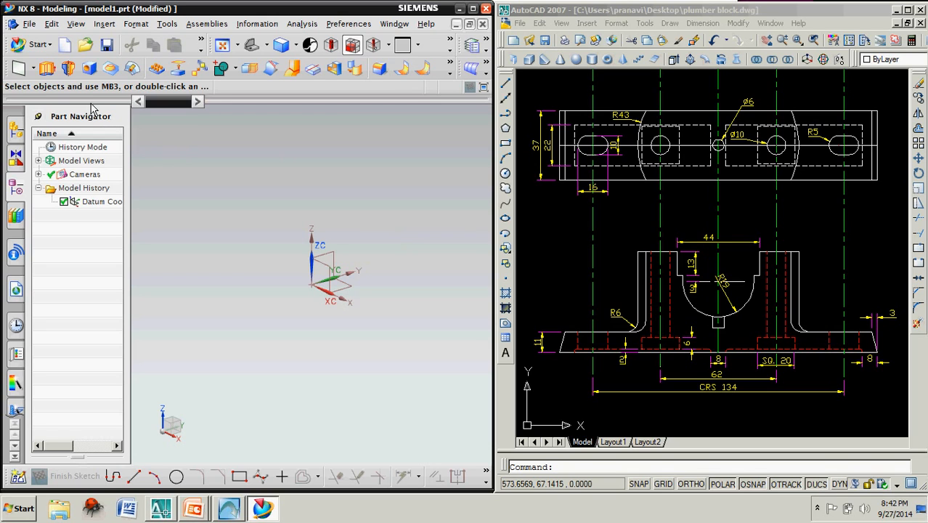
Start an Extrude and create its section sketch on the XZ datum plane
{"action": "left_click", "coordinate": [48, 70]}
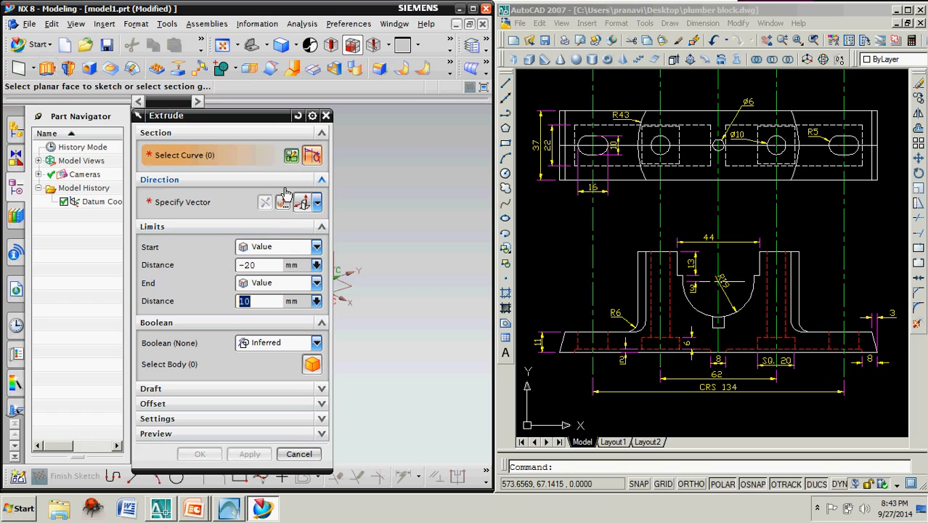
{"action": "left_click", "coordinate": [302, 160]}
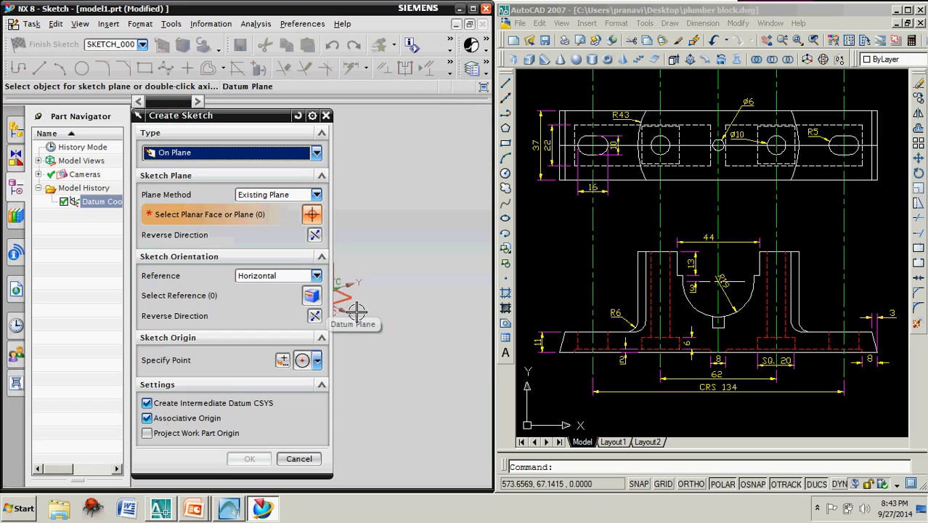
{"action": "middle_click_drag", "start_coordinate": [358, 383], "coordinate": [410, 316]}
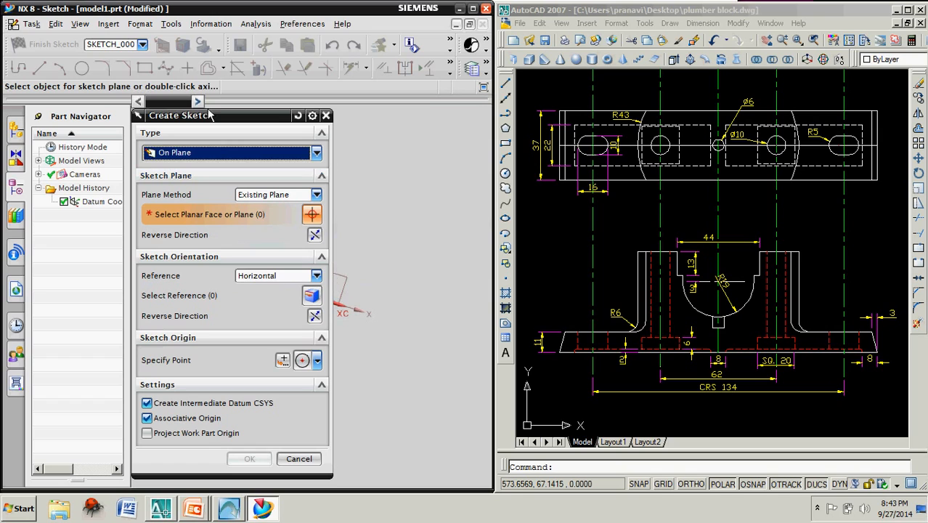
{"action": "left_click", "coordinate": [353, 298]}
{"action": "left_click", "coordinate": [258, 463]}
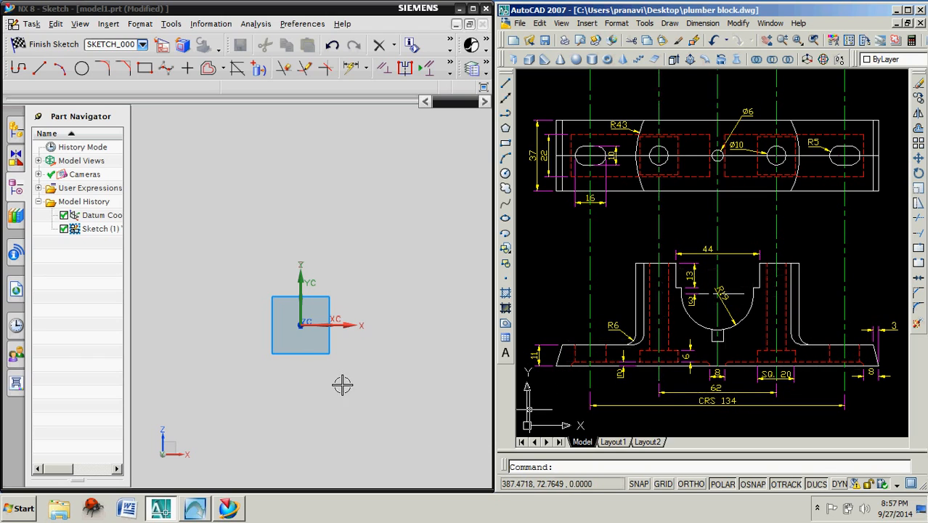
Sketch a horizontal line about 265 mm long, about 20 mm above the X axis and crossing the vertical axis
{"action": "left_click", "coordinate": [39, 68]}
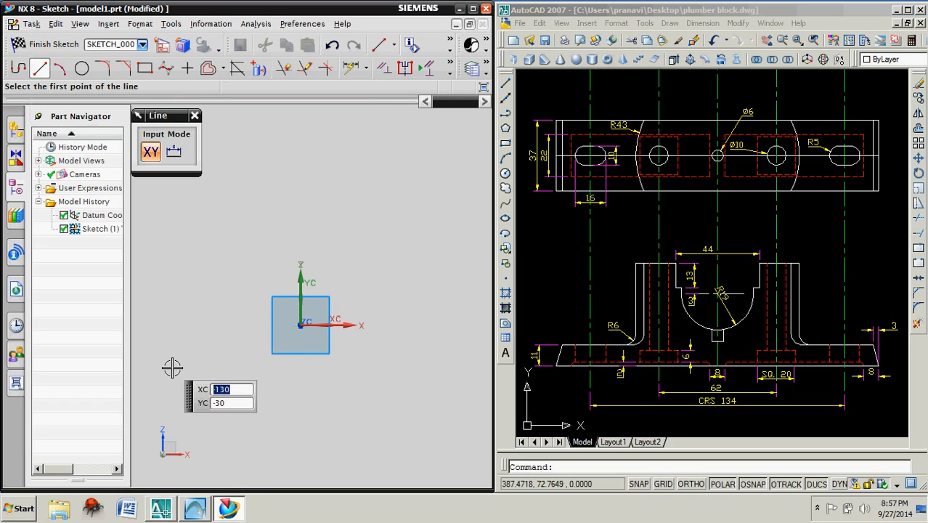
{"action": "left_click", "coordinate": [165, 302]}
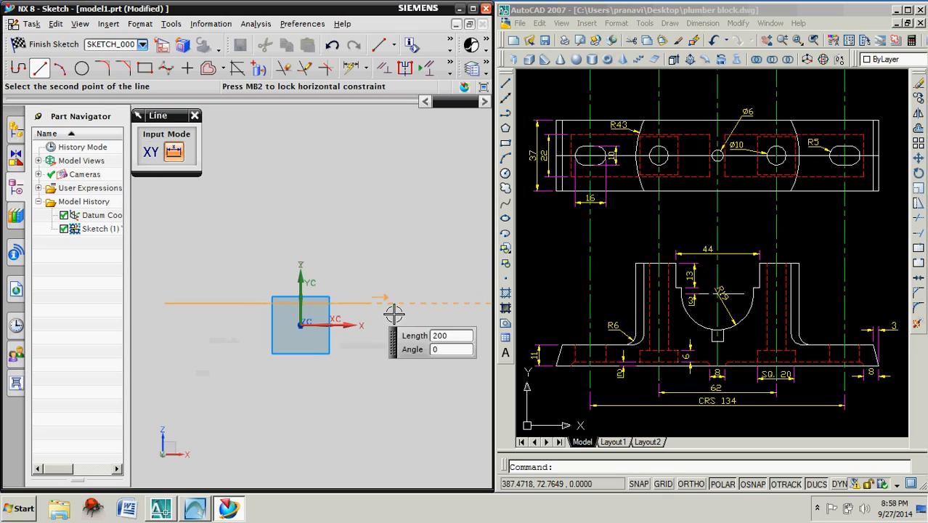
{"action": "left_click", "coordinate": [462, 311]}
{"action": "key", "text": "Escape"}
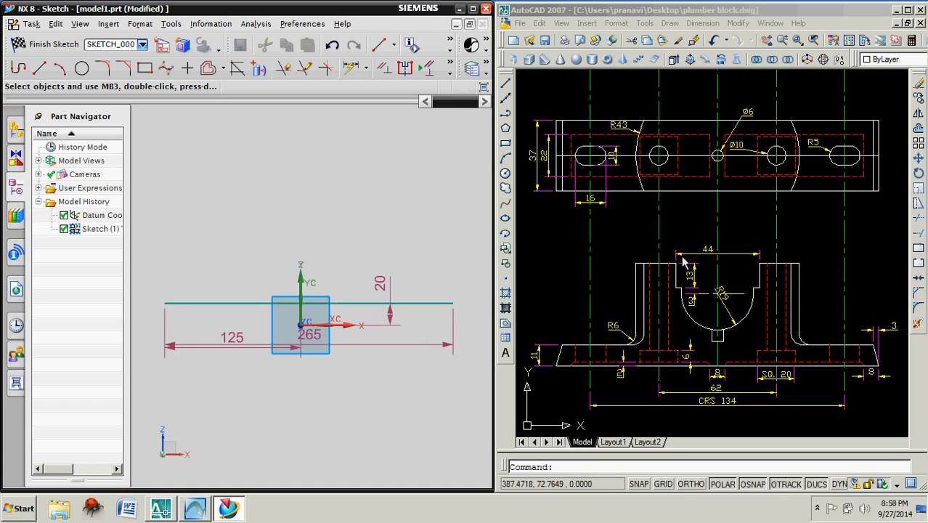
Set the horizontal line's length to 170 mm, moving its dimension clear of the other one
{"action": "left_click_drag", "start_coordinate": [384, 354], "coordinate": [383, 384]}
{"action": "double_click", "coordinate": [359, 396]}
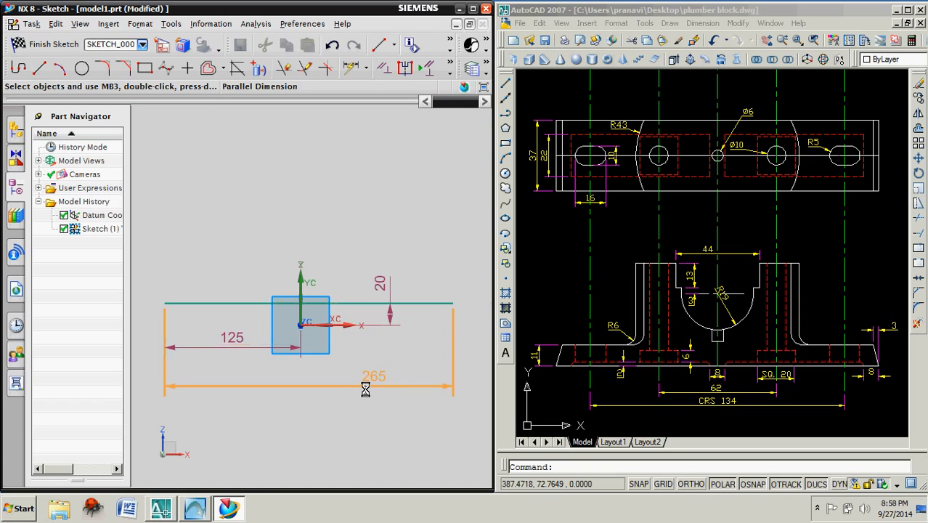
{"action": "type", "text": "170"}
{"action": "key", "text": "Return"}
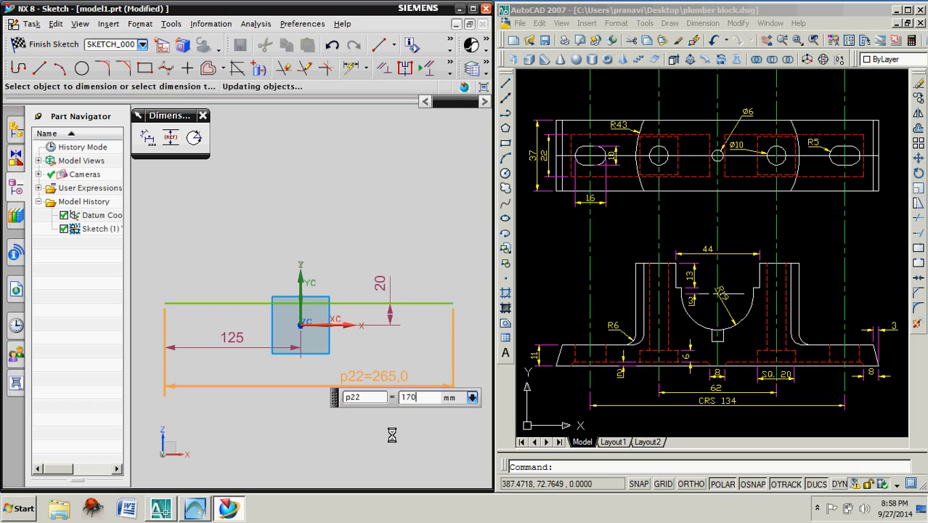
Set the distance from the line's left endpoint to the vertical axis to half of 170 mm, giving 85 mm
{"action": "left_click", "coordinate": [268, 357]}
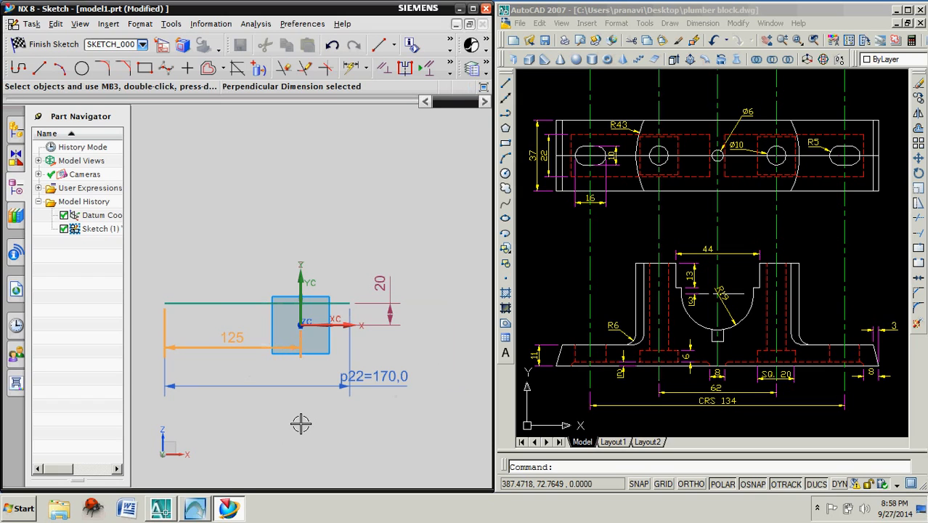
{"action": "double_click", "coordinate": [234, 352]}
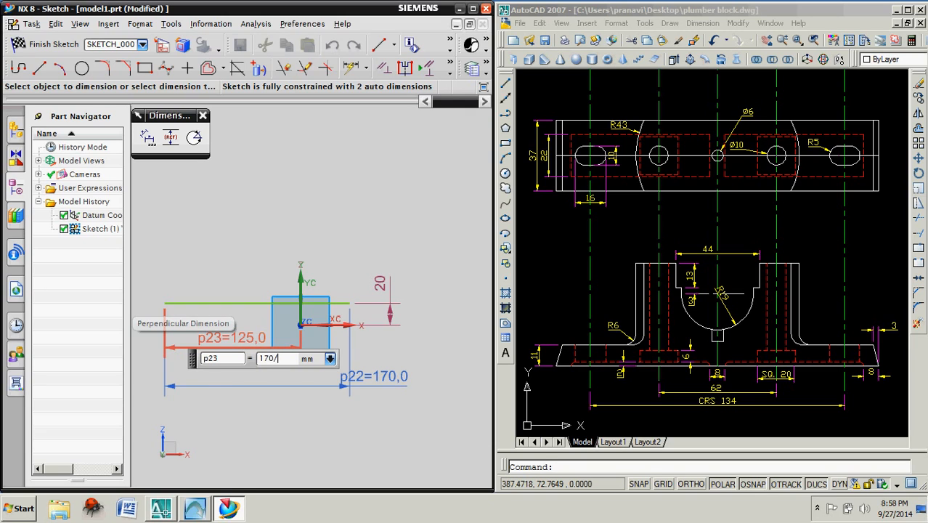
{"action": "key", "text": "Return"}
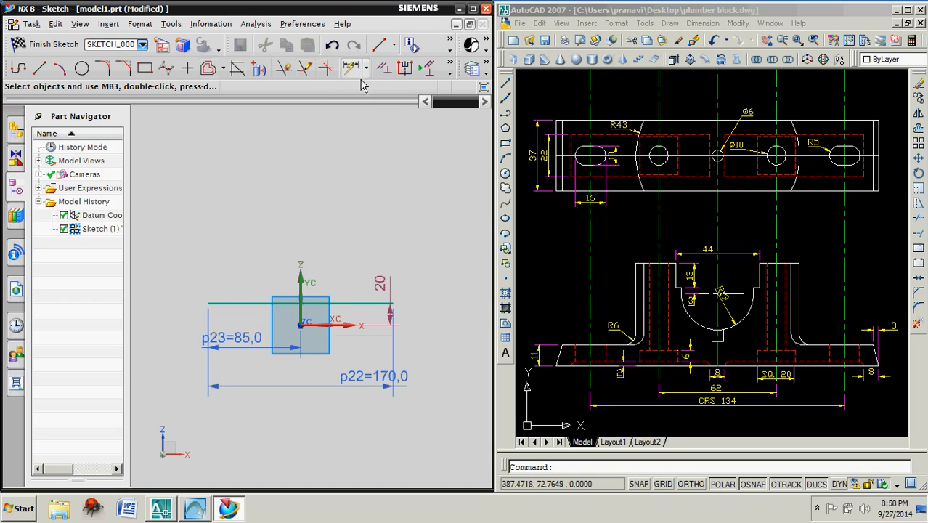
Make the line collinear with the X axis and space its two length dimensions neatly below it
{"action": "left_click", "coordinate": [384, 68]}
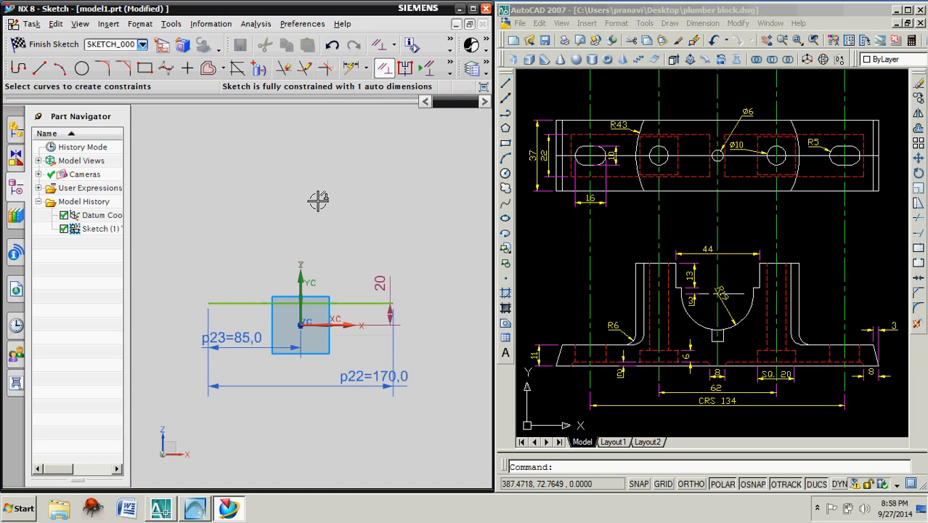
{"action": "left_click", "coordinate": [328, 311]}
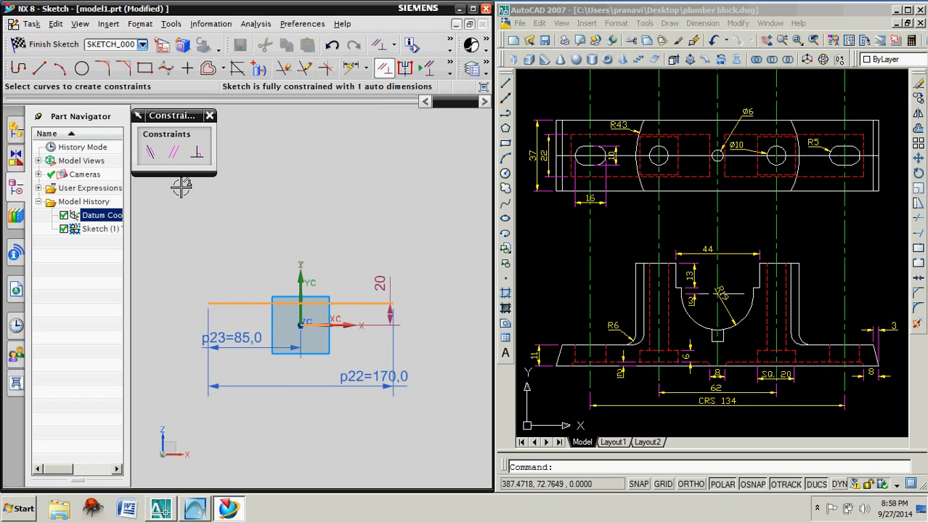
{"action": "left_click", "coordinate": [151, 153]}
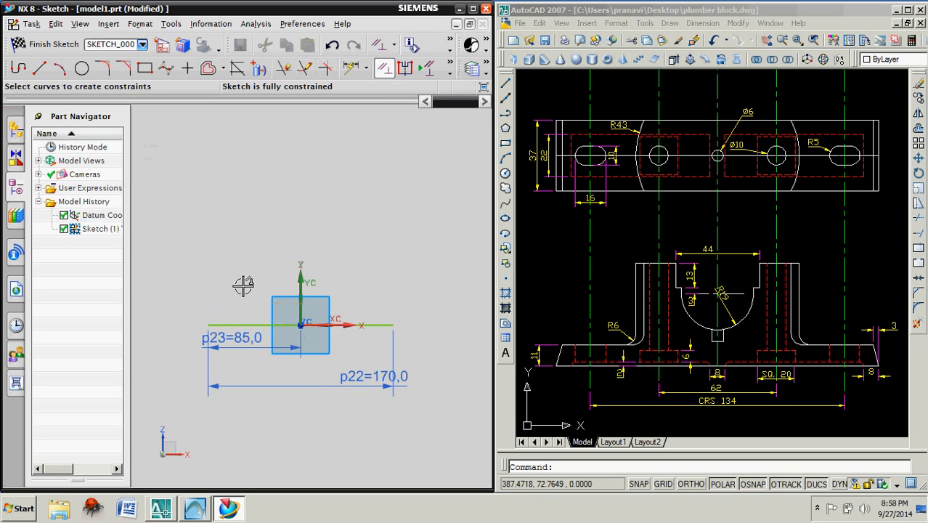
{"action": "left_click_drag", "start_coordinate": [365, 389], "coordinate": [317, 398]}
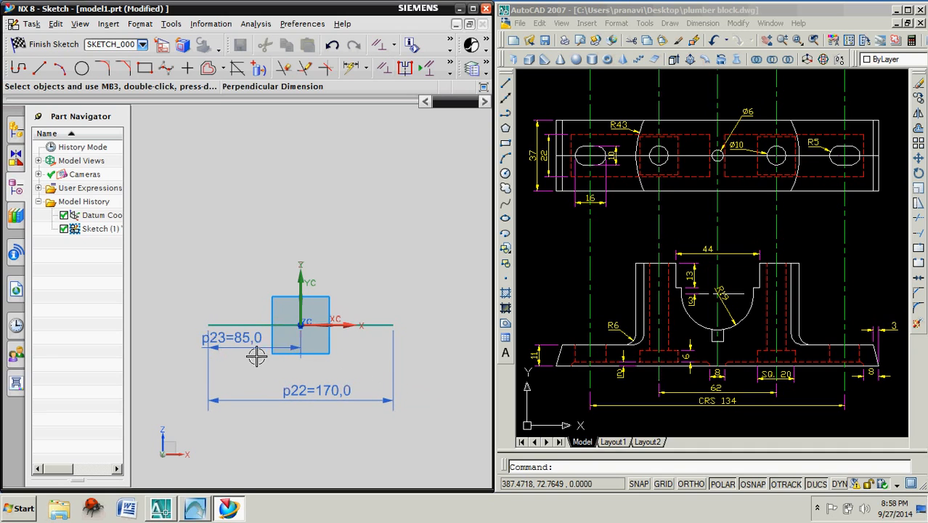
{"action": "left_click_drag", "start_coordinate": [257, 355], "coordinate": [263, 358]}
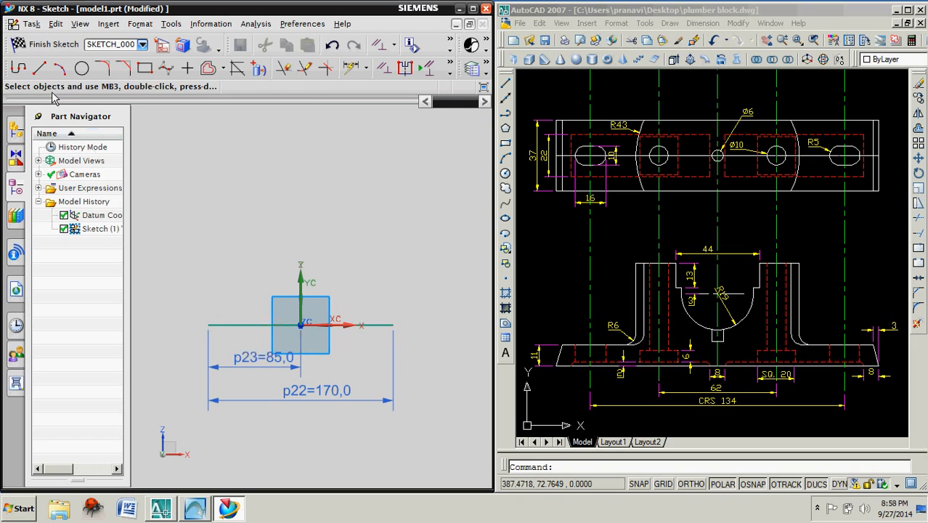
Draw the base's slanted end from the baseline's left endpoint as a 20 mm line at 61°
{"action": "left_click", "coordinate": [40, 69]}
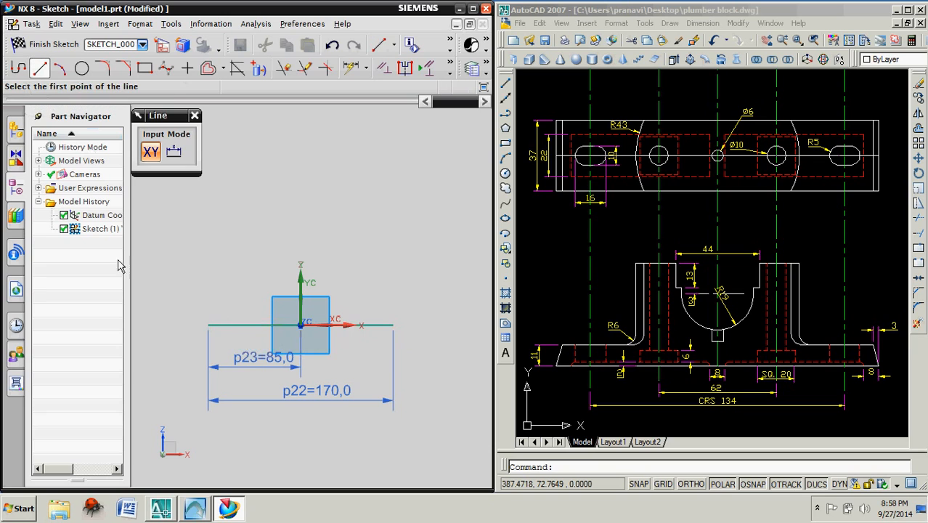
{"action": "left_click", "coordinate": [215, 327]}
{"action": "type", "text": "20"}
{"action": "key", "text": "Tab"}
{"action": "type", "text": "61"}
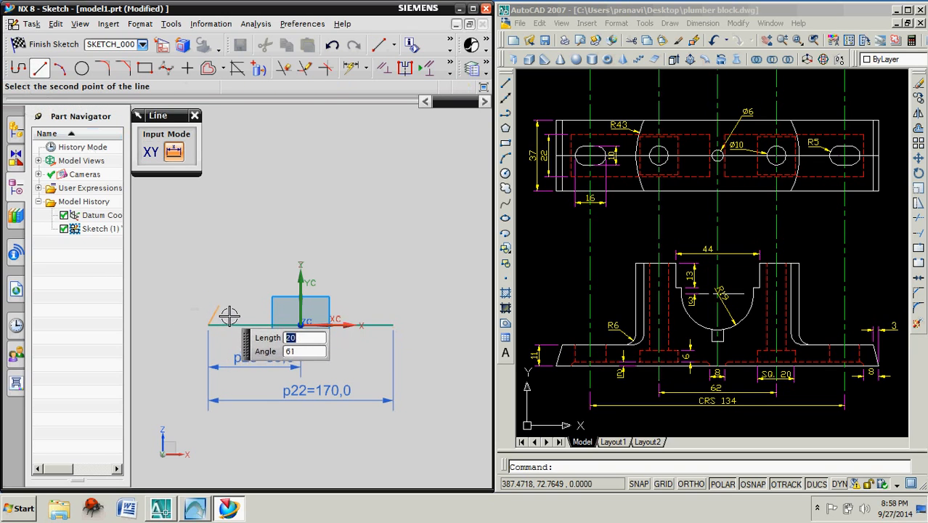
{"action": "key", "text": "Return"}
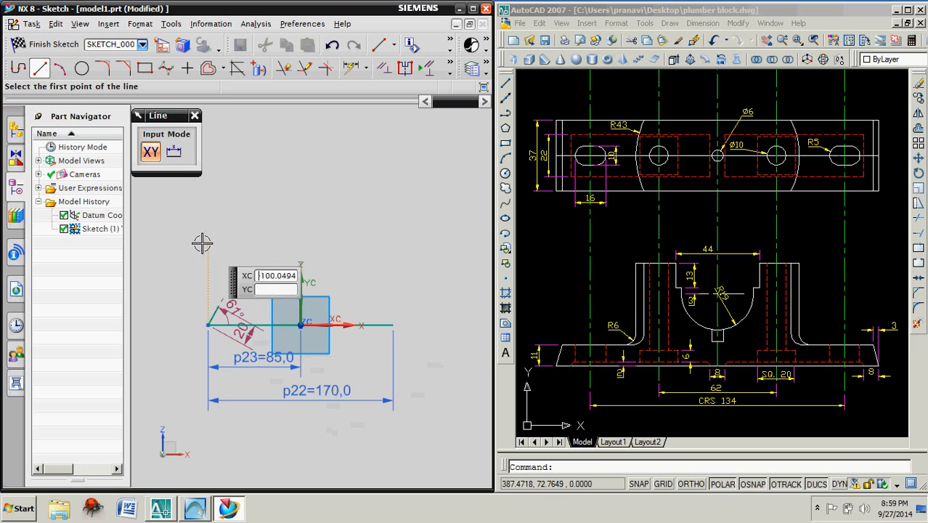
Continue the profile with a 35 mm horizontal line, a 60 mm vertical, a 15 mm horizontal top and a downward line about 24.9 mm long
{"action": "left_click", "coordinate": [229, 304]}
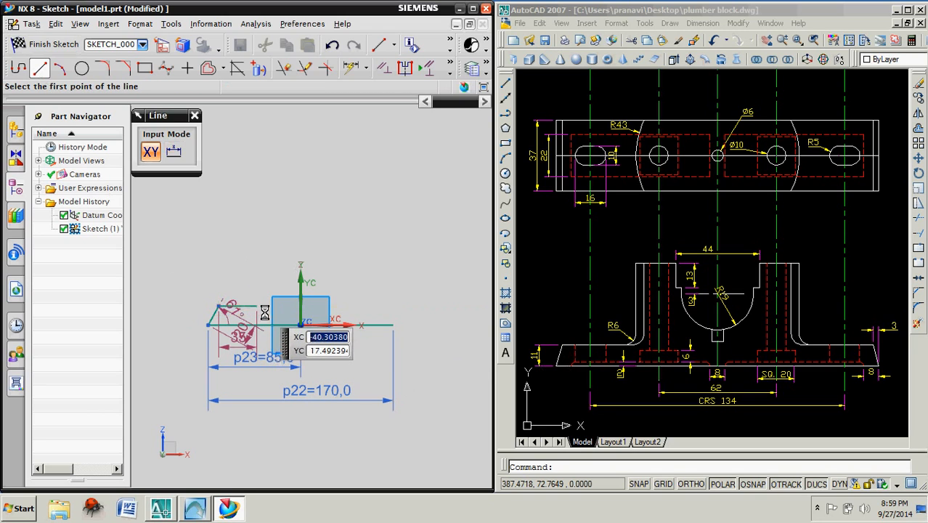
{"action": "left_click", "coordinate": [257, 305]}
{"action": "left_click", "coordinate": [263, 249]}
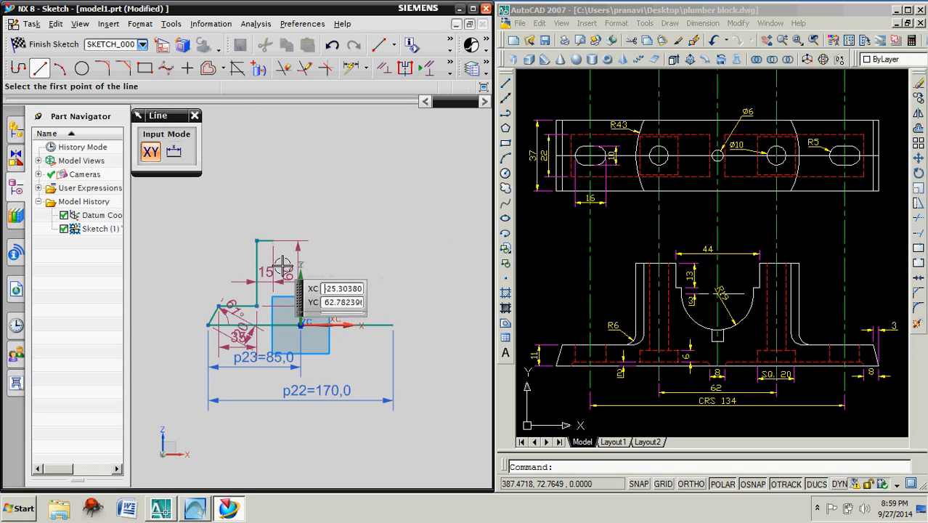
{"action": "left_click", "coordinate": [282, 255]}
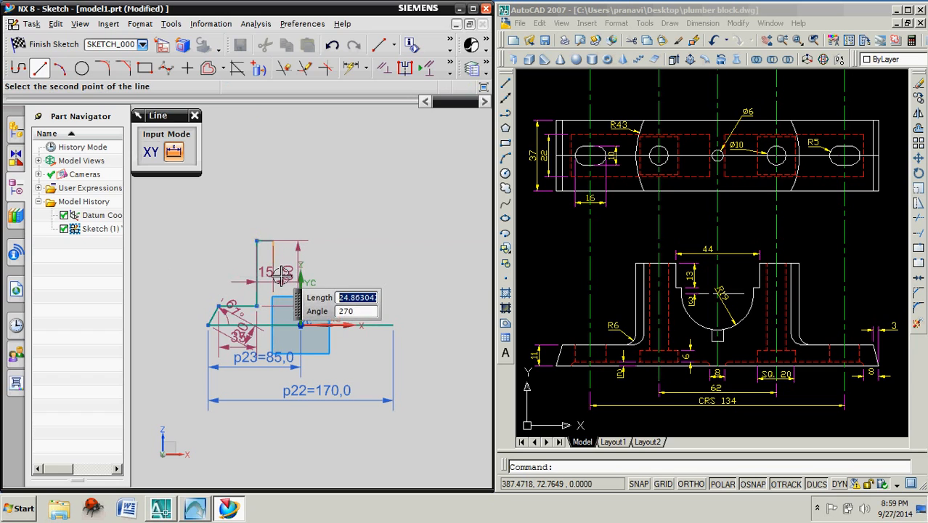
{"action": "left_click", "coordinate": [278, 272]}
Draw a 10 mm horizontal ledge inward from the lower end of the short downward line
{"action": "scroll", "coordinate": [285, 287], "scroll_direction": "down", "scroll_amount": 3}
{"action": "scroll", "coordinate": [286, 287], "scroll_direction": "up", "scroll_amount": 6}
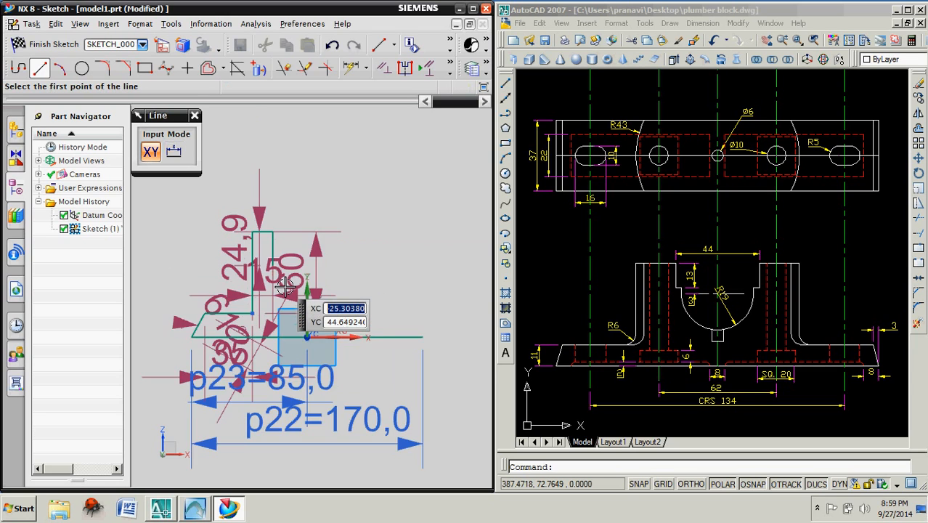
{"action": "scroll", "coordinate": [288, 312], "scroll_direction": "up", "scroll_amount": 2}
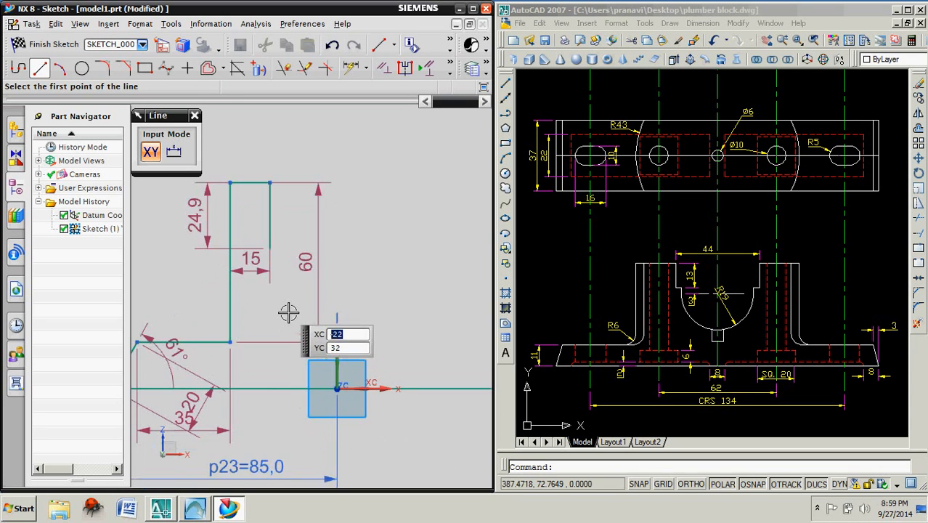
{"action": "left_click", "coordinate": [281, 263]}
{"action": "type", "text": "10"}
{"action": "key", "text": "Return"}
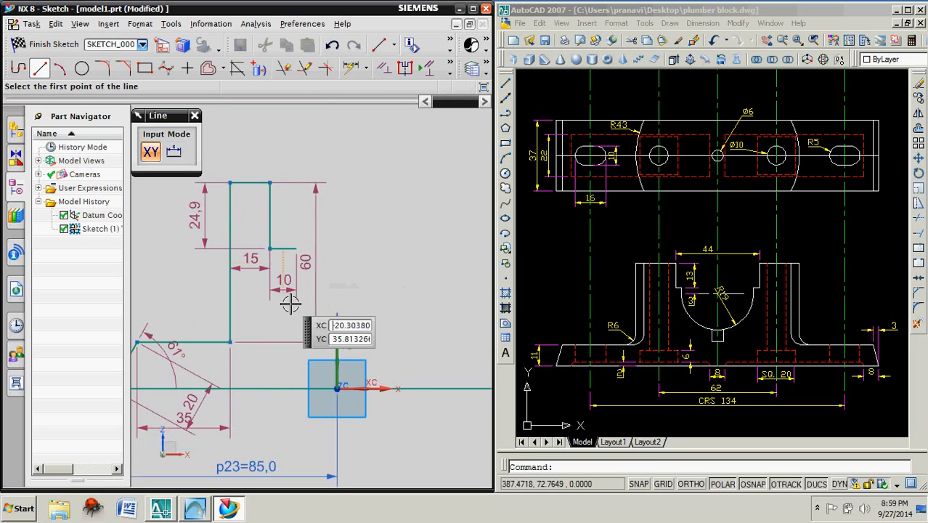
{"action": "key", "text": "Escape"}
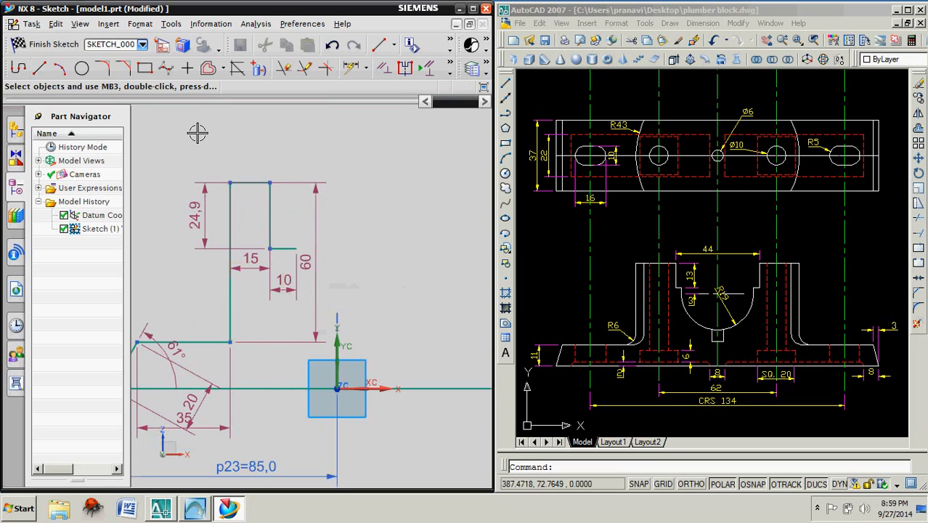
{"action": "left_click", "coordinate": [82, 68]}
{"action": "left_click", "coordinate": [60, 68]}
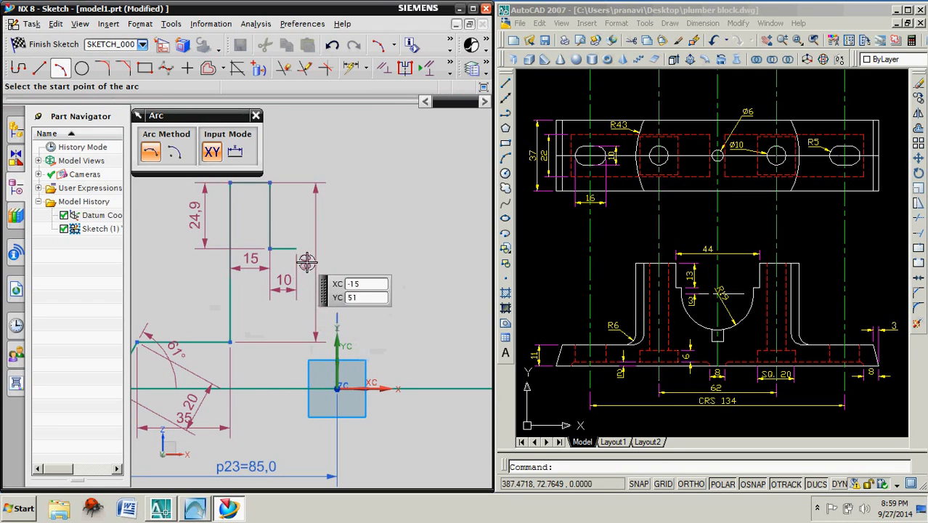
{"action": "scroll", "coordinate": [284, 276], "scroll_direction": "down", "scroll_amount": 2}
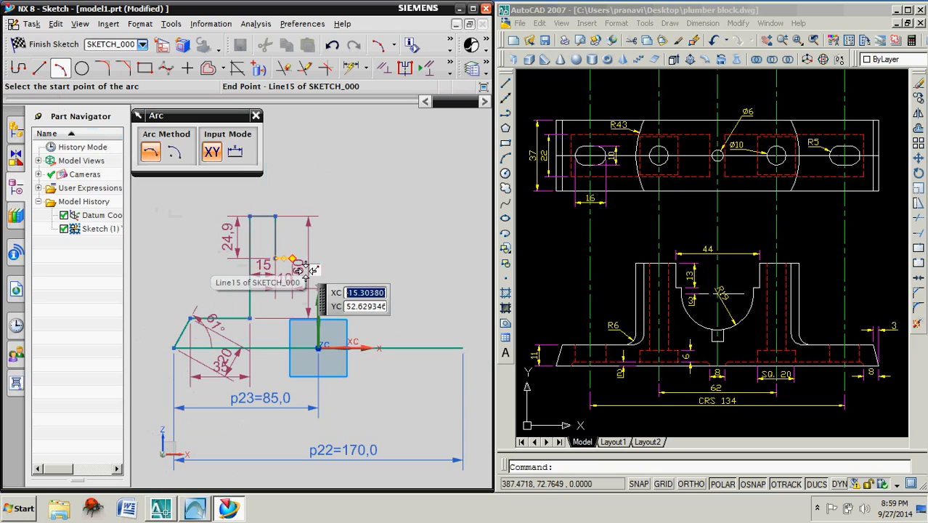
{"action": "scroll", "coordinate": [302, 286], "scroll_direction": "up", "scroll_amount": 2}
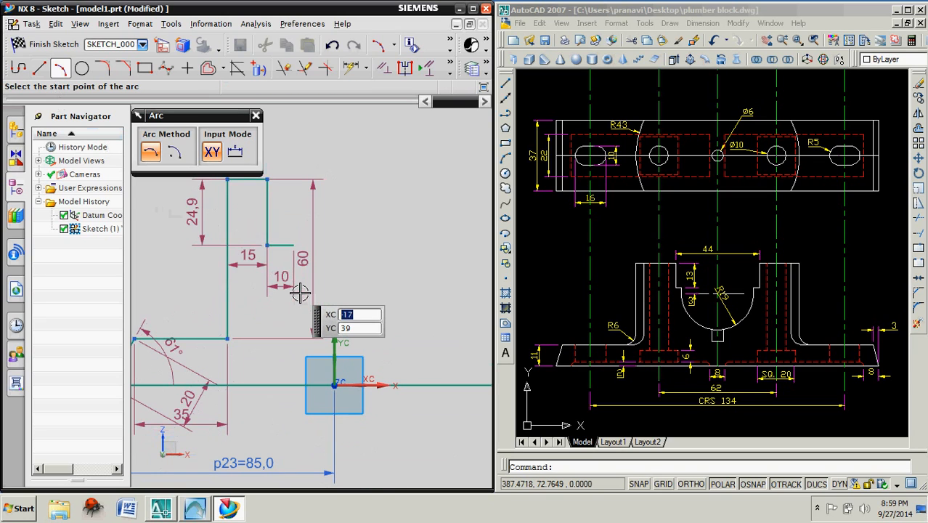
Draw a vertical line about 9 mm down from the ledge's end and a bowl-shaped arc of about 17.4 mm radius from its lower endpoint
{"action": "left_click", "coordinate": [39, 67]}
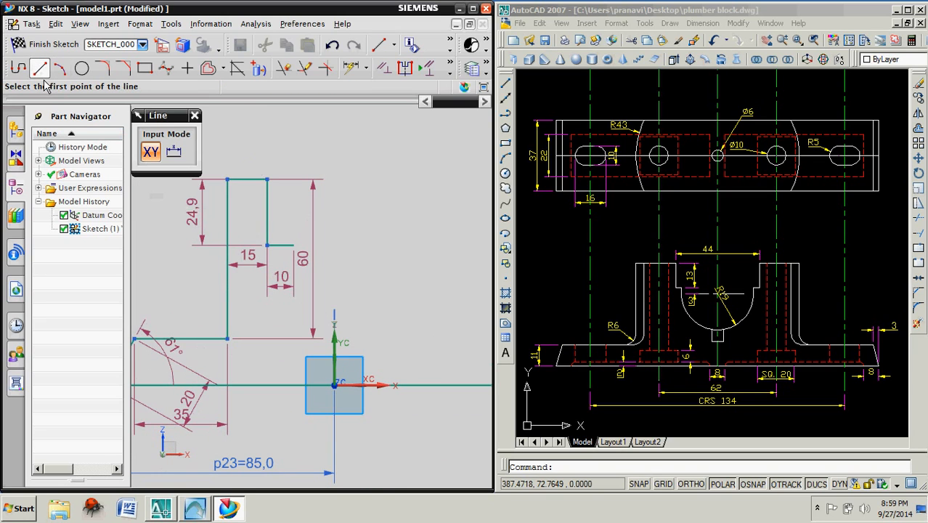
{"action": "left_click", "coordinate": [303, 257]}
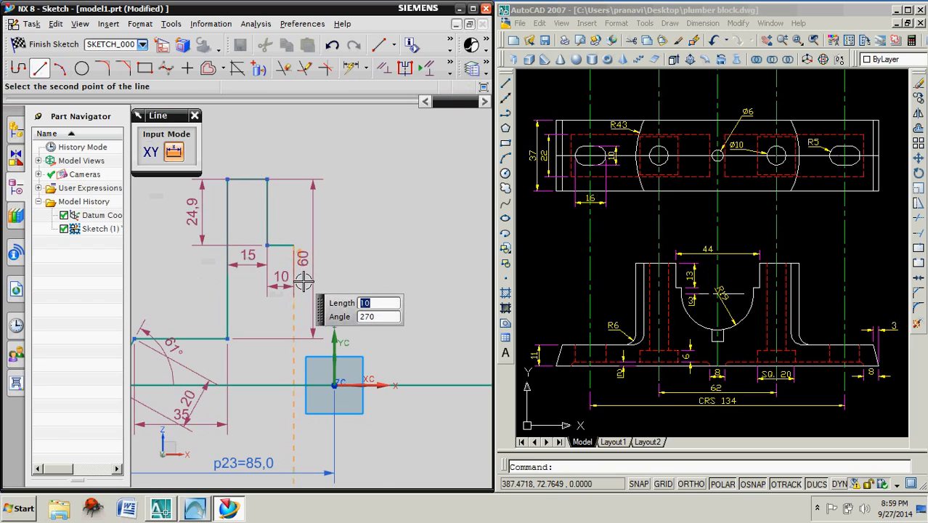
{"action": "scroll", "coordinate": [302, 274], "scroll_direction": "up", "scroll_amount": 2}
{"action": "left_click", "coordinate": [298, 270]}
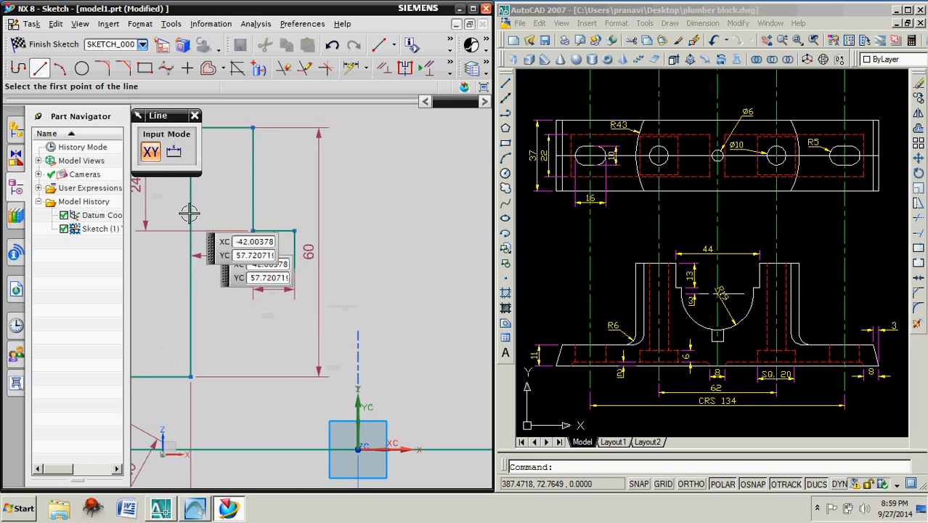
{"action": "key", "text": "a"}
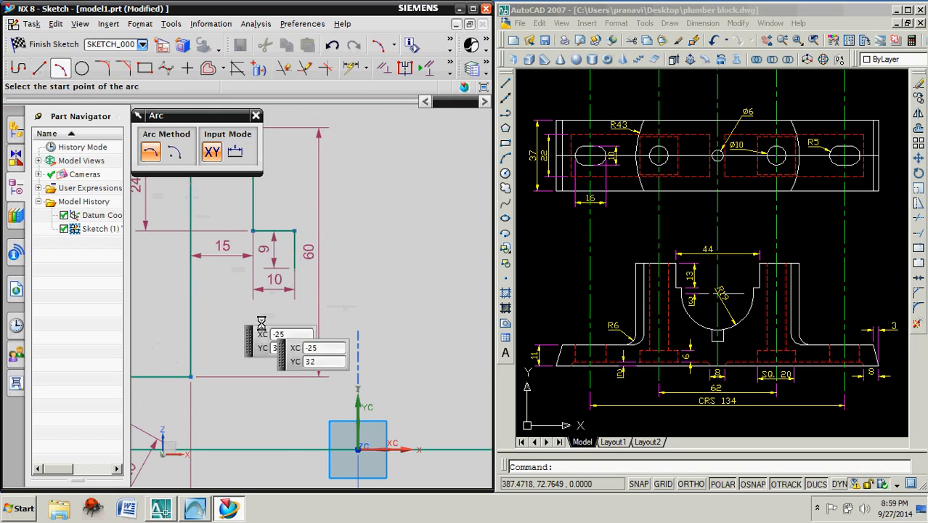
{"action": "left_click", "coordinate": [302, 280]}
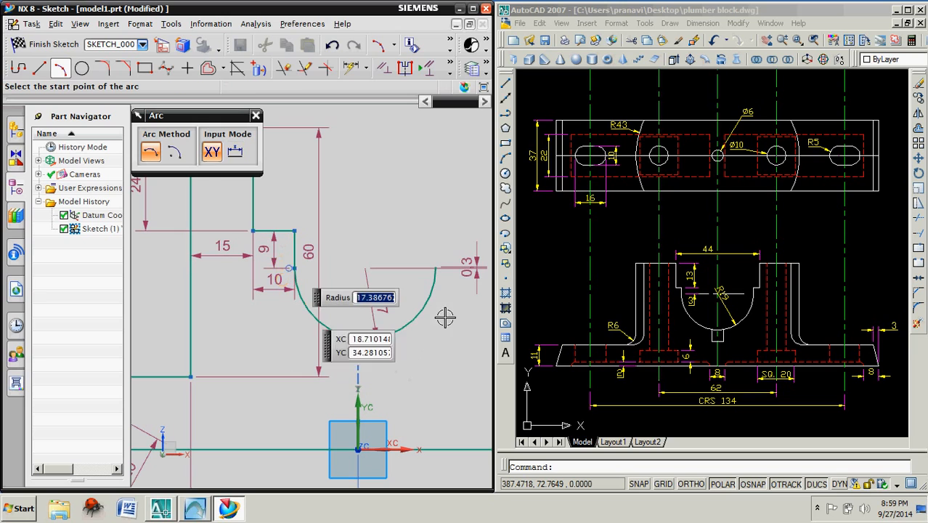
Draw a vertical line about 8.7 mm up from the bowl-shaped arc's right endpoint
{"action": "left_click", "coordinate": [40, 67]}
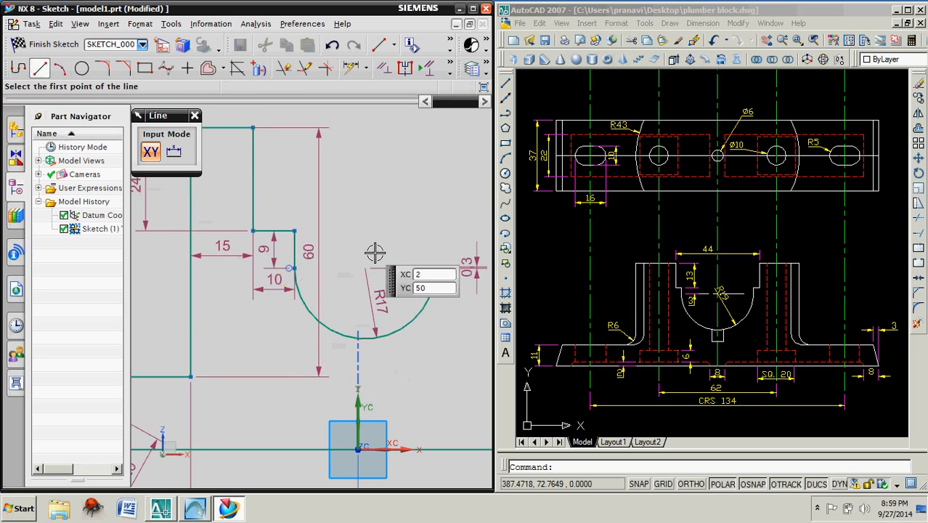
{"action": "left_click", "coordinate": [443, 273]}
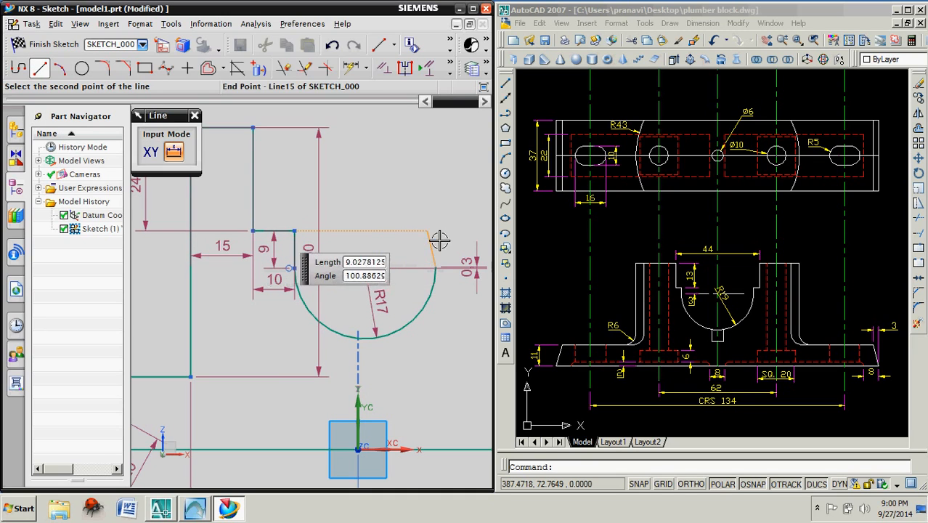
{"action": "left_click", "coordinate": [449, 241]}
{"action": "scroll", "coordinate": [394, 263], "scroll_direction": "up", "scroll_amount": 2}
{"action": "scroll", "coordinate": [399, 309], "scroll_direction": "down", "scroll_amount": 2}
{"action": "scroll", "coordinate": [393, 315], "scroll_direction": "down", "scroll_amount": 1}
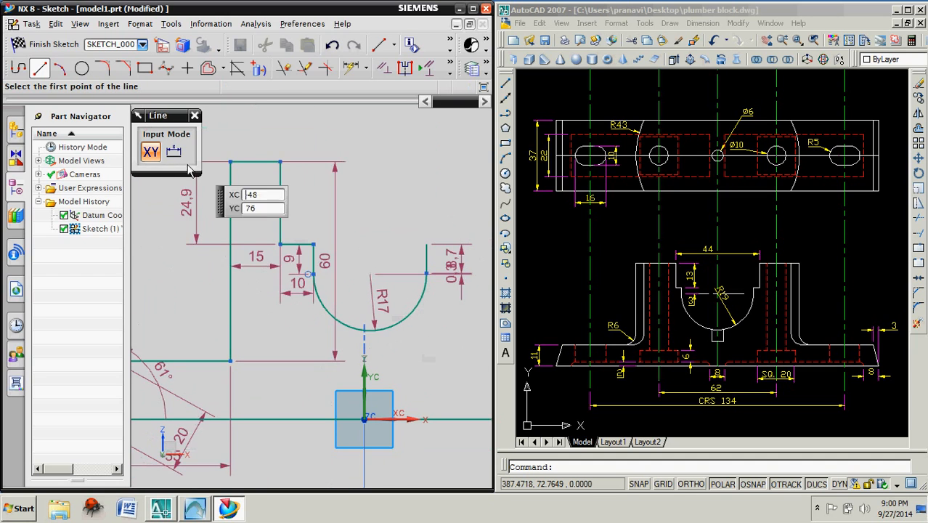
{"action": "scroll", "coordinate": [435, 404], "scroll_direction": "down", "scroll_amount": 1}
{"action": "middle_click_drag", "start_coordinate": [451, 389], "coordinate": [414, 383]}
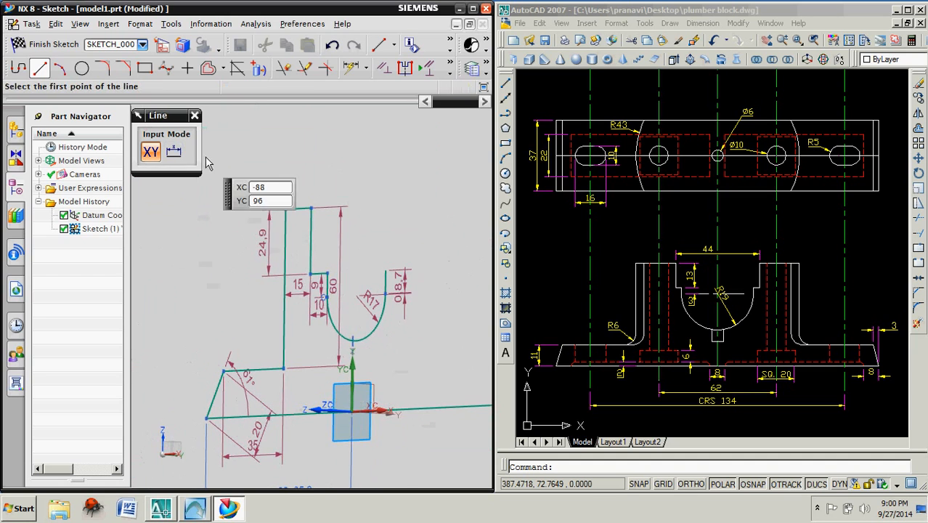
{"action": "left_click", "coordinate": [166, 48]}
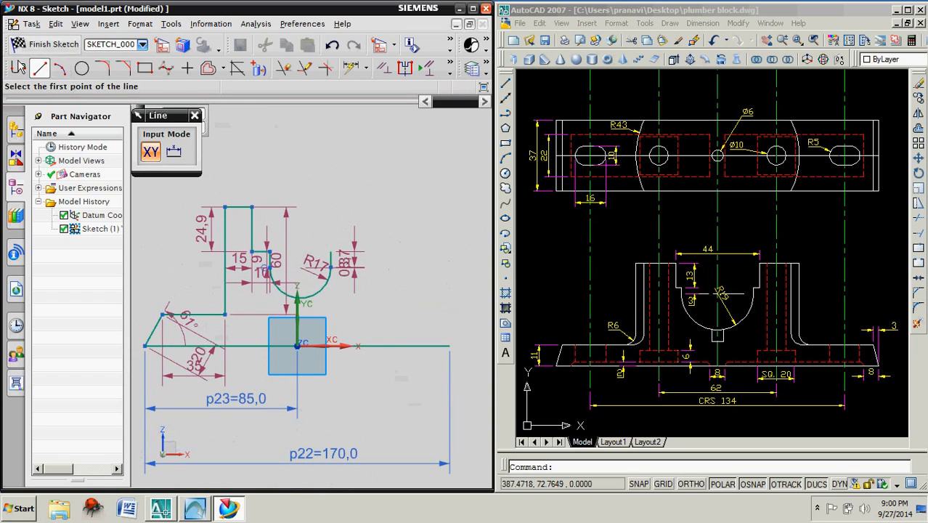
Draw a horizontal ledge about 15 mm long outward from the upper end of the short vertical line right of the arc
{"action": "left_click", "coordinate": [40, 67]}
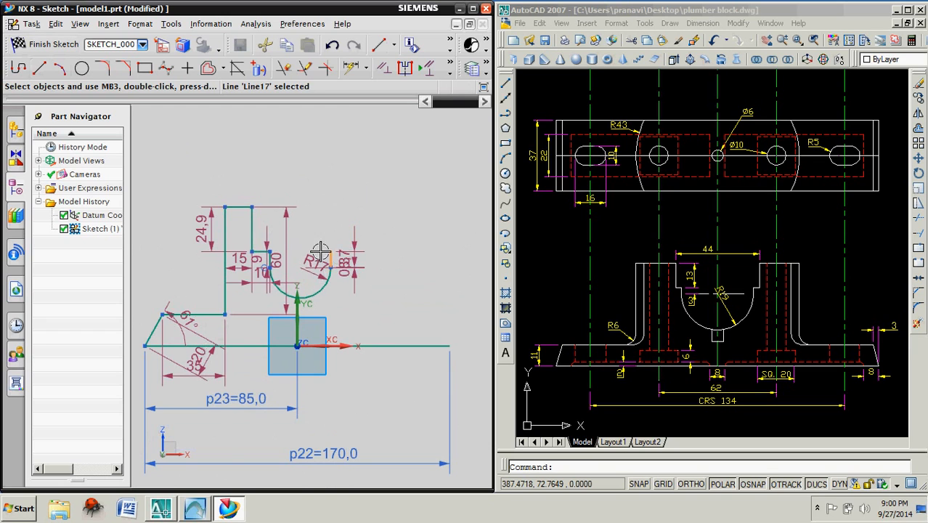
{"action": "scroll", "coordinate": [340, 264], "scroll_direction": "down", "scroll_amount": 3}
{"action": "scroll", "coordinate": [340, 264], "scroll_direction": "up", "scroll_amount": 6}
{"action": "left_click", "coordinate": [332, 263]}
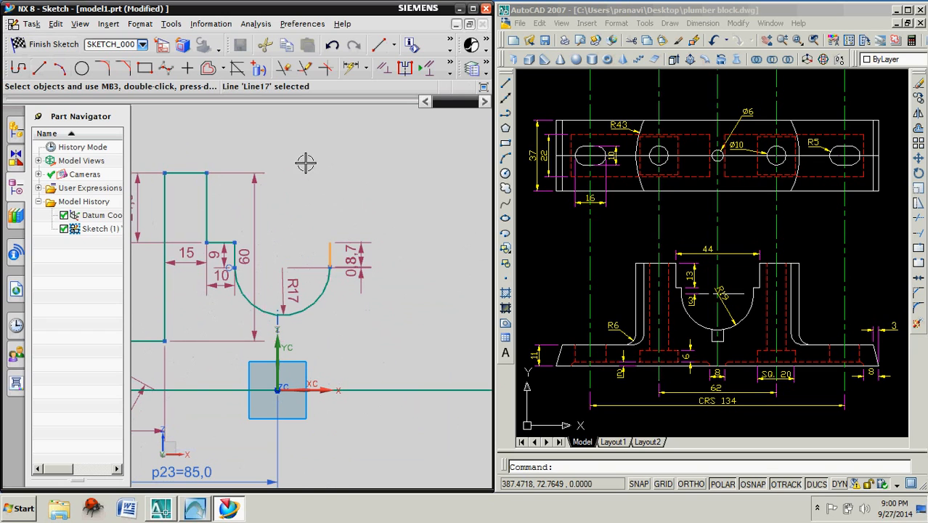
{"action": "left_click", "coordinate": [40, 67]}
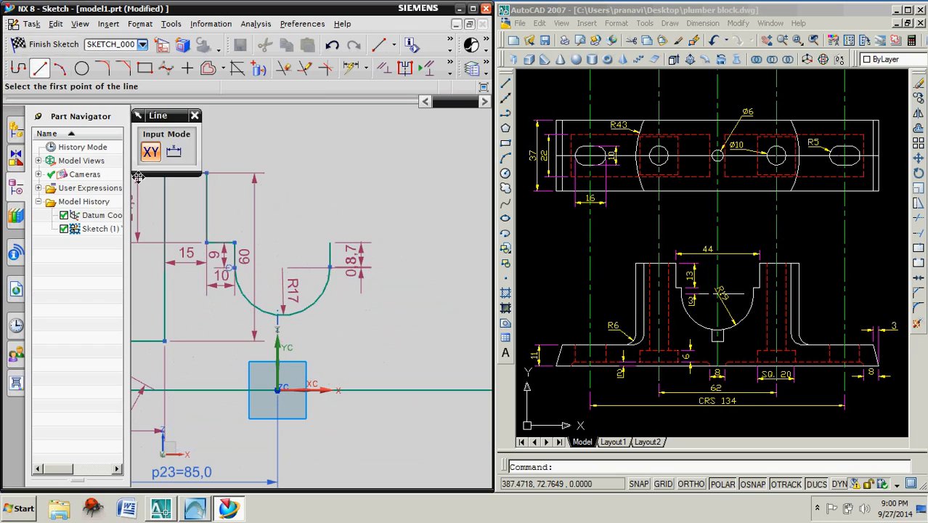
{"action": "left_click", "coordinate": [331, 245]}
{"action": "left_click", "coordinate": [383, 252]}
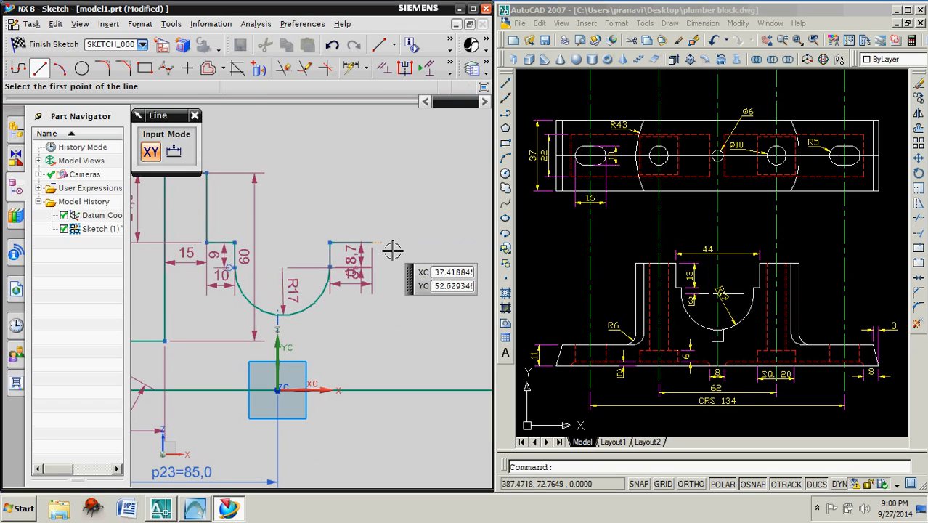
Draw a vertical line about 24.9 mm up from the right ledge's end and a horizontal top line about 24 mm long outward
{"action": "left_click", "coordinate": [372, 242]}
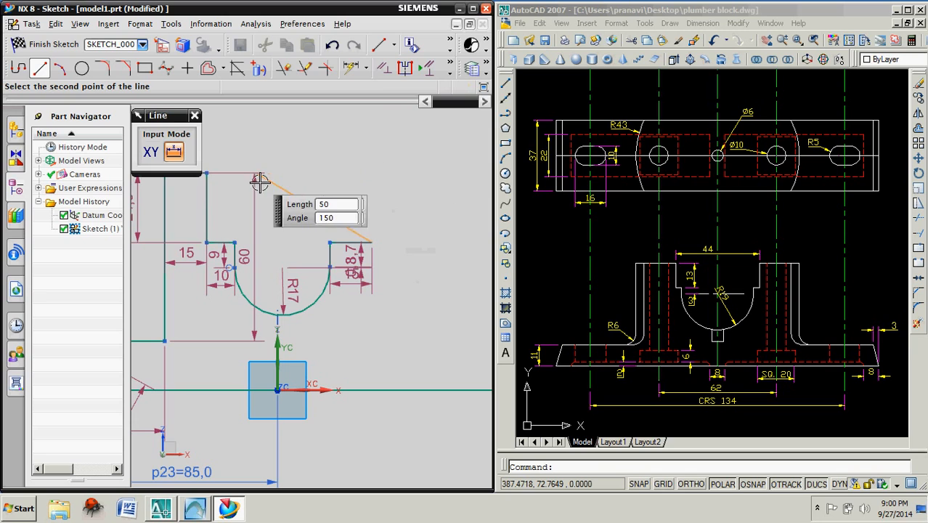
{"action": "left_click", "coordinate": [380, 184]}
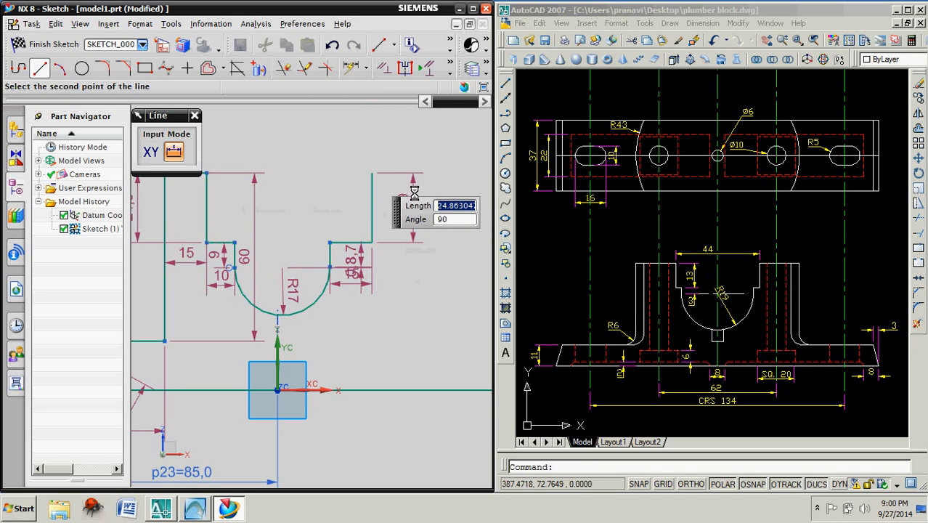
{"action": "left_click", "coordinate": [44, 71]}
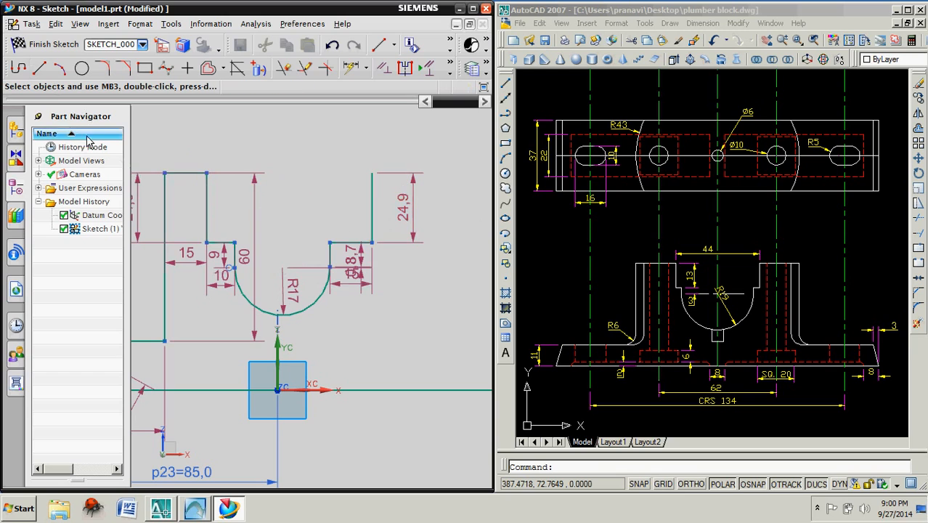
{"action": "left_click", "coordinate": [40, 67]}
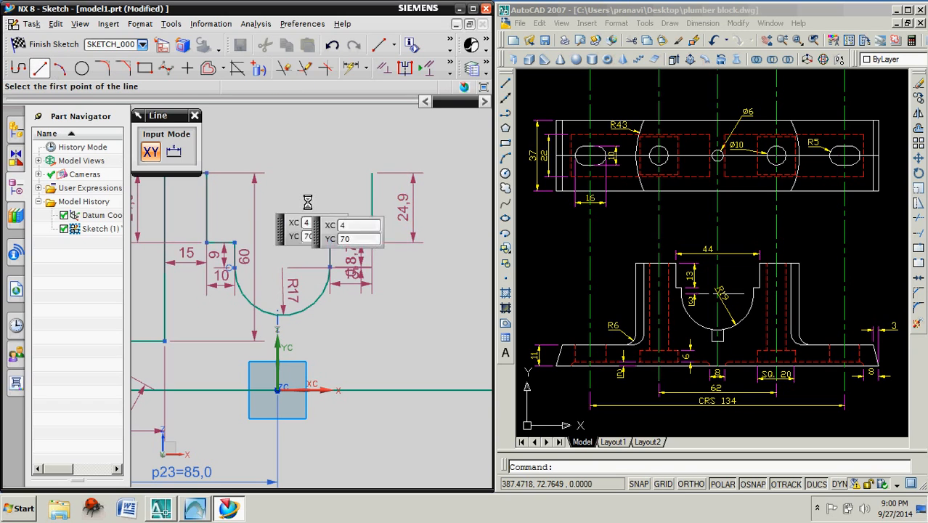
{"action": "left_click", "coordinate": [373, 173]}
{"action": "left_click", "coordinate": [438, 173]}
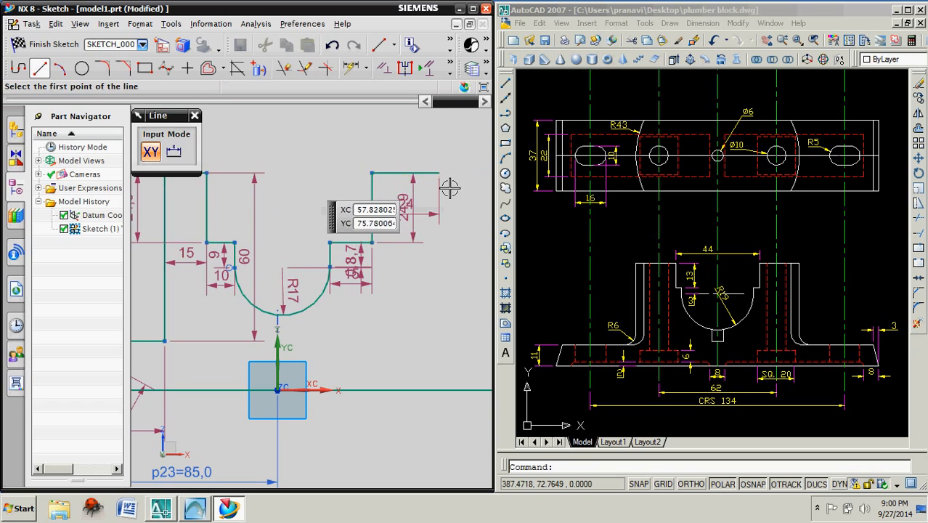
Draw the right upright's outer side as a vertical line about 69 mm down from the top line's end
{"action": "left_click", "coordinate": [440, 173]}
{"action": "left_click", "coordinate": [451, 368]}
{"action": "scroll", "coordinate": [451, 369], "scroll_direction": "up", "scroll_amount": 1}
{"action": "scroll", "coordinate": [464, 372], "scroll_direction": "down", "scroll_amount": 4}
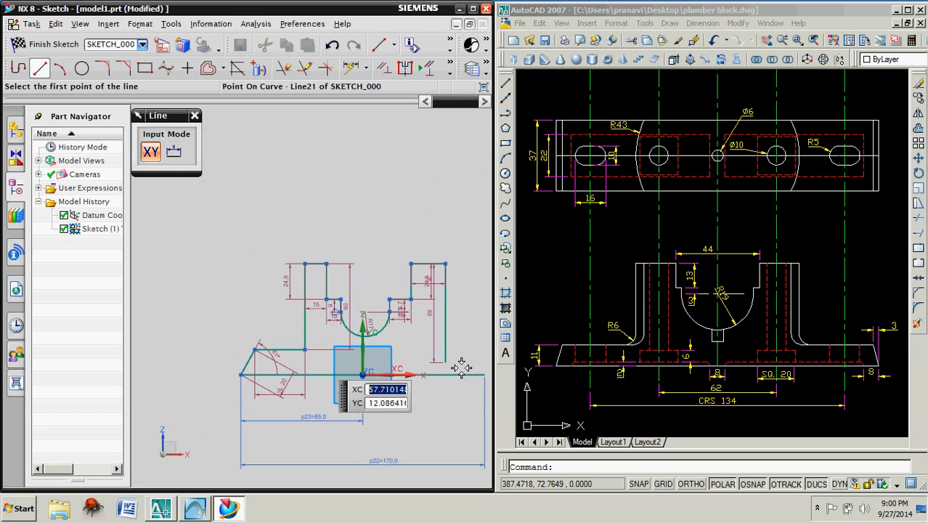
Draw a horizontal base line about 24.9 mm outward from the right upright and close the profile with a slanted line to the baseline's right endpoint
{"action": "middle_click_drag", "start_coordinate": [472, 368], "coordinate": [406, 364], "text": "shift"}
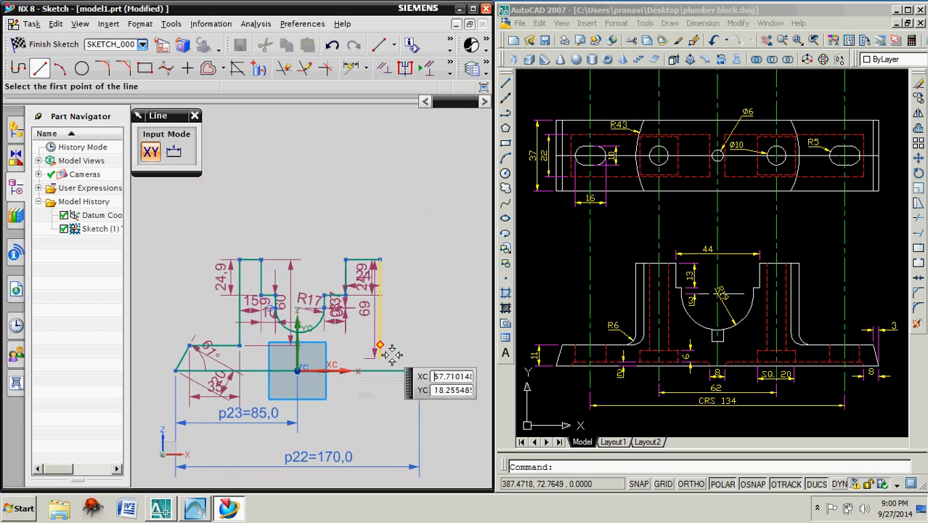
{"action": "left_click", "coordinate": [392, 371]}
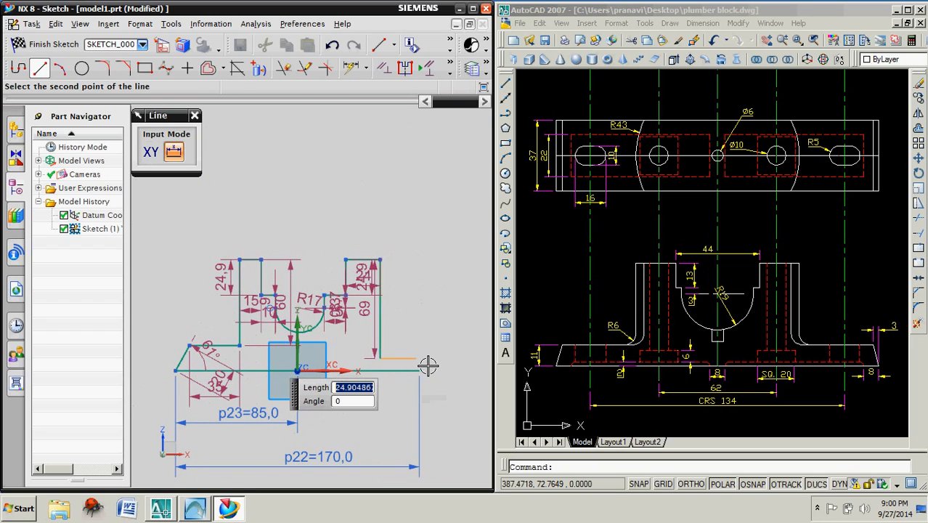
{"action": "left_click", "coordinate": [429, 367]}
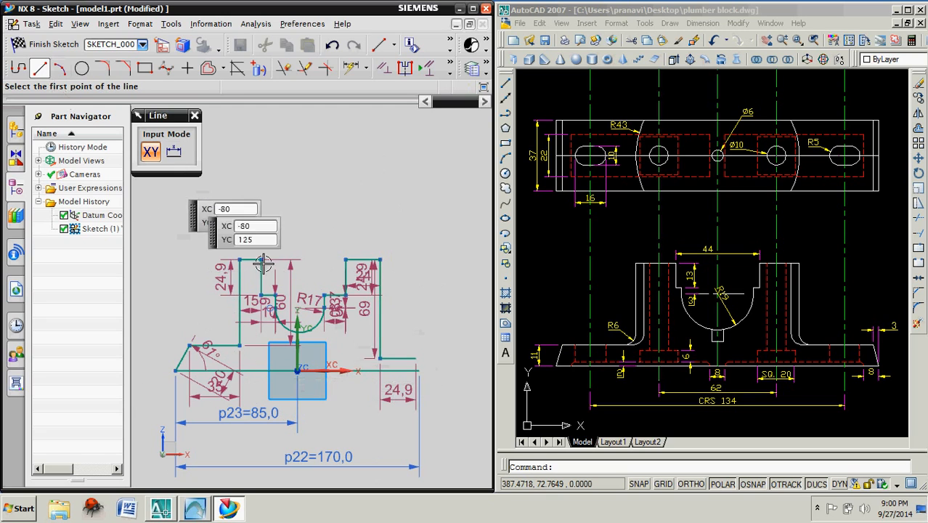
{"action": "left_click", "coordinate": [434, 367]}
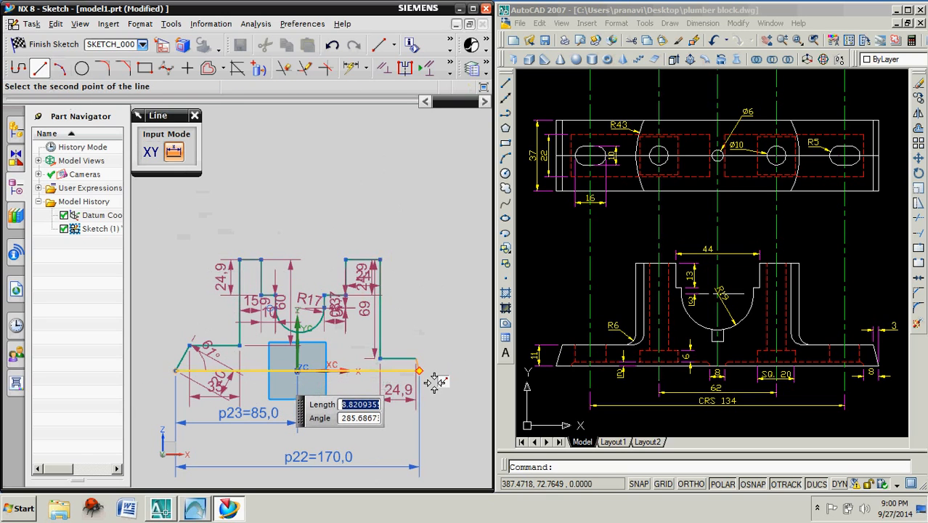
{"action": "left_click", "coordinate": [434, 380]}
{"action": "key", "text": "Escape"}
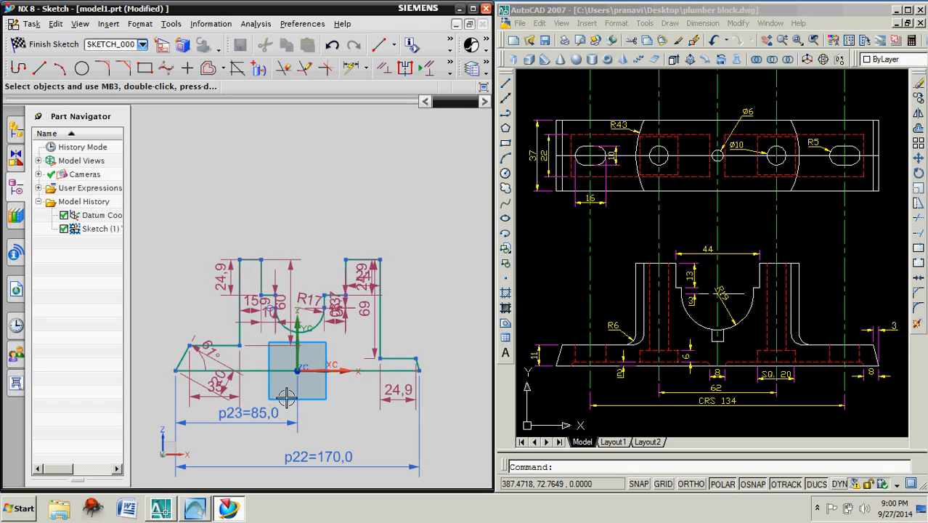
Reposition the 170 mm and 85 mm baseline dimensions closer together below the profile
{"action": "middle_click_drag", "start_coordinate": [333, 353], "coordinate": [340, 314], "text": "shift"}
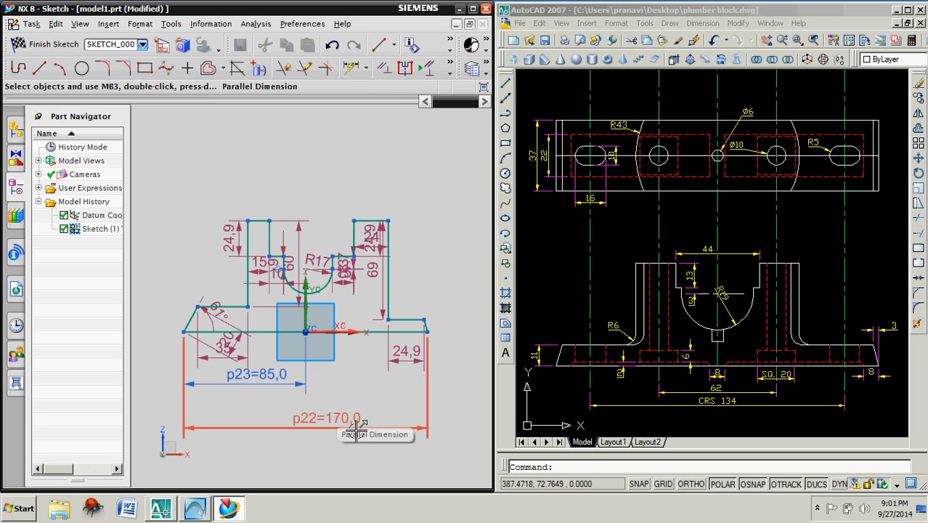
{"action": "left_click_drag", "start_coordinate": [344, 427], "coordinate": [313, 418]}
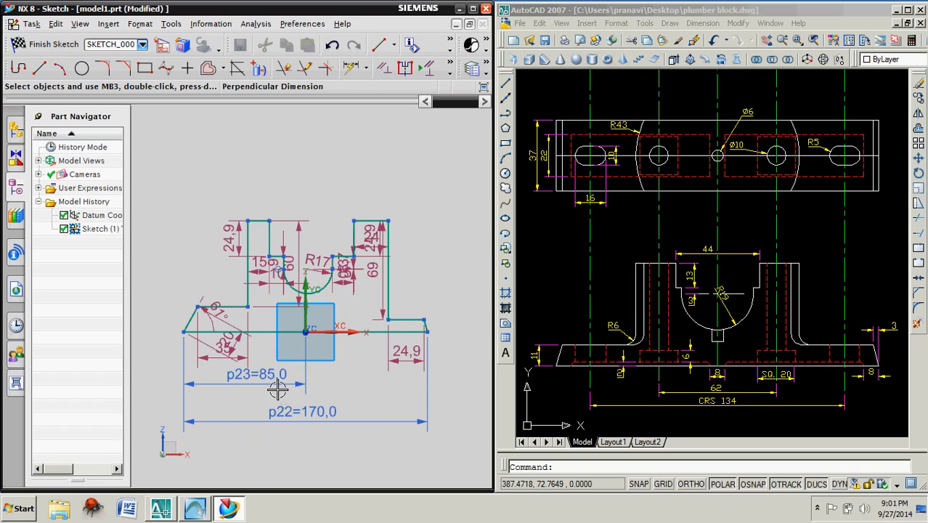
{"action": "left_click_drag", "start_coordinate": [278, 389], "coordinate": [289, 401]}
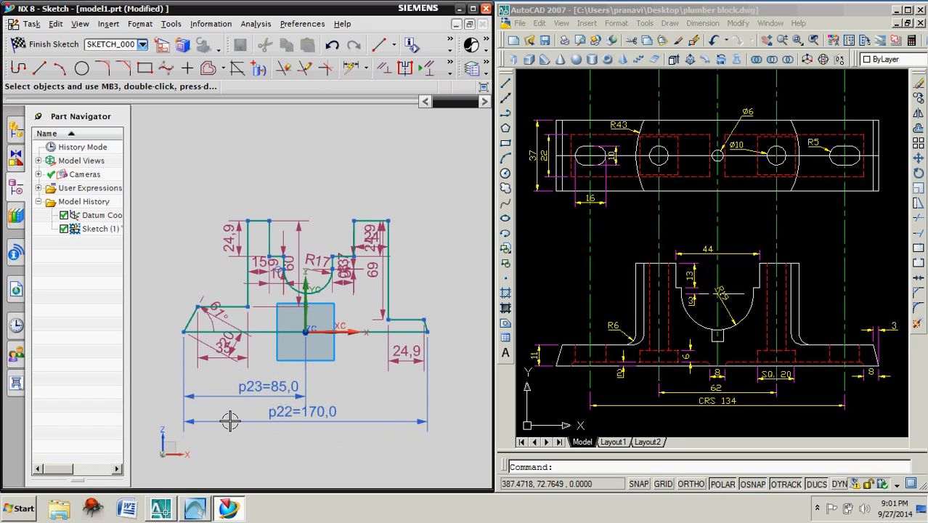
Constrain the left and right horizontal base shoulder lines to be collinear
{"action": "left_click", "coordinate": [391, 73]}
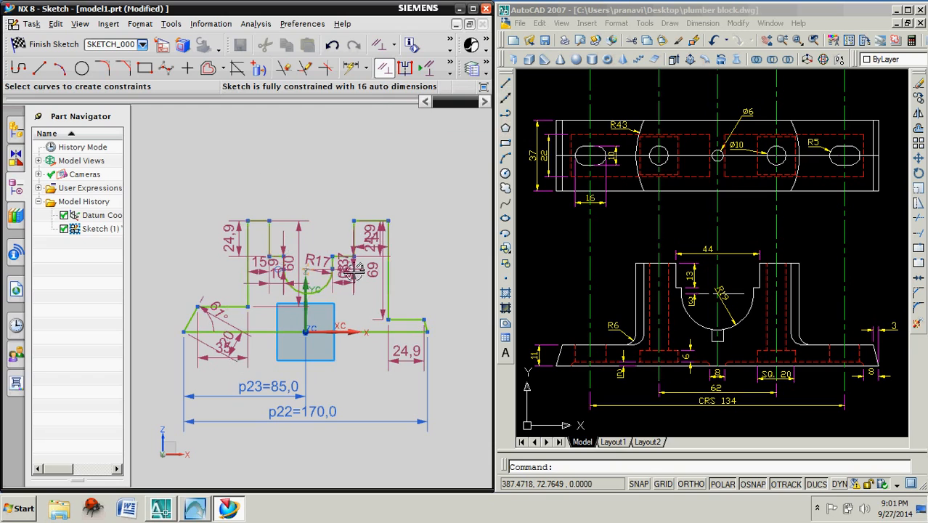
{"action": "left_click", "coordinate": [249, 322]}
{"action": "left_click", "coordinate": [422, 333]}
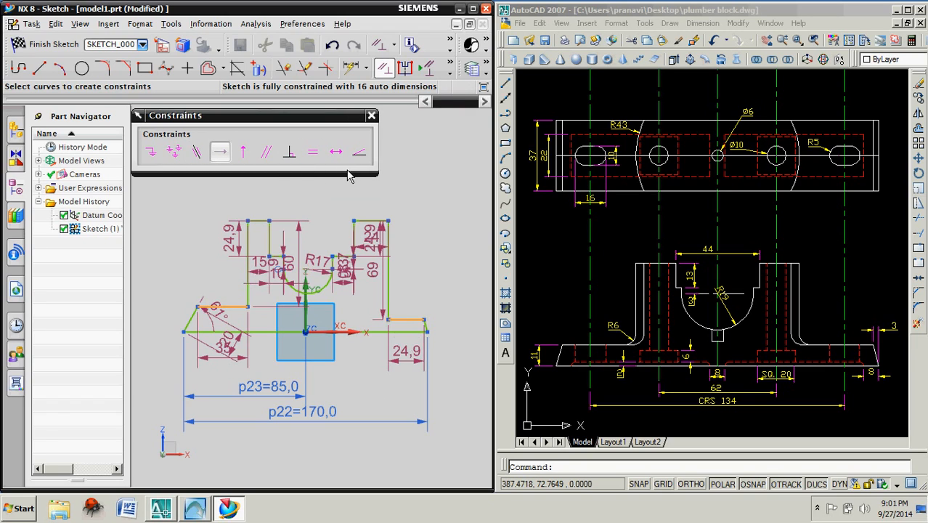
{"action": "left_click", "coordinate": [203, 159]}
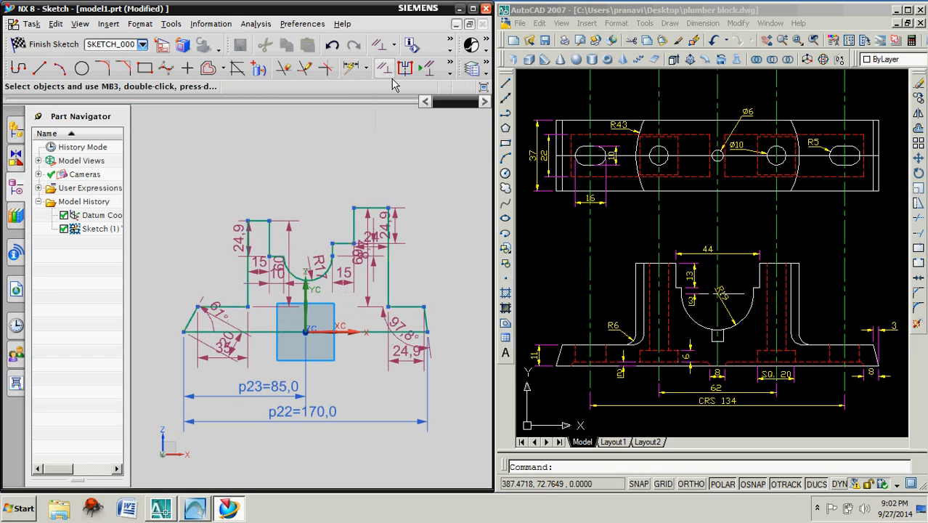
Constrain the outer endpoint of the left upright's top line to lie on the right upright's top line
{"action": "left_click", "coordinate": [370, 209]}
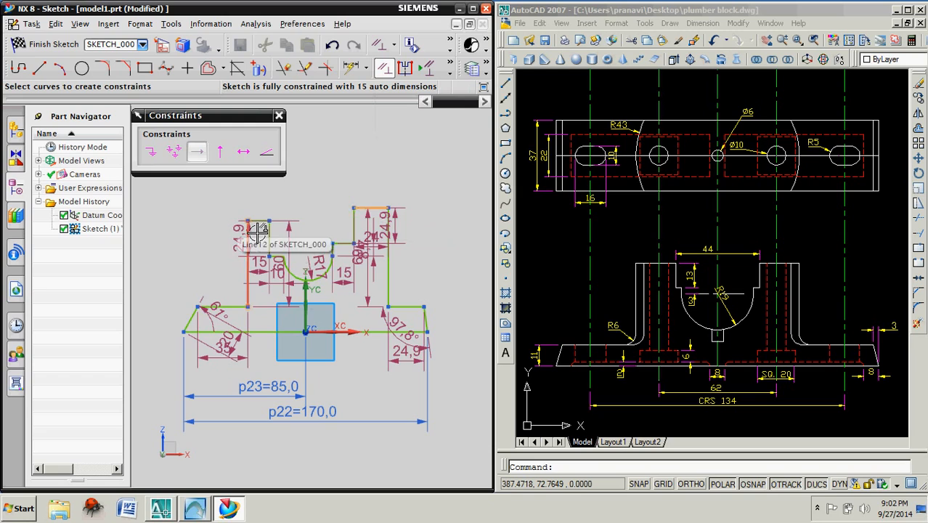
{"action": "left_click", "coordinate": [265, 228]}
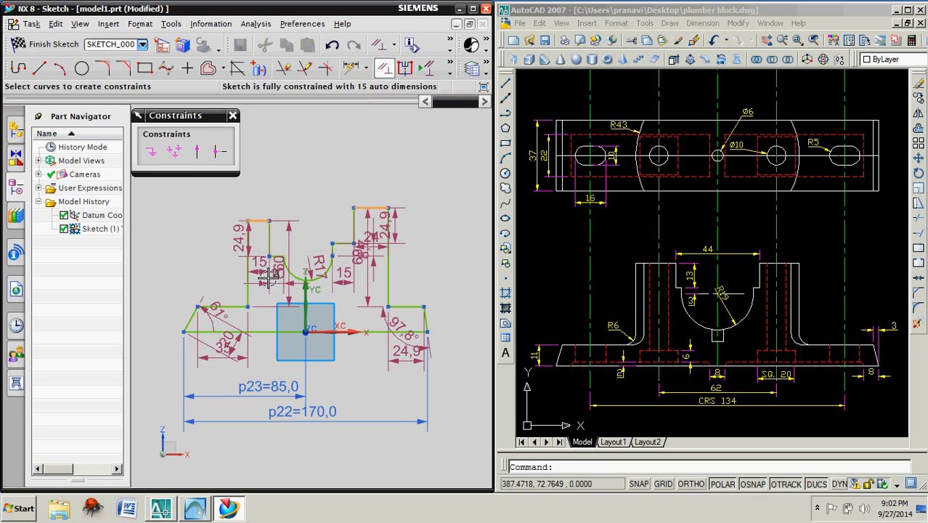
{"action": "left_click", "coordinate": [205, 160]}
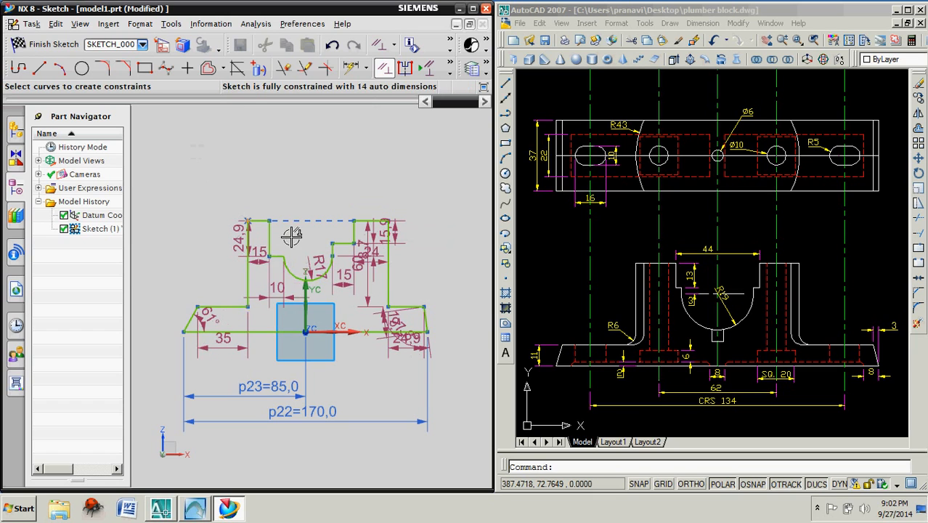
Constrain the outer endpoint of the left inner ledge to lie on the right inner ledge's line
{"action": "scroll", "coordinate": [301, 257], "scroll_direction": "up", "scroll_amount": 3}
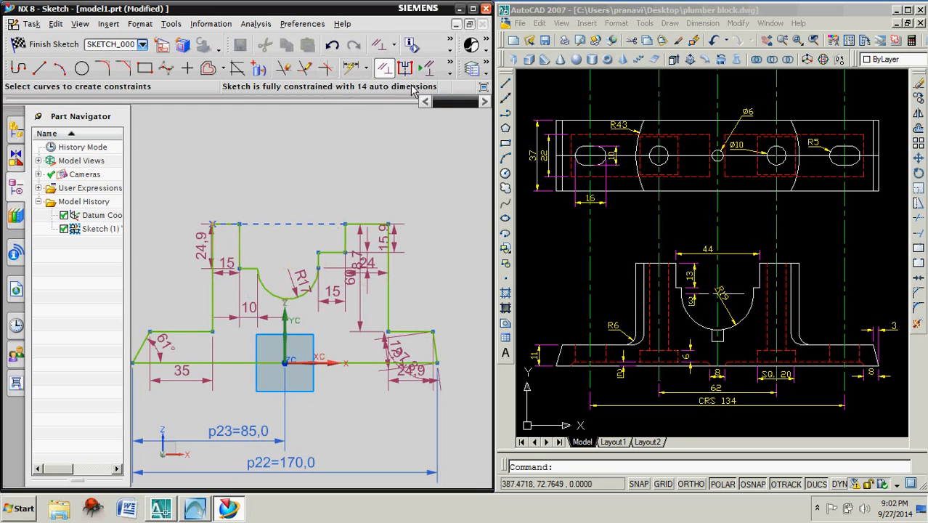
{"action": "left_click", "coordinate": [251, 269]}
{"action": "left_click", "coordinate": [338, 253]}
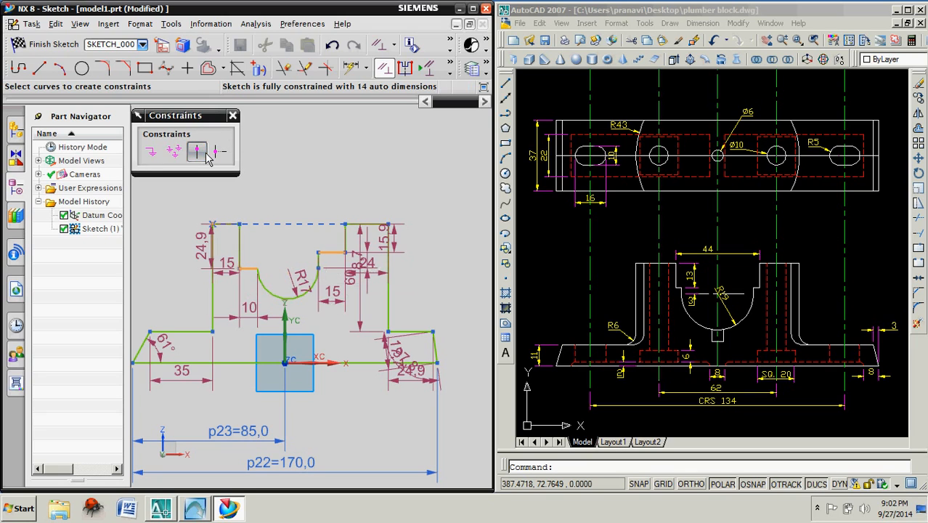
{"action": "left_click", "coordinate": [205, 154]}
Dimension the horizontal distance between the outer vertical edges of the two uprights, placing the dimension above the profile
{"action": "scroll", "coordinate": [324, 318], "scroll_direction": "up", "scroll_amount": 2}
{"action": "scroll", "coordinate": [325, 318], "scroll_direction": "down", "scroll_amount": 2}
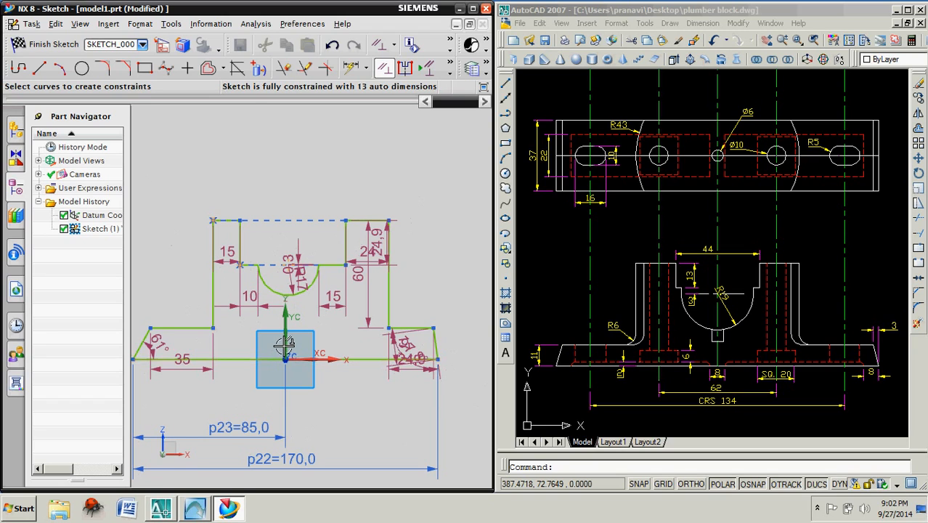
{"action": "middle_click_drag", "start_coordinate": [298, 340], "coordinate": [340, 327], "text": "shift"}
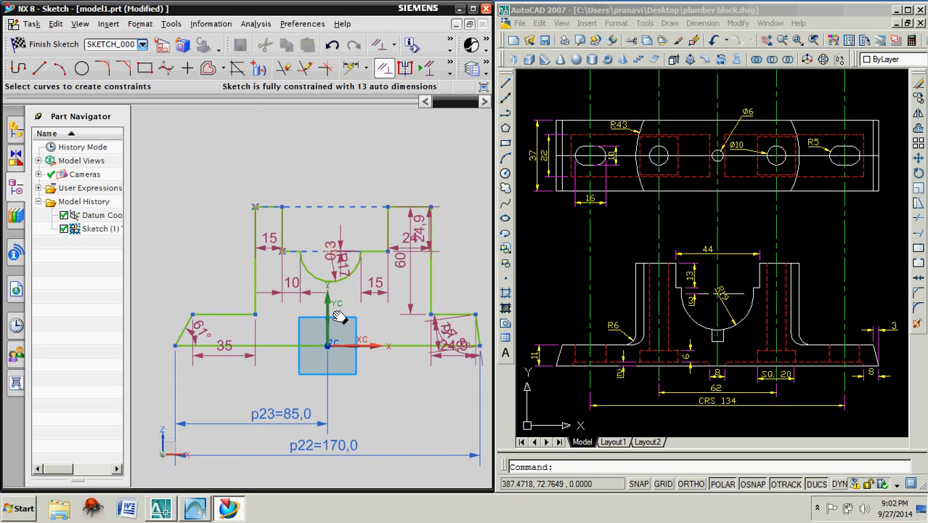
{"action": "left_click", "coordinate": [352, 69]}
{"action": "left_click", "coordinate": [257, 247]}
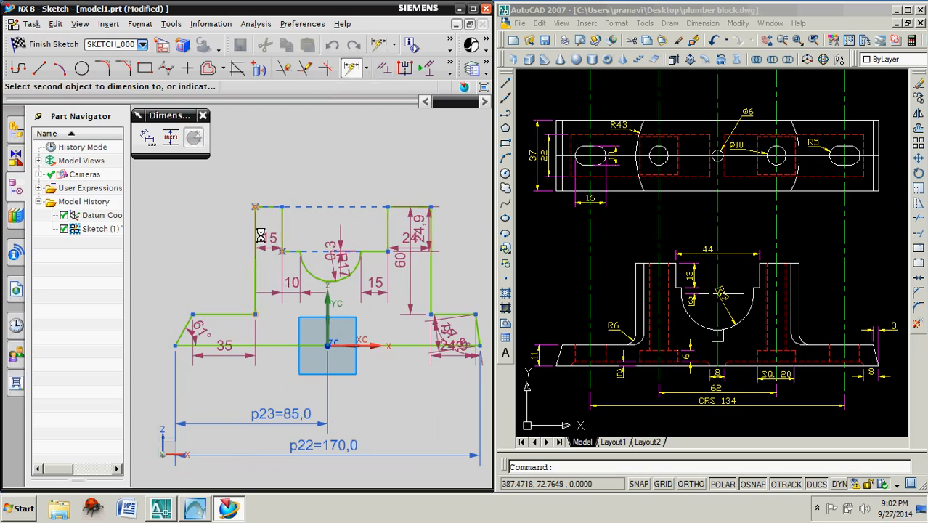
{"action": "left_click", "coordinate": [439, 246]}
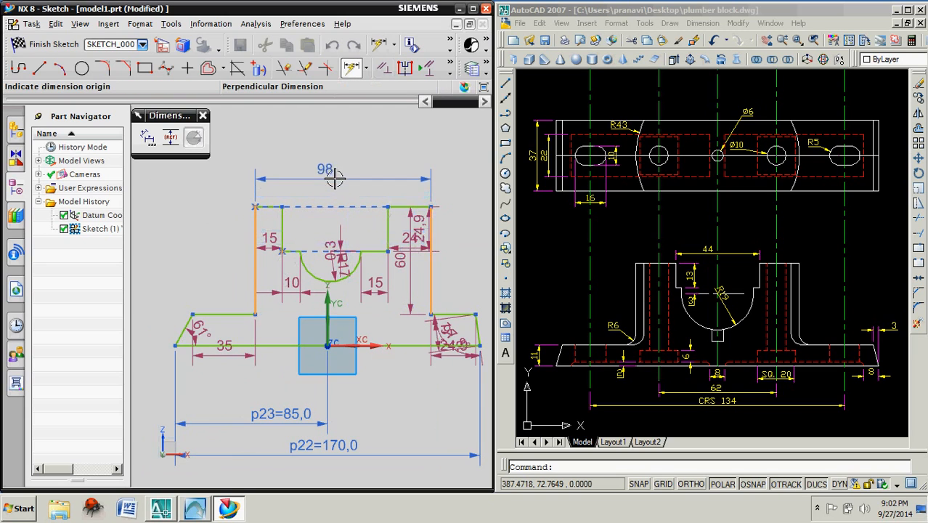
{"action": "left_click", "coordinate": [345, 168]}
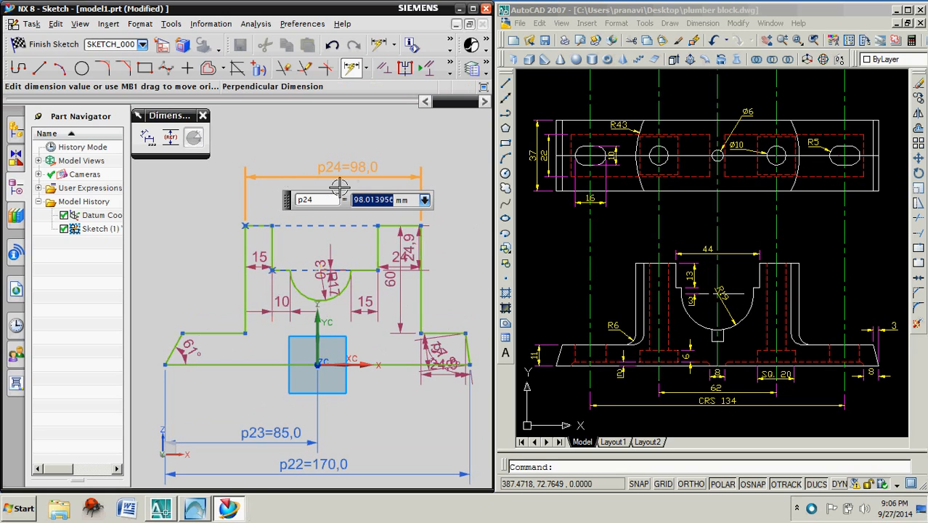
Dimension the slot's width between the inner vertical edges of the two uprights, placing it beneath the overall upright width
{"action": "scroll", "coordinate": [403, 331], "scroll_direction": "up", "scroll_amount": 2}
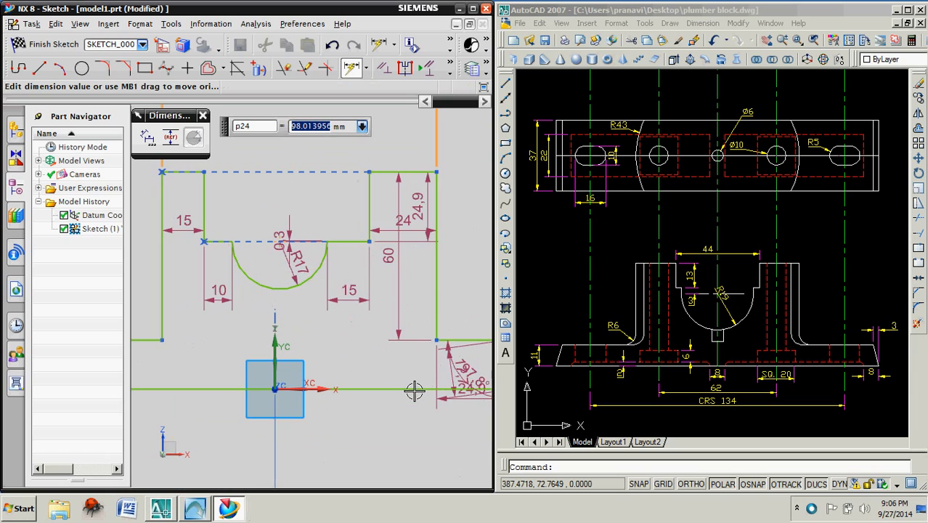
{"action": "scroll", "coordinate": [418, 363], "scroll_direction": "down", "scroll_amount": 3}
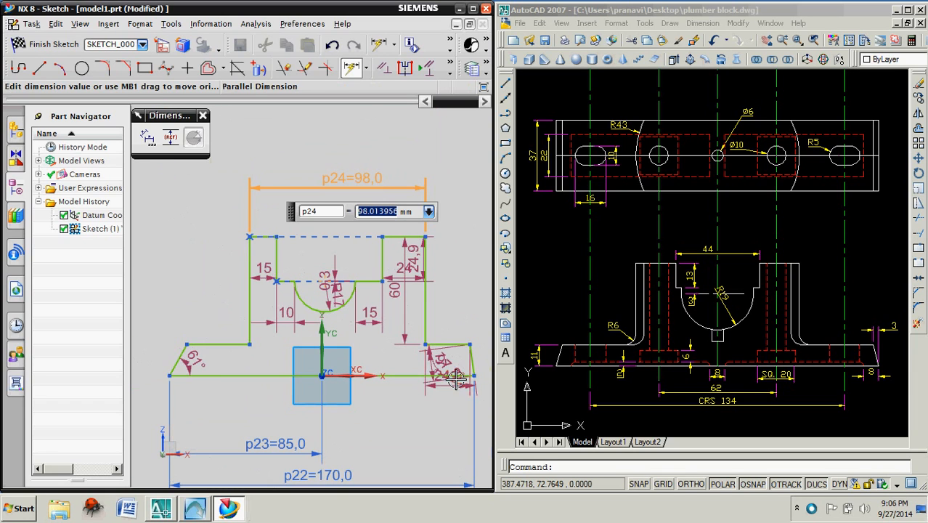
{"action": "middle_click_drag", "start_coordinate": [455, 375], "coordinate": [402, 336], "text": "shift"}
{"action": "scroll", "coordinate": [402, 336], "scroll_direction": "up", "scroll_amount": 3}
{"action": "scroll", "coordinate": [427, 418], "scroll_direction": "down", "scroll_amount": 1}
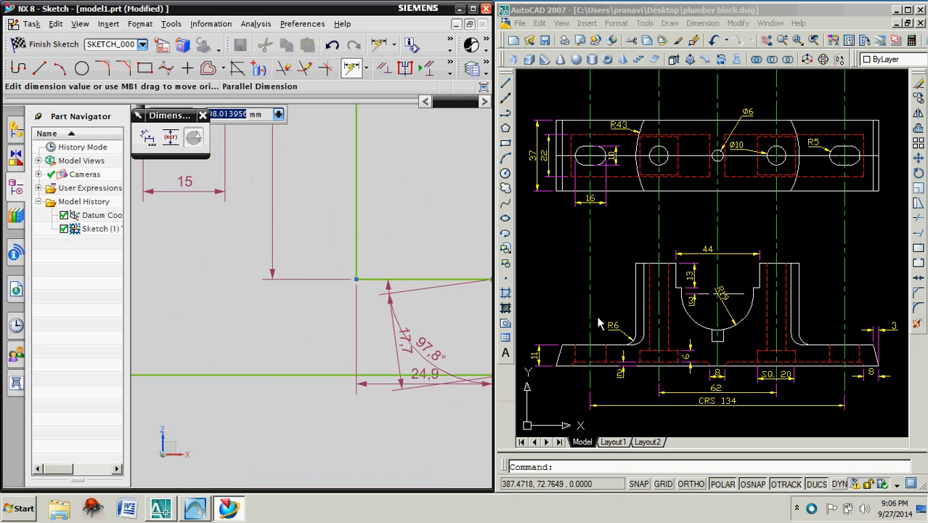
{"action": "scroll", "coordinate": [270, 276], "scroll_direction": "down", "scroll_amount": 4}
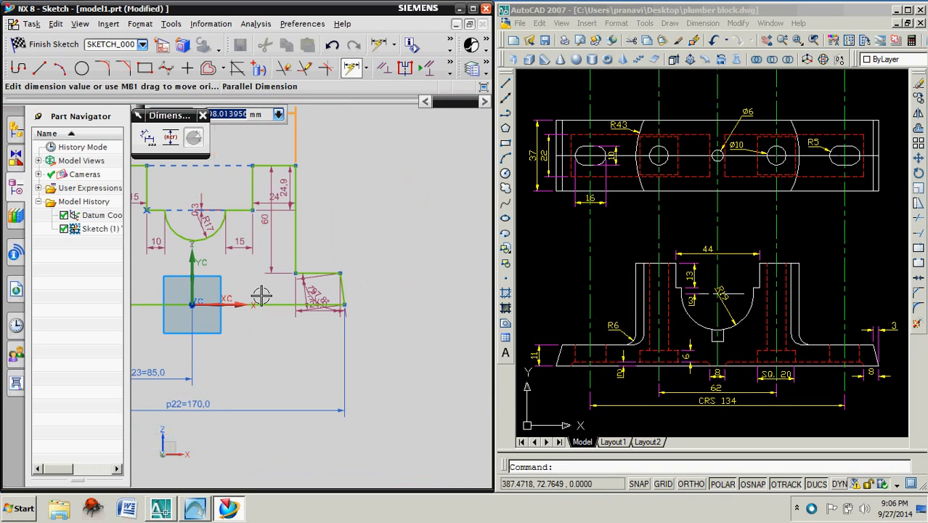
{"action": "mouse_move", "coordinate": [262, 326]}
{"action": "middle_mouse_down", "text": "shift"}
{"action": "mouse_move", "coordinate": [393, 330]}
{"action": "mouse_move", "coordinate": [369, 356]}
{"action": "middle_mouse_up", "text": "shift"}
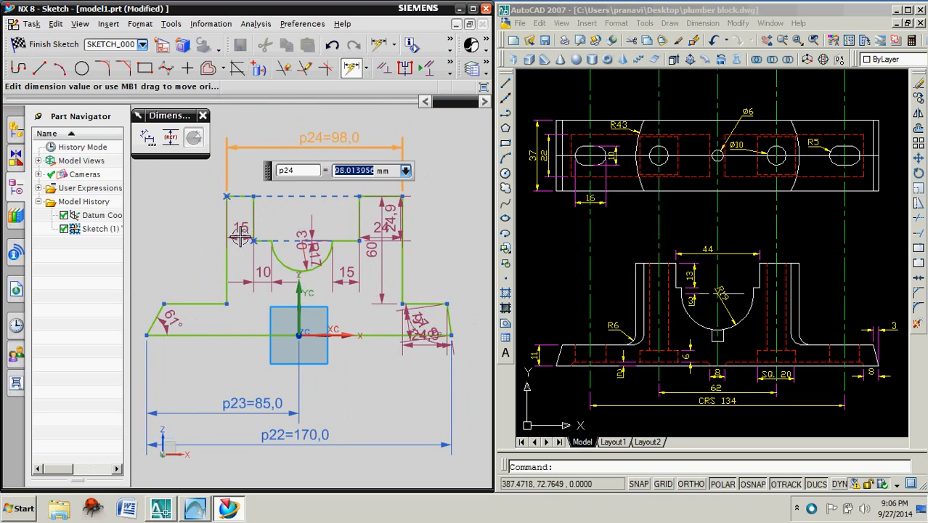
{"action": "left_click", "coordinate": [253, 218]}
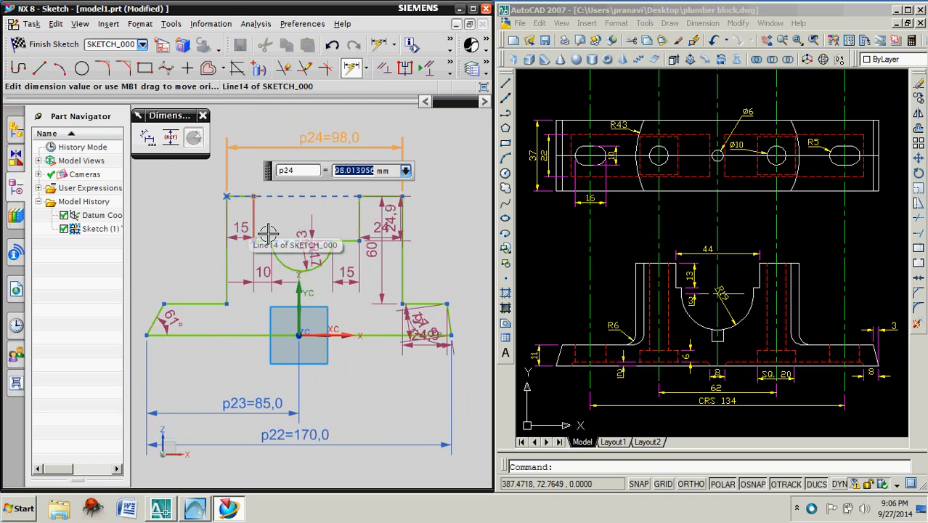
{"action": "left_click", "coordinate": [358, 227]}
{"action": "left_click", "coordinate": [311, 181]}
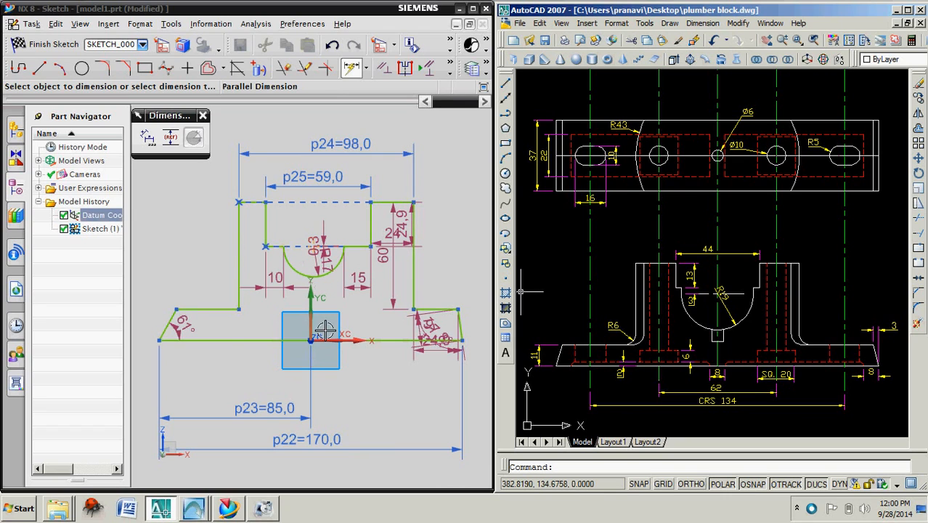
Constrain the centre of the bearing arc to lie on the sketch's vertical datum axis
{"action": "left_click", "coordinate": [384, 68]}
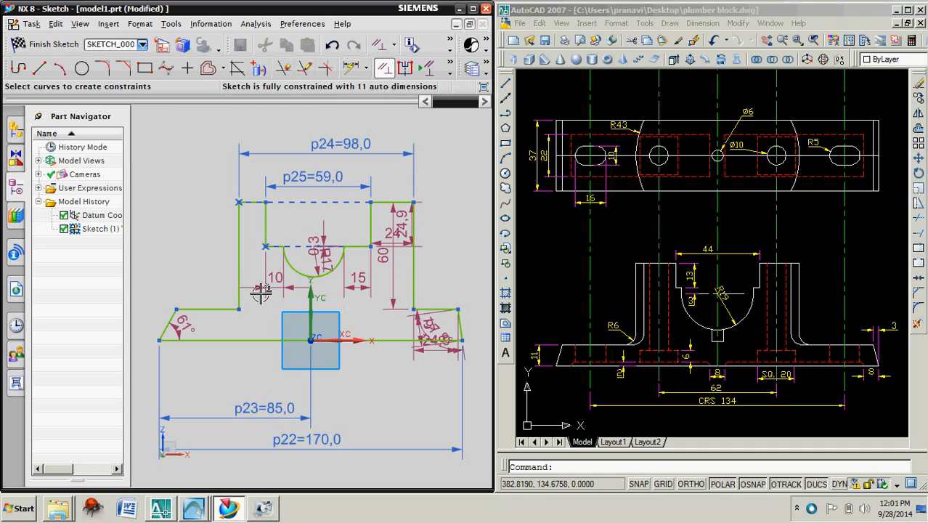
{"action": "left_click", "coordinate": [323, 254]}
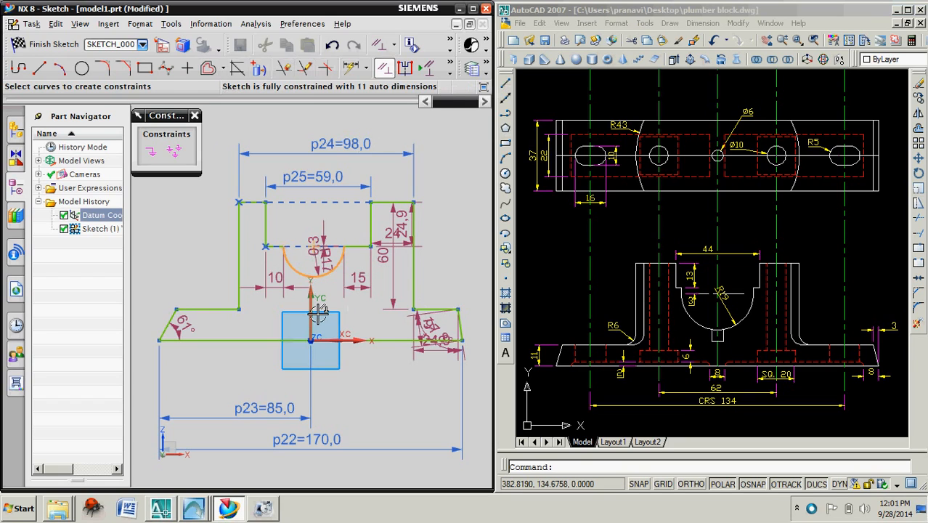
{"action": "left_click", "coordinate": [324, 321]}
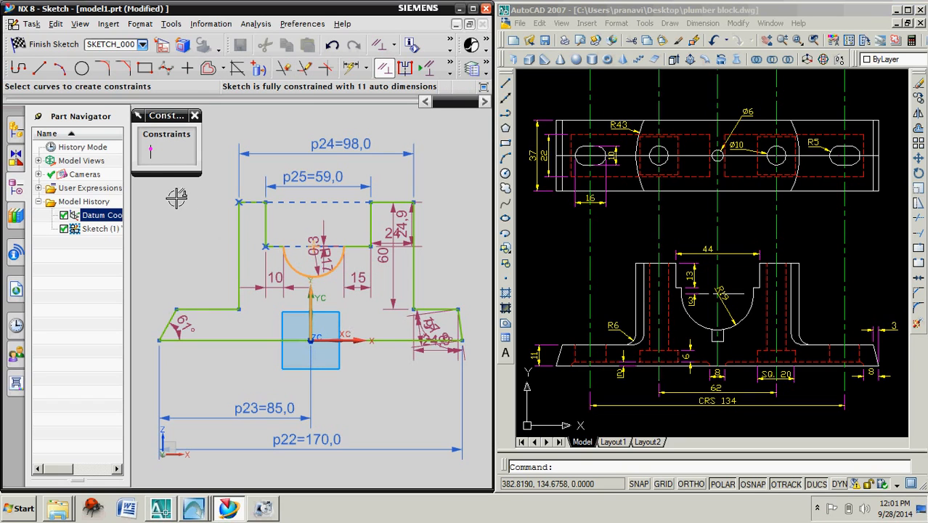
{"action": "left_click", "coordinate": [158, 157]}
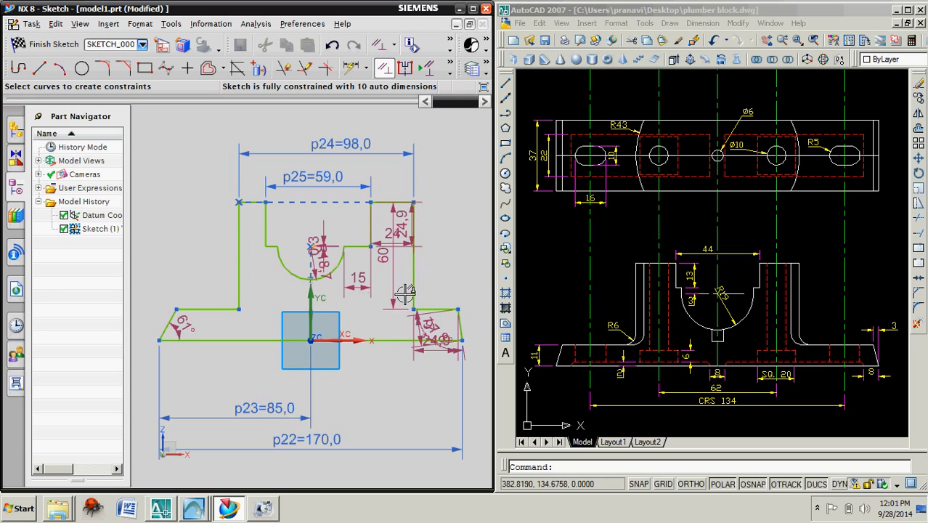
Dimension the base's height from the bottom line to the left shoulder line, placing it beside the left slanted edge
{"action": "scroll", "coordinate": [331, 244], "scroll_direction": "up", "scroll_amount": 3}
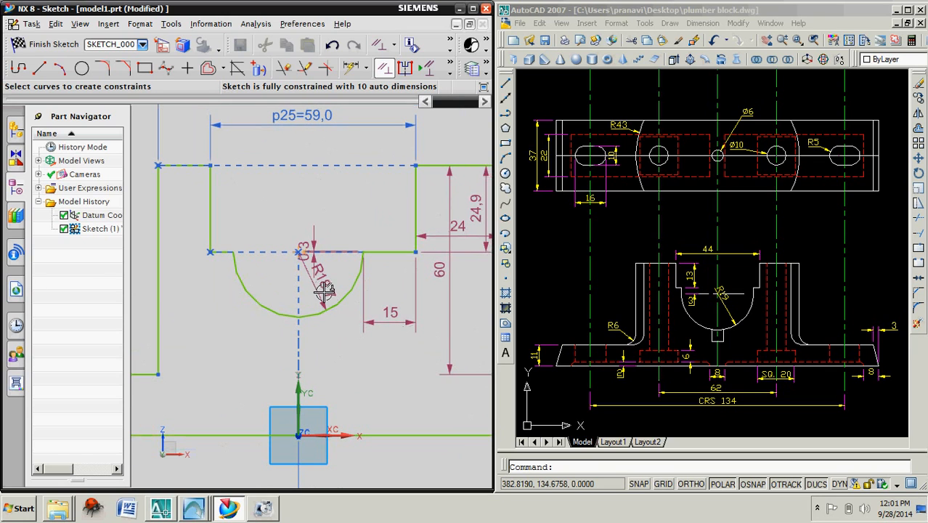
{"action": "scroll", "coordinate": [321, 313], "scroll_direction": "down", "scroll_amount": 3}
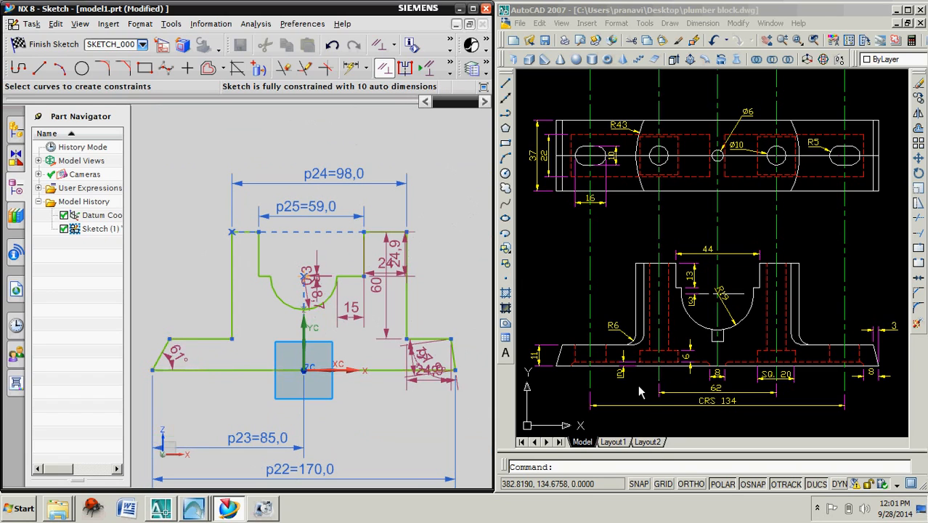
{"action": "left_click", "coordinate": [351, 68]}
{"action": "left_click", "coordinate": [202, 338]}
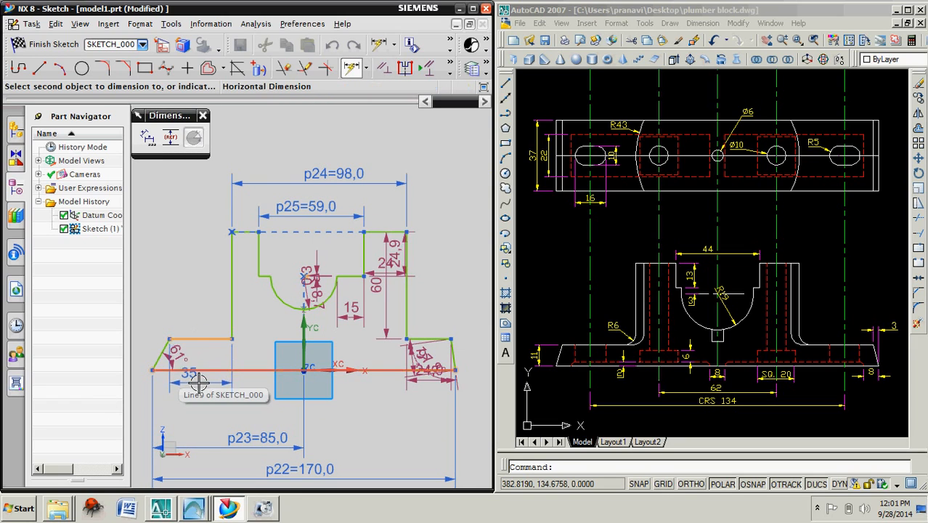
{"action": "left_click", "coordinate": [199, 380]}
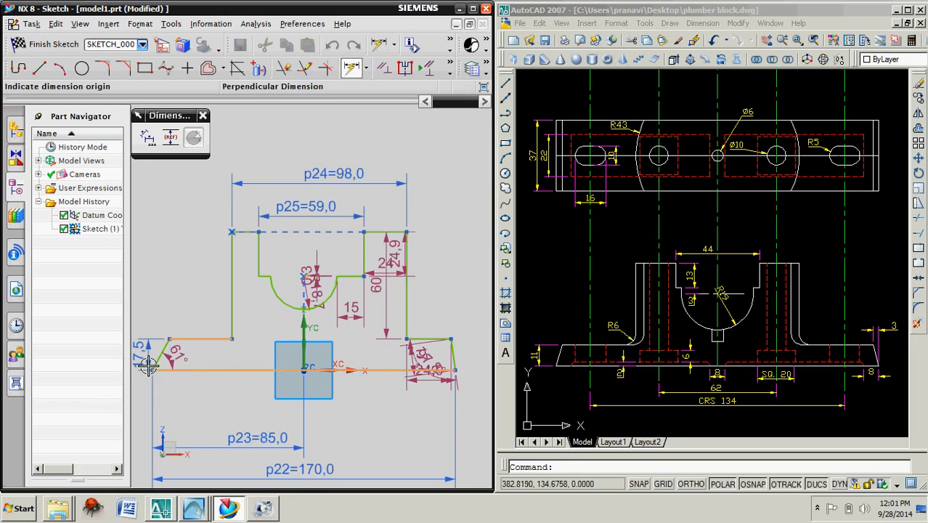
{"action": "left_click", "coordinate": [145, 362]}
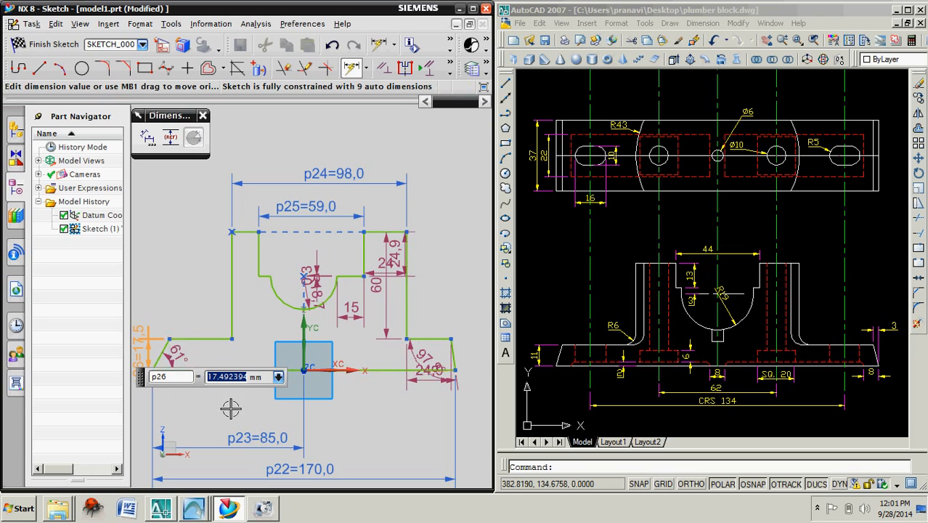
{"action": "middle_click_drag", "start_coordinate": [215, 421], "coordinate": [284, 410], "text": "shift"}
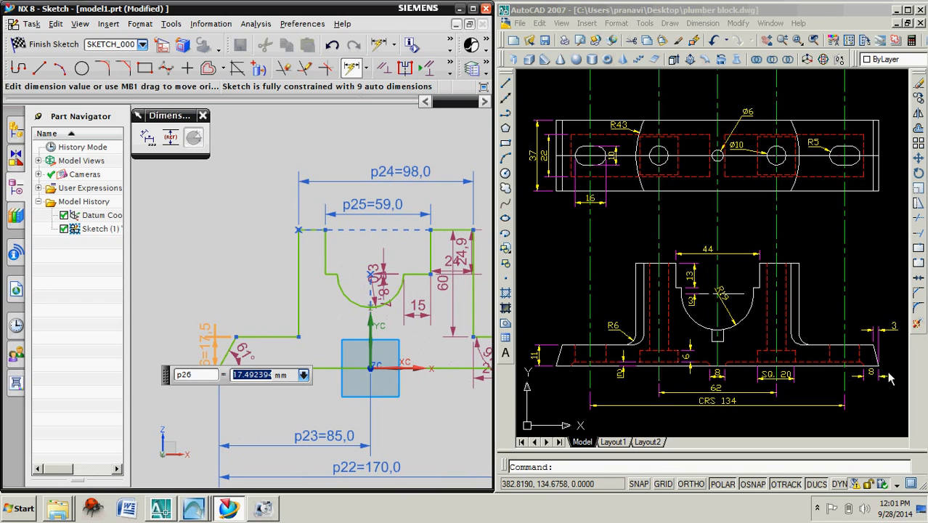
{"action": "middle_click", "coordinate": [238, 298]}
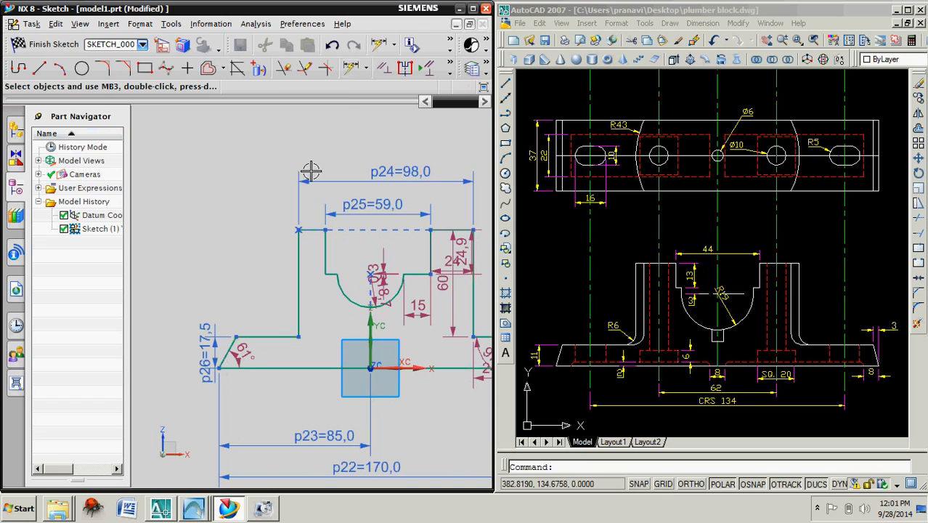
Add a horizontal dimension to the base's left slanted end edge, placed above it, and keep the view oriented to the sketch
{"action": "left_click", "coordinate": [351, 67]}
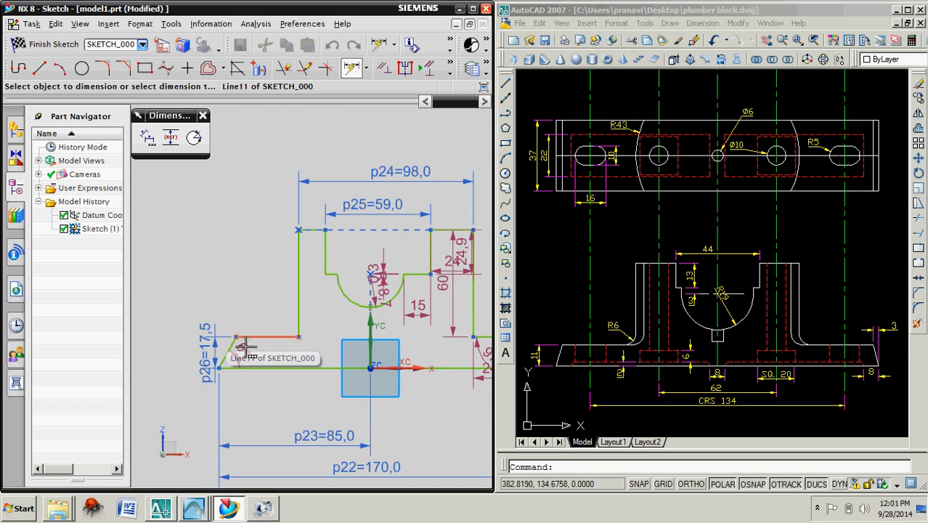
{"action": "left_click", "coordinate": [230, 350]}
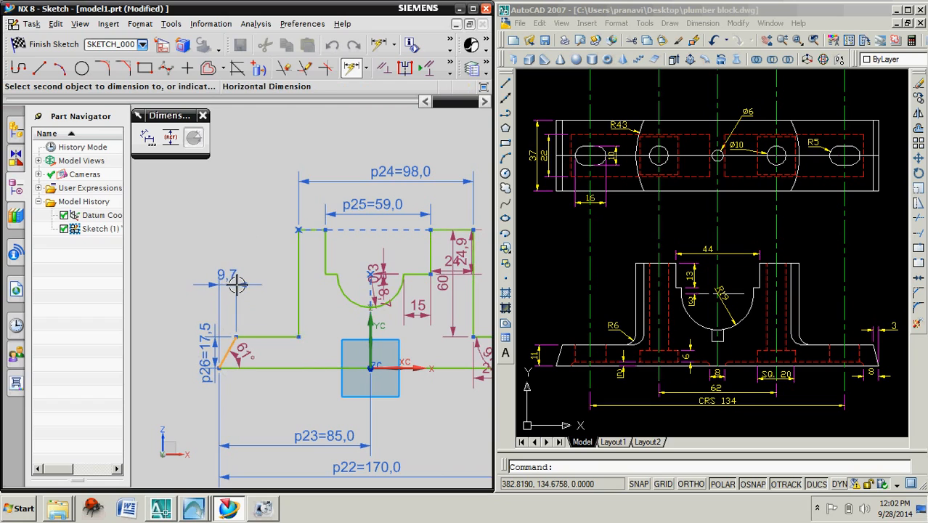
{"action": "left_click", "coordinate": [237, 284]}
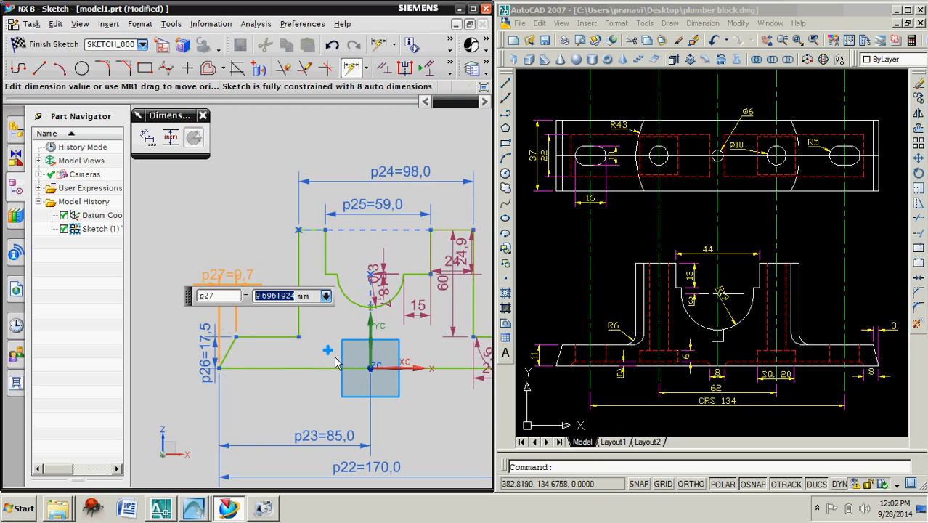
{"action": "middle_click_drag", "start_coordinate": [335, 363], "coordinate": [254, 366]}
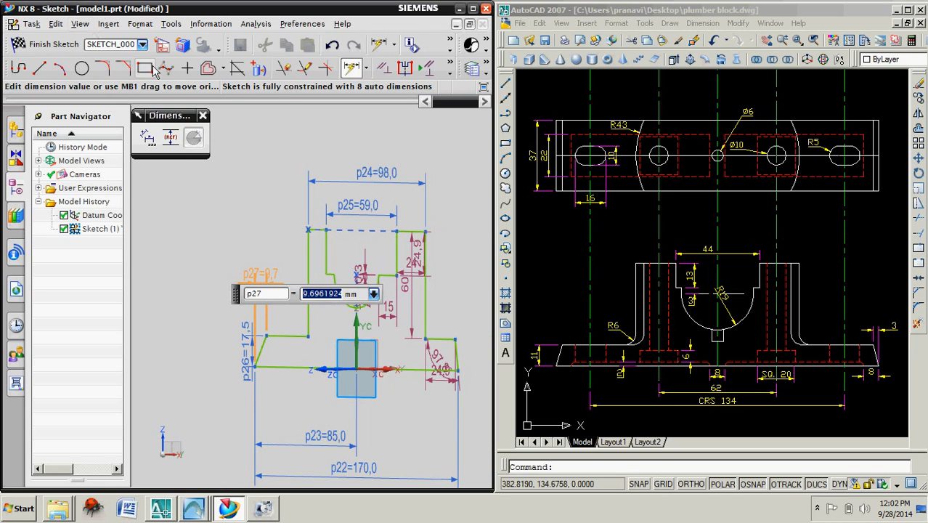
{"action": "left_click", "coordinate": [164, 48]}
Add a horizontal dimension to the base's right slanted end edge, placed above the shoulder
{"action": "middle_click_drag", "start_coordinate": [443, 329], "coordinate": [345, 321], "text": "shift"}
{"action": "key", "text": "Escape"}
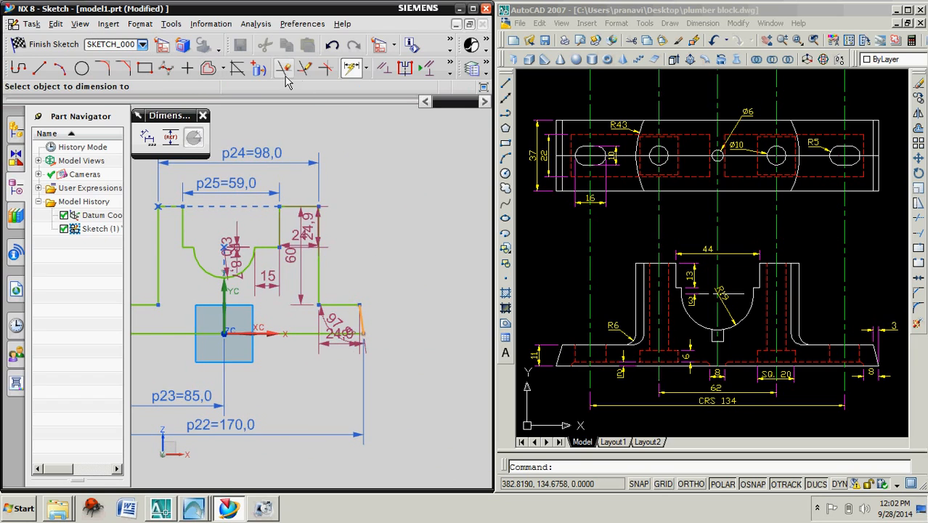
{"action": "key", "text": "Escape"}
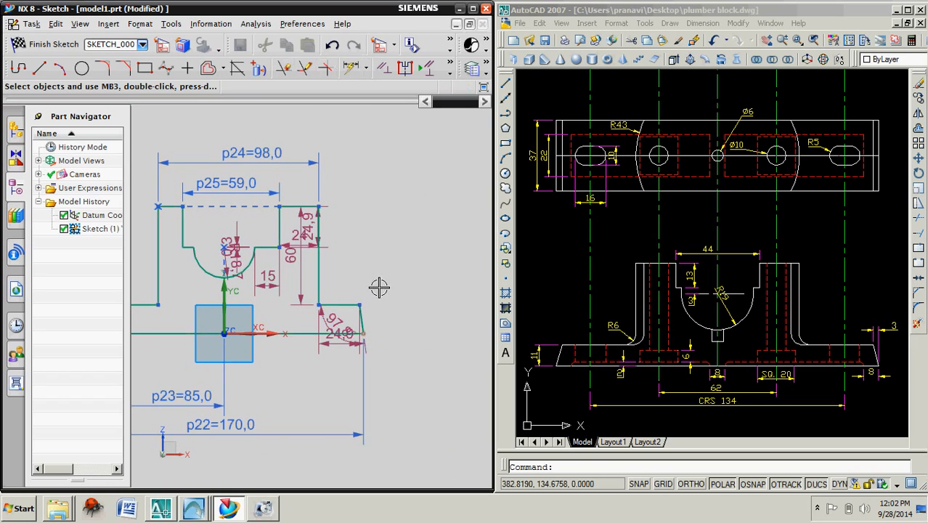
{"action": "left_click", "coordinate": [351, 67]}
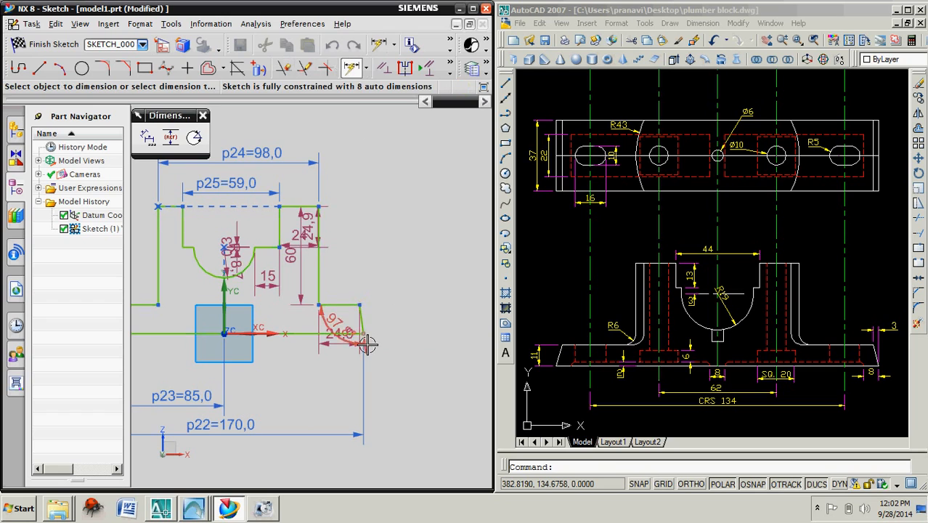
{"action": "left_click", "coordinate": [366, 326]}
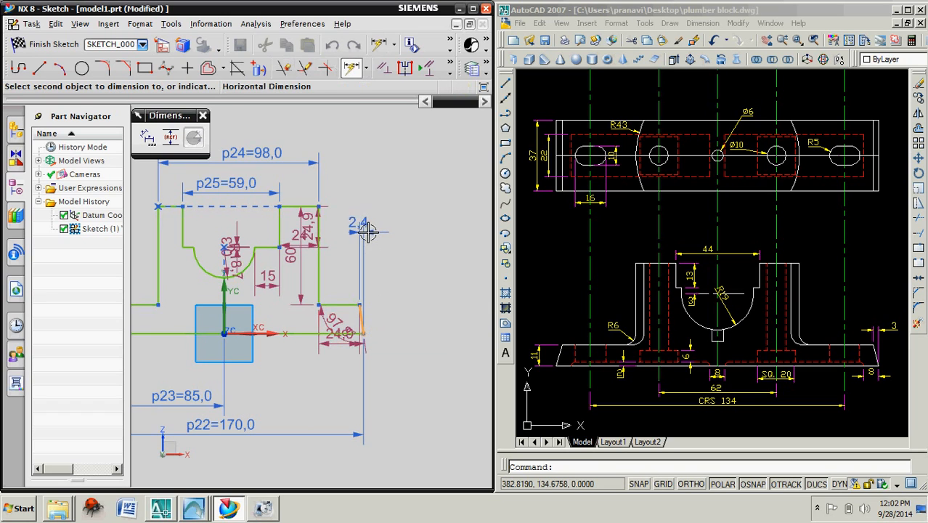
{"action": "left_click", "coordinate": [366, 232]}
{"action": "scroll", "coordinate": [358, 367], "scroll_direction": "up", "scroll_amount": 2}
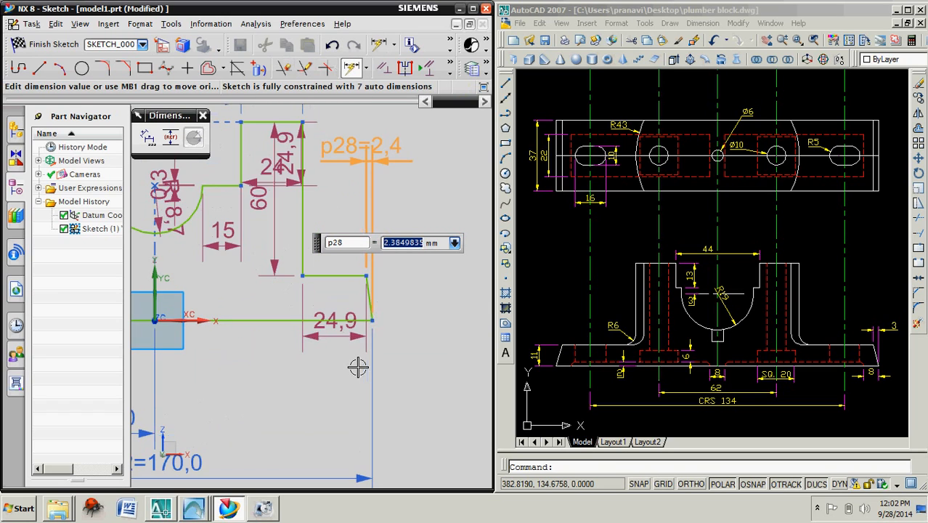
{"action": "scroll", "coordinate": [358, 368], "scroll_direction": "down", "scroll_amount": 1}
{"action": "scroll", "coordinate": [358, 367], "scroll_direction": "down", "scroll_amount": 1}
{"action": "mouse_move", "coordinate": [326, 386]}
{"action": "middle_mouse_down", "text": "shift"}
{"action": "mouse_move", "coordinate": [403, 386]}
{"action": "mouse_move", "coordinate": [376, 404]}
{"action": "middle_mouse_up", "text": "shift"}
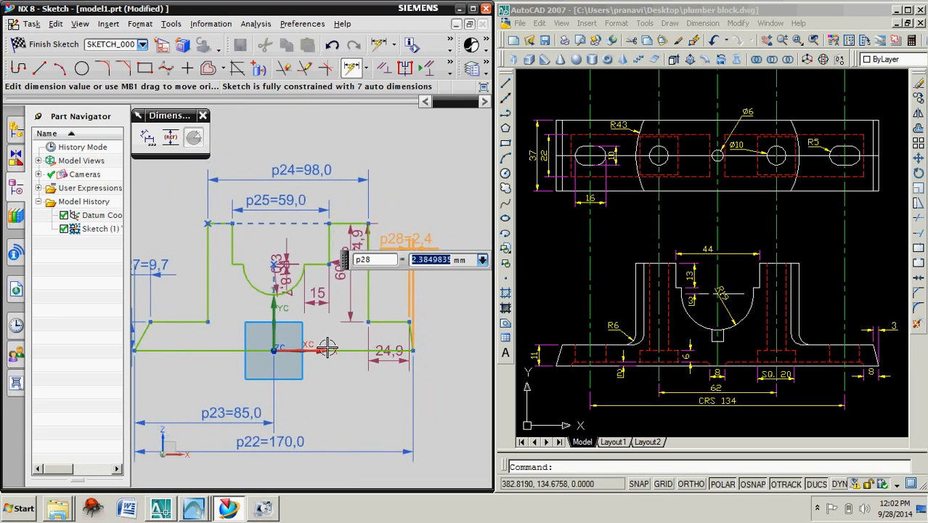
{"action": "scroll", "coordinate": [285, 271], "scroll_direction": "up", "scroll_amount": 4}
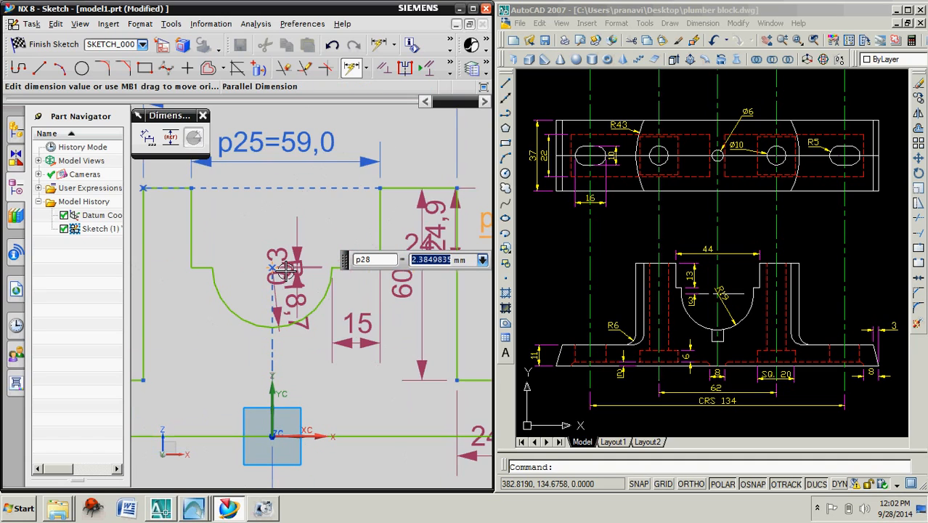
{"action": "scroll", "coordinate": [301, 330], "scroll_direction": "down", "scroll_amount": 3}
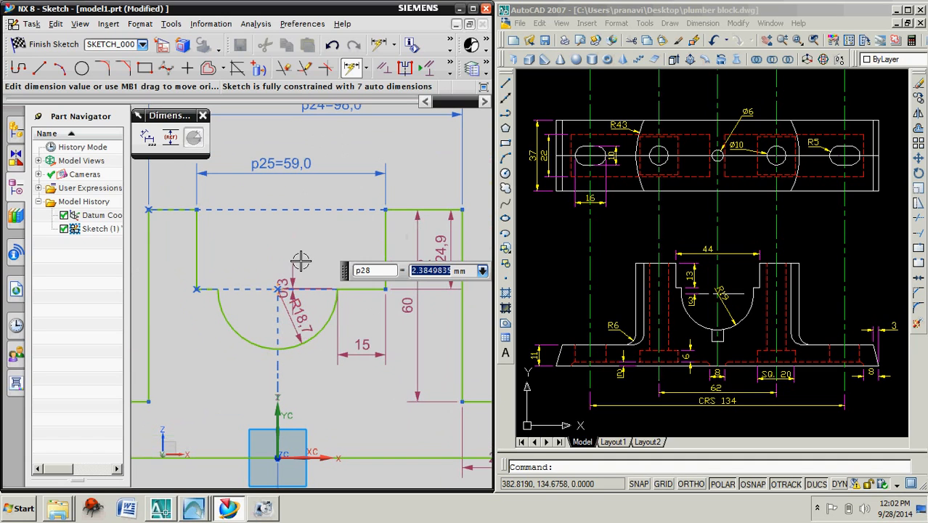
Dimension the short vertical line at the bearing arc's right end and try to set it to 3 mm
{"action": "scroll", "coordinate": [302, 281], "scroll_direction": "up", "scroll_amount": 3}
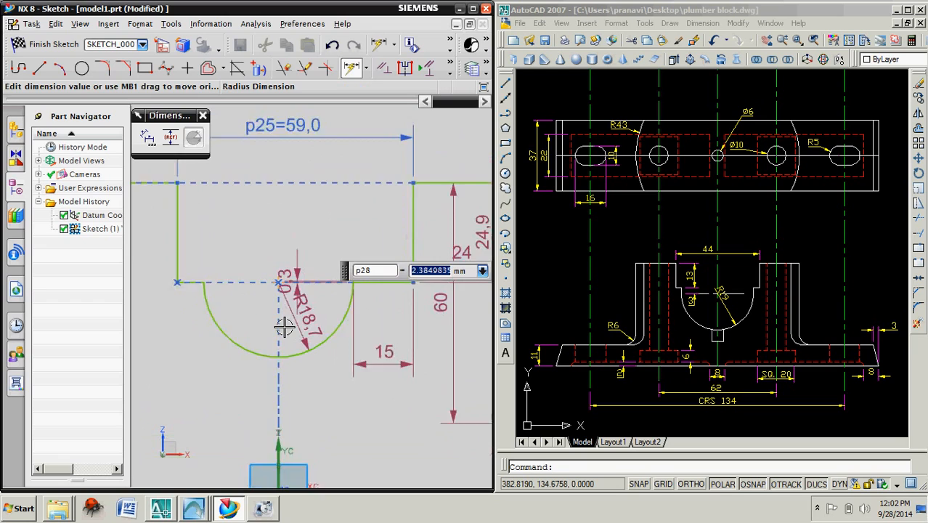
{"action": "left_click", "coordinate": [308, 266]}
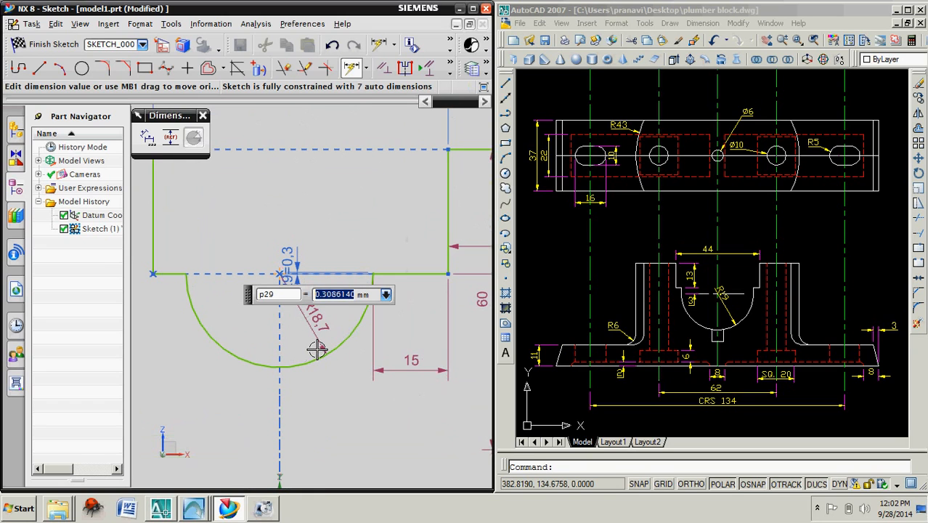
{"action": "key", "text": "BackSpace"}
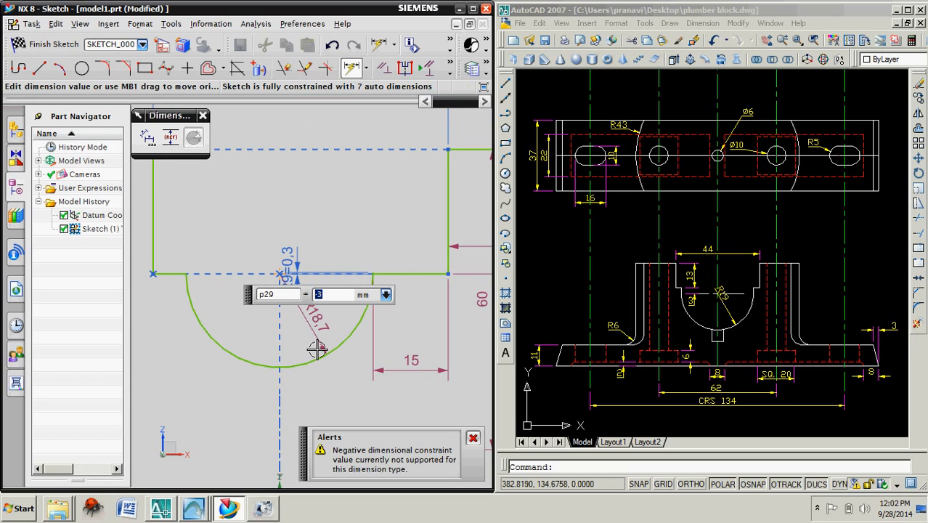
{"action": "key", "text": "Escape"}
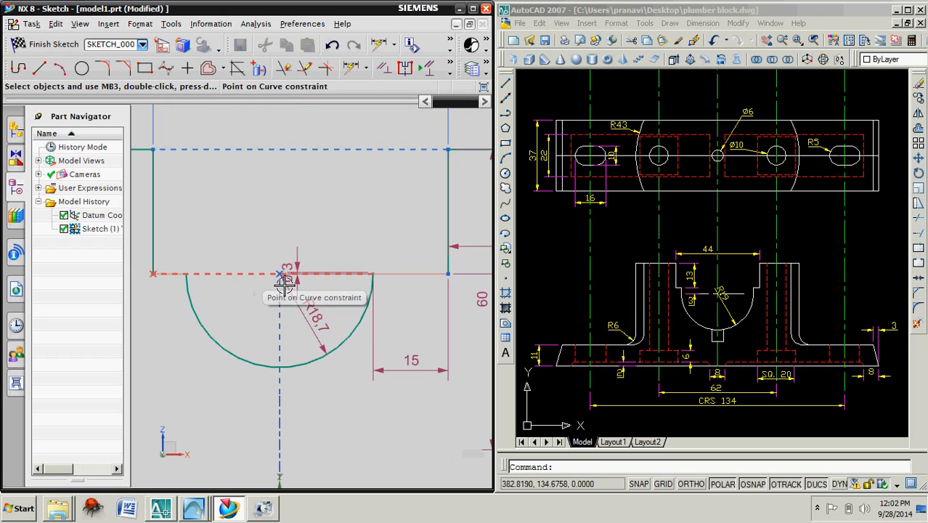
Move the bearing arc's centre down below the step line and set the short vertical line's length to 3 mm
{"action": "left_click_drag", "start_coordinate": [284, 284], "coordinate": [291, 301]}
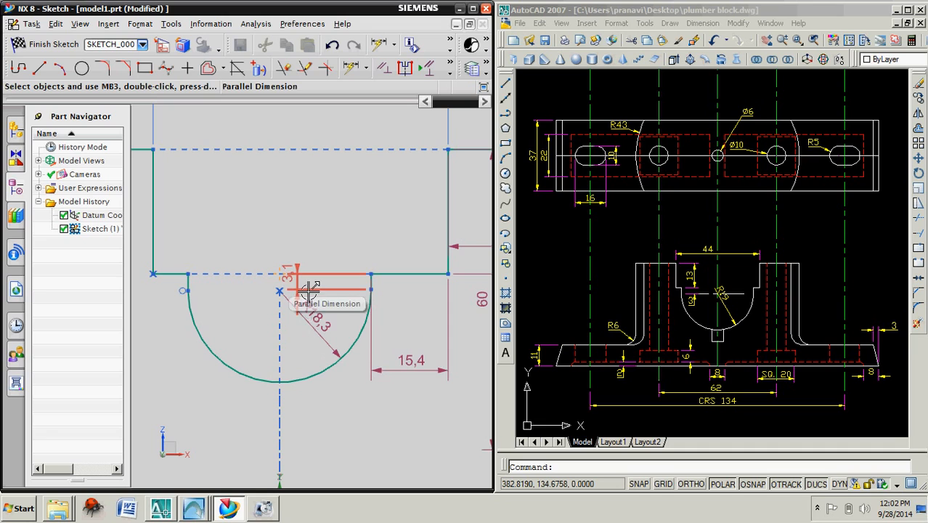
{"action": "double_click", "coordinate": [291, 277]}
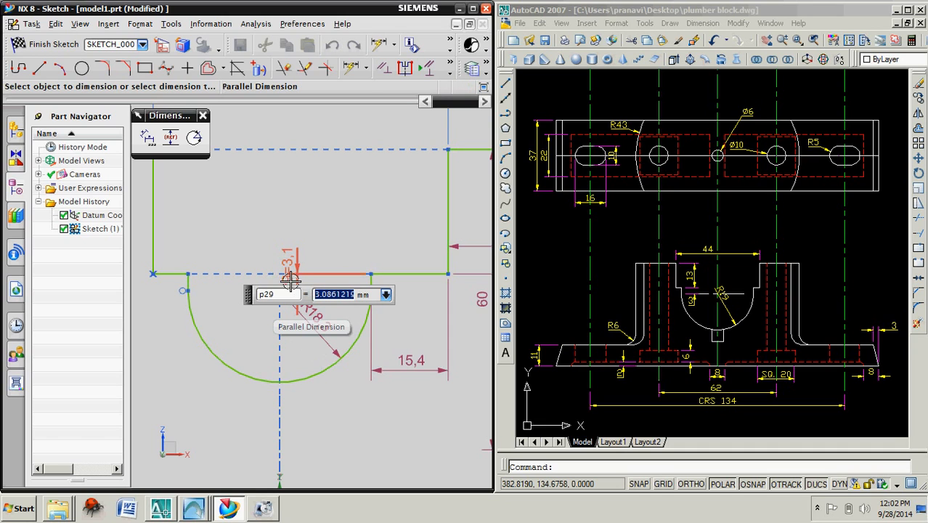
{"action": "type", "text": "3"}
{"action": "key", "text": "Return"}
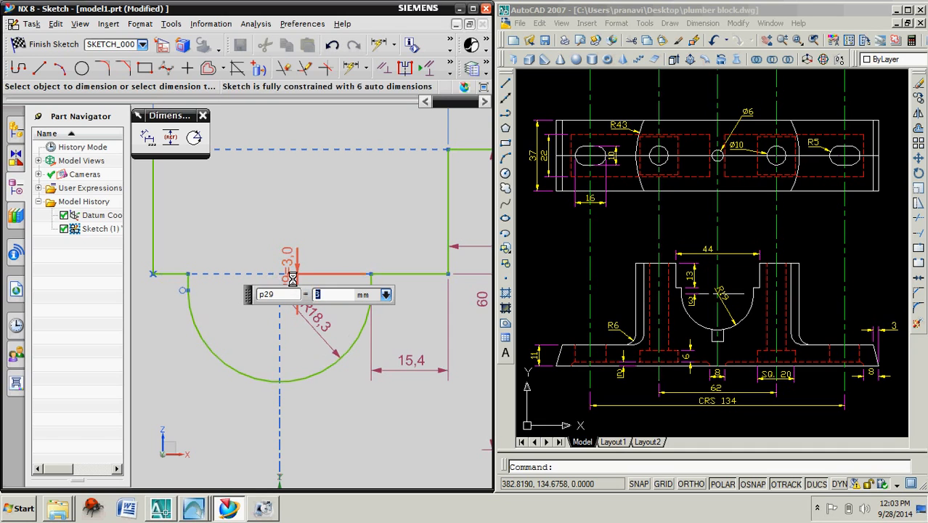
Set the bearing arc's radius to 19 mm
{"action": "double_click", "coordinate": [331, 336]}
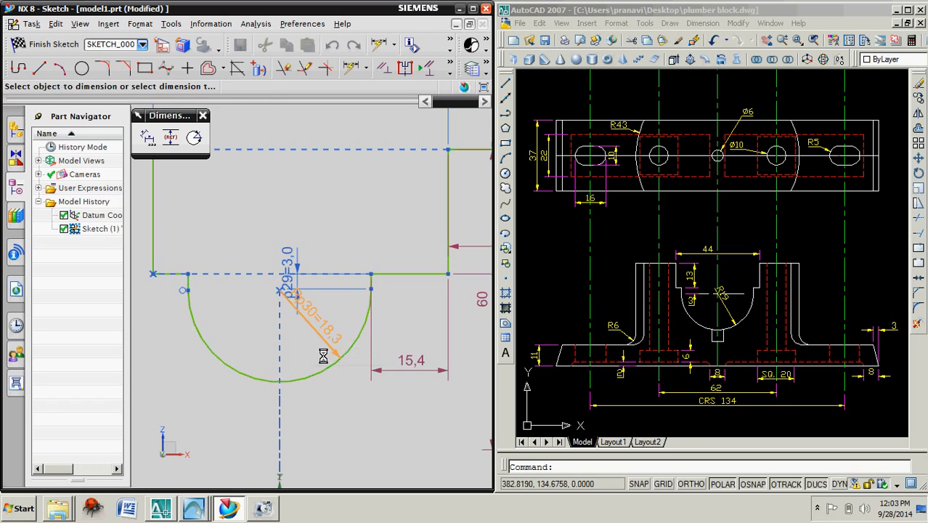
{"action": "type", "text": "19"}
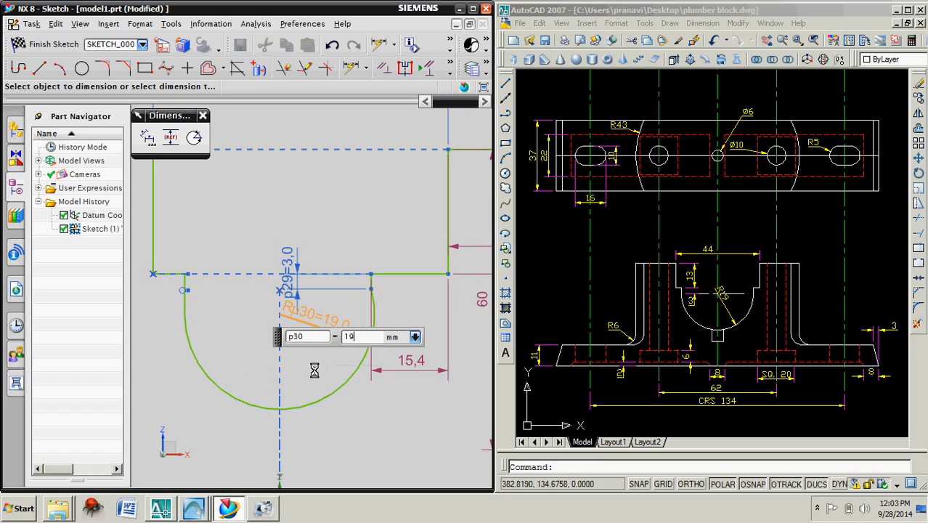
{"action": "key", "text": "Return"}
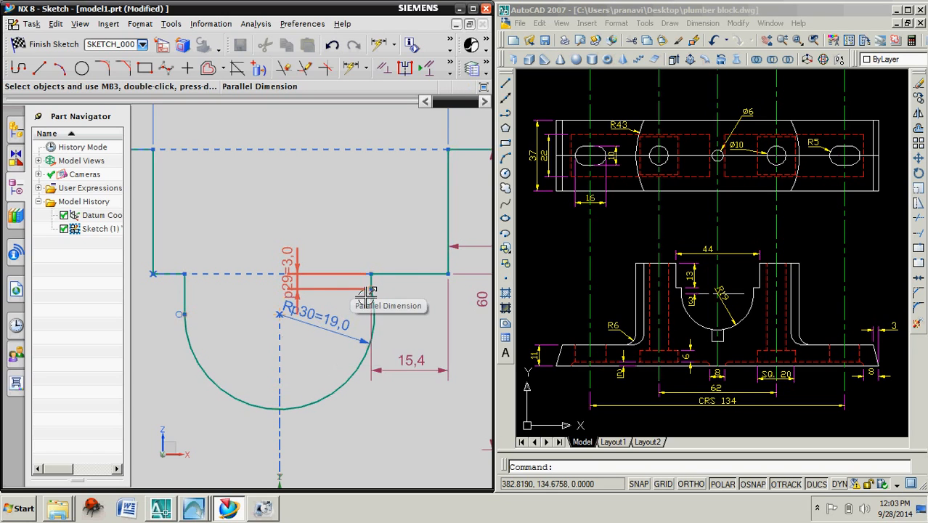
Constrain the bearing arc to be tangent to the short vertical line at its right end
{"action": "scroll", "coordinate": [367, 295], "scroll_direction": "down", "scroll_amount": 1}
{"action": "scroll", "coordinate": [365, 298], "scroll_direction": "up", "scroll_amount": 2}
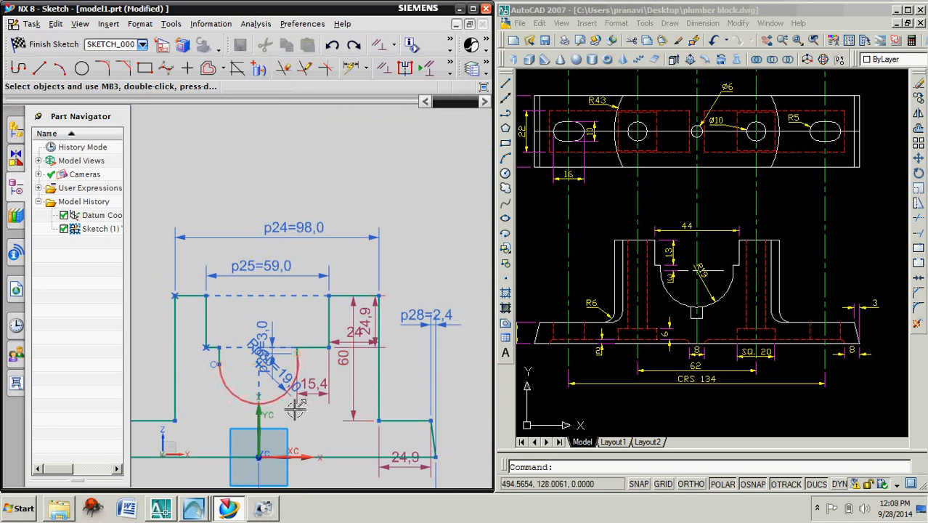
{"action": "scroll", "coordinate": [299, 404], "scroll_direction": "down", "scroll_amount": 3}
{"action": "scroll", "coordinate": [299, 403], "scroll_direction": "up", "scroll_amount": 9}
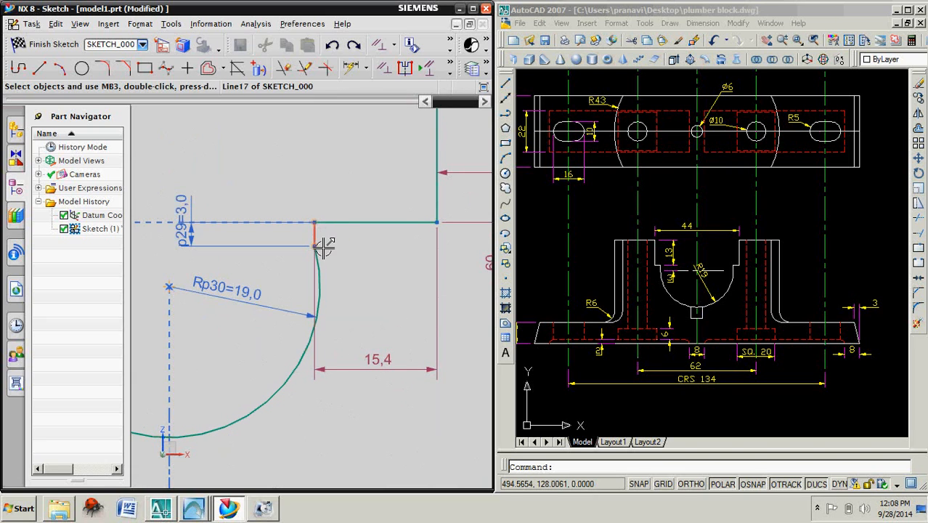
{"action": "scroll", "coordinate": [329, 268], "scroll_direction": "up", "scroll_amount": 3}
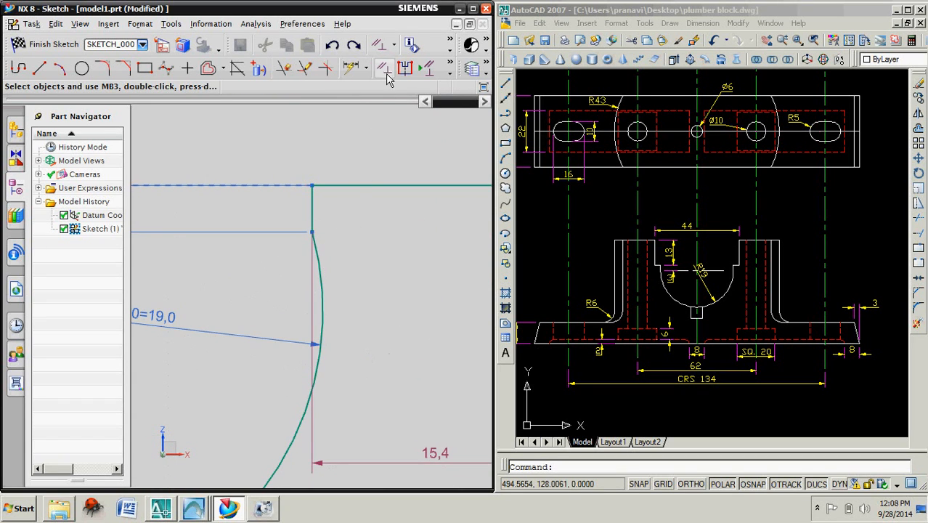
{"action": "left_click", "coordinate": [385, 69]}
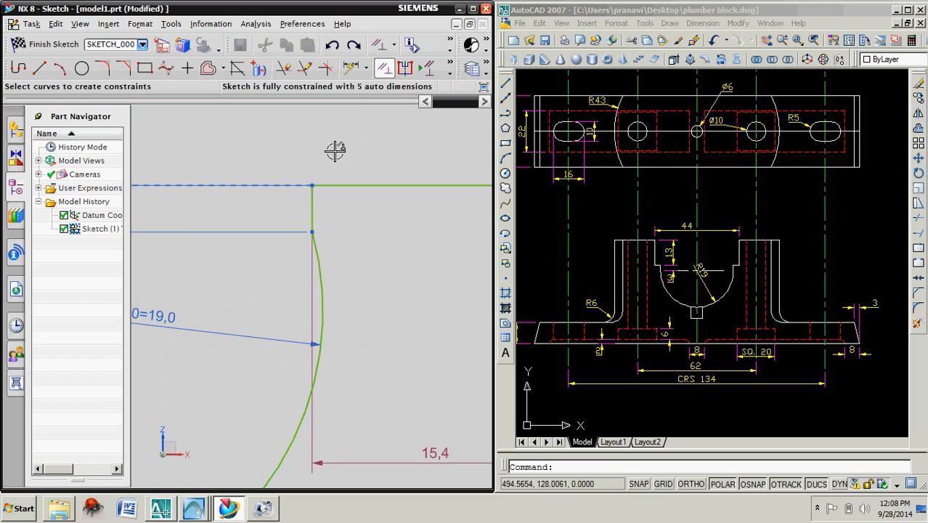
{"action": "left_click", "coordinate": [318, 227]}
{"action": "left_click", "coordinate": [338, 281]}
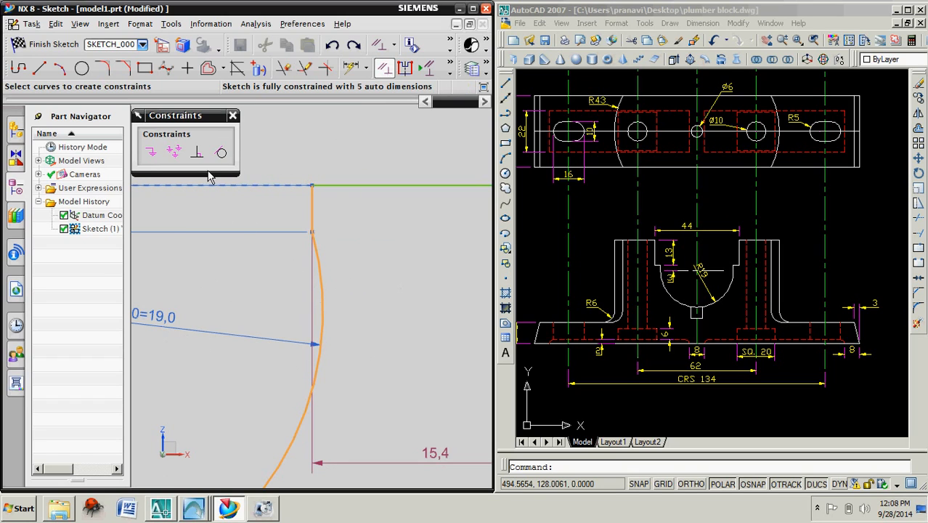
{"action": "left_click", "coordinate": [220, 151]}
{"action": "scroll", "coordinate": [301, 301], "scroll_direction": "down", "scroll_amount": 6}
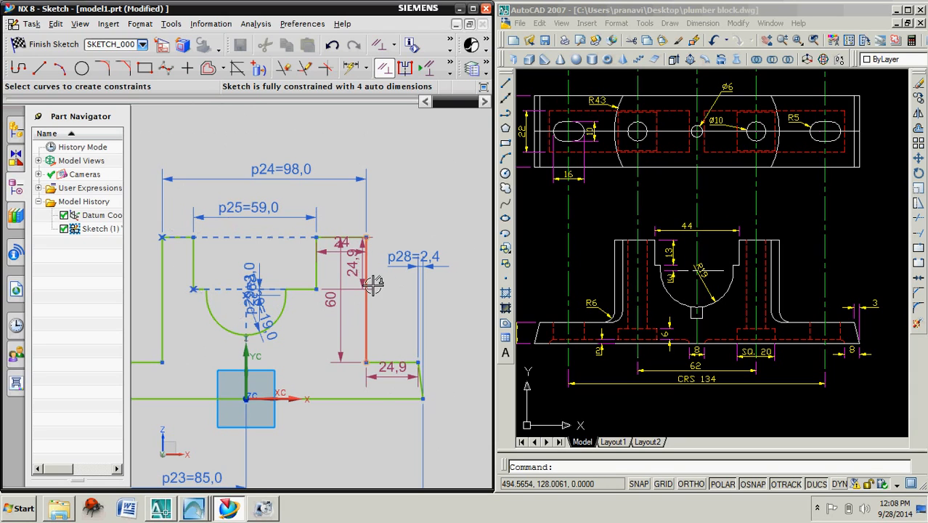
{"action": "key", "text": "Escape"}
Reposition the right pillar's height, step-depth and top-width dimensions clear of the profile
{"action": "left_click_drag", "start_coordinate": [336, 319], "coordinate": [395, 305]}
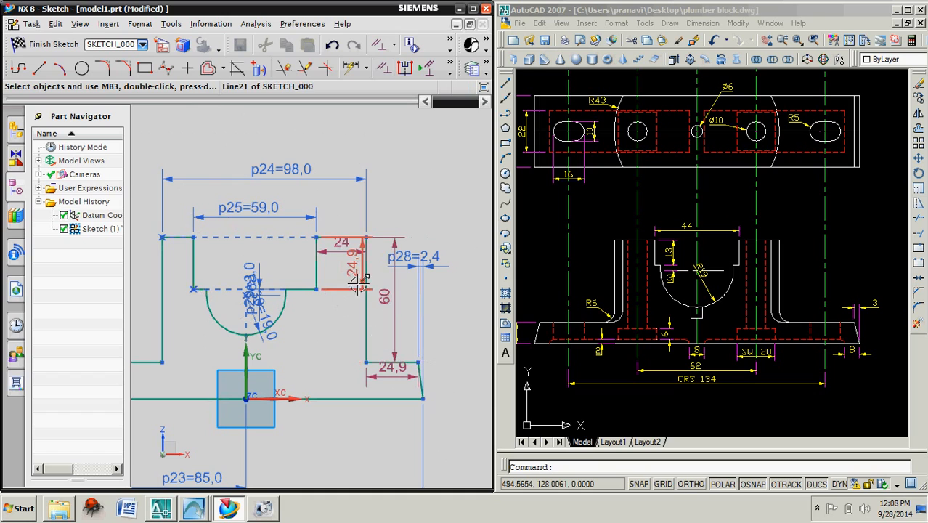
{"action": "mouse_move", "coordinate": [354, 270]}
{"action": "left_mouse_down"}
{"action": "mouse_move", "coordinate": [407, 258]}
{"action": "mouse_move", "coordinate": [370, 251]}
{"action": "mouse_move", "coordinate": [347, 260]}
{"action": "mouse_move", "coordinate": [352, 219]}
{"action": "left_mouse_up"}
{"action": "scroll", "coordinate": [273, 294], "scroll_direction": "down", "scroll_amount": 3}
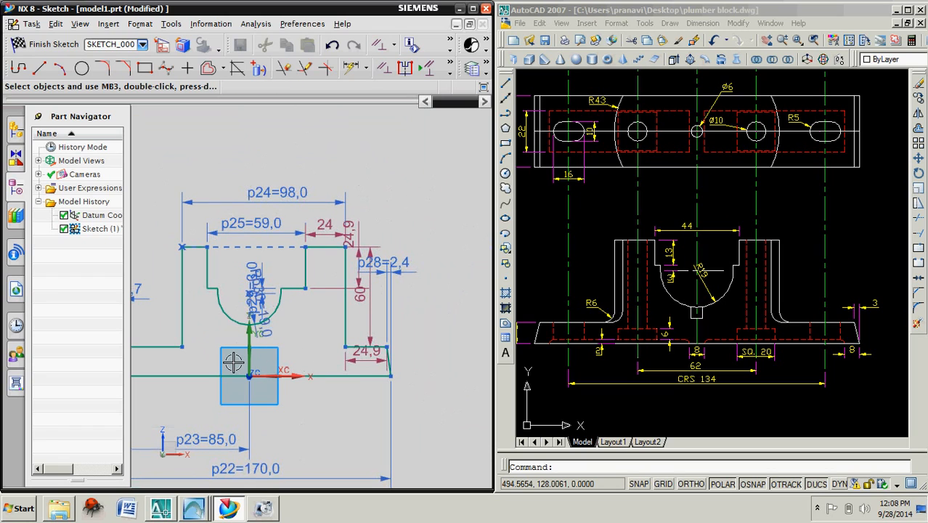
Set the base's height beside its left slanted end to 11 mm
{"action": "middle_click_drag", "start_coordinate": [224, 356], "coordinate": [287, 354], "text": "shift"}
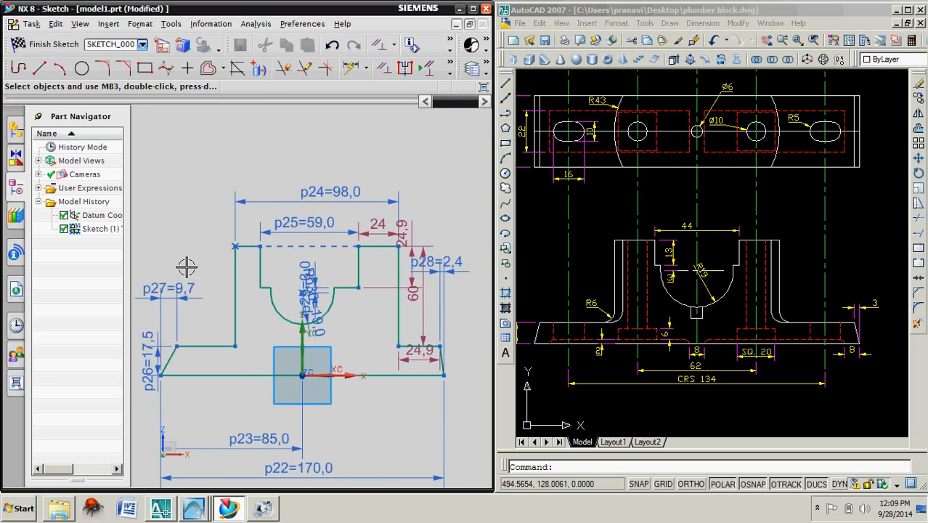
{"action": "double_click", "coordinate": [155, 354]}
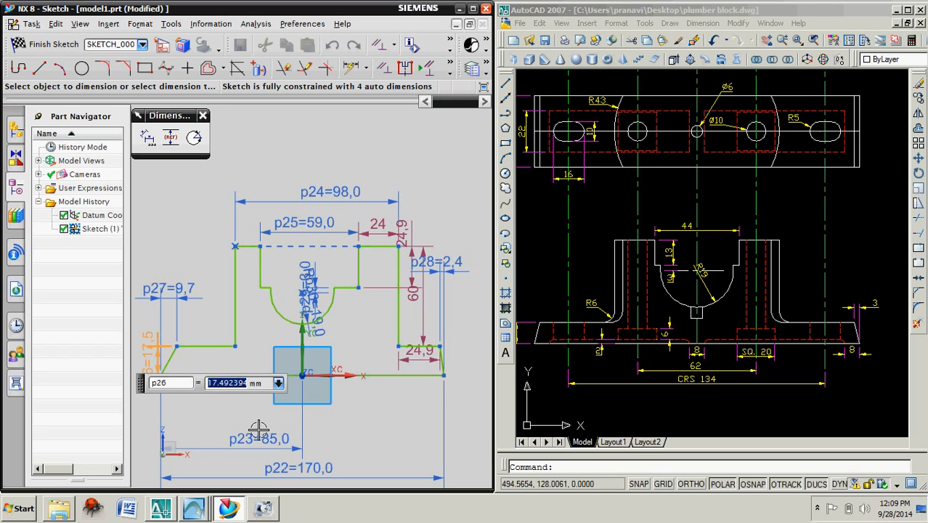
{"action": "type", "text": "11"}
{"action": "key", "text": "Return"}
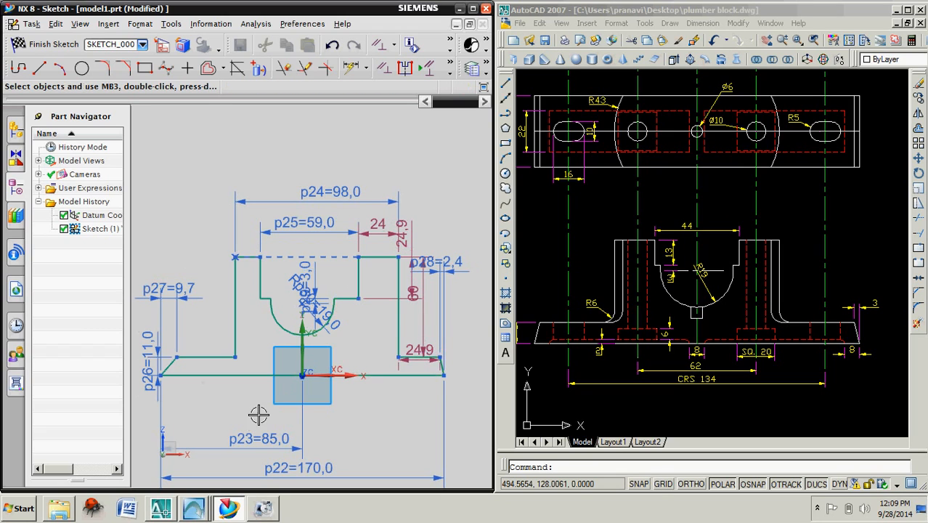
Set the horizontal dimensions of both the left and right slanted ends of the base to 3 mm
{"action": "double_click", "coordinate": [167, 289]}
{"action": "type", "text": "3"}
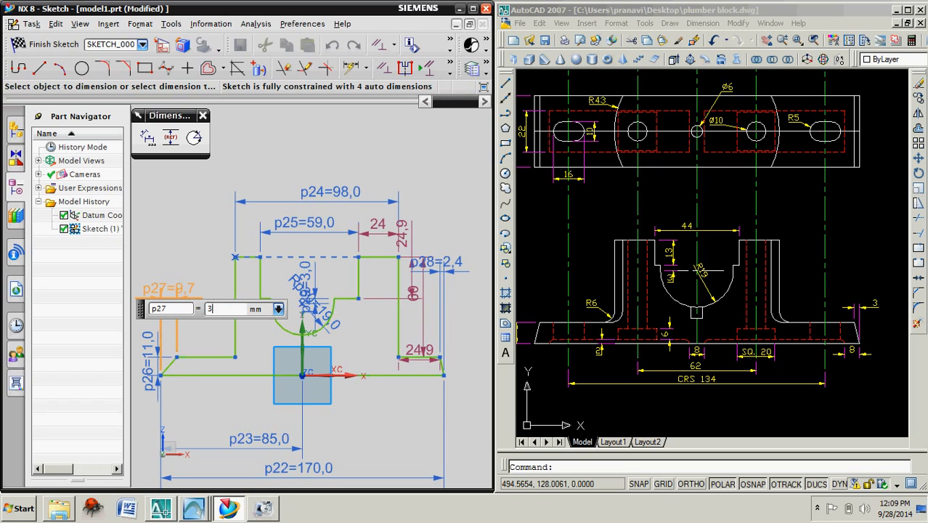
{"action": "key", "text": "Return"}
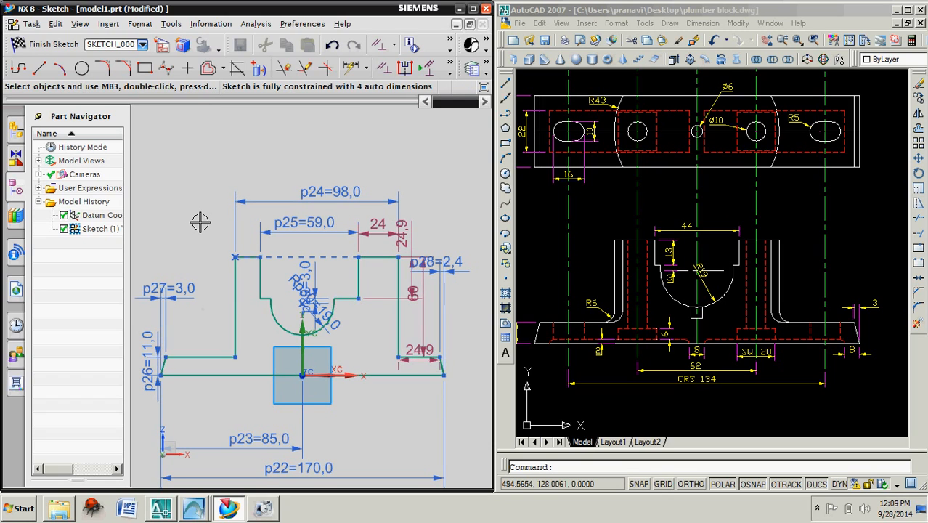
{"action": "double_click", "coordinate": [455, 295]}
{"action": "type", "text": "3"}
{"action": "key", "text": "Return"}
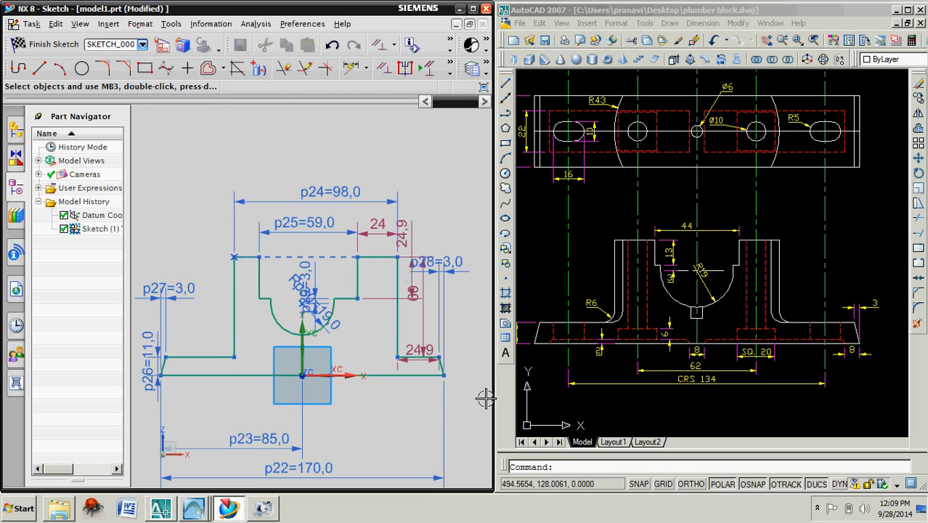
Move the arc's radius dimension out of the bearing opening and set the overall width across the two pillars to 43*2 mm
{"action": "scroll", "coordinate": [383, 326], "scroll_direction": "down", "scroll_amount": 1}
{"action": "left_click_drag", "start_coordinate": [341, 318], "coordinate": [393, 309]}
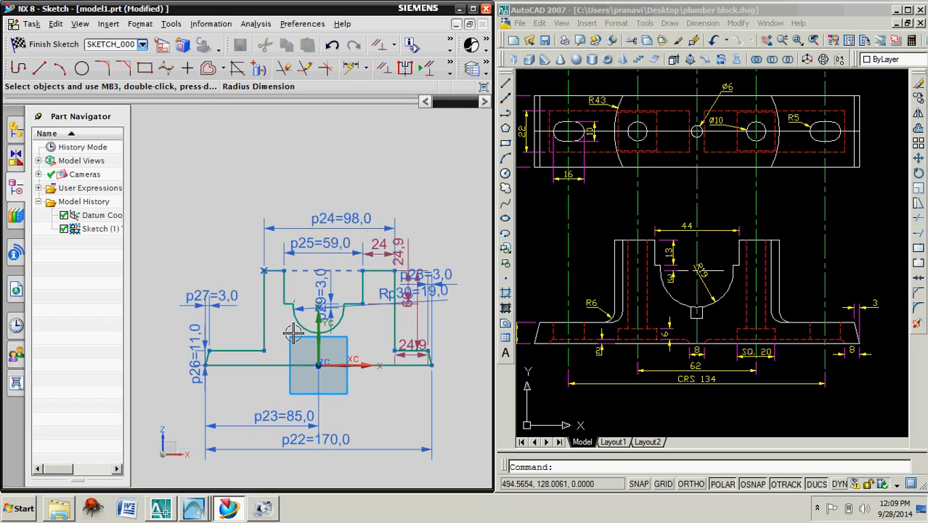
{"action": "double_click", "coordinate": [363, 224]}
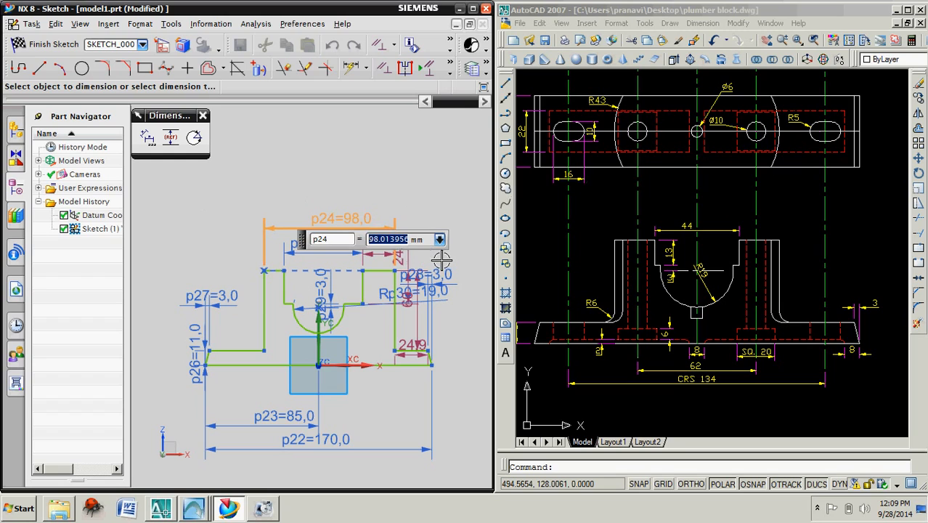
{"action": "type", "text": "43*2"}
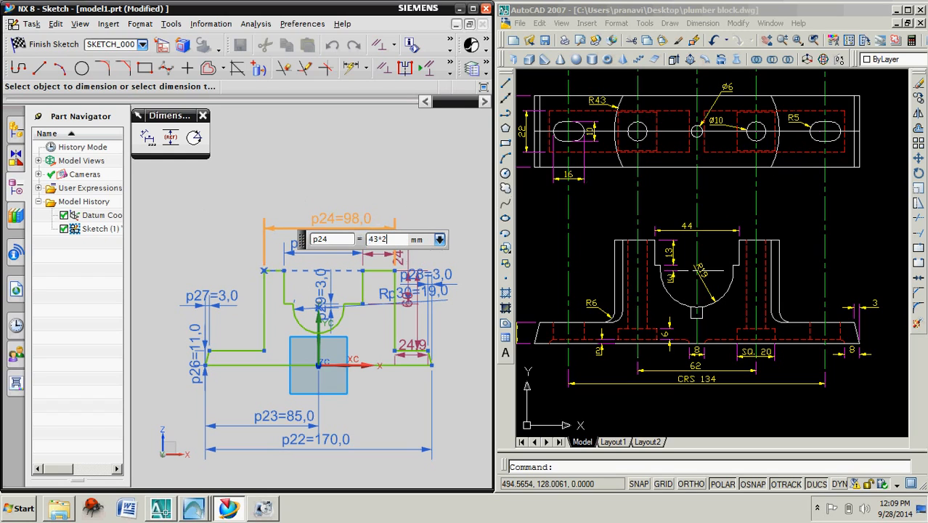
{"action": "key", "text": "Return"}
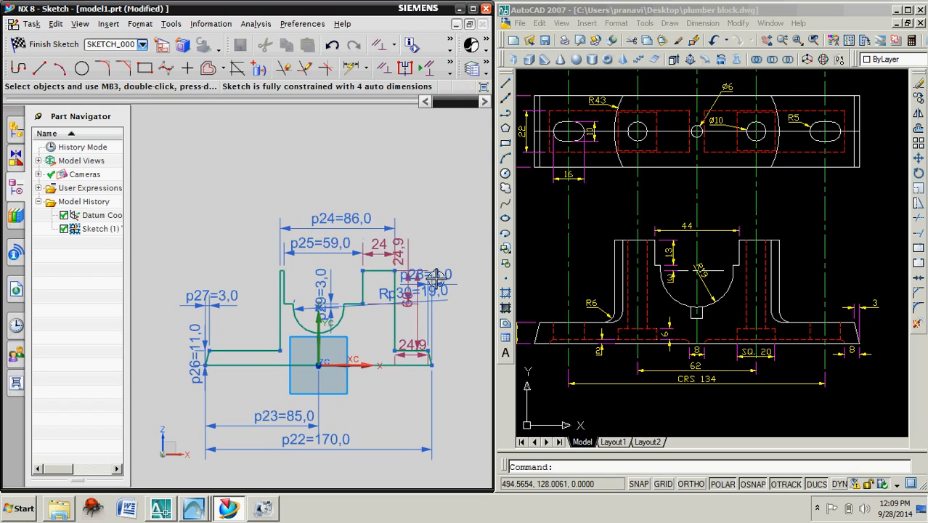
Add a horizontal dimension from the bearing arc's centre to the right pillar's outer edge and set it to 43 mm
{"action": "scroll", "coordinate": [357, 348], "scroll_direction": "up", "scroll_amount": 2}
{"action": "scroll", "coordinate": [359, 349], "scroll_direction": "down", "scroll_amount": 2}
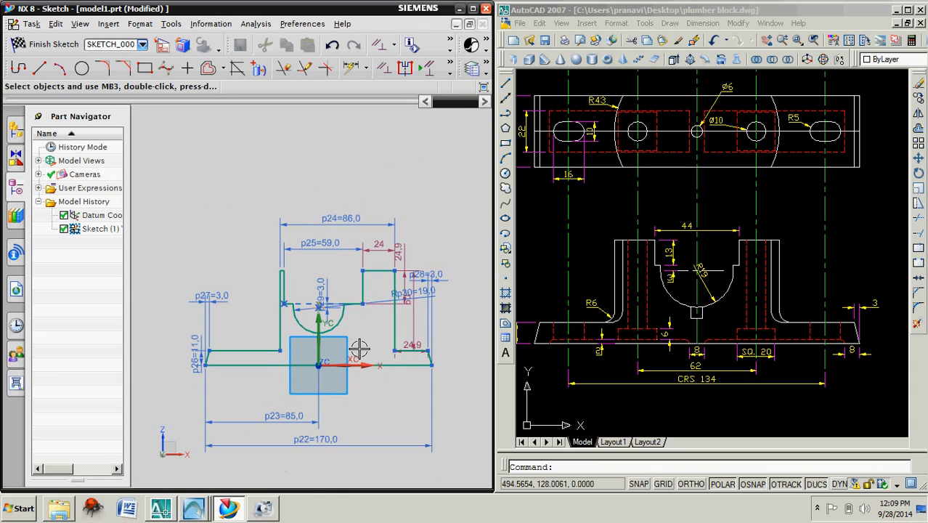
{"action": "scroll", "coordinate": [359, 349], "scroll_direction": "up", "scroll_amount": 1}
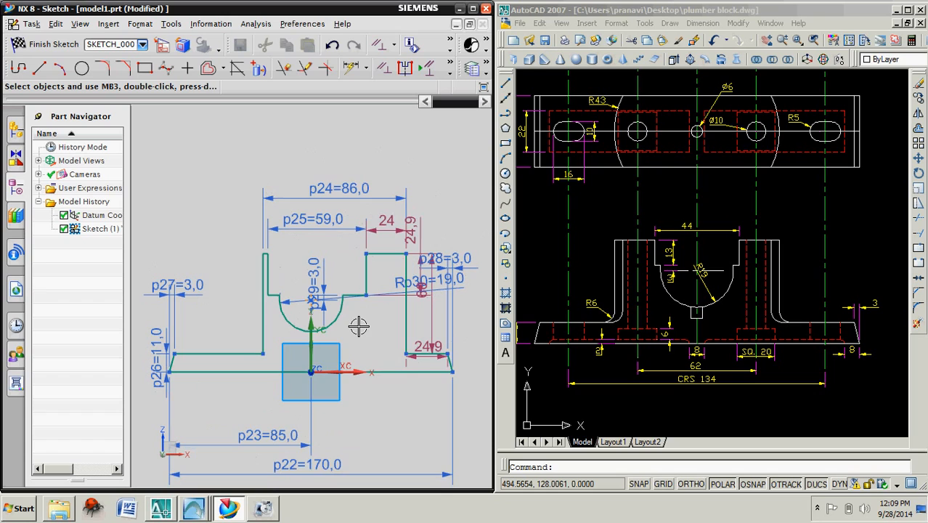
{"action": "scroll", "coordinate": [343, 290], "scroll_direction": "up", "scroll_amount": 3}
{"action": "scroll", "coordinate": [316, 297], "scroll_direction": "down", "scroll_amount": 1}
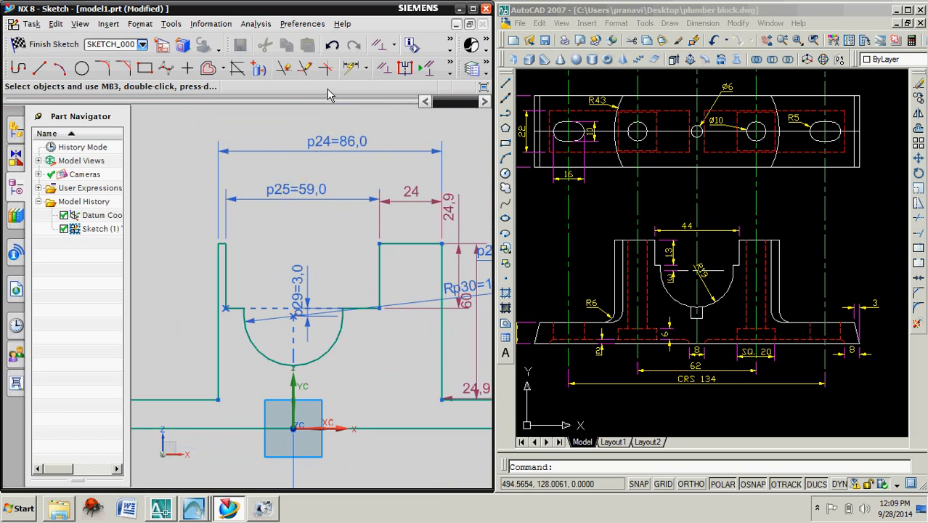
{"action": "left_click", "coordinate": [351, 68]}
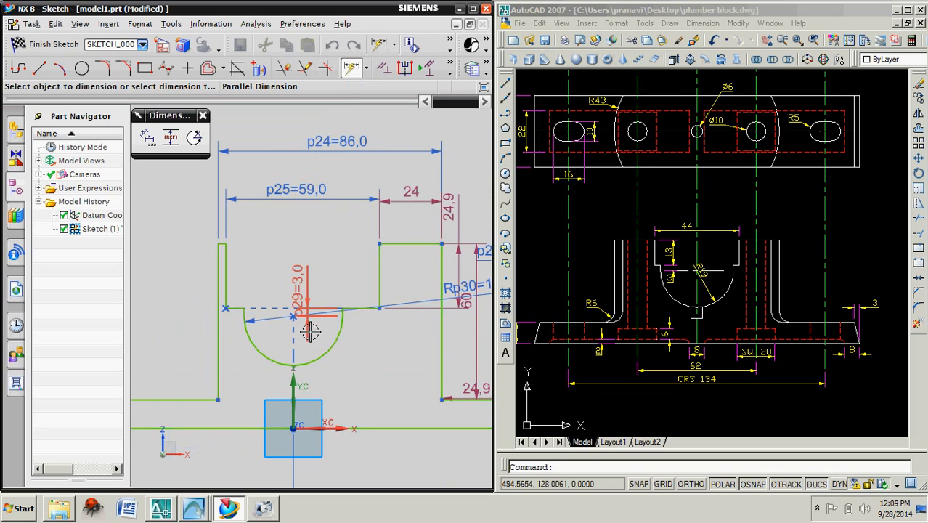
{"action": "left_click", "coordinate": [320, 358]}
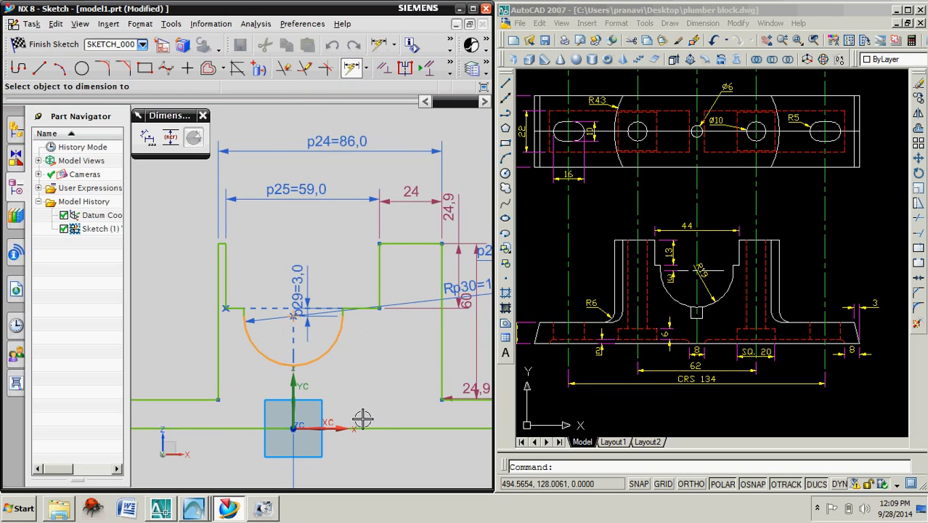
{"action": "left_click", "coordinate": [443, 356]}
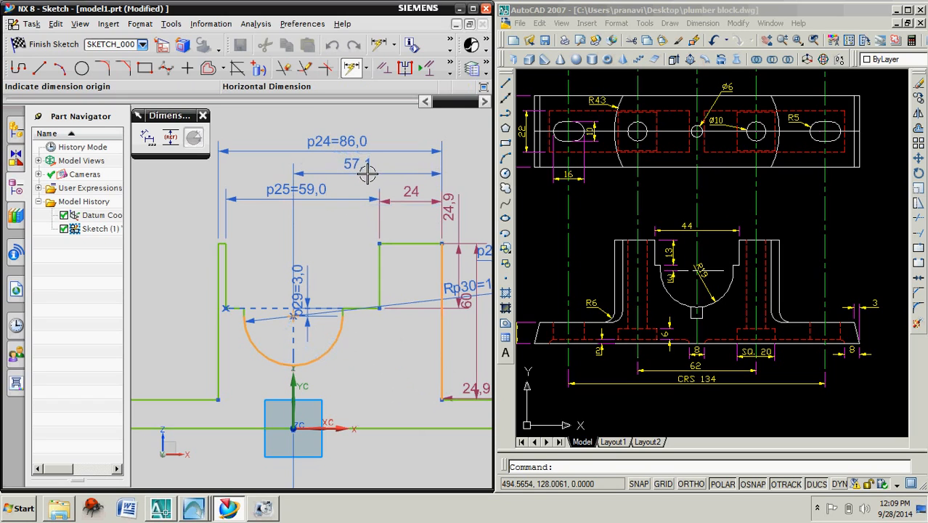
{"action": "left_click", "coordinate": [367, 173]}
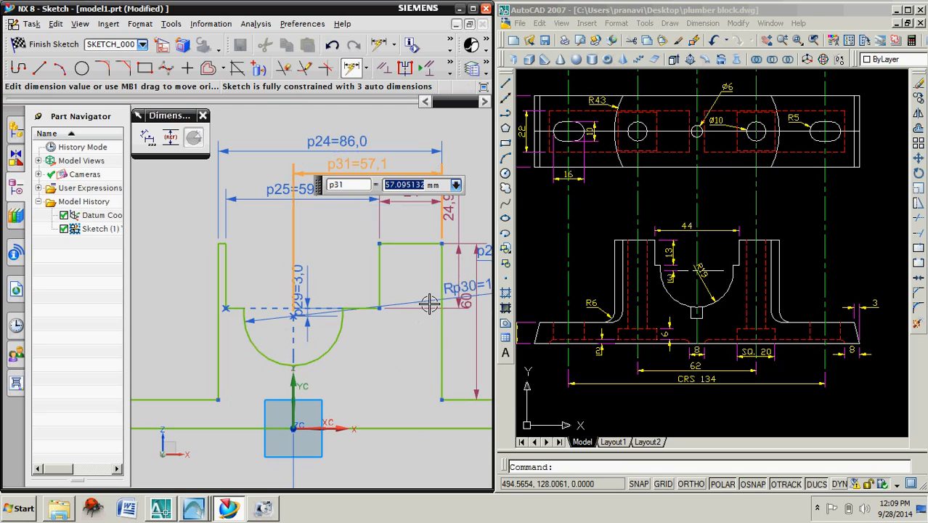
{"action": "type", "text": "43"}
{"action": "key", "text": "Return"}
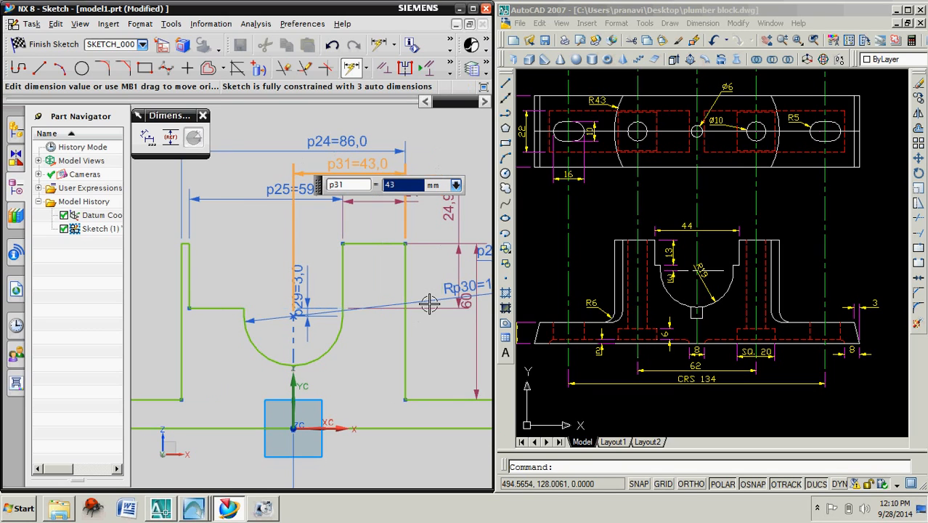
{"action": "scroll", "coordinate": [331, 307], "scroll_direction": "down", "scroll_amount": 2}
{"action": "scroll", "coordinate": [341, 310], "scroll_direction": "up", "scroll_amount": 1}
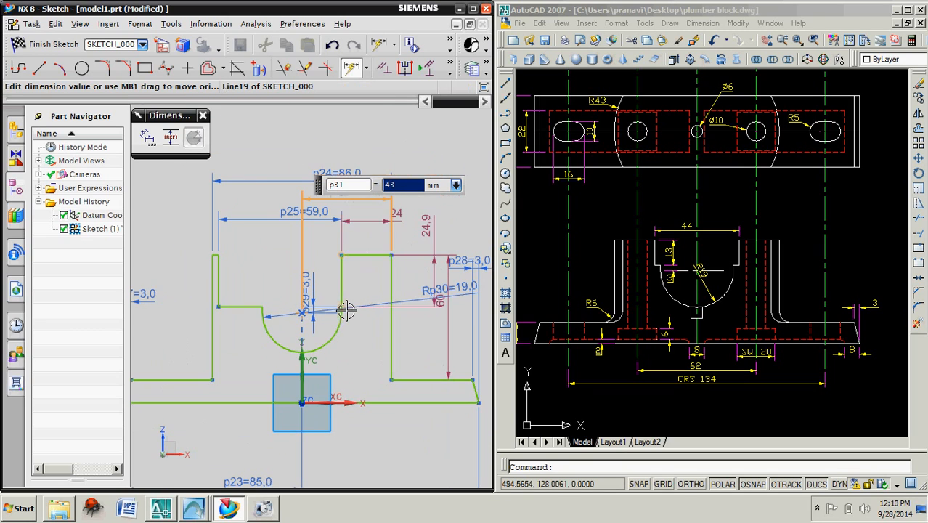
{"action": "scroll", "coordinate": [346, 310], "scroll_direction": "down", "scroll_amount": 1}
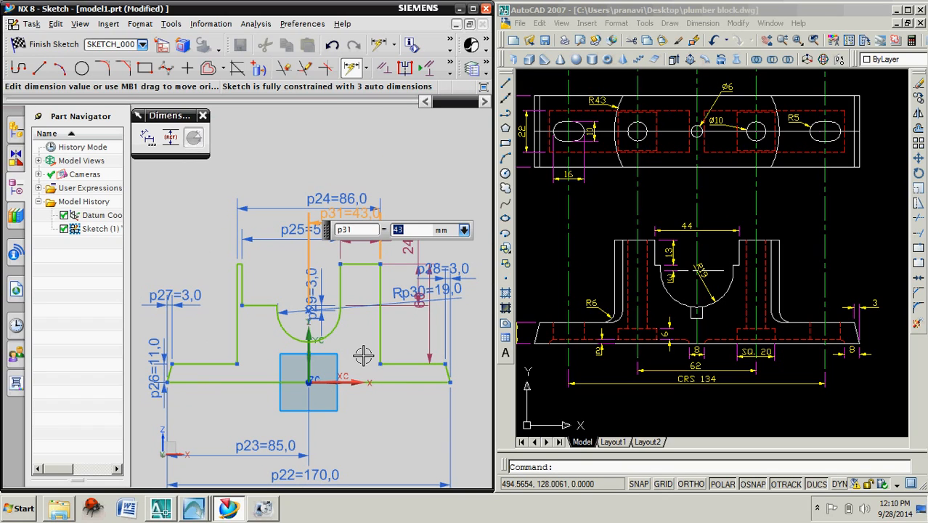
{"action": "key", "text": "Escape"}
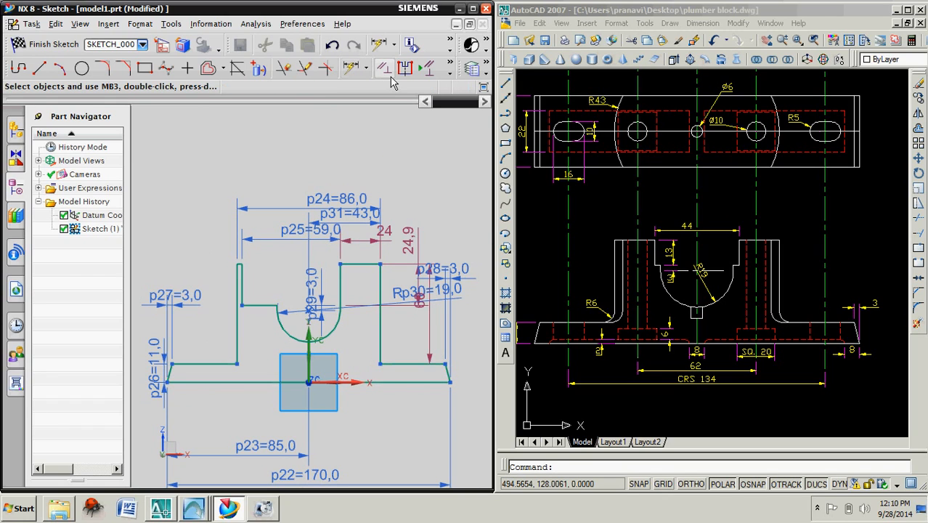
Add a horizontal dimension from the bearing arc's centre to the left pillar's inner edge and set it to 22 mm
{"action": "left_click", "coordinate": [352, 68]}
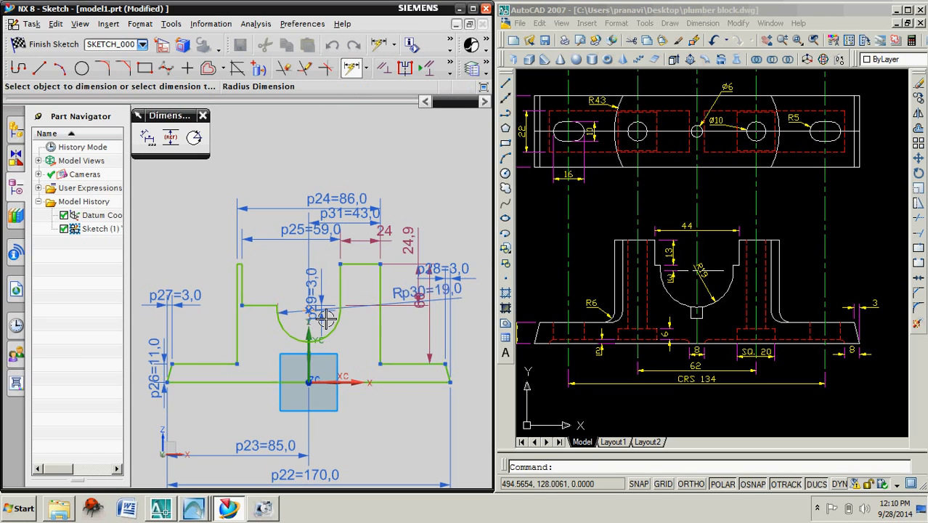
{"action": "scroll", "coordinate": [324, 317], "scroll_direction": "up", "scroll_amount": 2}
{"action": "left_click", "coordinate": [320, 325]}
{"action": "left_click", "coordinate": [207, 291]}
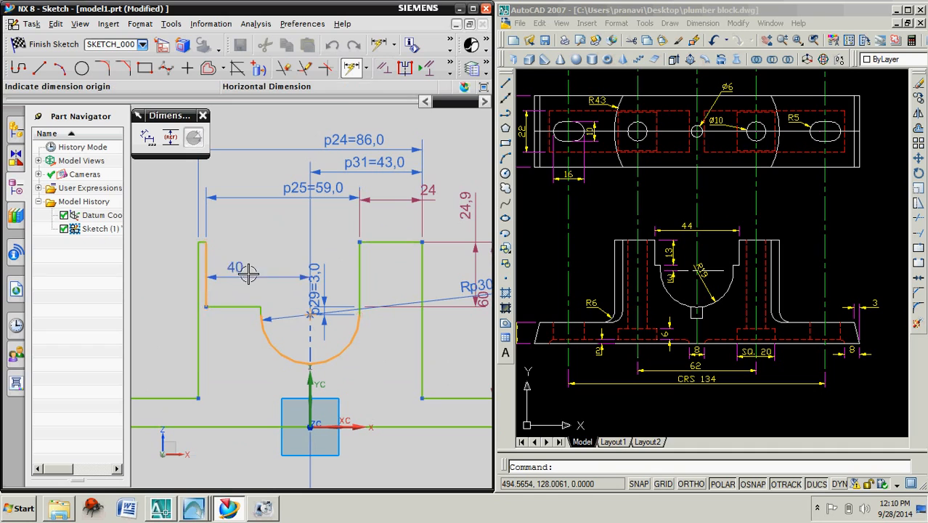
{"action": "left_click", "coordinate": [261, 239]}
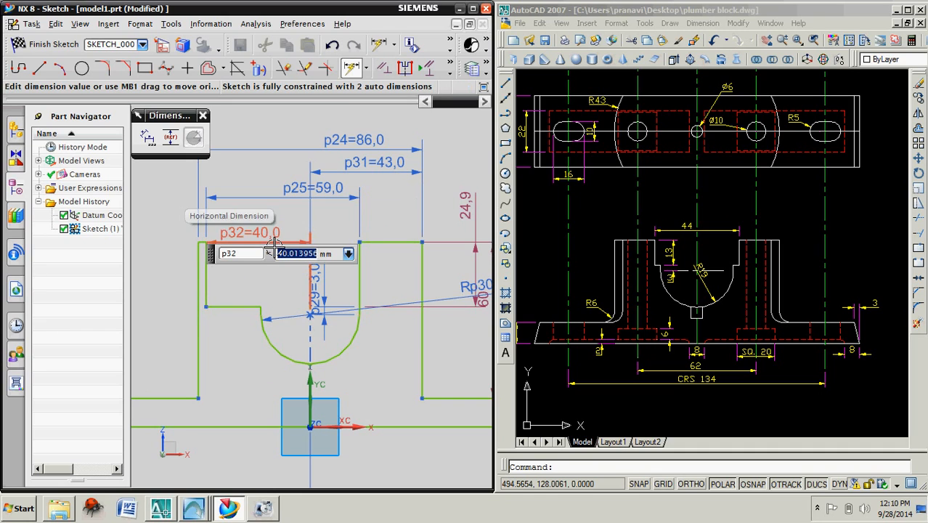
{"action": "key", "text": "Escape"}
{"action": "double_click", "coordinate": [276, 244]}
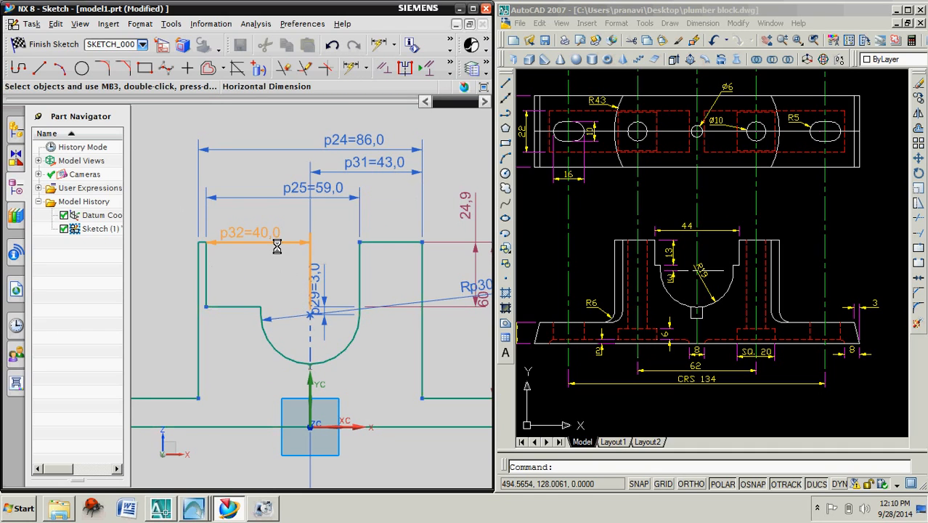
{"action": "type", "text": "22"}
{"action": "key", "text": "Return"}
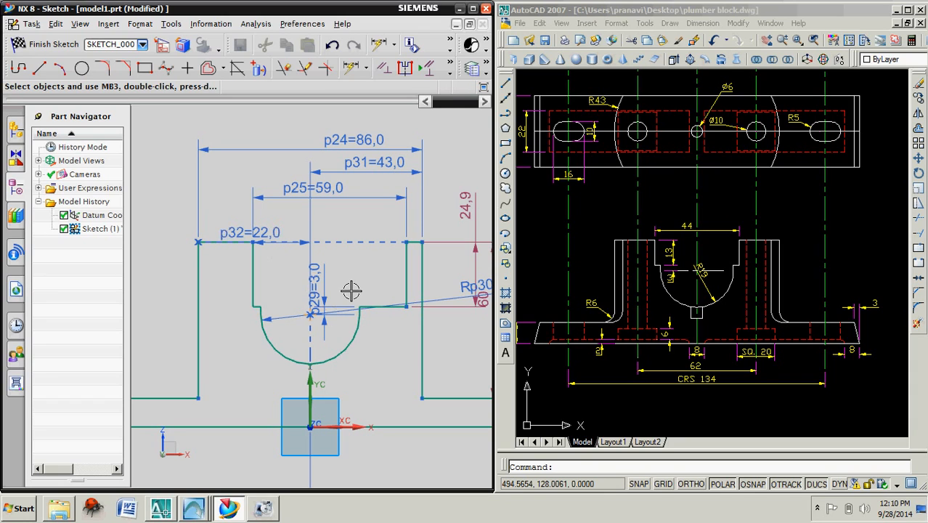
Set the width of the opening between the two pillars' inner edges to 44 mm
{"action": "double_click", "coordinate": [359, 203]}
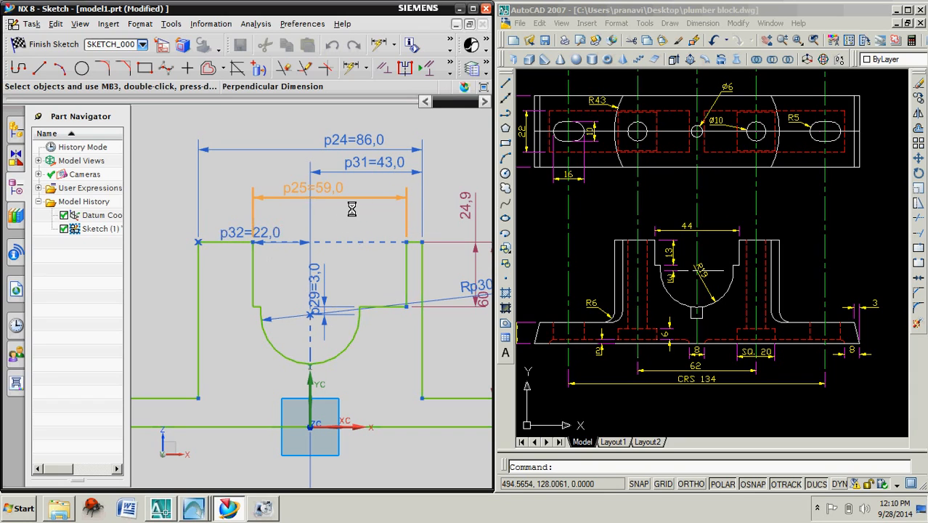
{"action": "type", "text": "44"}
{"action": "key", "text": "Return"}
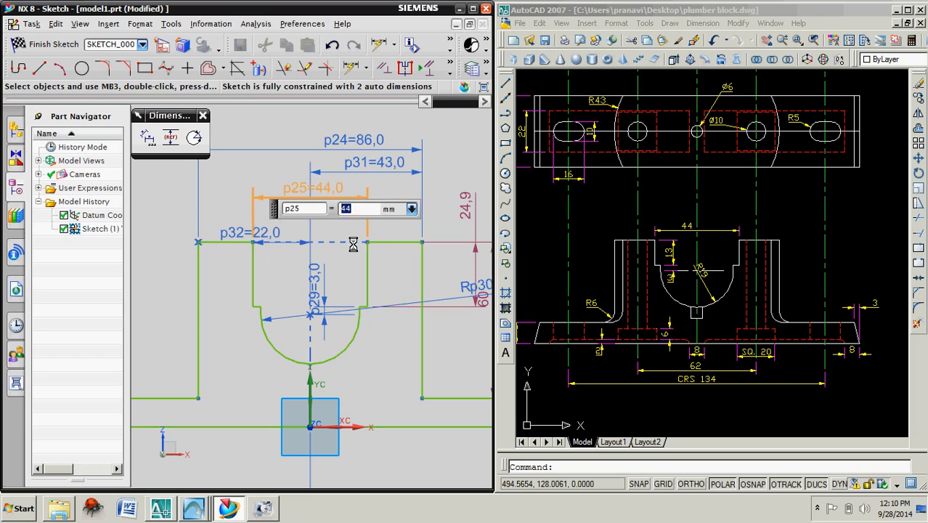
Reposition the pillar height, right slanted end and arc radius dimensions so that they no longer overlap
{"action": "scroll", "coordinate": [338, 363], "scroll_direction": "down", "scroll_amount": 2}
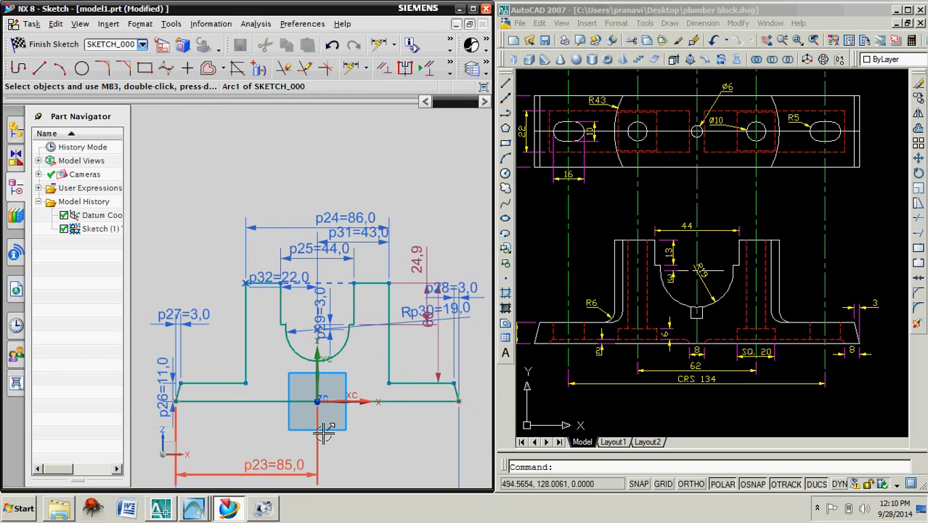
{"action": "mouse_move", "coordinate": [437, 332]}
{"action": "left_mouse_down"}
{"action": "mouse_move", "coordinate": [437, 348]}
{"action": "mouse_move", "coordinate": [479, 363]}
{"action": "left_mouse_up"}
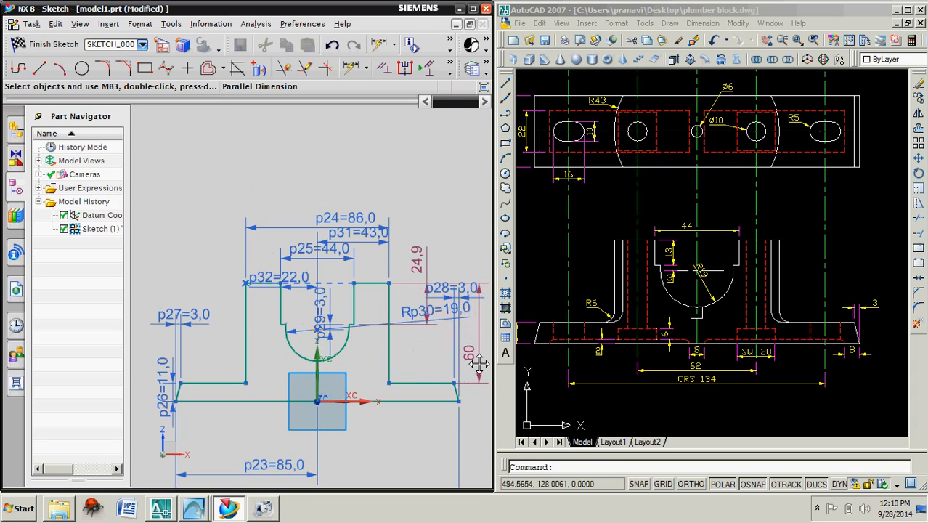
{"action": "left_click_drag", "start_coordinate": [455, 301], "coordinate": [452, 373]}
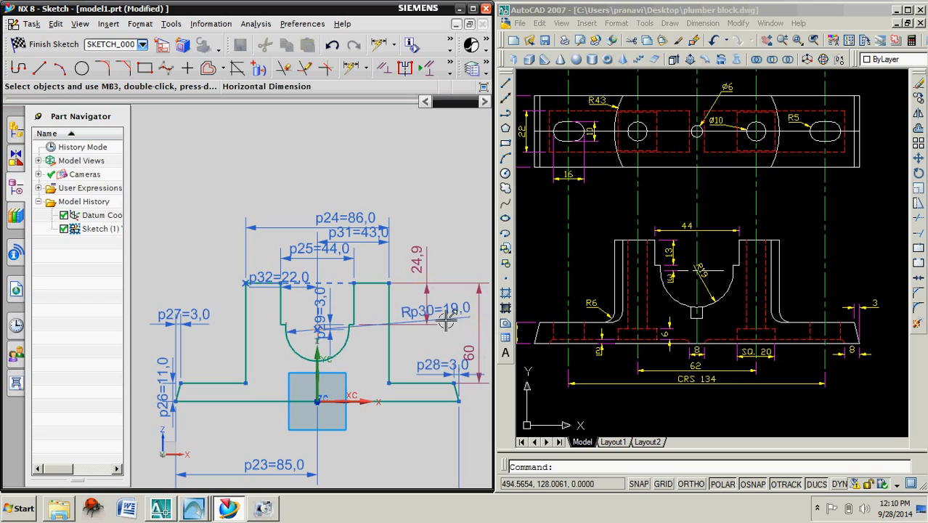
{"action": "left_click_drag", "start_coordinate": [438, 318], "coordinate": [364, 289]}
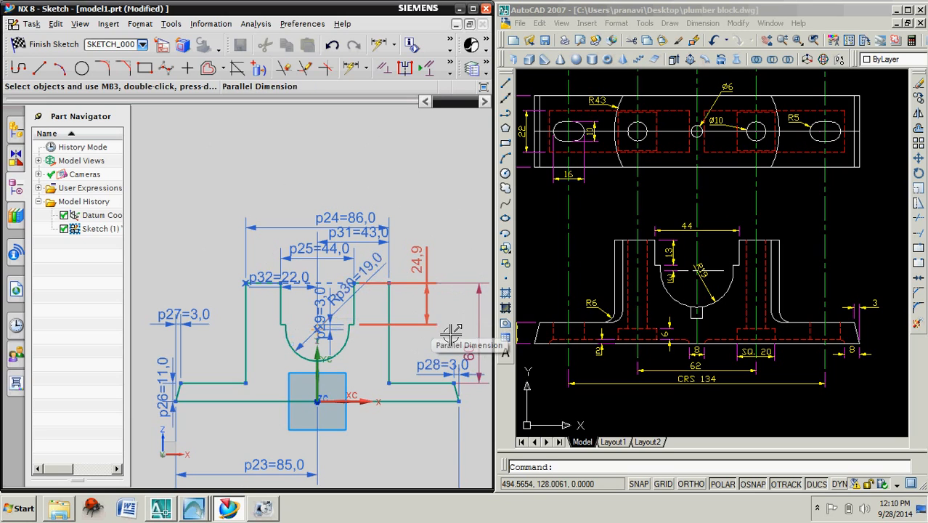
Set the depth of the step below the pillar tops to 13 mm
{"action": "scroll", "coordinate": [393, 334], "scroll_direction": "up", "scroll_amount": 2}
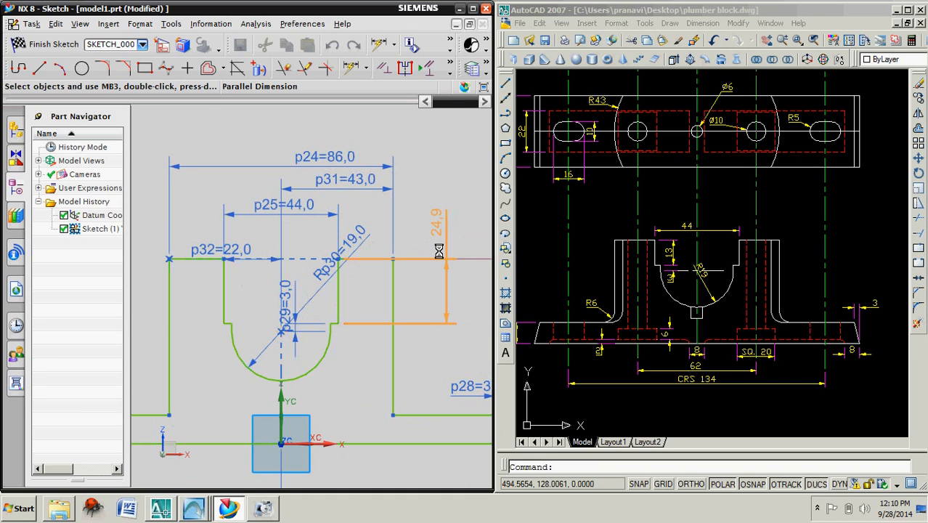
{"action": "double_click", "coordinate": [435, 280]}
{"action": "type", "text": "13"}
{"action": "key", "text": "Return"}
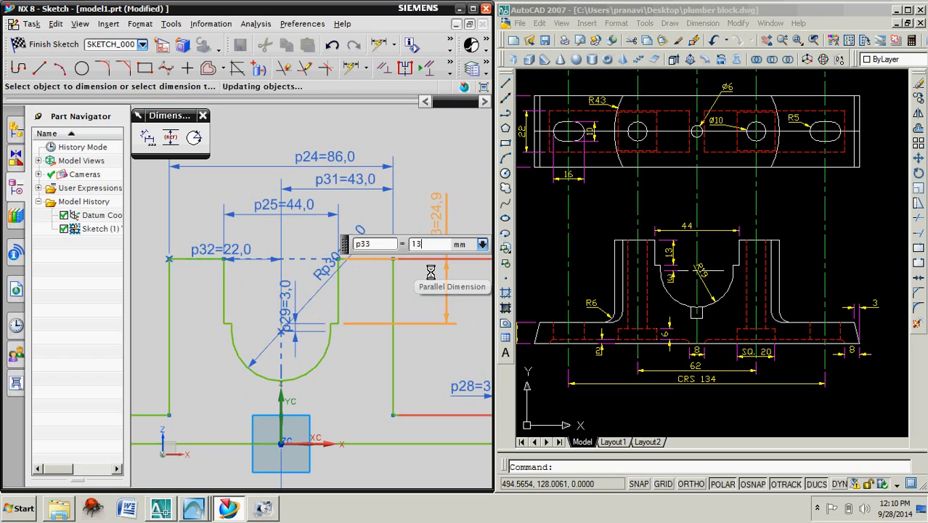
{"action": "scroll", "coordinate": [406, 356], "scroll_direction": "down", "scroll_amount": 2}
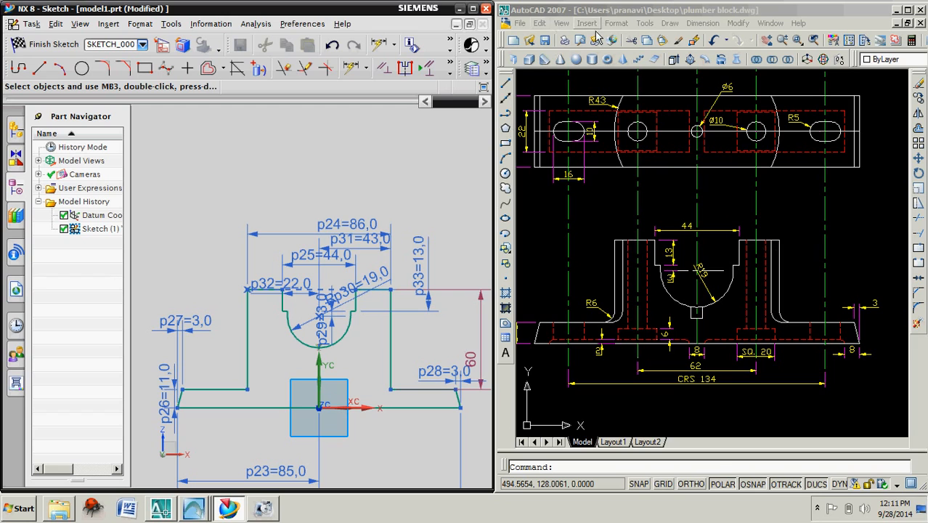
Switch to AutoCAD and add a linear dimension for the right pillar's height above the base in the front view
{"action": "left_click", "coordinate": [669, 23]}
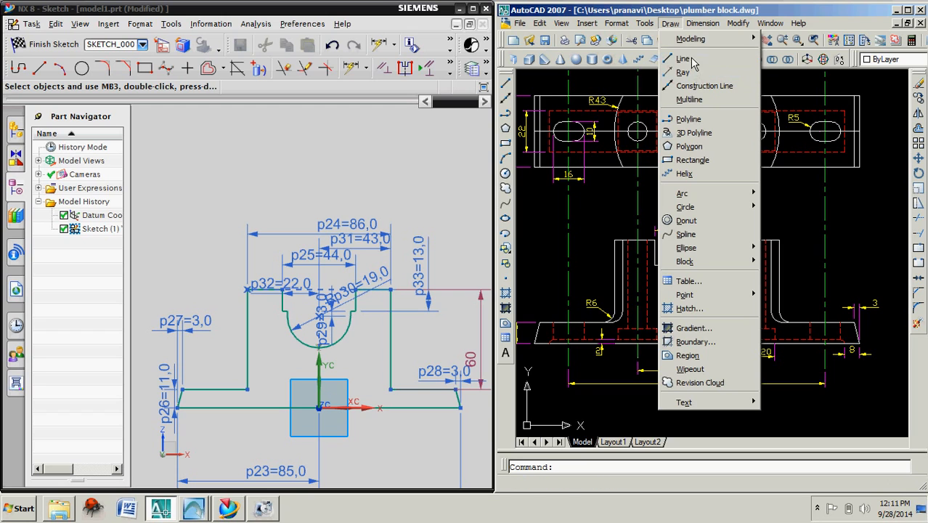
{"action": "left_click", "coordinate": [703, 24]}
{"action": "left_click", "coordinate": [714, 72]}
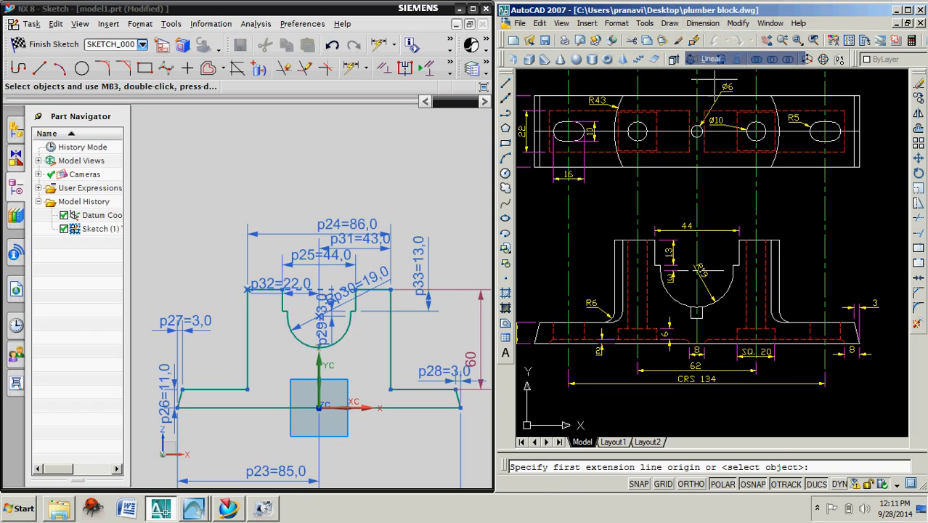
{"action": "left_click", "coordinate": [779, 240]}
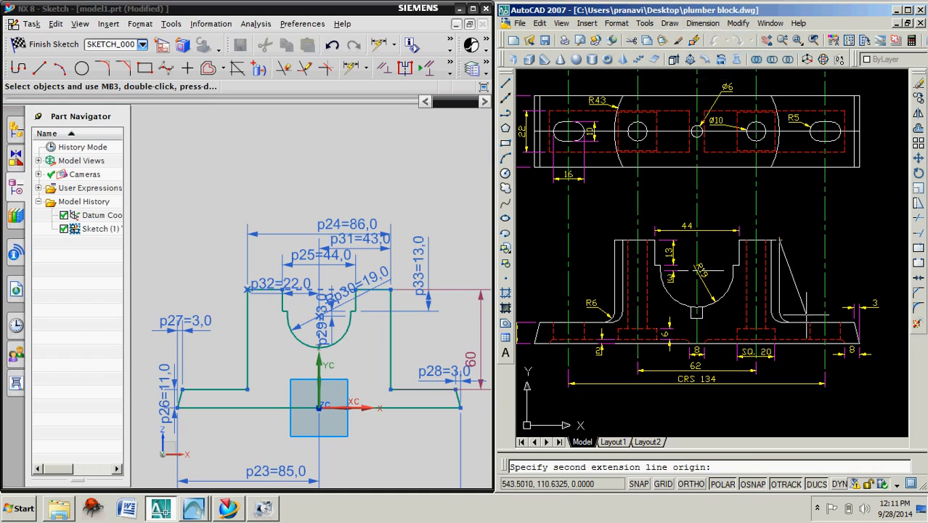
{"action": "left_click", "coordinate": [779, 321]}
{"action": "left_click", "coordinate": [795, 276]}
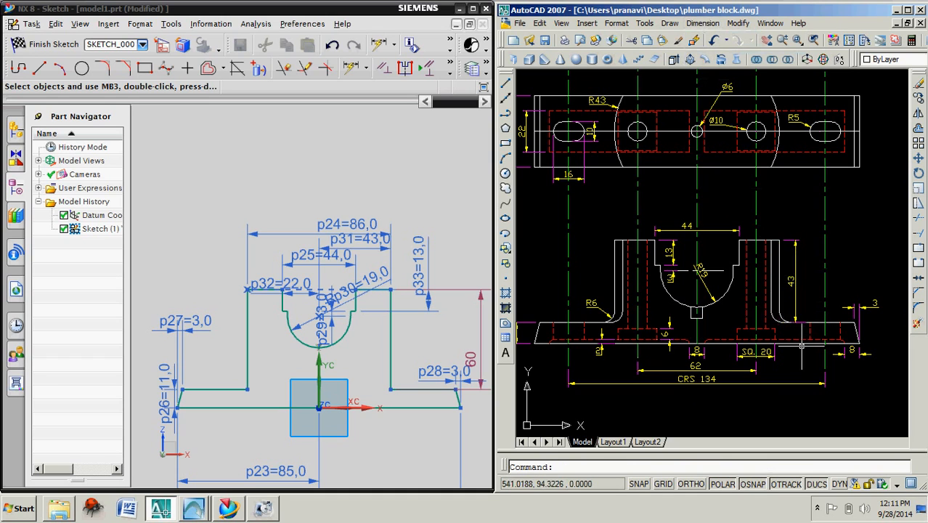
{"action": "scroll", "coordinate": [784, 297], "scroll_direction": "down", "scroll_amount": 7}
{"action": "scroll", "coordinate": [784, 295], "scroll_direction": "up", "scroll_amount": 8}
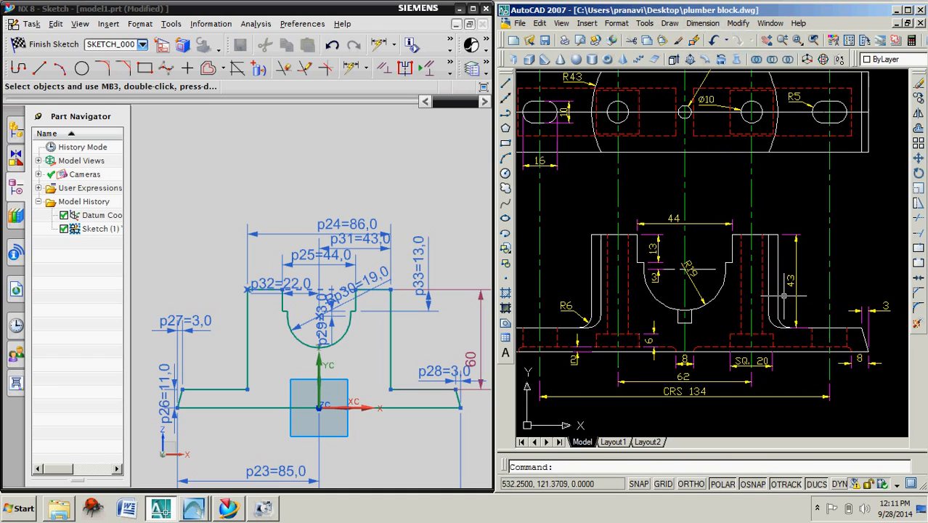
Switch back to NX and set the right pillar's height above the base to 43 mm
{"action": "left_click", "coordinate": [462, 336]}
{"action": "double_click", "coordinate": [476, 354]}
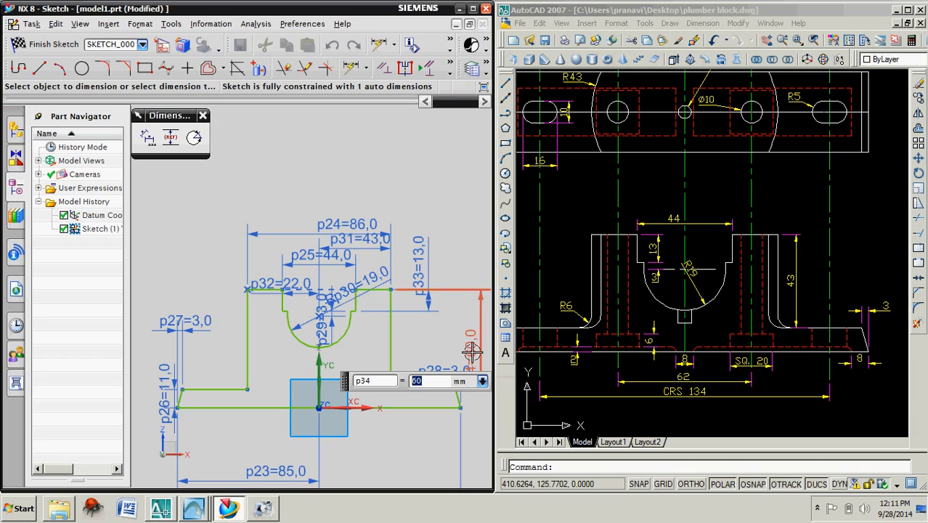
{"action": "type", "text": "43"}
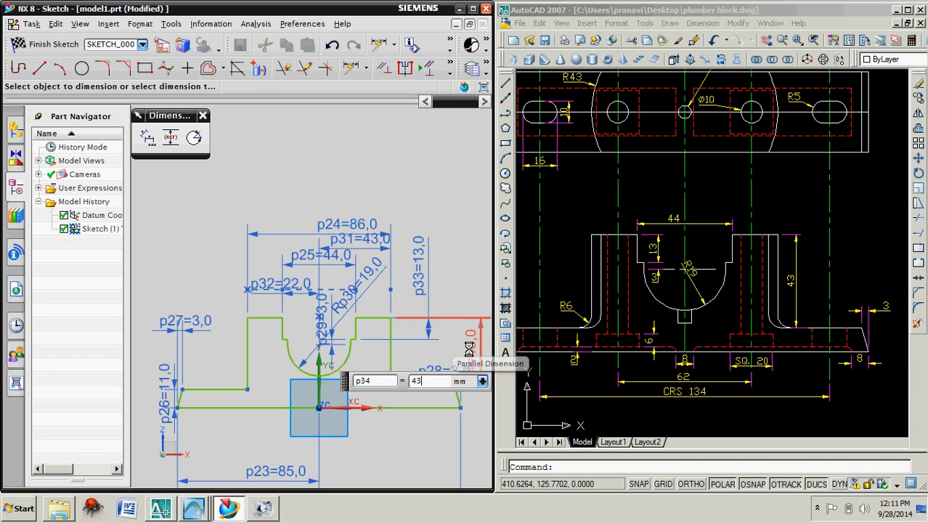
{"action": "key", "text": "Return"}
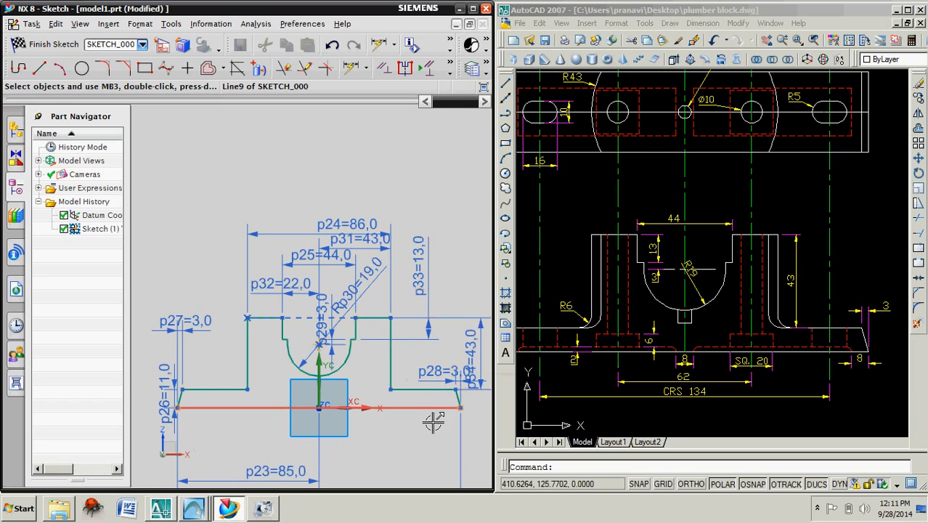
Move the base's half-width dimension closer to the profile and finish the sketch
{"action": "left_click_drag", "start_coordinate": [307, 477], "coordinate": [304, 439]}
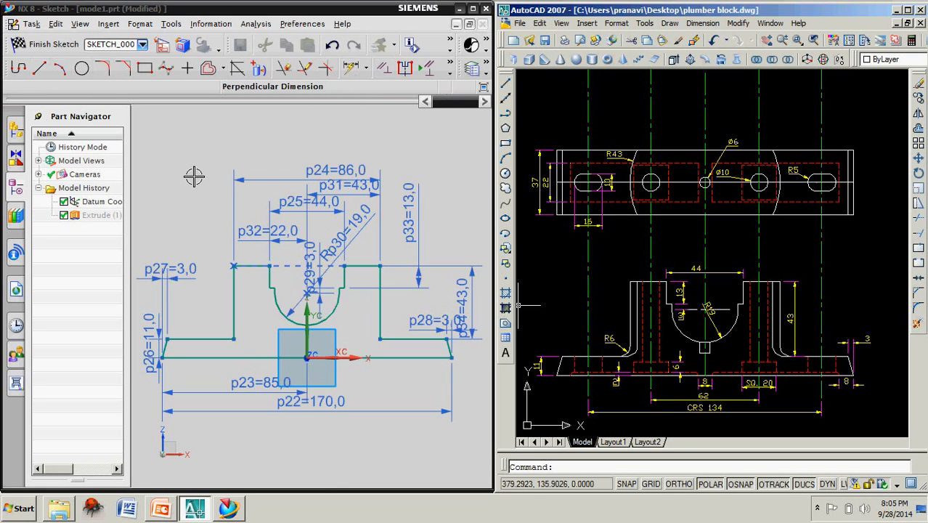
{"action": "left_click", "coordinate": [50, 44]}
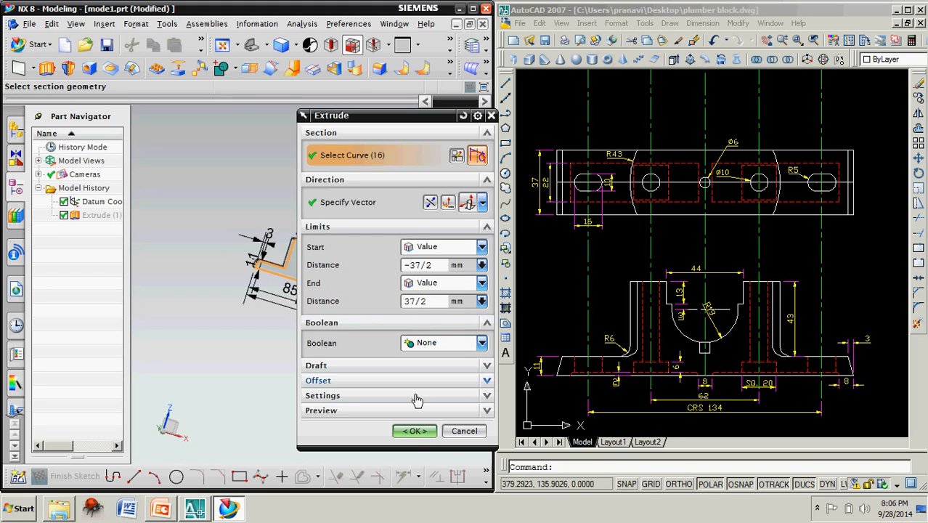
Extrude the front-view profile symmetrically from -37/2 to 37/2 mm as a new body
{"action": "left_click", "coordinate": [415, 431]}
{"action": "middle_click_drag", "start_coordinate": [373, 420], "coordinate": [370, 396]}
{"action": "middle_click_drag", "start_coordinate": [373, 406], "coordinate": [363, 382]}
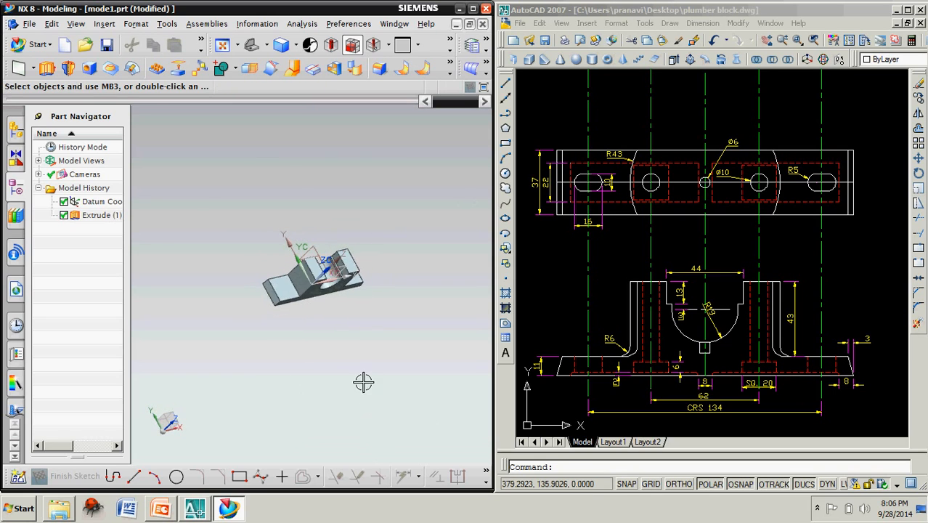
{"action": "middle_click_drag", "start_coordinate": [355, 290], "coordinate": [354, 331], "text": "shift"}
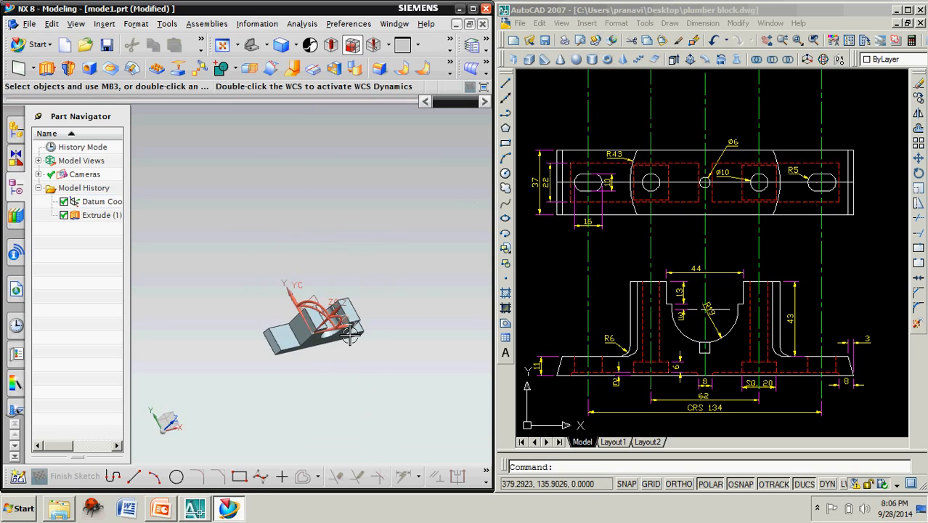
{"action": "scroll", "coordinate": [337, 310], "scroll_direction": "up", "scroll_amount": 3}
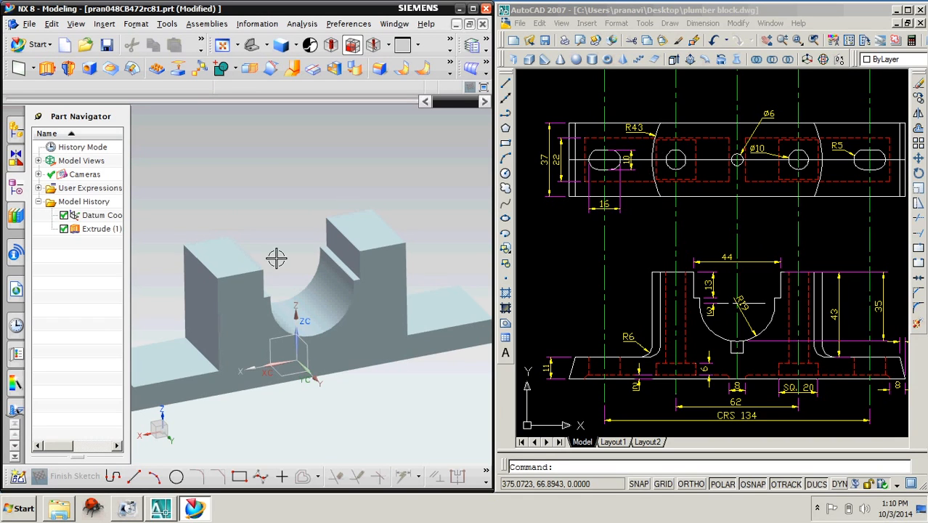
Start a new Extrude with a section sketch on the flat top face of one pillar
{"action": "left_click", "coordinate": [46, 67]}
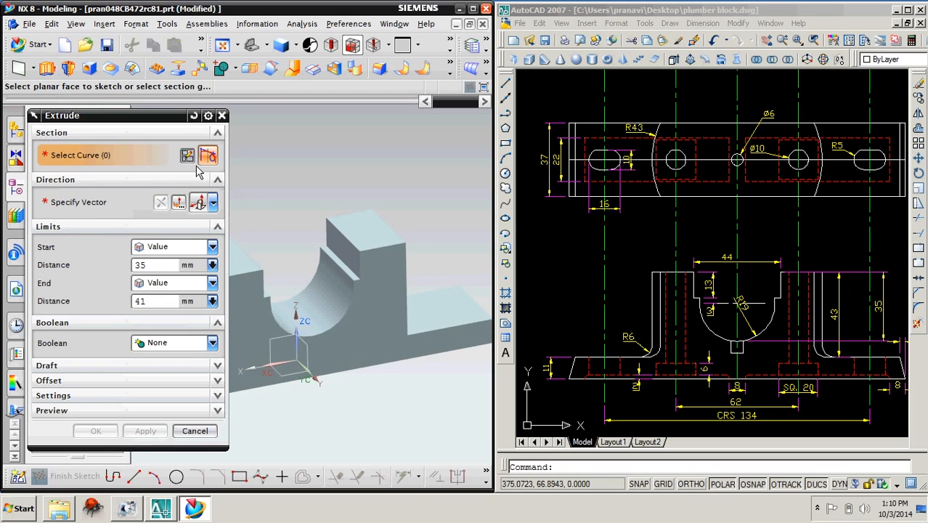
{"action": "left_click", "coordinate": [261, 274]}
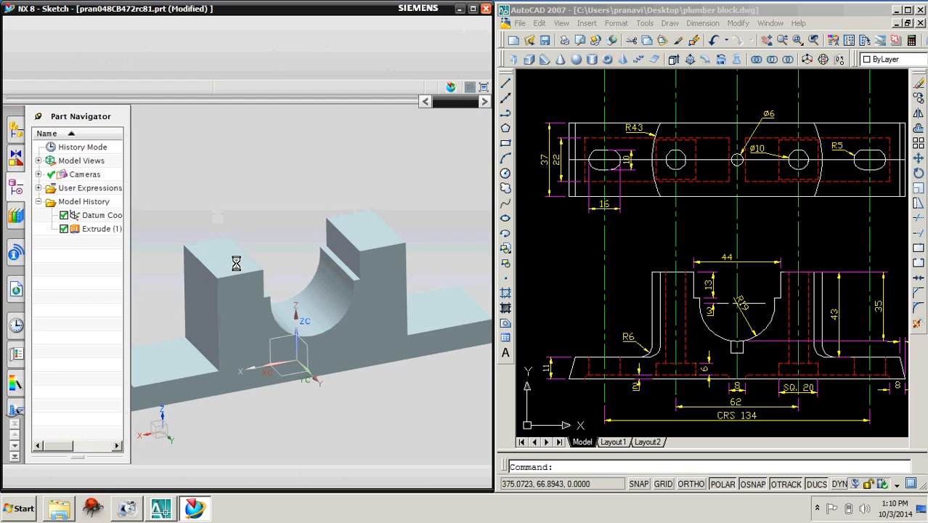
{"action": "left_click", "coordinate": [389, 252]}
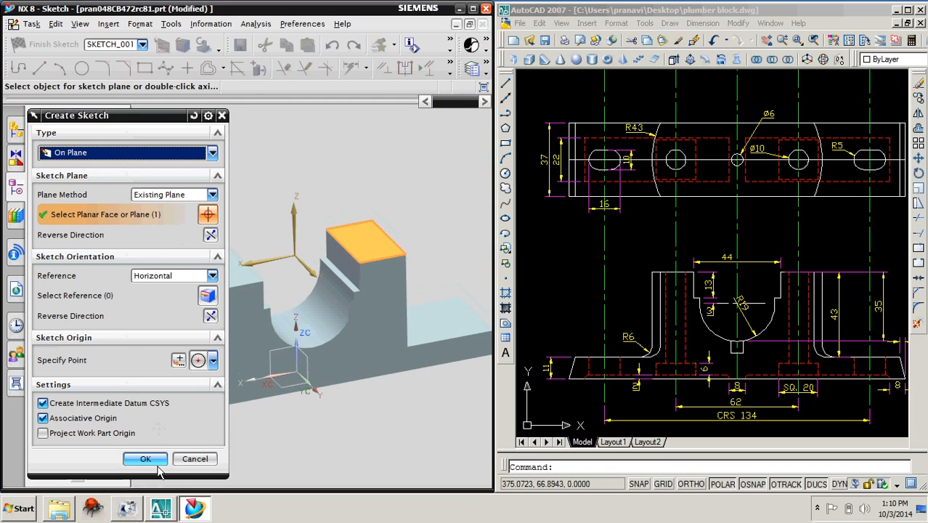
{"action": "left_click", "coordinate": [157, 464]}
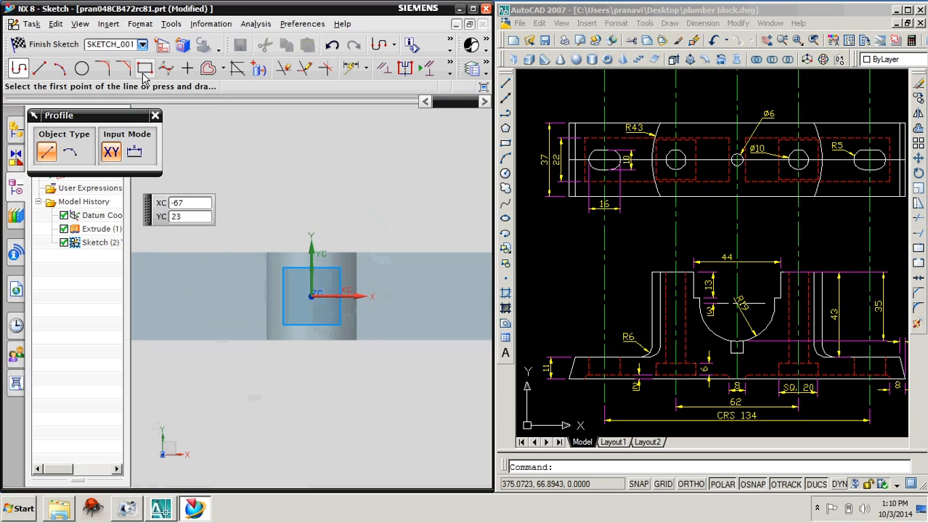
Sketch a circle about 121 mm in diameter centred on the sketch origin
{"action": "left_click", "coordinate": [81, 67]}
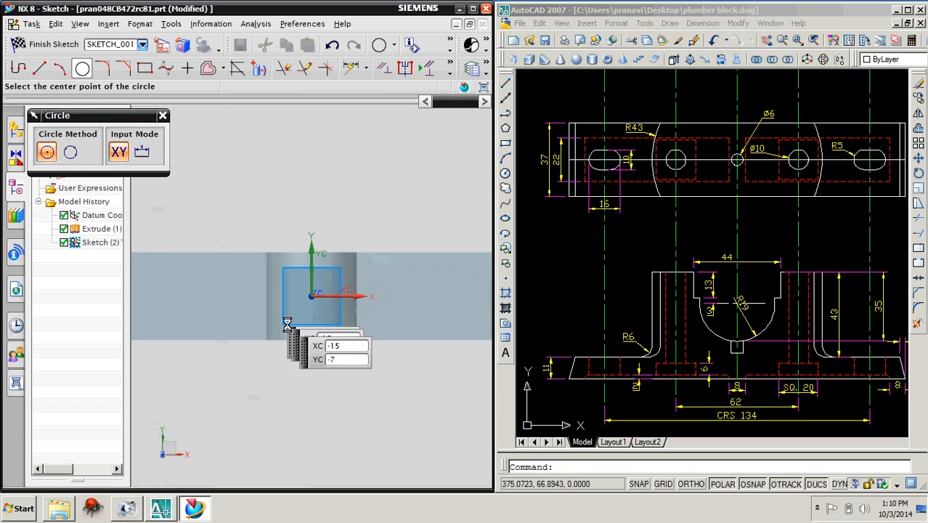
{"action": "left_click", "coordinate": [319, 307]}
{"action": "left_click", "coordinate": [178, 299]}
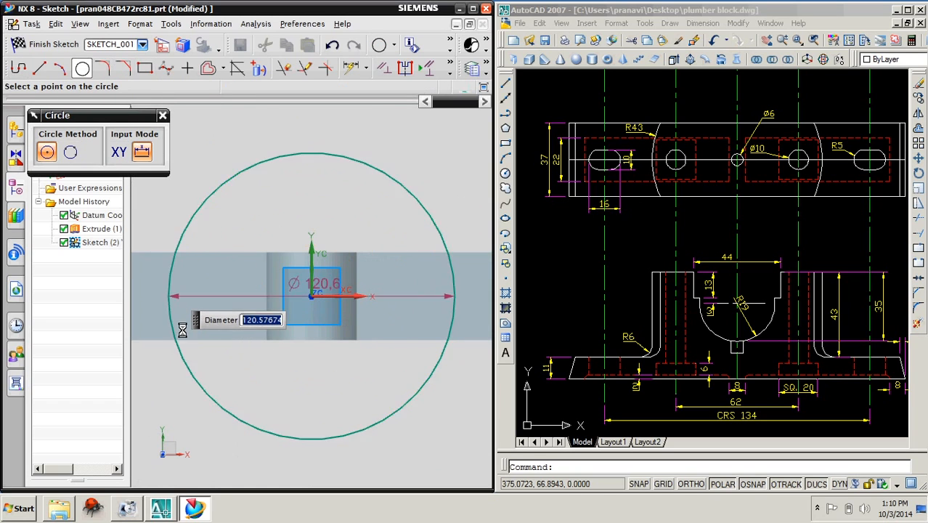
{"action": "middle_click_drag", "start_coordinate": [270, 372], "coordinate": [283, 331]}
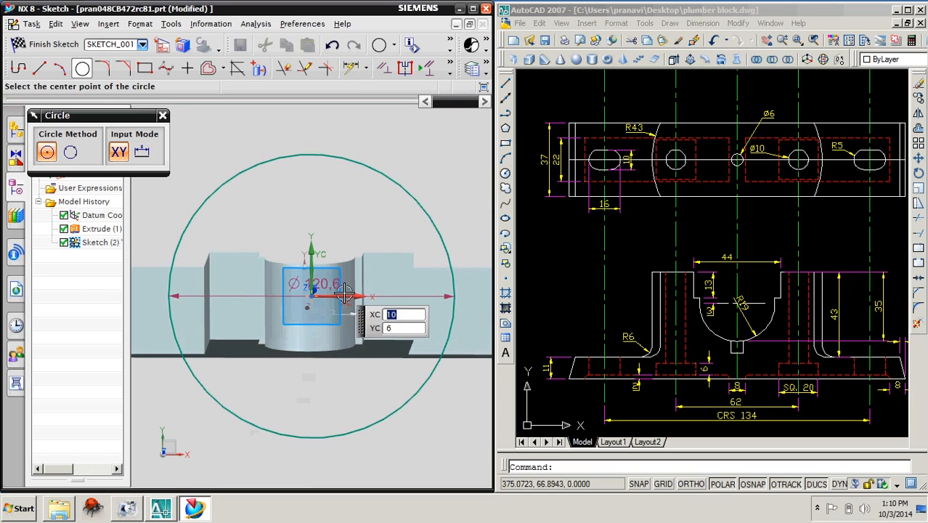
{"action": "key", "text": "Escape"}
Set the circle's diameter to 86 mm, twice the 43 mm radius in the drawing
{"action": "double_click", "coordinate": [348, 296]}
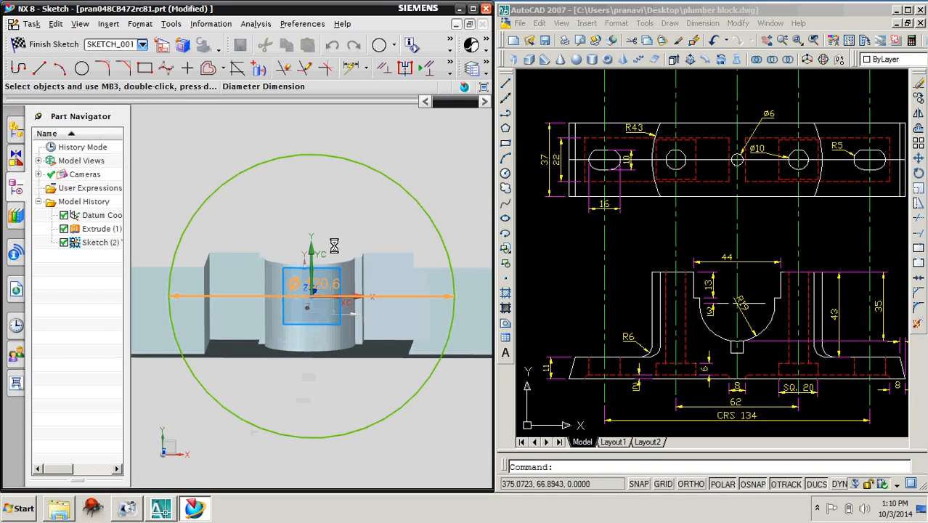
{"action": "type", "text": "4"}
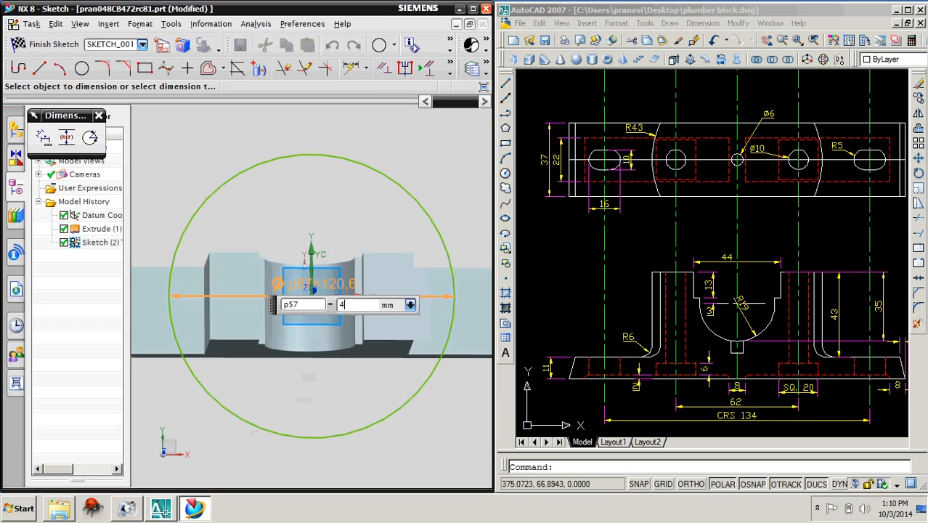
{"action": "type", "text": "3*"}
{"action": "key", "text": "Return"}
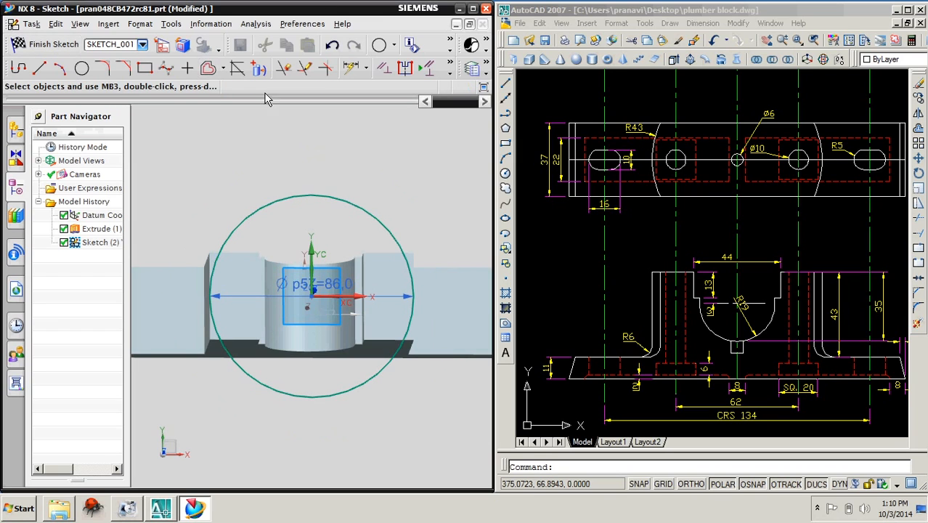
Draw a line about 12 mm long along the base's upper edge, ending on the circle's left side
{"action": "left_click", "coordinate": [163, 45]}
{"action": "scroll", "coordinate": [280, 375], "scroll_direction": "down", "scroll_amount": 2}
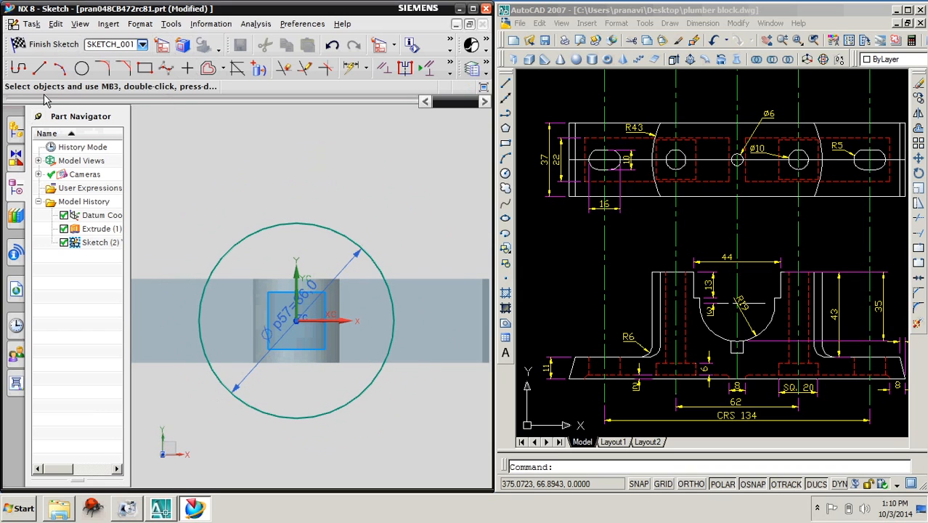
{"action": "left_click", "coordinate": [40, 68]}
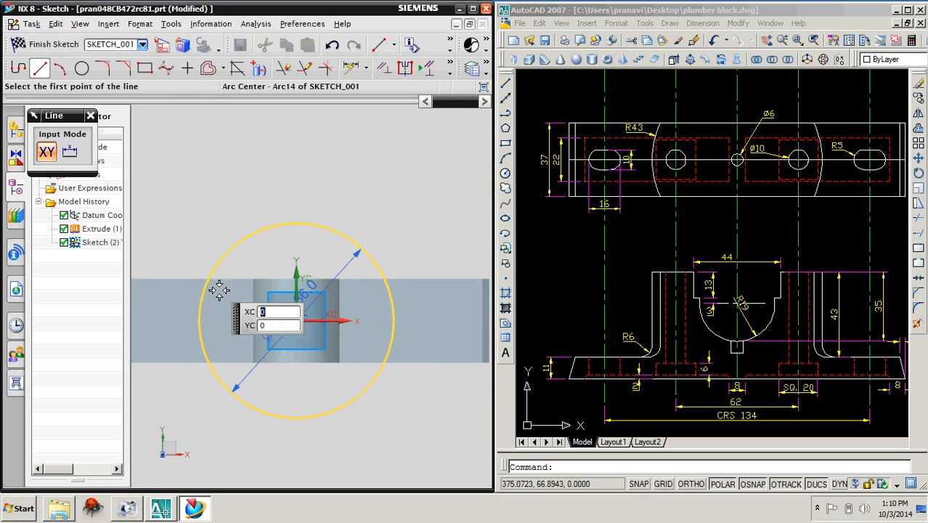
{"action": "scroll", "coordinate": [220, 289], "scroll_direction": "up", "scroll_amount": 3}
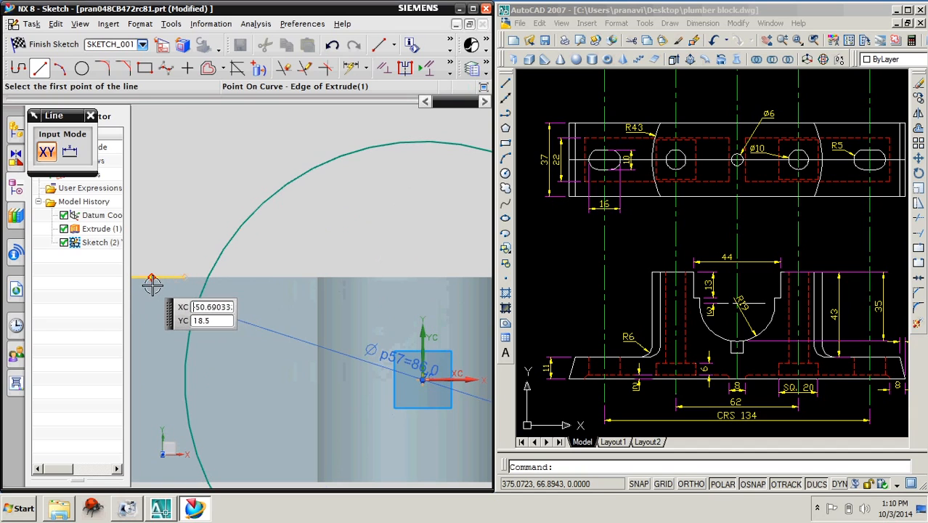
{"action": "left_click", "coordinate": [150, 282]}
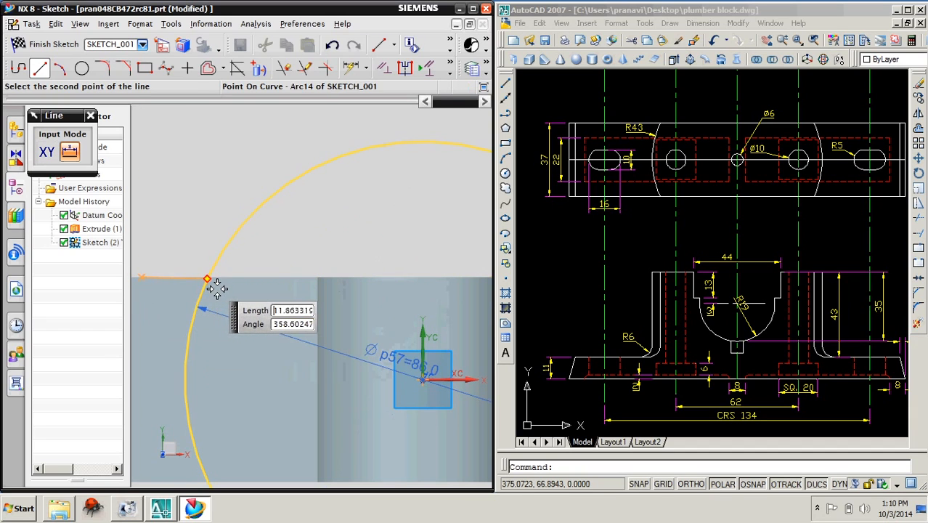
{"action": "left_click", "coordinate": [213, 289]}
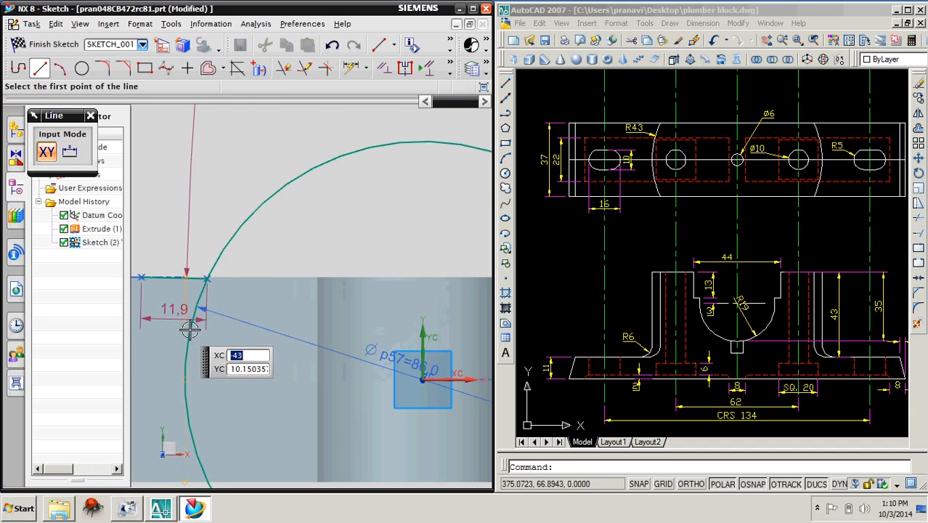
Draw a line about 37 mm long across the base left of the circle and join it to the circle with a line about 13 mm long
{"action": "scroll", "coordinate": [187, 325], "scroll_direction": "up", "scroll_amount": 2}
{"action": "left_click", "coordinate": [263, 201]}
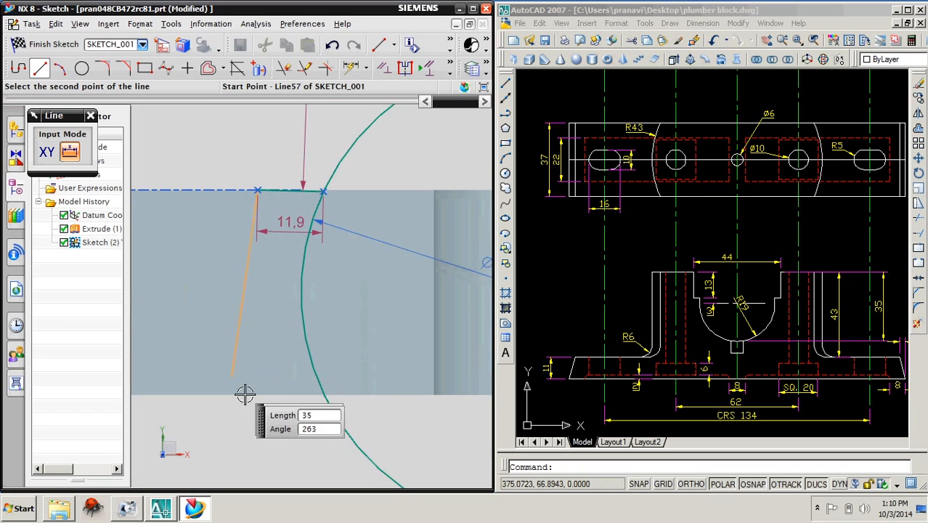
{"action": "left_click", "coordinate": [254, 394]}
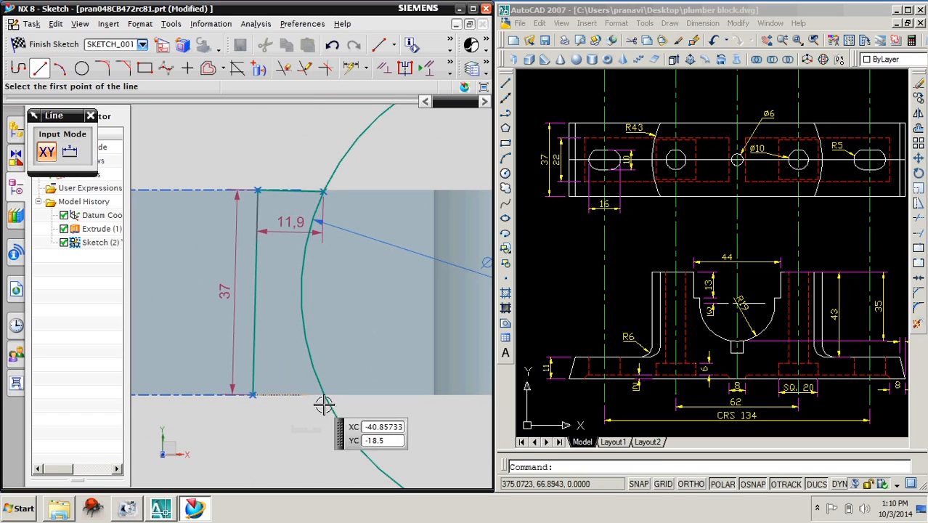
{"action": "left_click", "coordinate": [253, 394]}
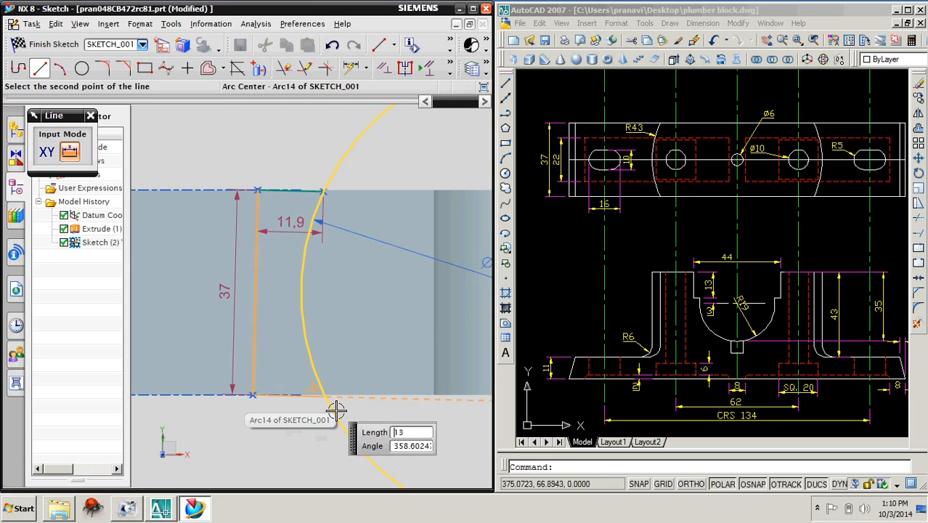
{"action": "scroll", "coordinate": [335, 409], "scroll_direction": "up", "scroll_amount": 2}
{"action": "left_click", "coordinate": [332, 405]}
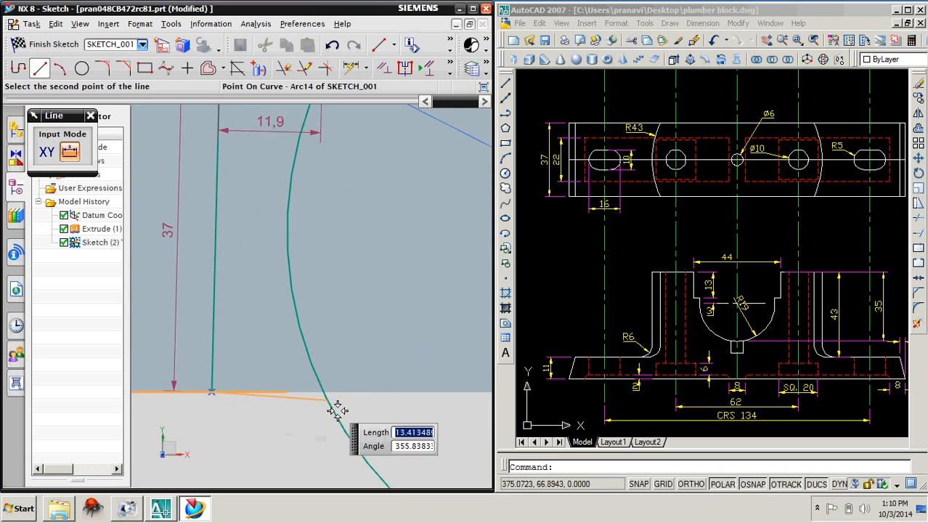
{"action": "key", "text": "Escape"}
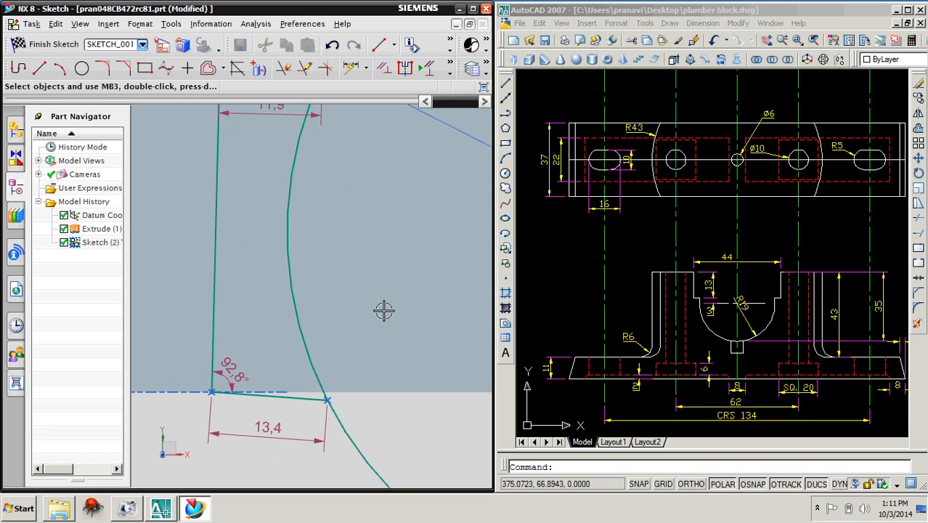
Draw a line about 16 mm long along the base's upper edge, ending on the circle's right side
{"action": "left_click", "coordinate": [163, 46]}
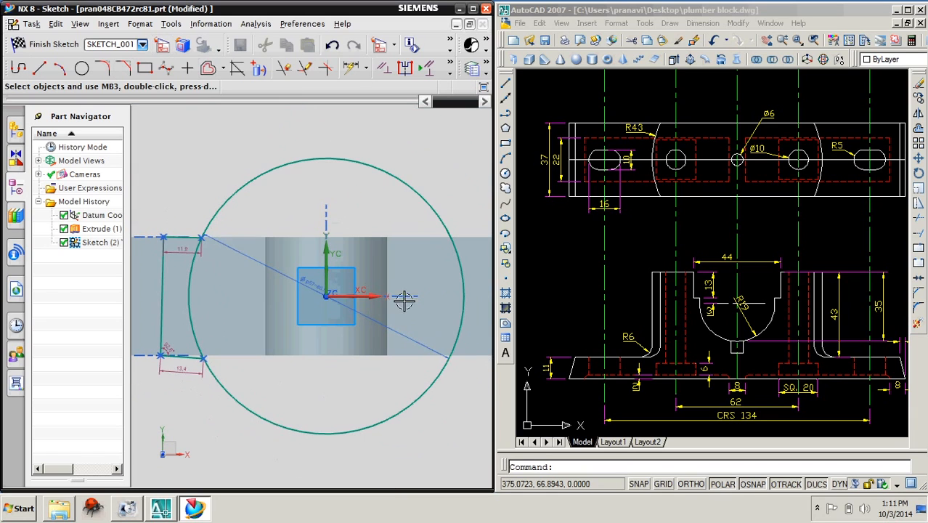
{"action": "left_click", "coordinate": [39, 67]}
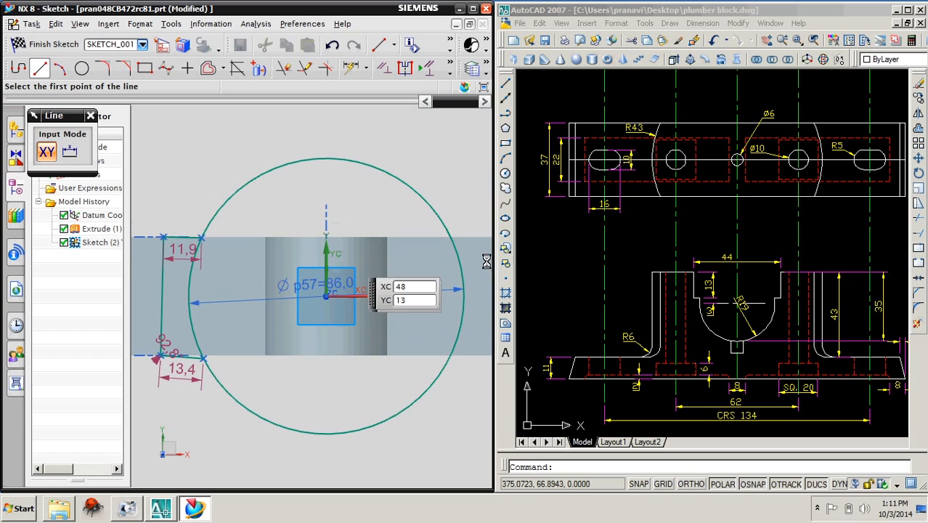
{"action": "middle_click_drag", "start_coordinate": [446, 282], "coordinate": [271, 283], "text": "shift"}
{"action": "left_click", "coordinate": [283, 242]}
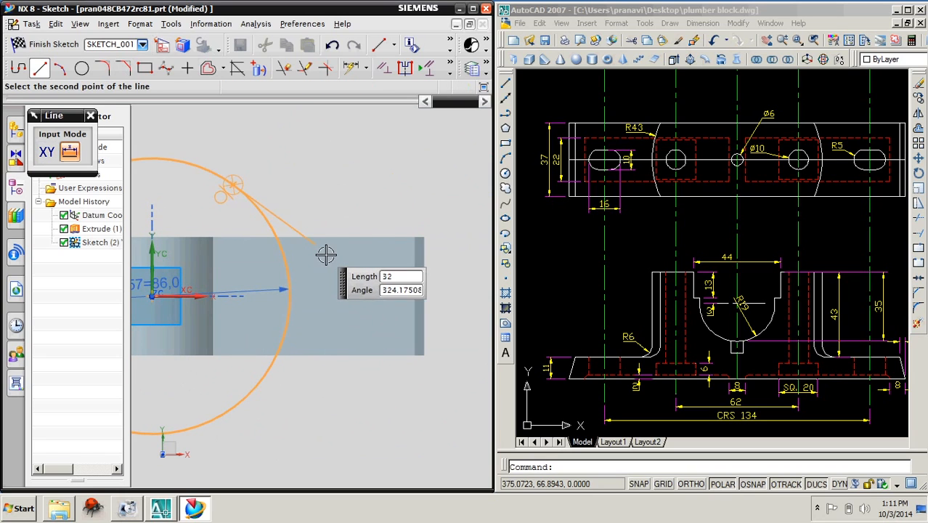
{"action": "left_click", "coordinate": [42, 69]}
{"action": "left_click", "coordinate": [43, 69]}
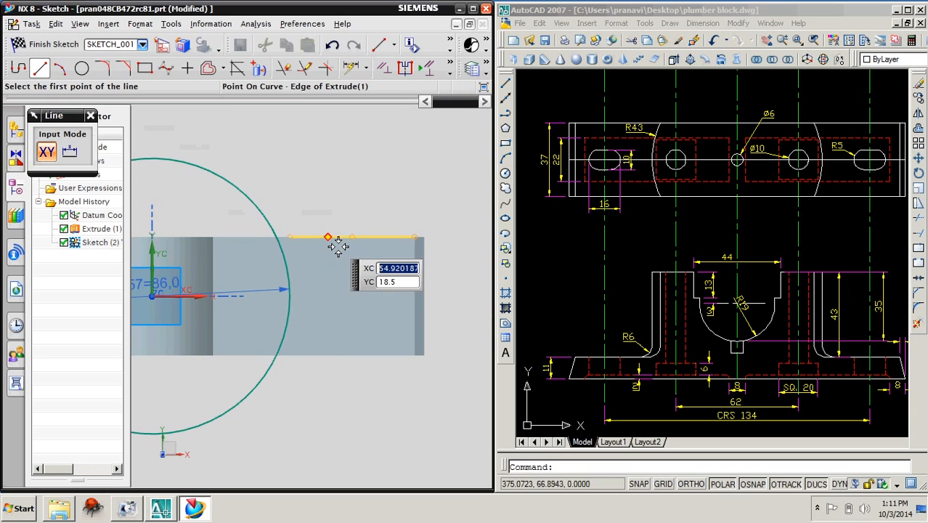
{"action": "left_click", "coordinate": [335, 245]}
{"action": "left_click", "coordinate": [288, 247]}
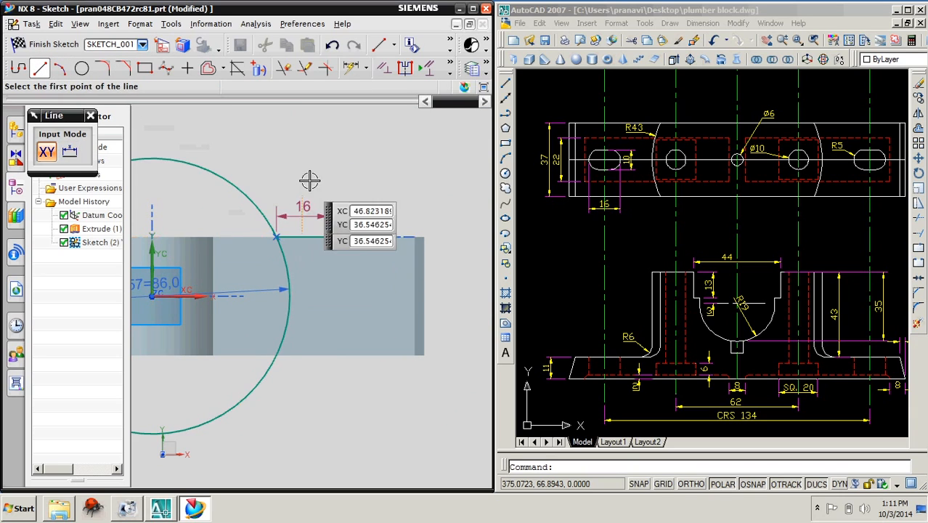
Draw a line about 18 mm long near the base's lower edge, ending on the circle's right side
{"action": "left_click", "coordinate": [42, 69]}
{"action": "left_click", "coordinate": [42, 69]}
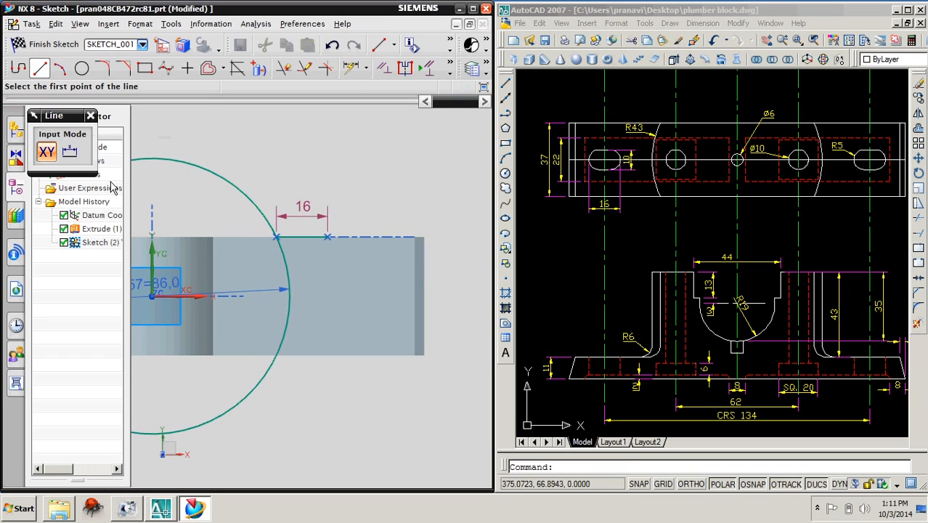
{"action": "left_click", "coordinate": [312, 367]}
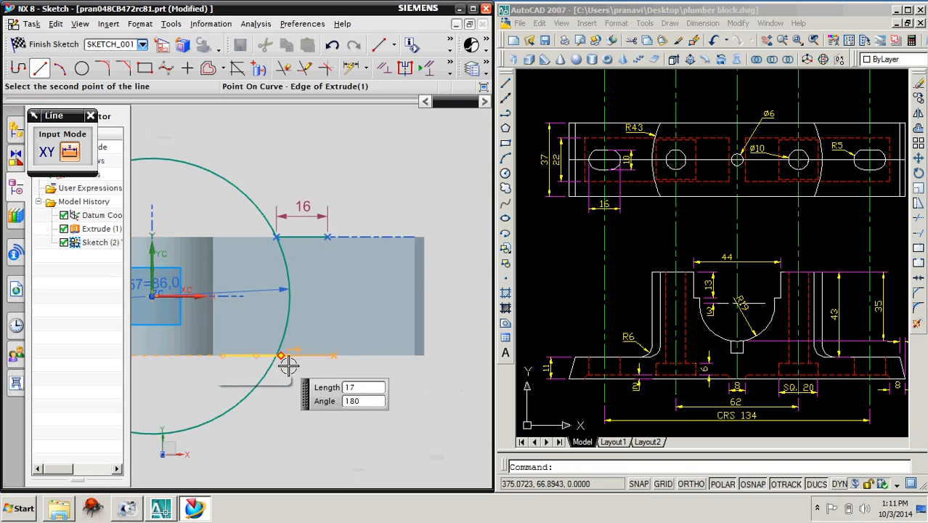
{"action": "left_click", "coordinate": [288, 365]}
{"action": "key", "text": "Escape"}
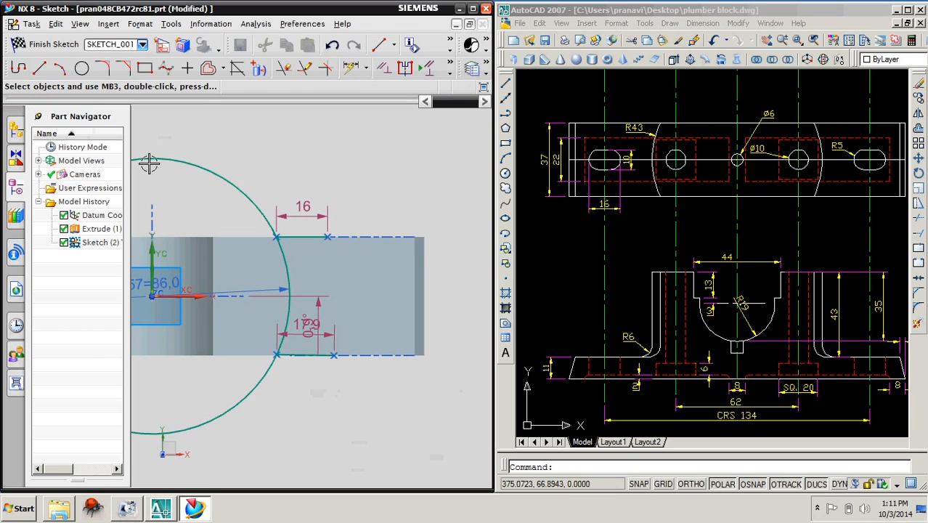
Connect the outer ends of the two lines right of the circle with a line across the base
{"action": "left_click", "coordinate": [39, 69]}
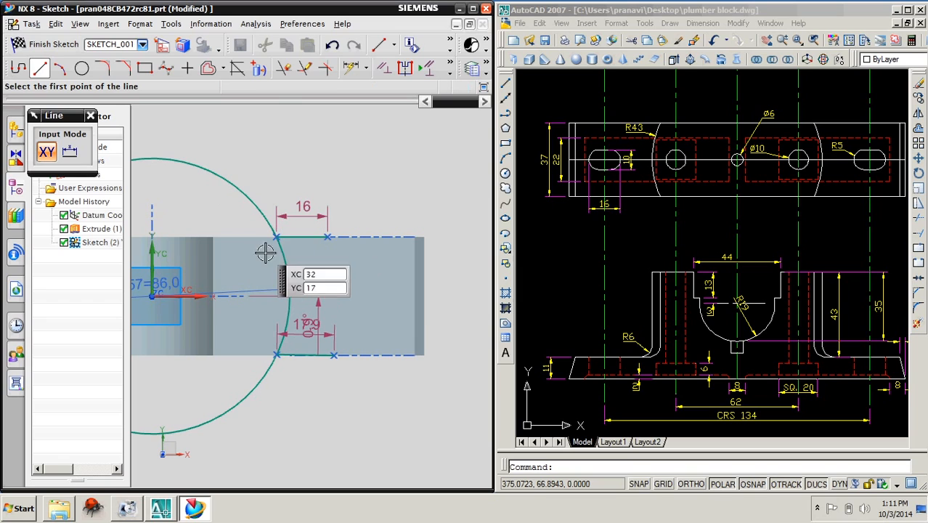
{"action": "left_click", "coordinate": [329, 240]}
{"action": "left_click", "coordinate": [335, 356]}
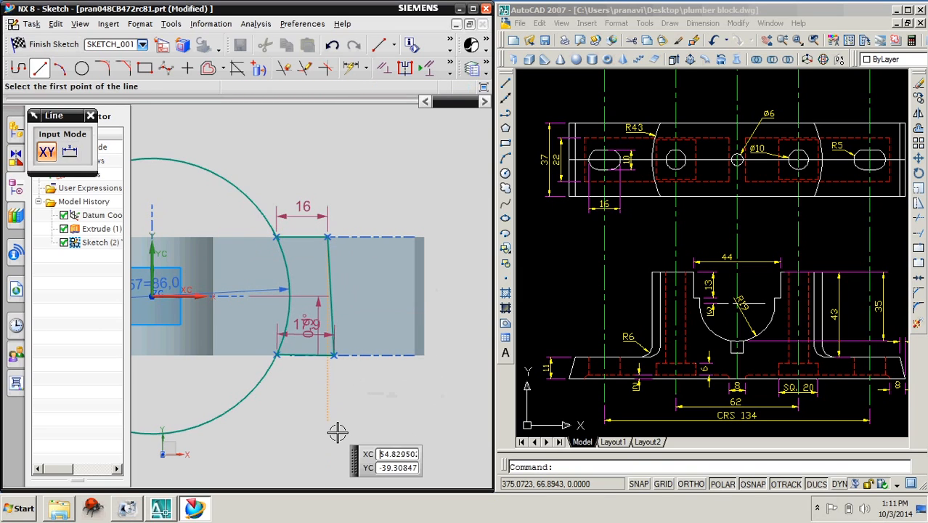
{"action": "key", "text": "Escape"}
{"action": "mouse_move", "coordinate": [186, 366]}
{"action": "middle_mouse_down", "text": "shift"}
{"action": "mouse_move", "coordinate": [294, 360]}
{"action": "mouse_move", "coordinate": [552, 372]}
{"action": "mouse_move", "coordinate": [435, 368]}
{"action": "middle_mouse_up", "text": "shift"}
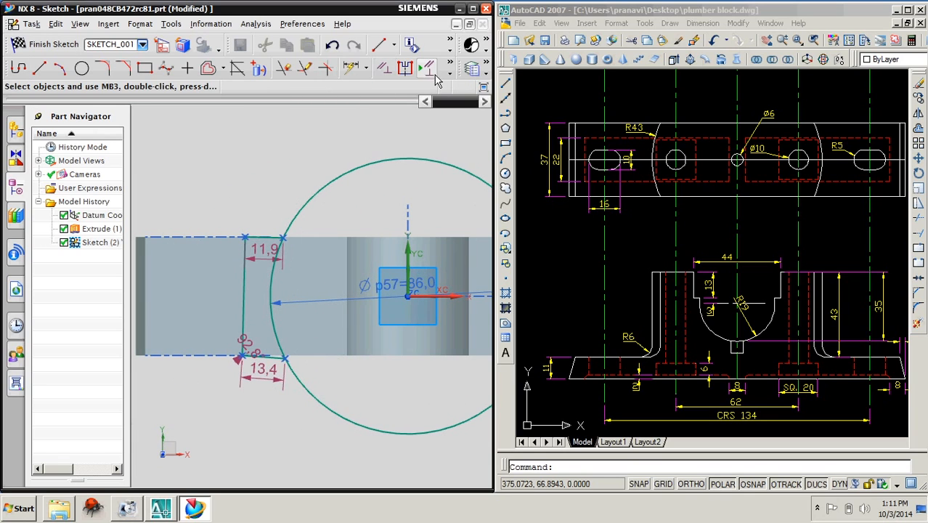
{"action": "left_click", "coordinate": [384, 68]}
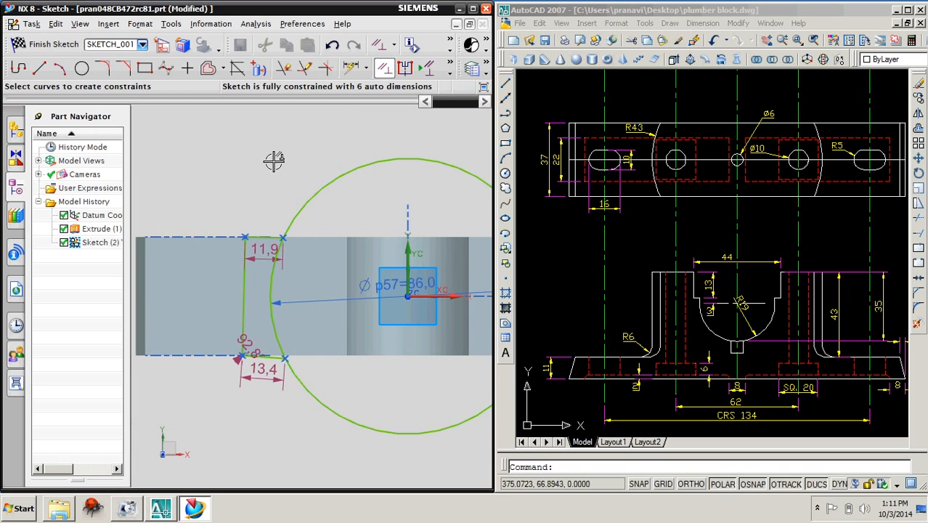
{"action": "left_click", "coordinate": [250, 240]}
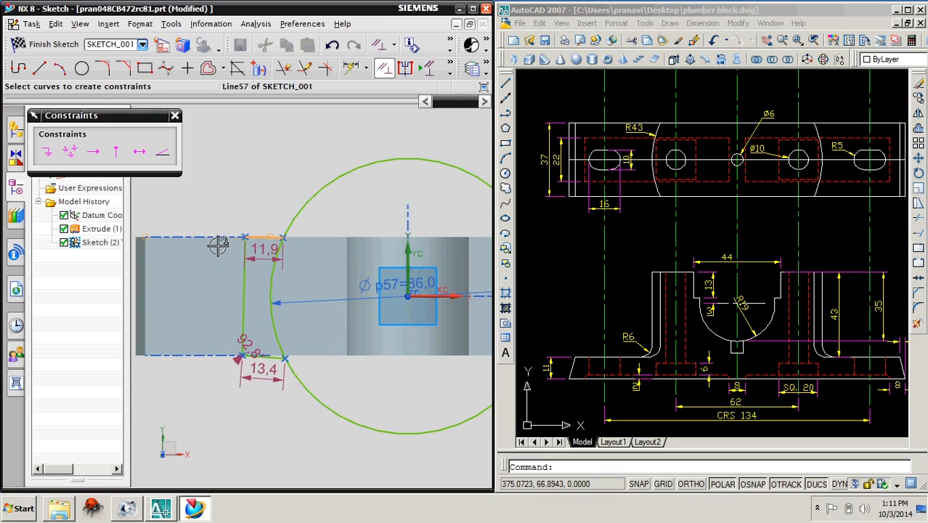
{"action": "left_click", "coordinate": [218, 242]}
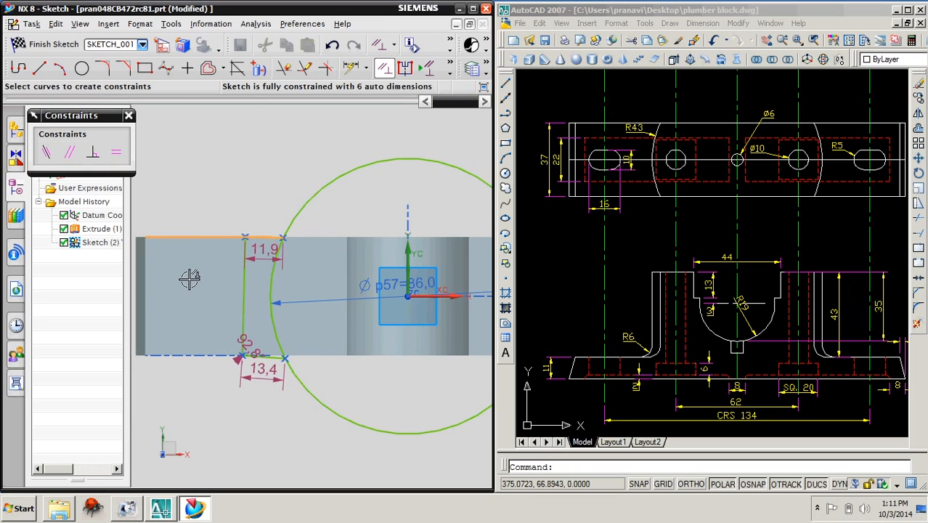
{"action": "left_click", "coordinate": [261, 358]}
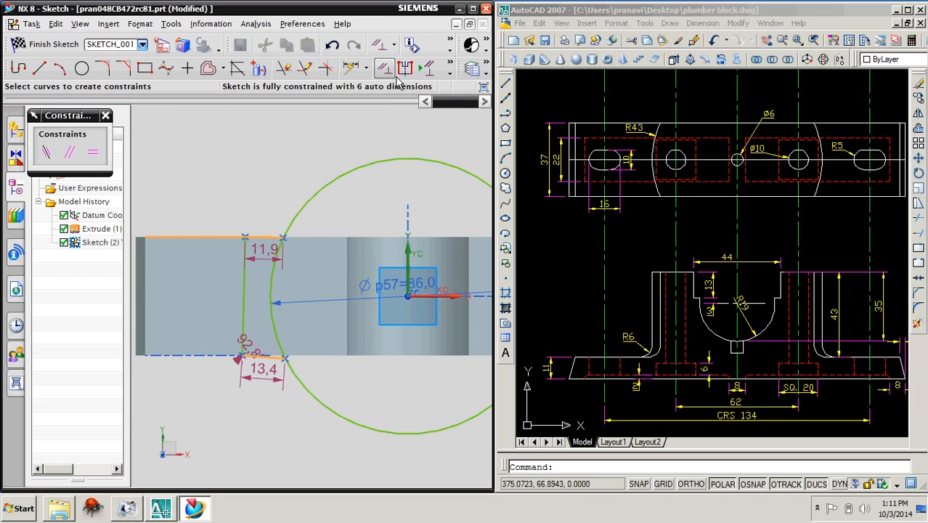
Constrain the lower line left of the circle onto the base's lower edge and make the line connecting the outer ends vertical
{"action": "left_click", "coordinate": [385, 68]}
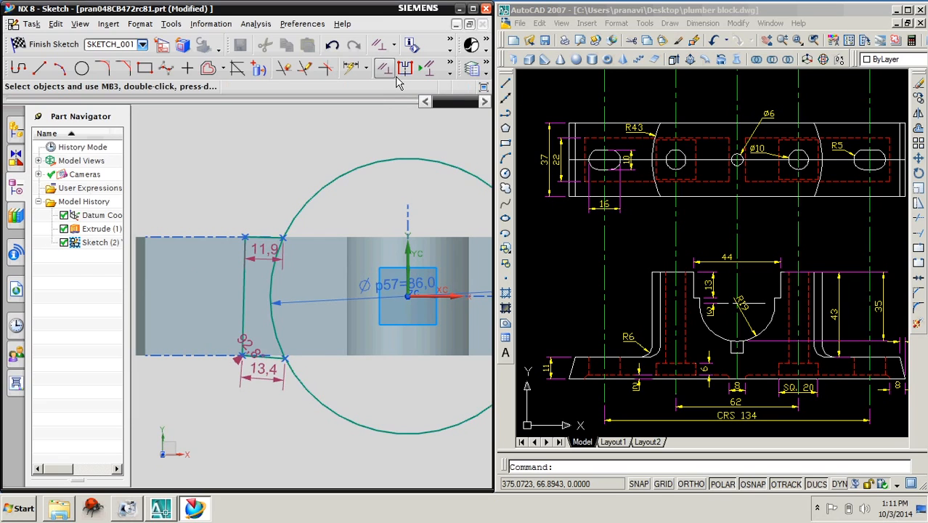
{"action": "left_click", "coordinate": [289, 363]}
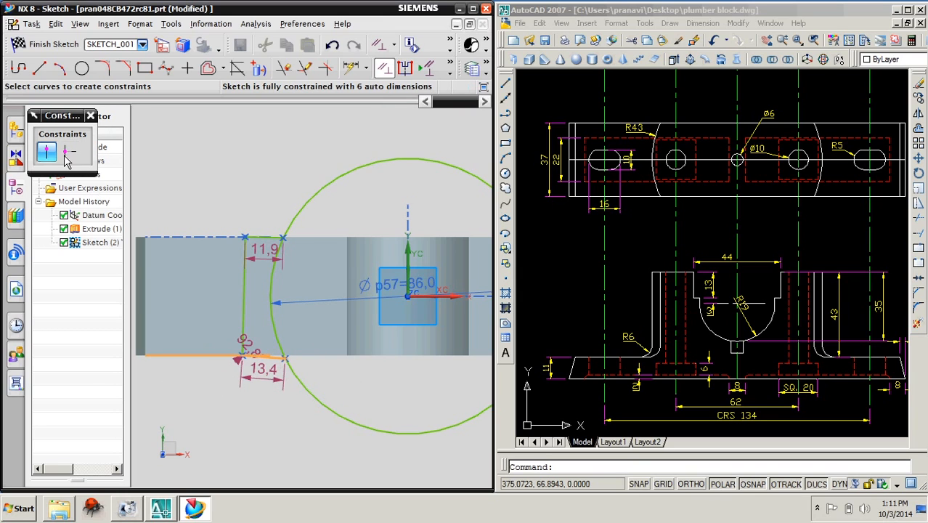
{"action": "left_click", "coordinate": [65, 156]}
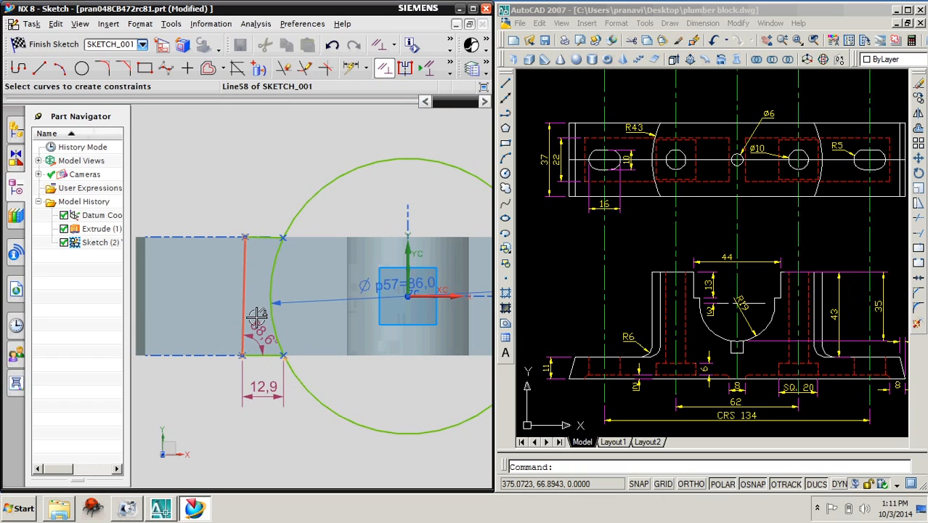
{"action": "left_click", "coordinate": [245, 314]}
{"action": "left_click", "coordinate": [115, 151]}
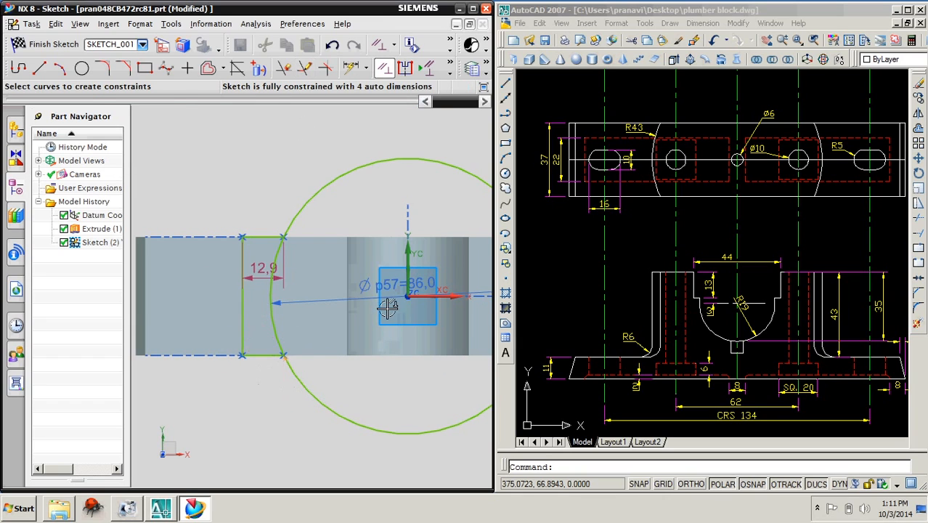
Make the connecting line right of the circle vertical and the lower line beside it collinear with the base's lower edge
{"action": "scroll", "coordinate": [385, 309], "scroll_direction": "up", "scroll_amount": 2}
{"action": "middle_click_drag", "start_coordinate": [379, 364], "coordinate": [243, 337], "text": "shift"}
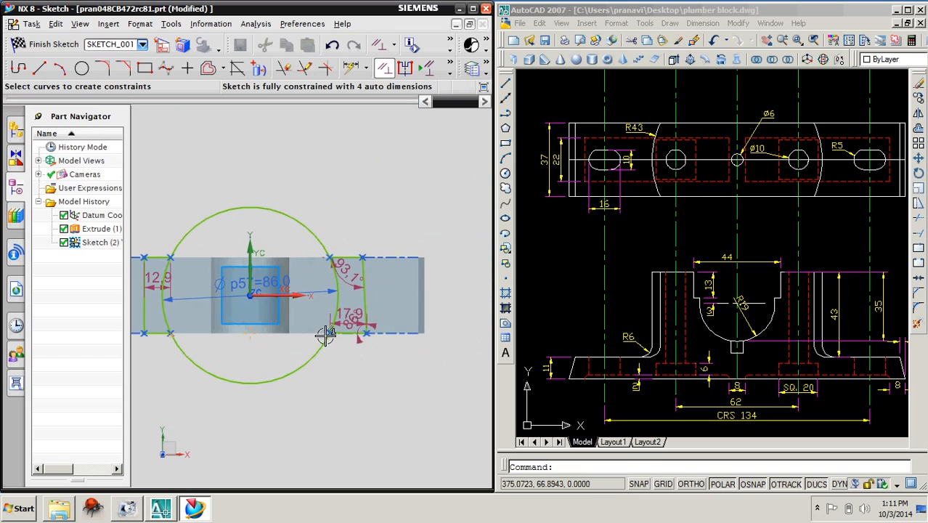
{"action": "left_click", "coordinate": [365, 298]}
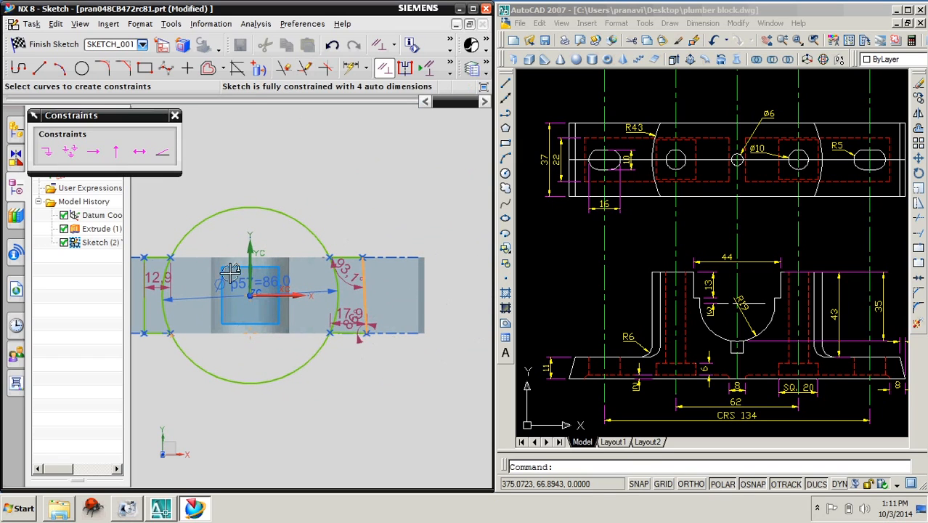
{"action": "left_click", "coordinate": [115, 151]}
{"action": "scroll", "coordinate": [388, 349], "scroll_direction": "down", "scroll_amount": 1}
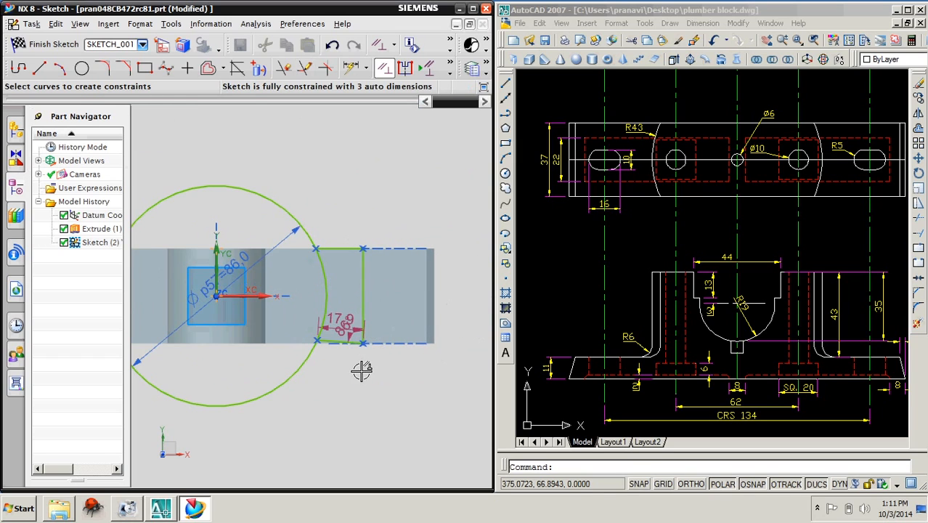
{"action": "left_click", "coordinate": [348, 350]}
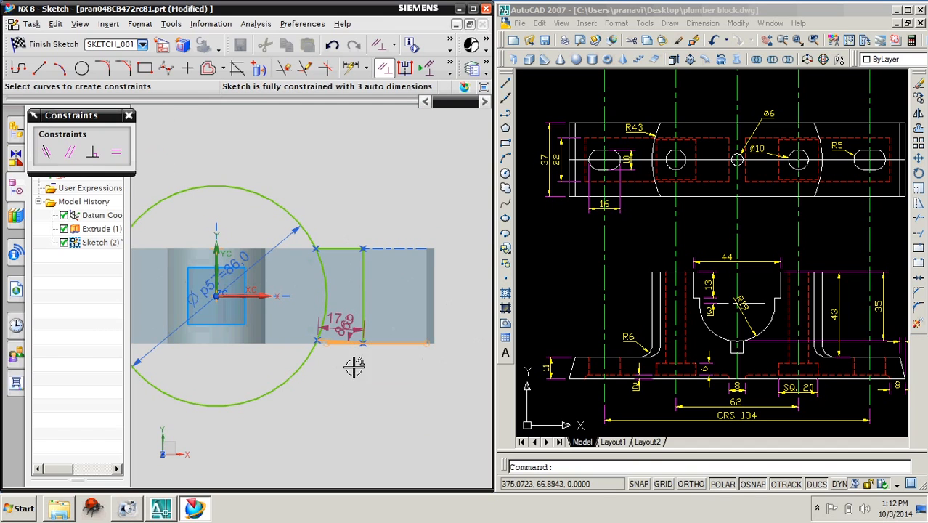
{"action": "left_click", "coordinate": [49, 154]}
Trim away the circle's arcs above and below the base with Quick Trim, leaving the two closed outlines
{"action": "scroll", "coordinate": [252, 335], "scroll_direction": "up", "scroll_amount": 2}
{"action": "middle_click_drag", "start_coordinate": [258, 333], "coordinate": [370, 327], "text": "shift"}
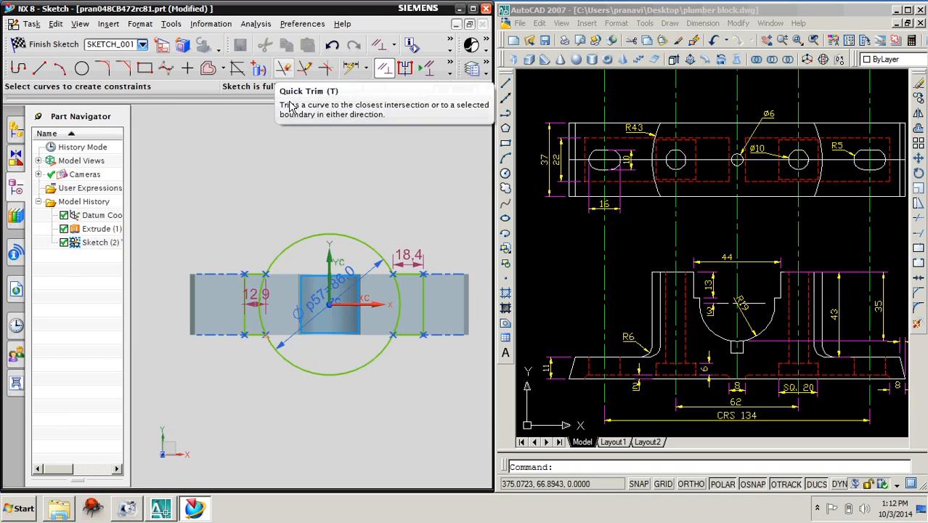
{"action": "left_click", "coordinate": [283, 68]}
{"action": "left_click", "coordinate": [305, 238]}
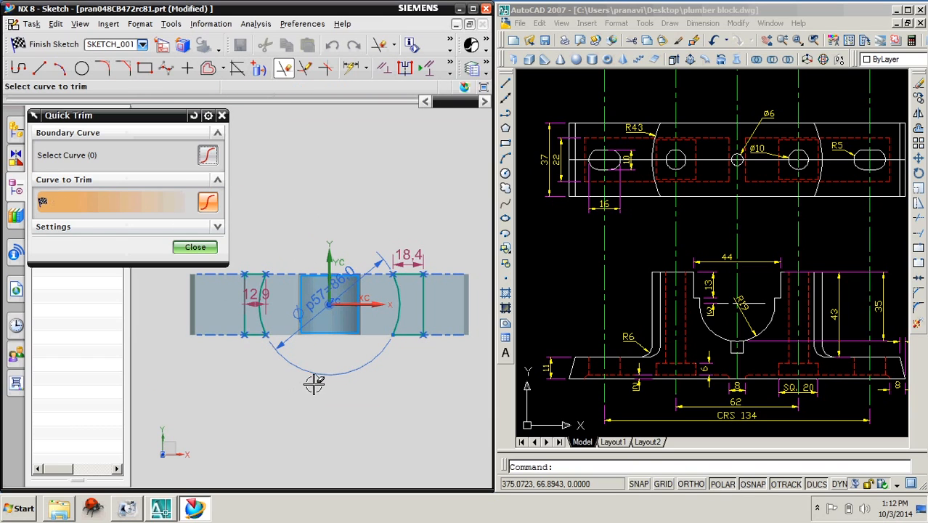
{"action": "left_click", "coordinate": [192, 249]}
Finish the sketch and extrude it in the reversed direction from 0 to 43 mm, subtracting it from the body
{"action": "middle_click_drag", "start_coordinate": [331, 347], "coordinate": [332, 306]}
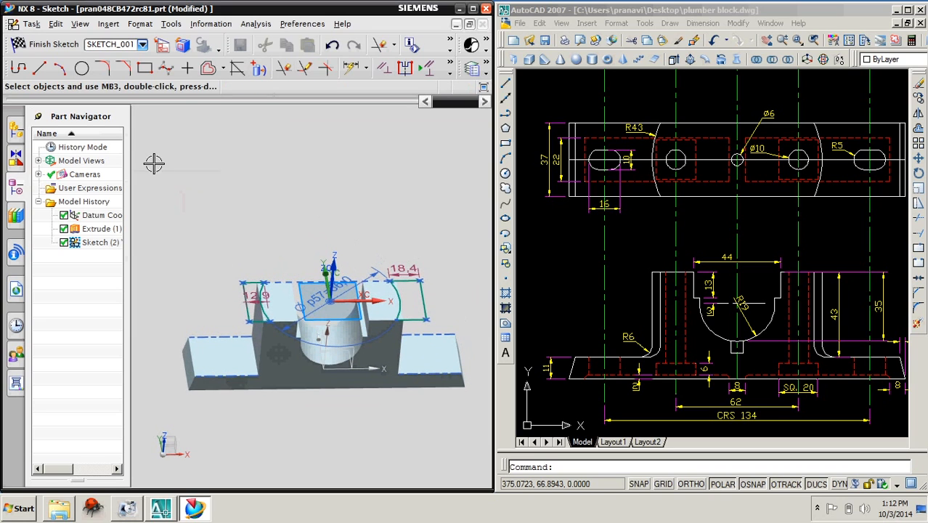
{"action": "left_click", "coordinate": [45, 45]}
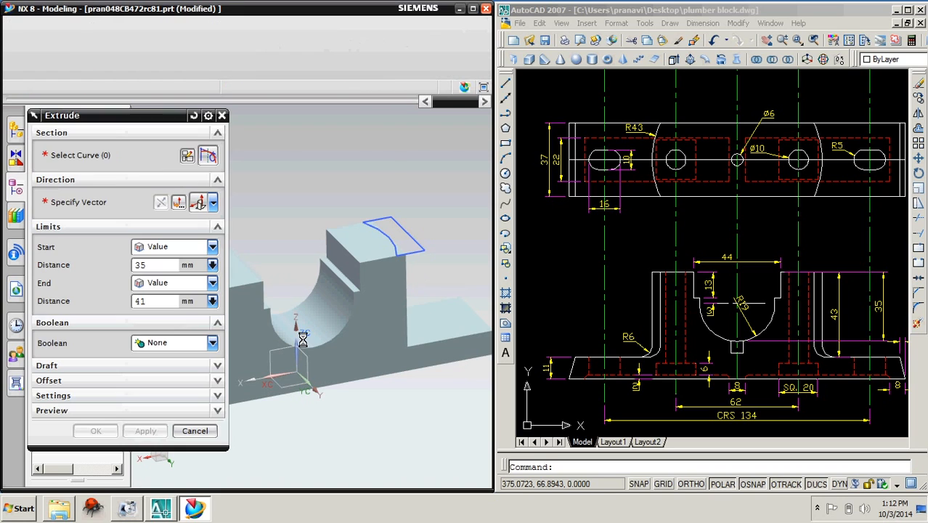
{"action": "middle_click_drag", "start_coordinate": [325, 308], "coordinate": [407, 308], "text": "shift"}
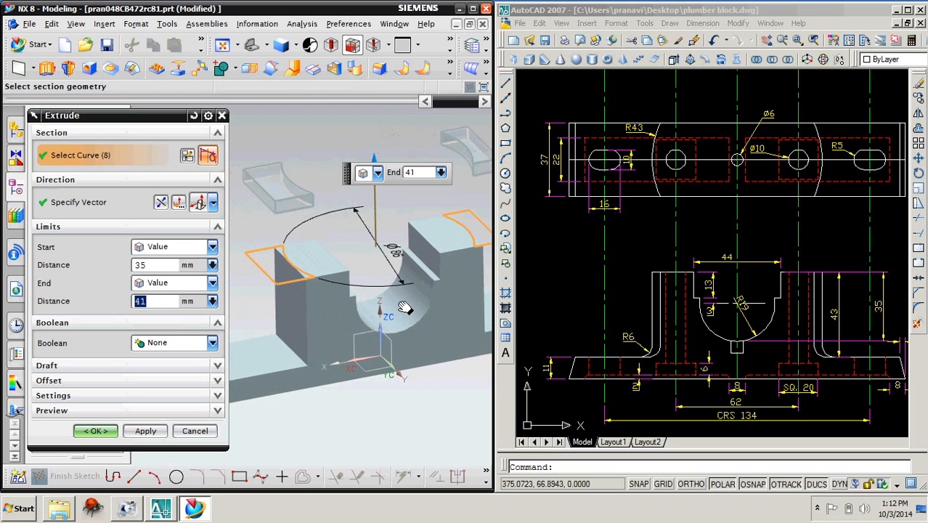
{"action": "left_click", "coordinate": [163, 265]}
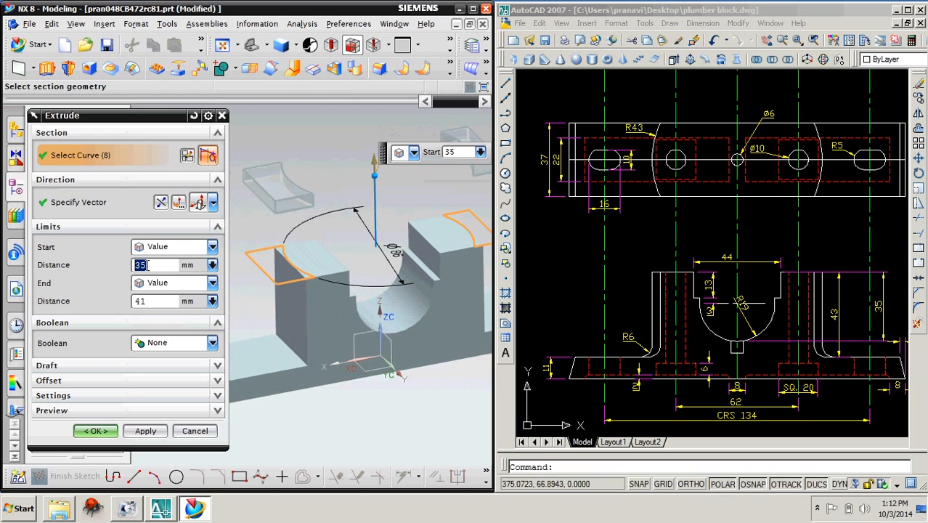
{"action": "left_click", "coordinate": [163, 304]}
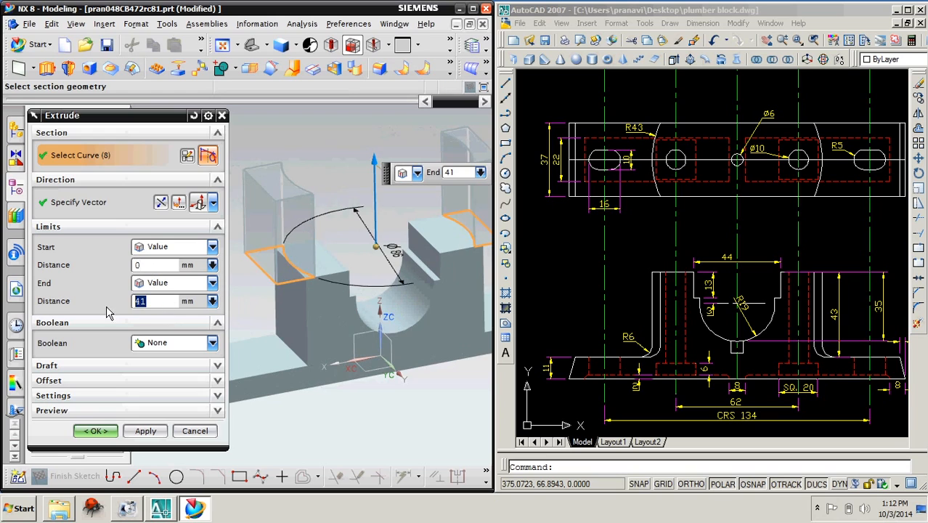
{"action": "left_click", "coordinate": [165, 207]}
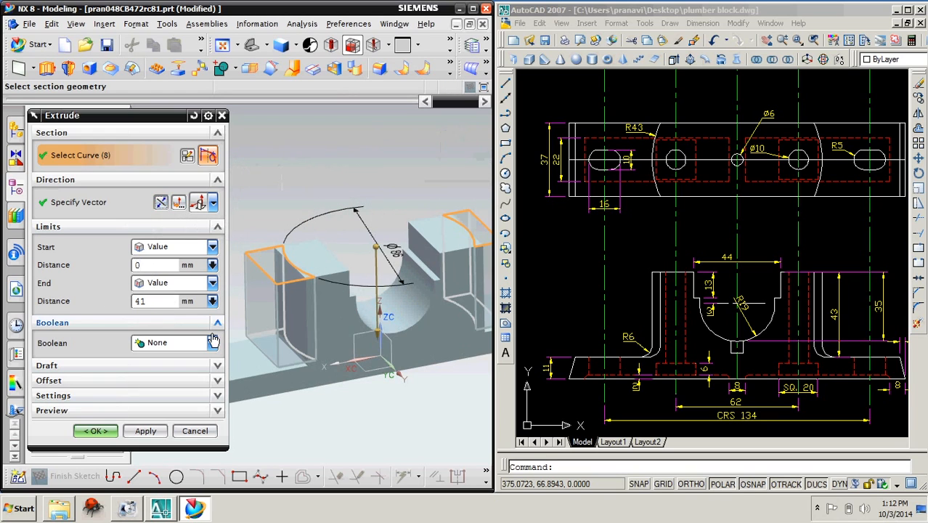
{"action": "left_click", "coordinate": [165, 307]}
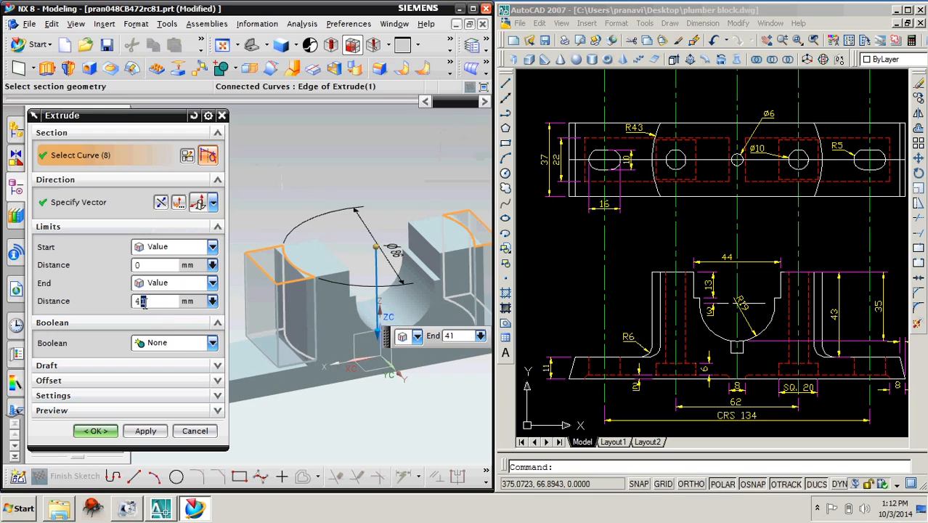
{"action": "left_click", "coordinate": [184, 346]}
{"action": "left_click", "coordinate": [182, 386]}
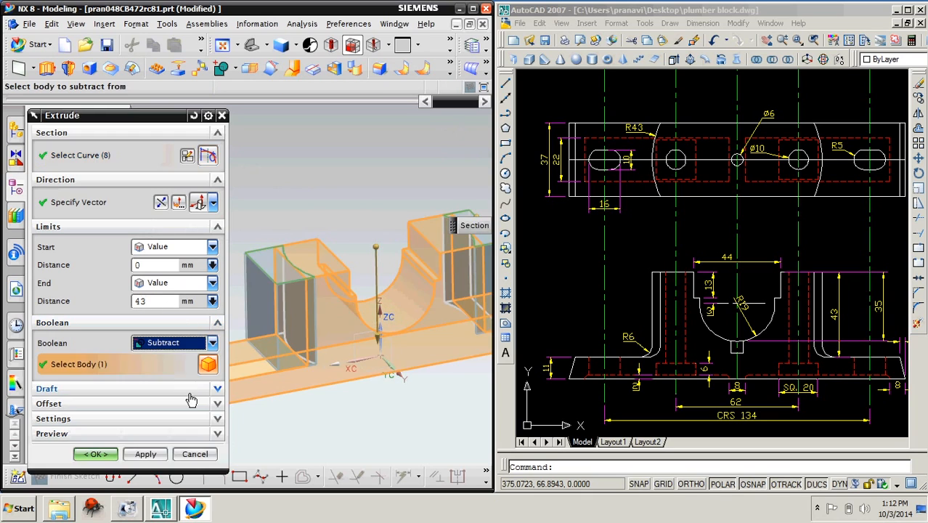
{"action": "left_click", "coordinate": [110, 458]}
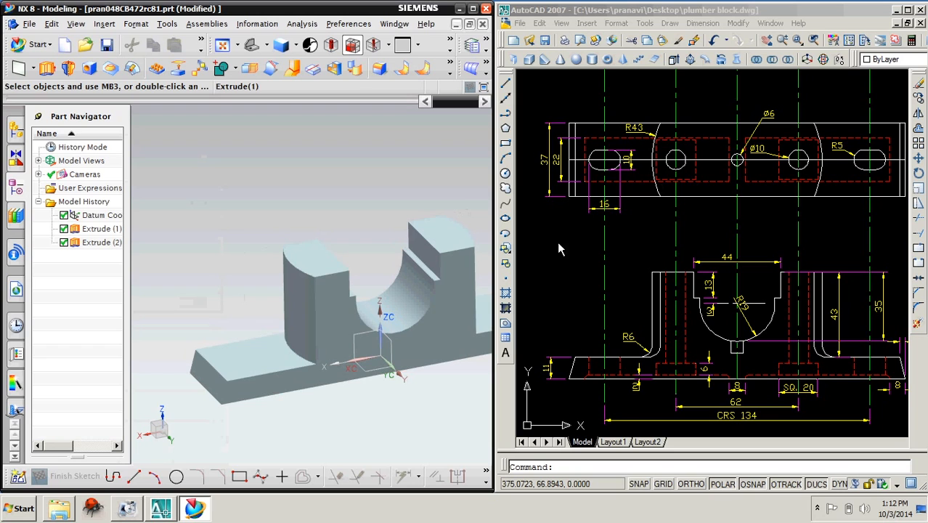
Check the base recess dimensions in the AutoCAD drawing and start an extrude sketch on the underside of the base
{"action": "middle_click_drag", "start_coordinate": [389, 258], "coordinate": [367, 325]}
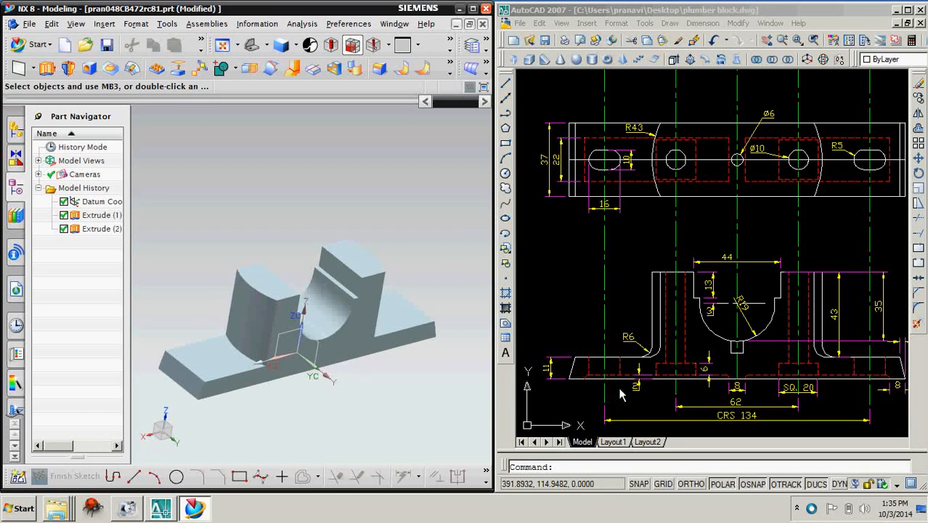
{"action": "scroll", "coordinate": [683, 388], "scroll_direction": "down", "scroll_amount": 4}
{"action": "scroll", "coordinate": [683, 388], "scroll_direction": "up", "scroll_amount": 7}
{"action": "scroll", "coordinate": [682, 388], "scroll_direction": "down", "scroll_amount": 2}
{"action": "scroll", "coordinate": [683, 388], "scroll_direction": "up", "scroll_amount": 2}
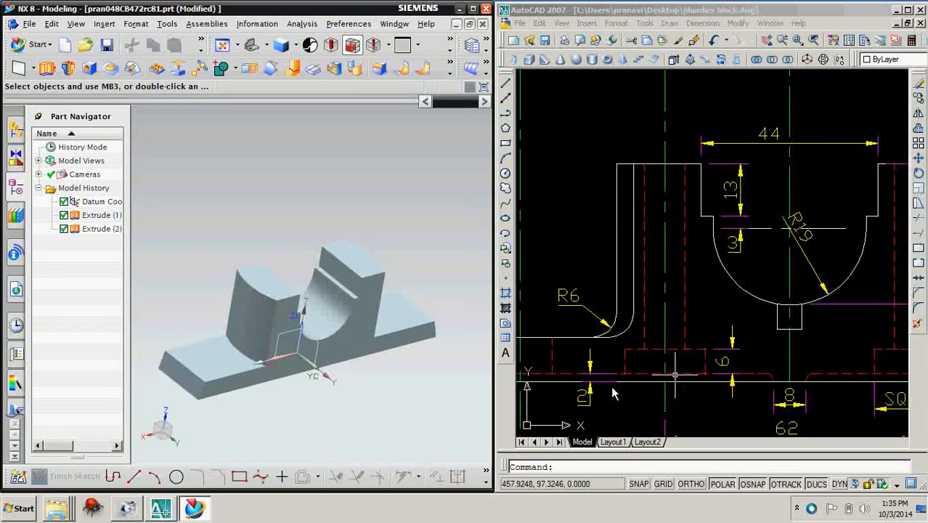
{"action": "scroll", "coordinate": [612, 393], "scroll_direction": "down", "scroll_amount": 2}
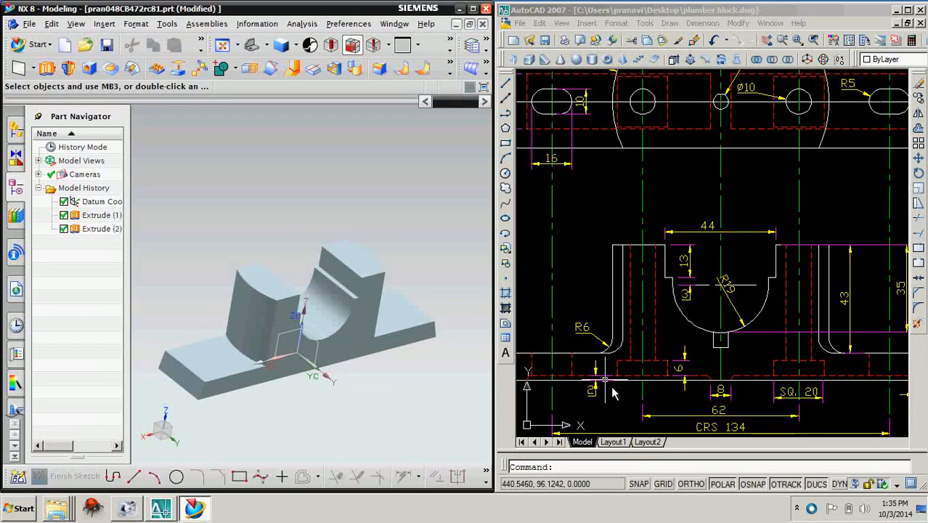
{"action": "left_click", "coordinate": [47, 68]}
{"action": "mouse_move", "coordinate": [375, 404]}
{"action": "middle_mouse_down"}
{"action": "mouse_move", "coordinate": [369, 294]}
{"action": "mouse_move", "coordinate": [373, 357]}
{"action": "middle_mouse_up"}
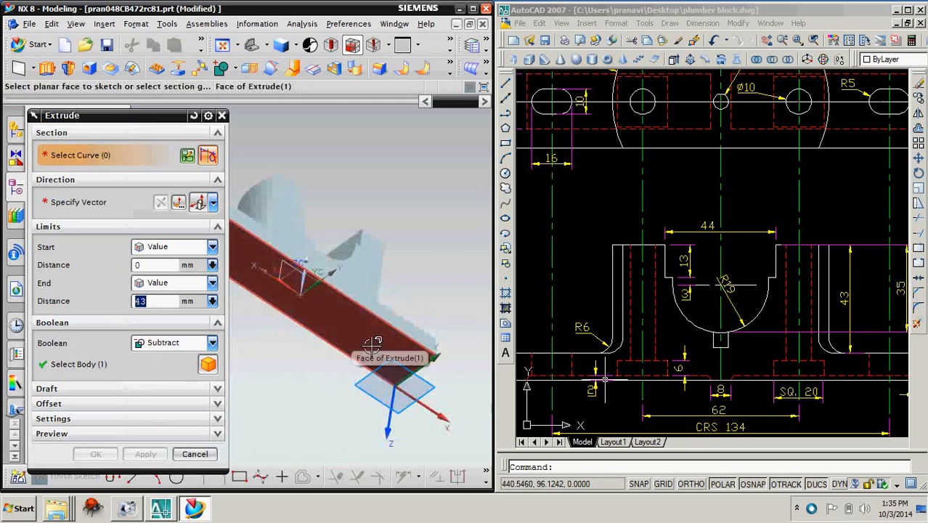
{"action": "left_click", "coordinate": [372, 357]}
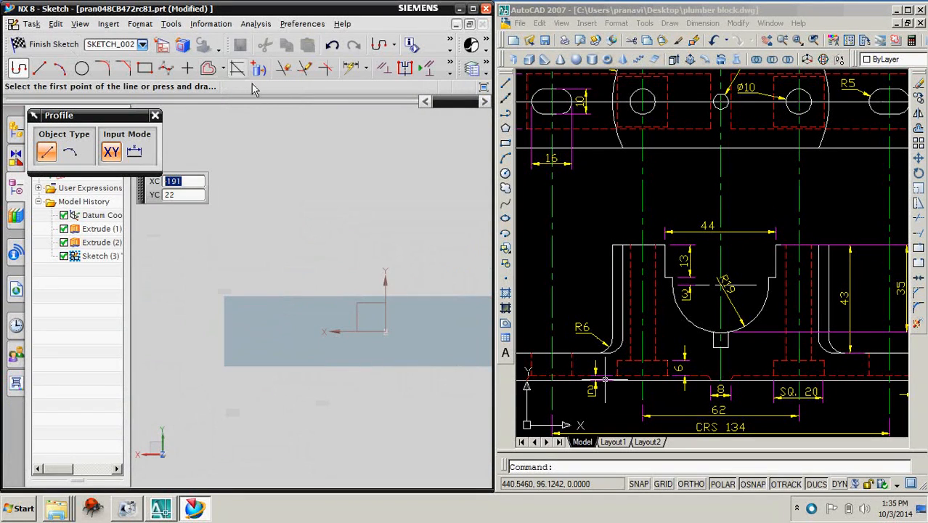
Draw a rectangle about 66 by 22 mm on the base's underside, about 7 mm in from its long edge
{"action": "left_click", "coordinate": [144, 68]}
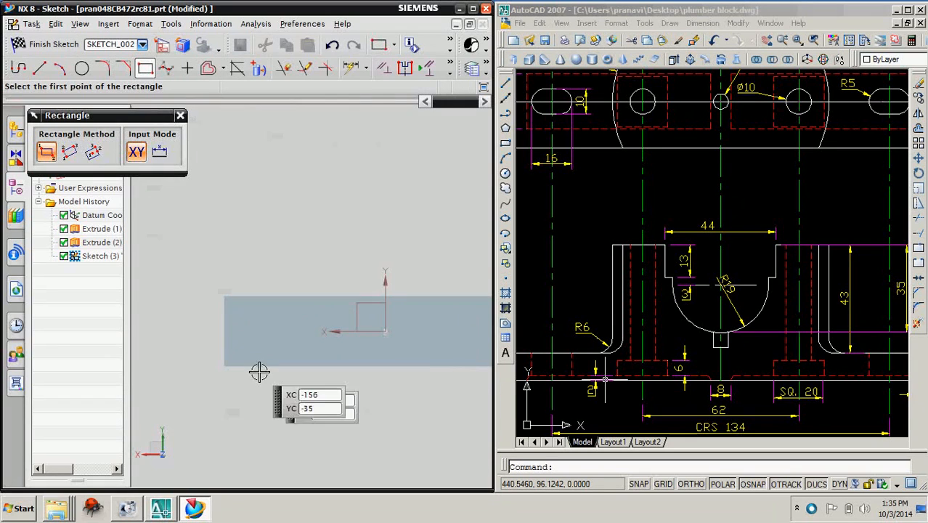
{"action": "left_click", "coordinate": [243, 351]}
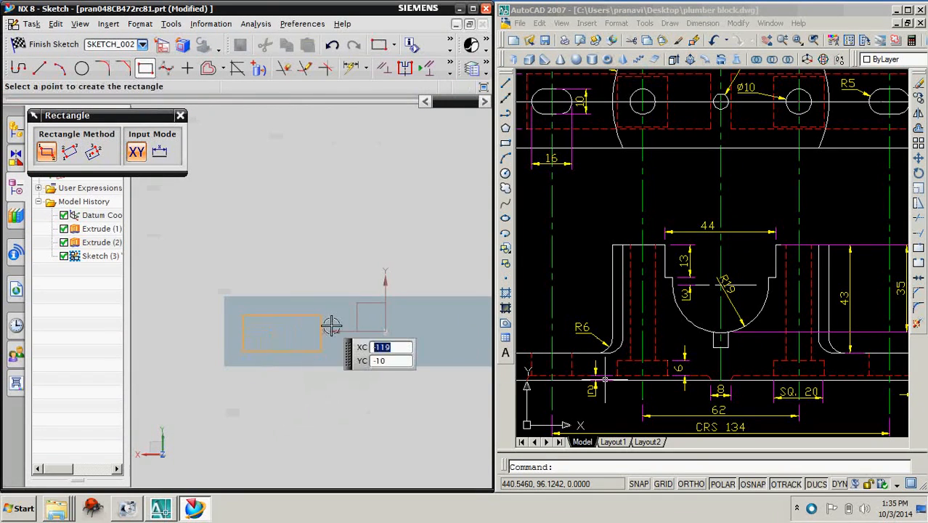
{"action": "left_click", "coordinate": [369, 310]}
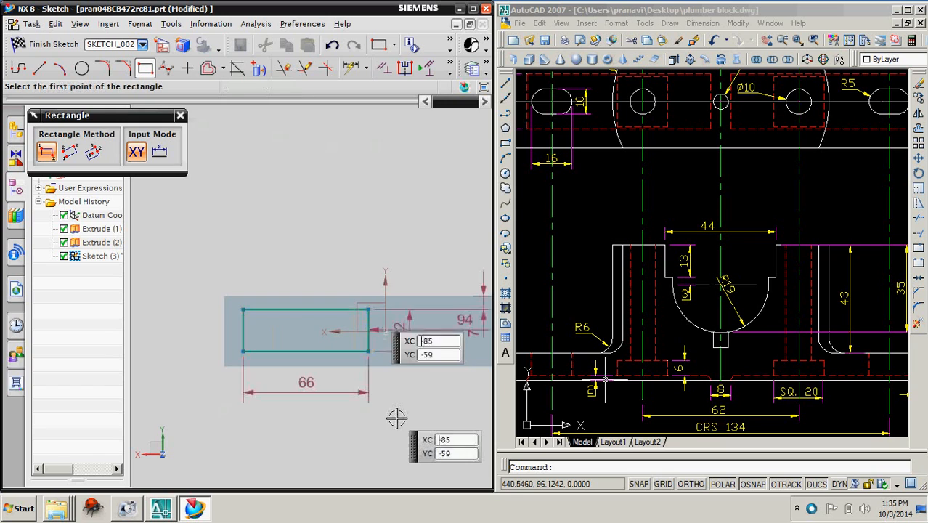
{"action": "middle_click_drag", "start_coordinate": [397, 417], "coordinate": [356, 411], "text": "shift"}
{"action": "middle_click_drag", "start_coordinate": [275, 405], "coordinate": [274, 404], "text": "shift"}
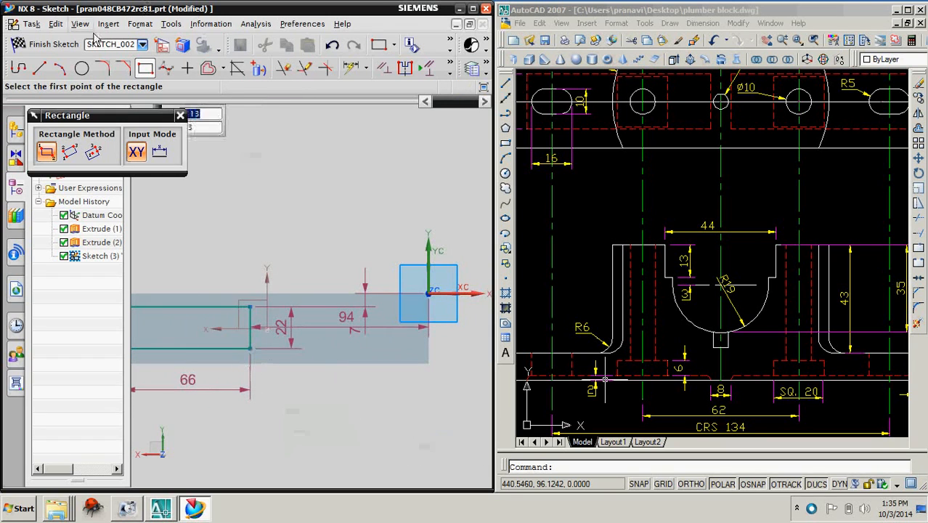
{"action": "middle_click", "coordinate": [289, 358]}
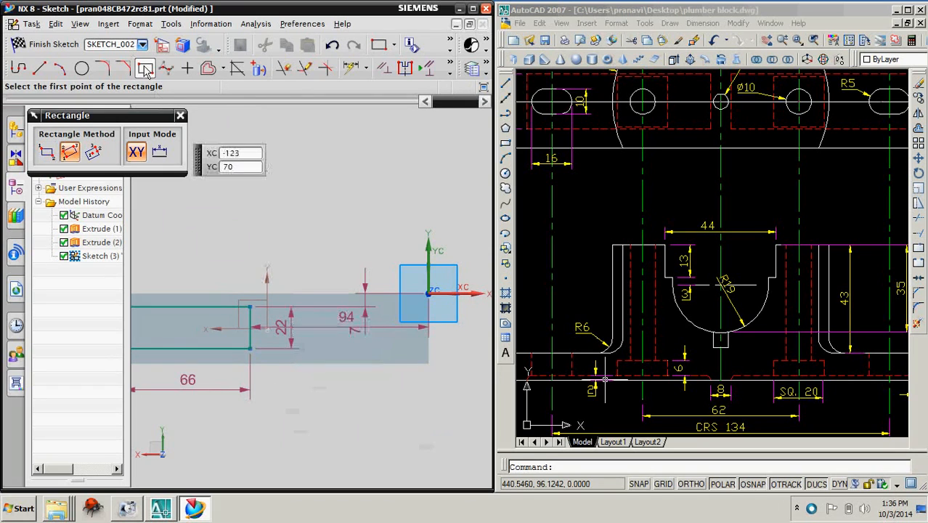
{"action": "middle_click", "coordinate": [288, 368]}
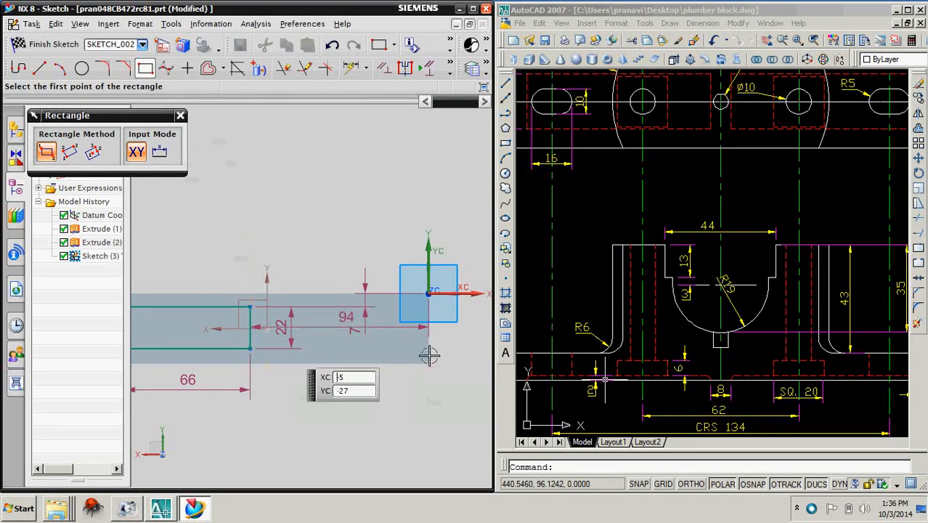
Draw a second rectangle by two corners, about 71 by 29 mm, beside the first on the base's underside, toward the sketch origin
{"action": "middle_click", "coordinate": [370, 353]}
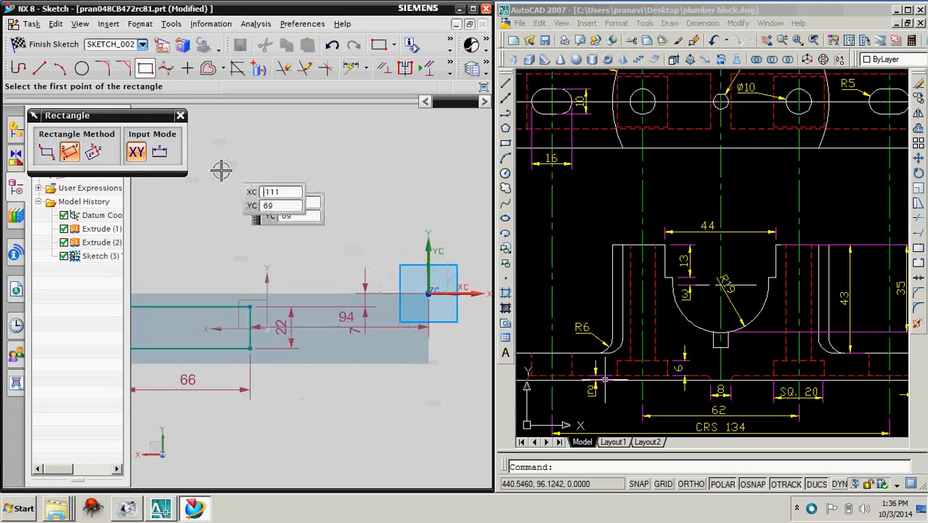
{"action": "left_click", "coordinate": [149, 72]}
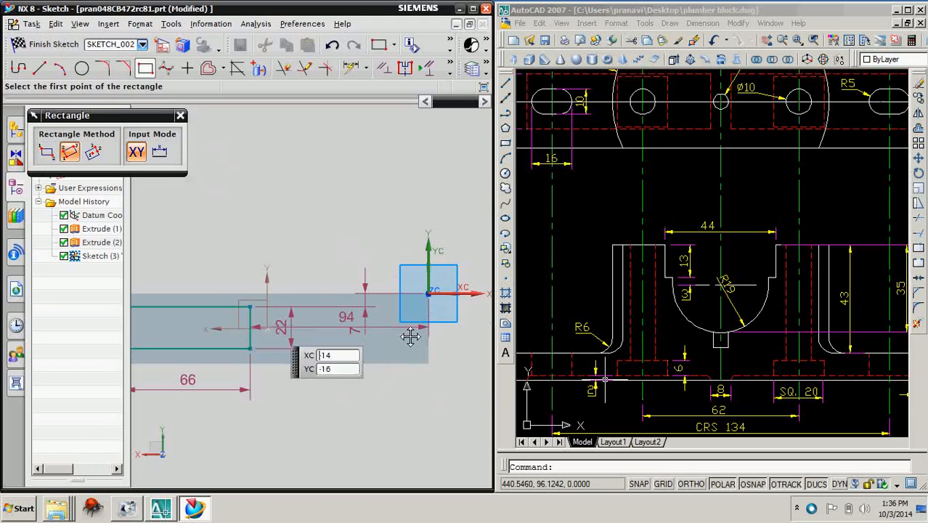
{"action": "left_click", "coordinate": [48, 152]}
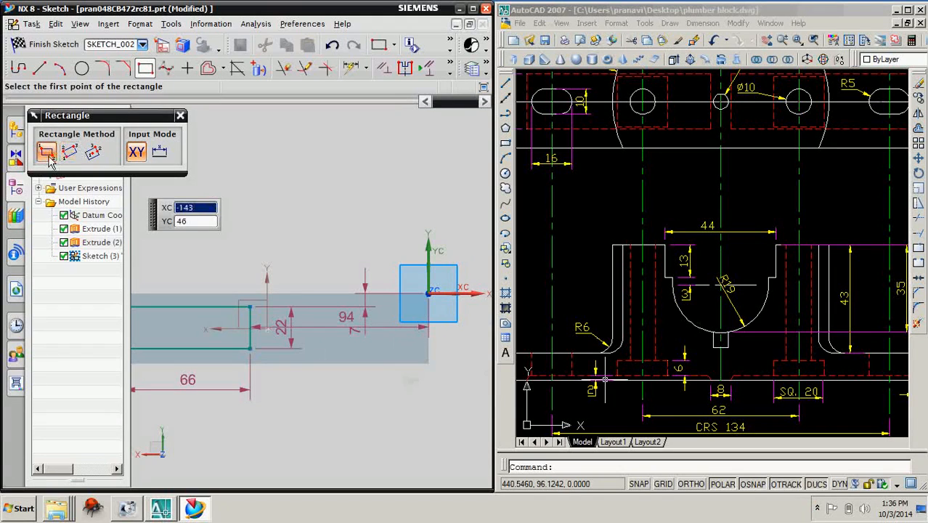
{"action": "left_click", "coordinate": [419, 309]}
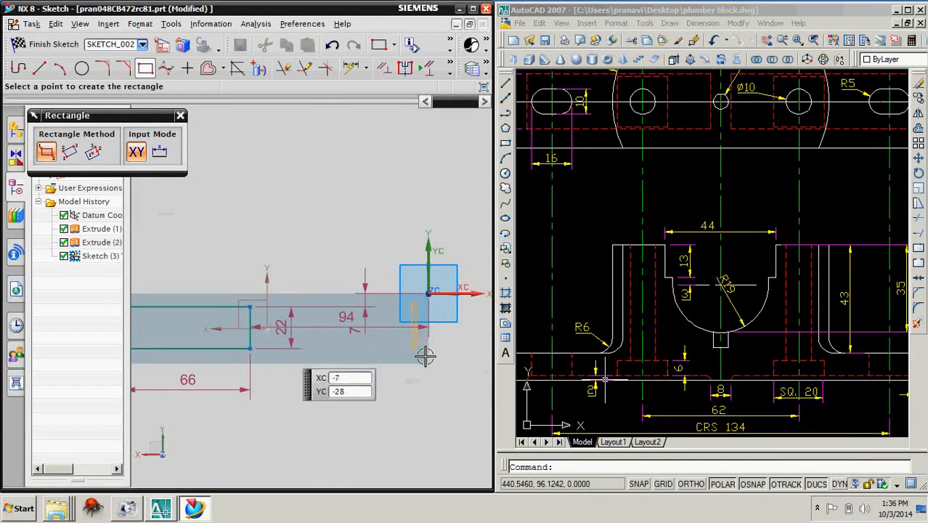
{"action": "left_click", "coordinate": [282, 361]}
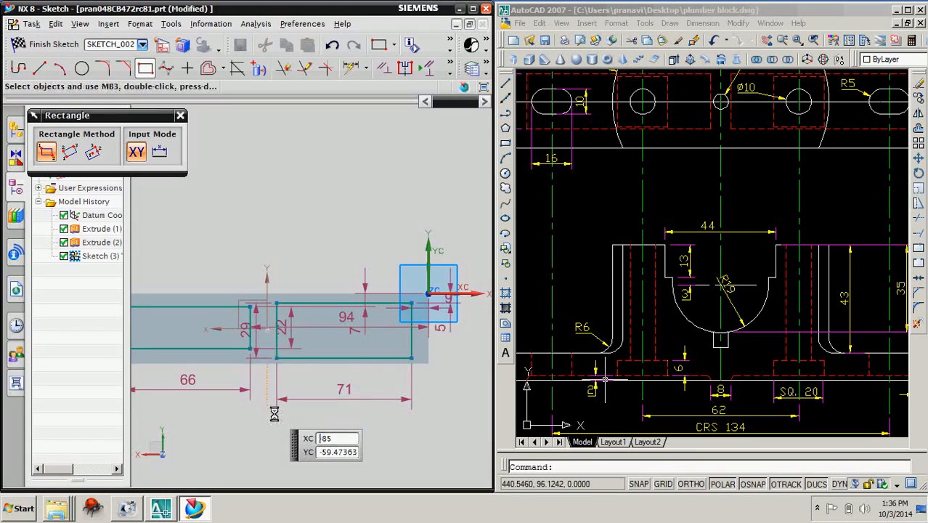
{"action": "middle_click_drag", "start_coordinate": [263, 412], "coordinate": [343, 410], "text": "shift"}
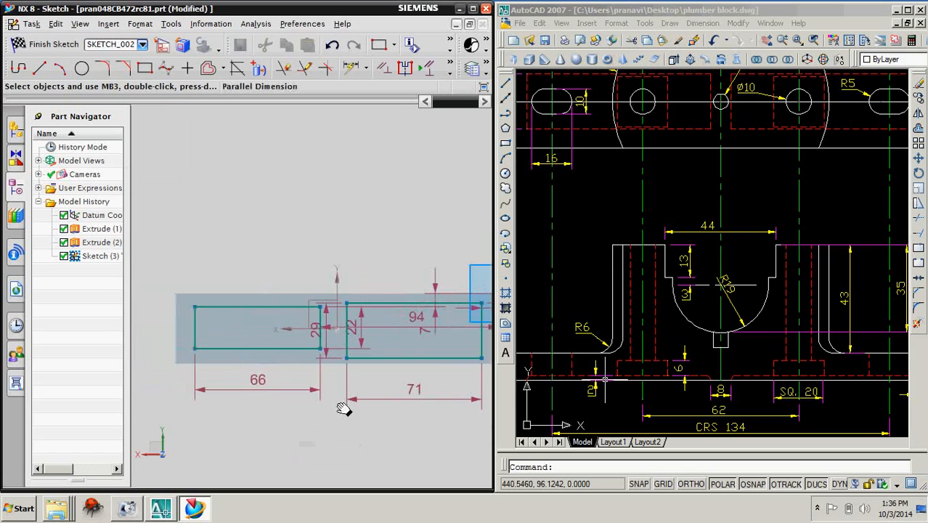
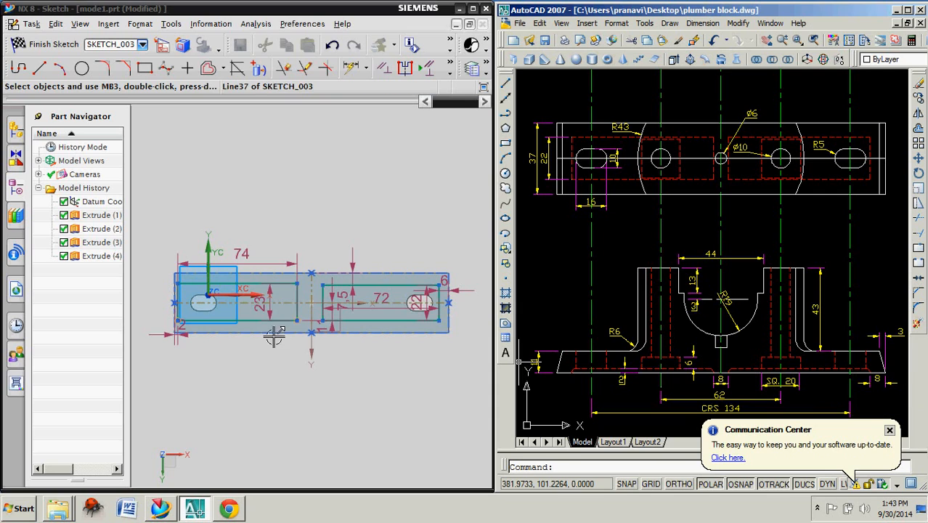
Dimension the horizontal gap between the facing inner edges of the two sketched rectangles on the base plate
{"action": "left_click", "coordinate": [351, 67]}
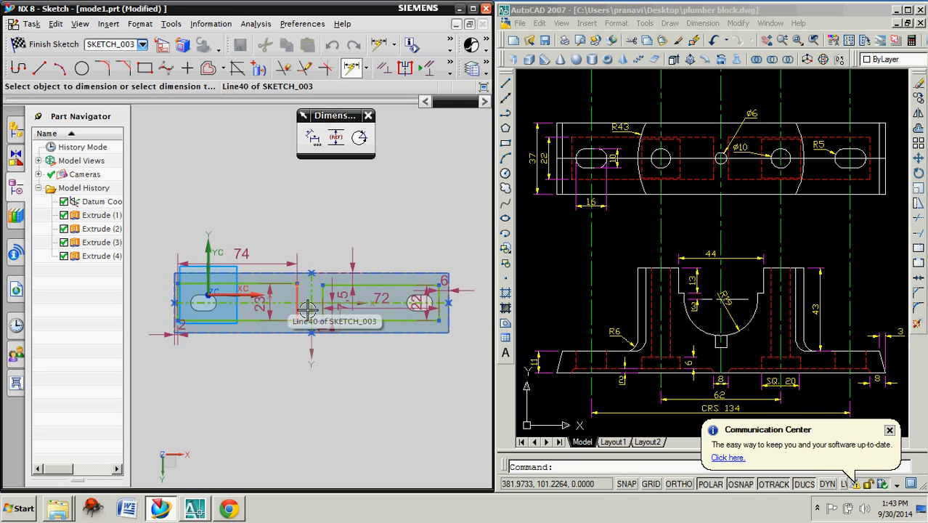
{"action": "left_click", "coordinate": [297, 308]}
{"action": "left_click", "coordinate": [330, 308]}
{"action": "left_click", "coordinate": [323, 252]}
{"action": "scroll", "coordinate": [350, 332], "scroll_direction": "up", "scroll_amount": 2}
{"action": "scroll", "coordinate": [371, 332], "scroll_direction": "down", "scroll_amount": 3}
{"action": "scroll", "coordinate": [435, 306], "scroll_direction": "up", "scroll_amount": 4}
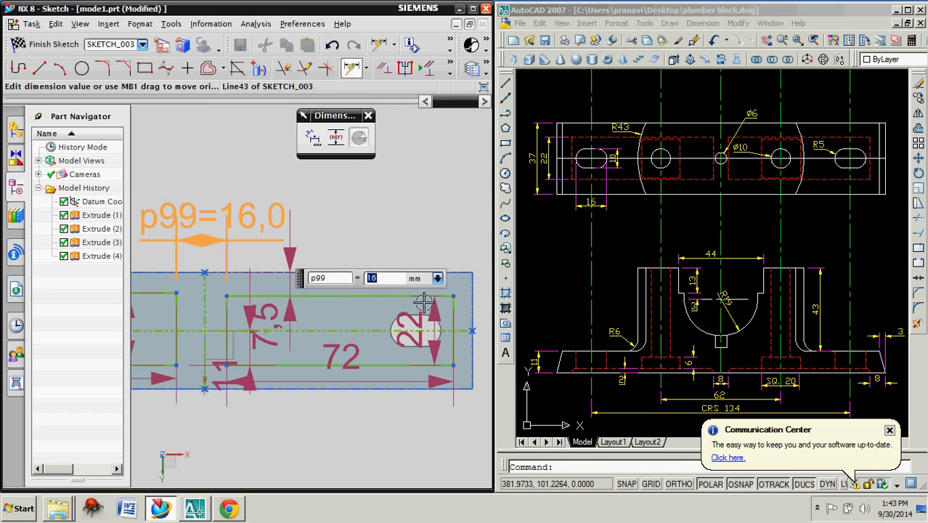
Dimension the offset between the right rectangle's outer vertical edge and the base plate's right end
{"action": "scroll", "coordinate": [472, 331], "scroll_direction": "down", "scroll_amount": 2}
{"action": "left_click", "coordinate": [468, 327]}
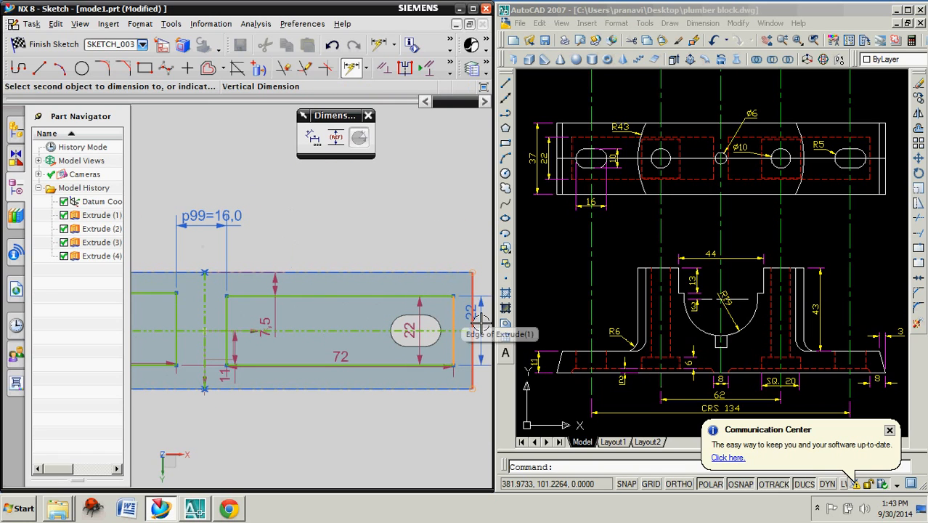
{"action": "left_click", "coordinate": [471, 331]}
{"action": "left_click", "coordinate": [459, 240]}
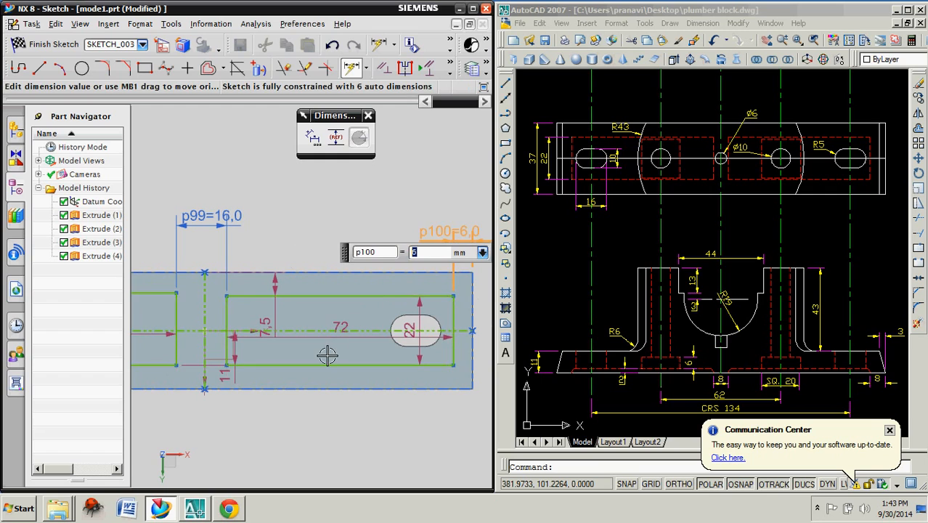
Dimension the offset between the left rectangle's outer vertical edge and the base plate's left end
{"action": "scroll", "coordinate": [320, 356], "scroll_direction": "down", "scroll_amount": 2}
{"action": "middle_click_drag", "start_coordinate": [278, 367], "coordinate": [473, 369], "text": "shift"}
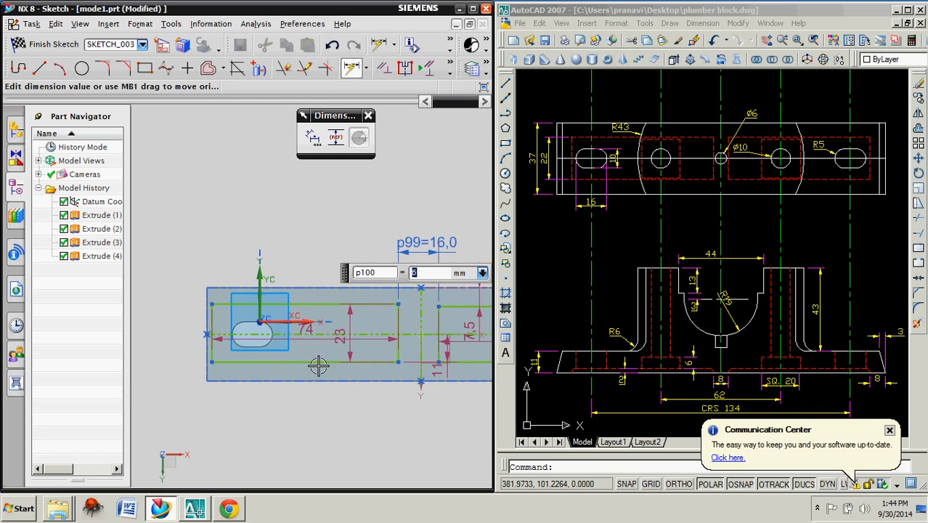
{"action": "left_click", "coordinate": [214, 325]}
{"action": "left_click", "coordinate": [209, 327]}
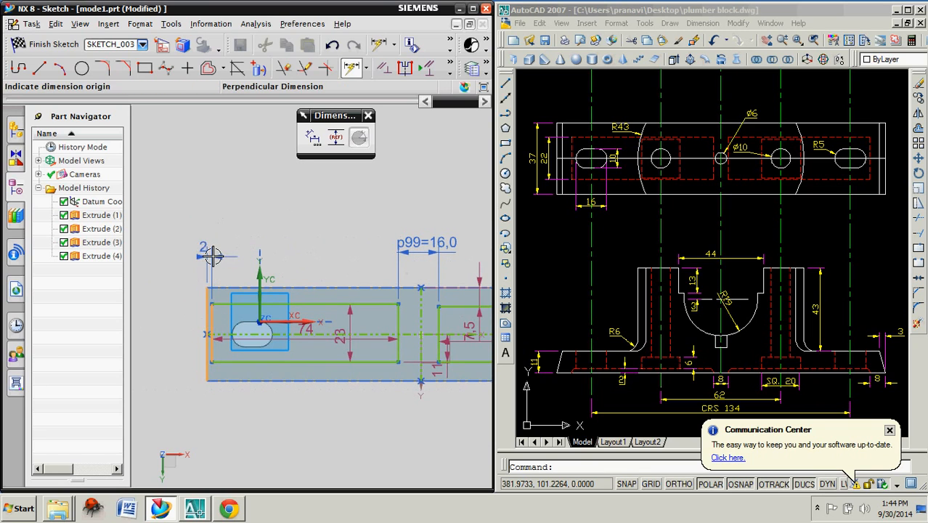
{"action": "left_click", "coordinate": [212, 255]}
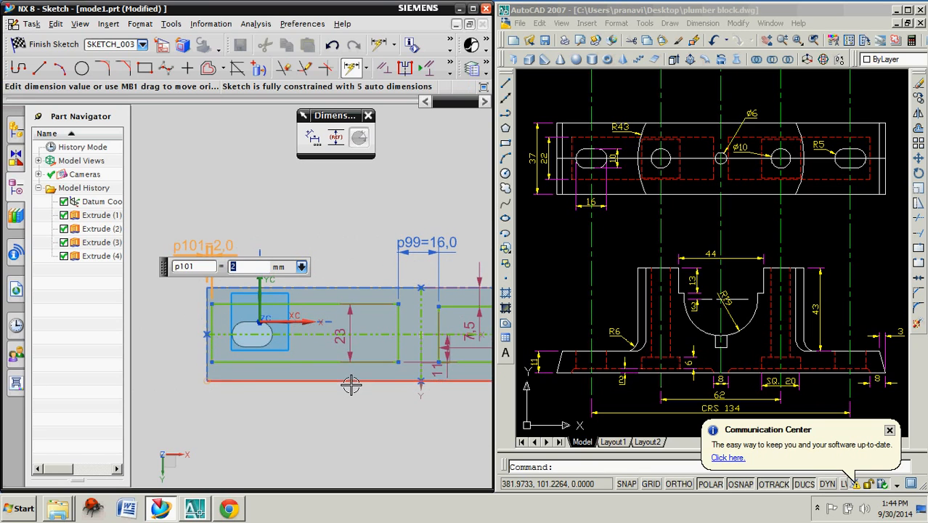
{"action": "scroll", "coordinate": [355, 389], "scroll_direction": "down", "scroll_amount": 2}
{"action": "middle_click_drag", "start_coordinate": [397, 432], "coordinate": [315, 433], "text": "shift"}
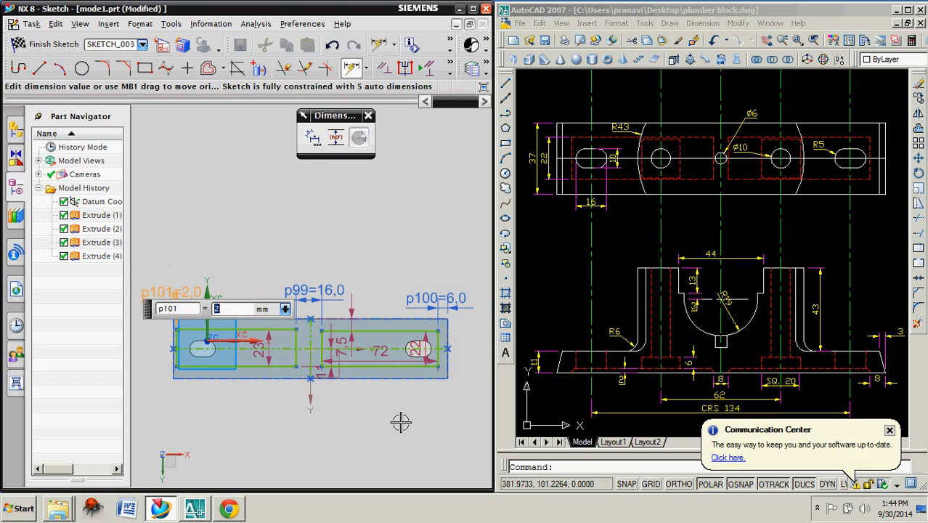
{"action": "scroll", "coordinate": [307, 394], "scroll_direction": "up", "scroll_amount": 2}
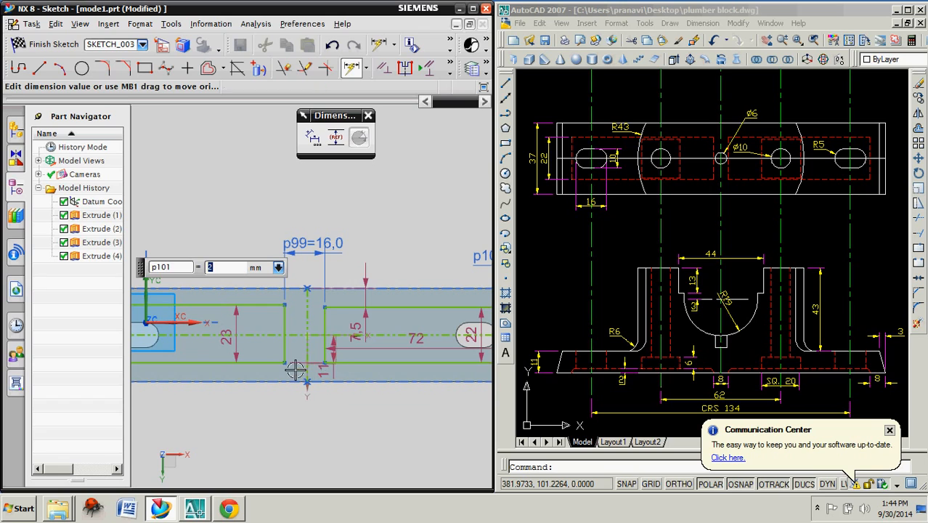
{"action": "key", "text": "Escape"}
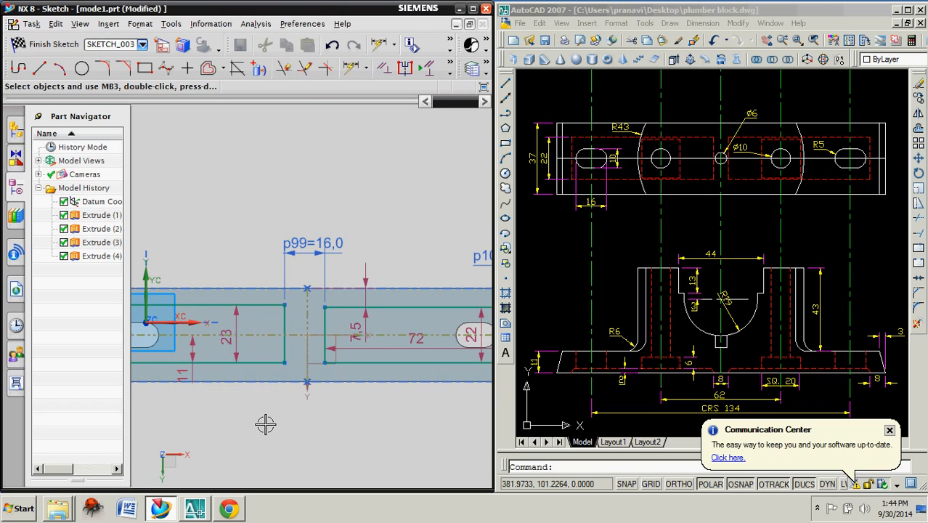
Set both the gap between the two rectangles and the right rectangle's offset from the plate end to 8 mm
{"action": "scroll", "coordinate": [265, 423], "scroll_direction": "down", "scroll_amount": 2}
{"action": "mouse_move", "coordinate": [331, 425]}
{"action": "middle_mouse_down", "text": "shift"}
{"action": "mouse_move", "coordinate": [373, 452]}
{"action": "mouse_move", "coordinate": [412, 454]}
{"action": "mouse_move", "coordinate": [331, 394]}
{"action": "mouse_move", "coordinate": [346, 379]}
{"action": "middle_mouse_up", "text": "shift"}
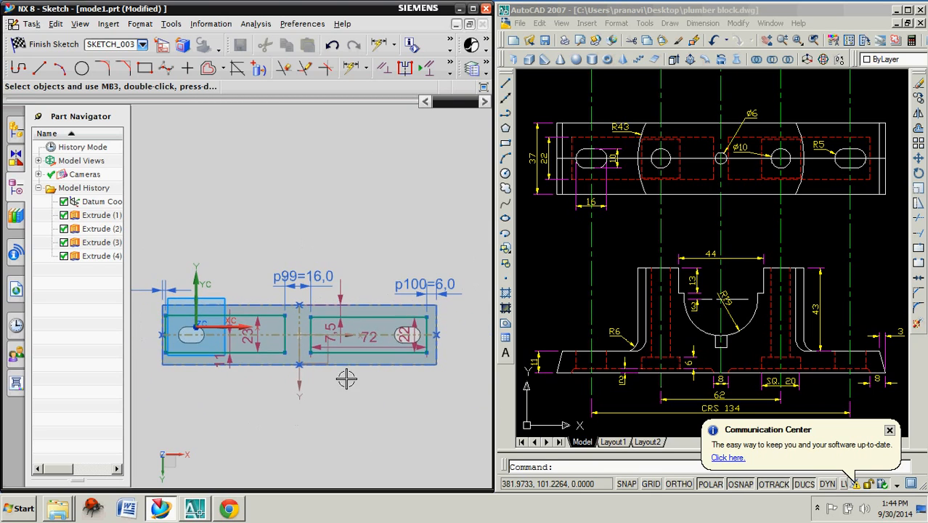
{"action": "double_click", "coordinate": [326, 296]}
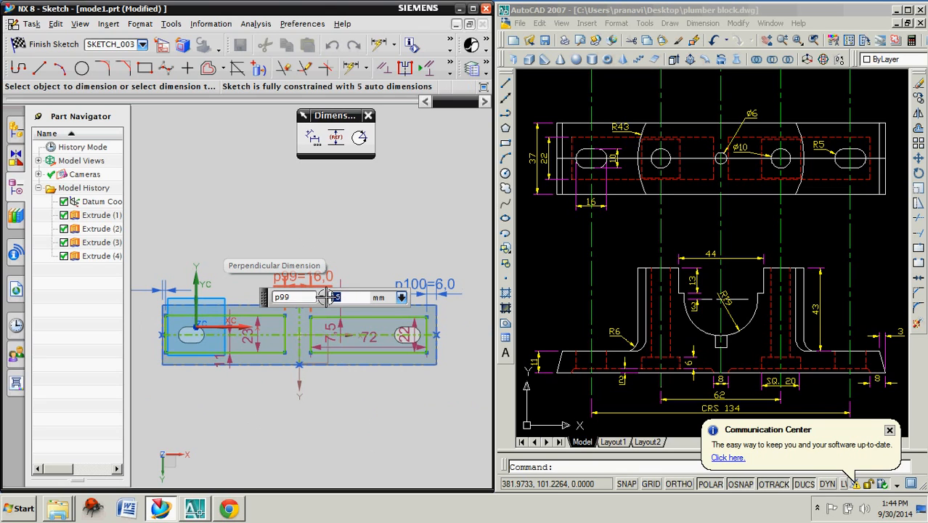
{"action": "key", "text": "Return"}
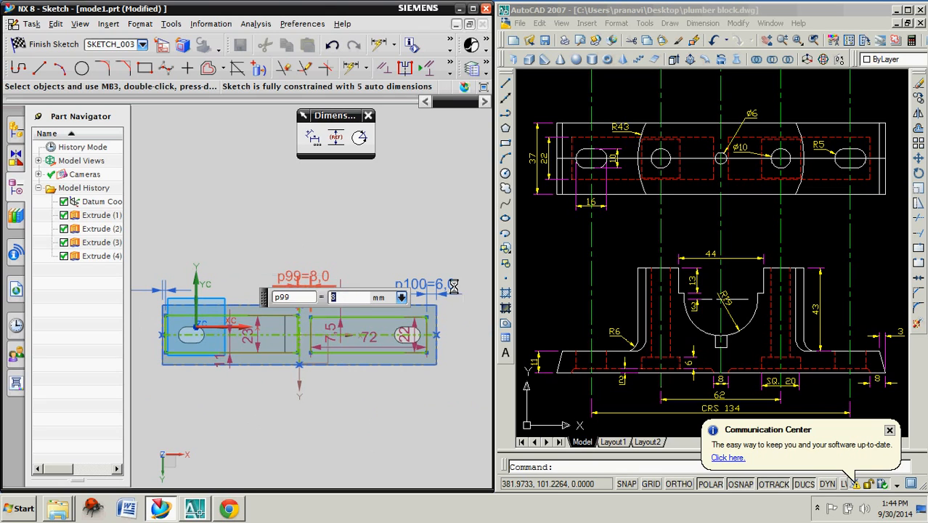
{"action": "double_click", "coordinate": [455, 287]}
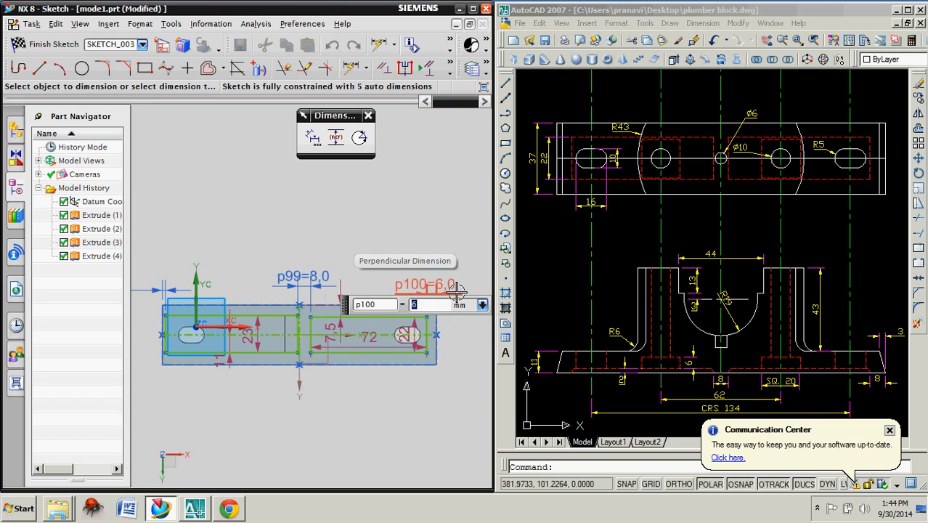
{"action": "type", "text": "8"}
{"action": "key", "text": "Return"}
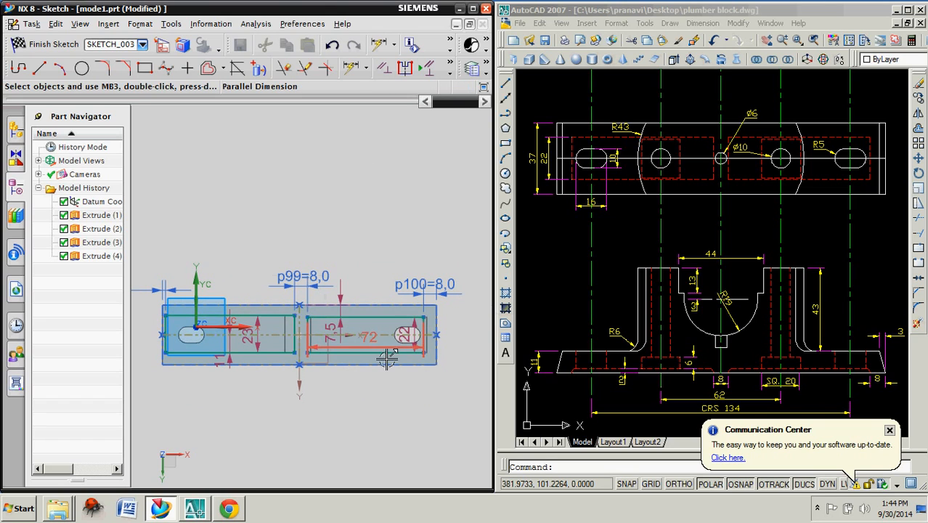
{"action": "double_click", "coordinate": [342, 332]}
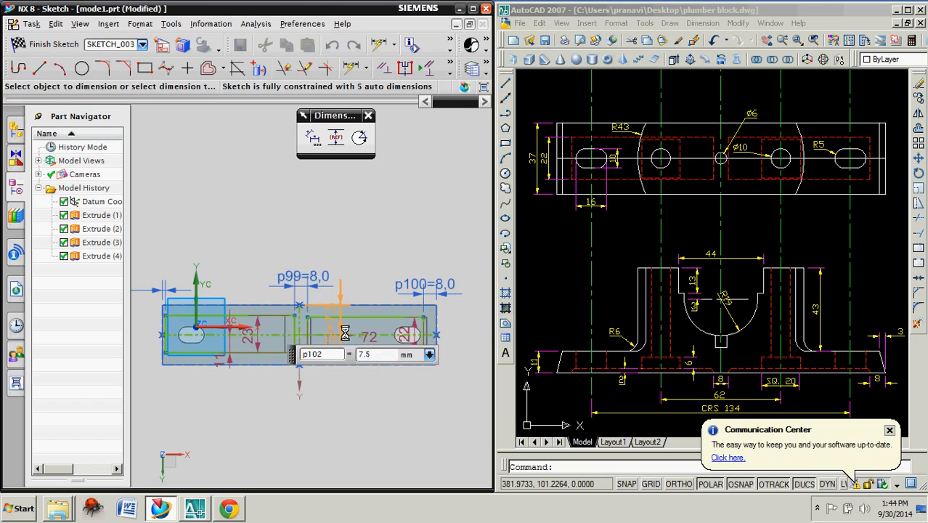
{"action": "scroll", "coordinate": [374, 336], "scroll_direction": "up", "scroll_amount": 3}
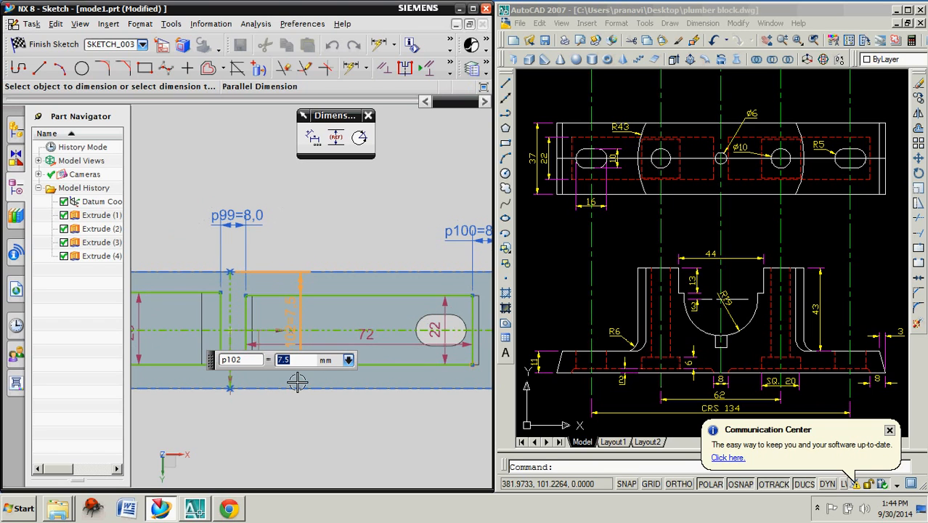
{"action": "scroll", "coordinate": [324, 390], "scroll_direction": "up", "scroll_amount": 2}
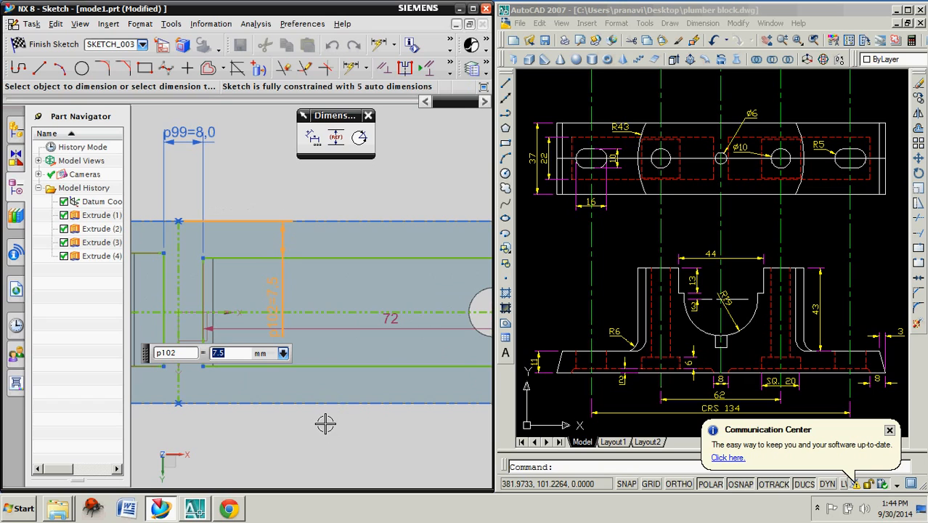
{"action": "key", "text": "Return"}
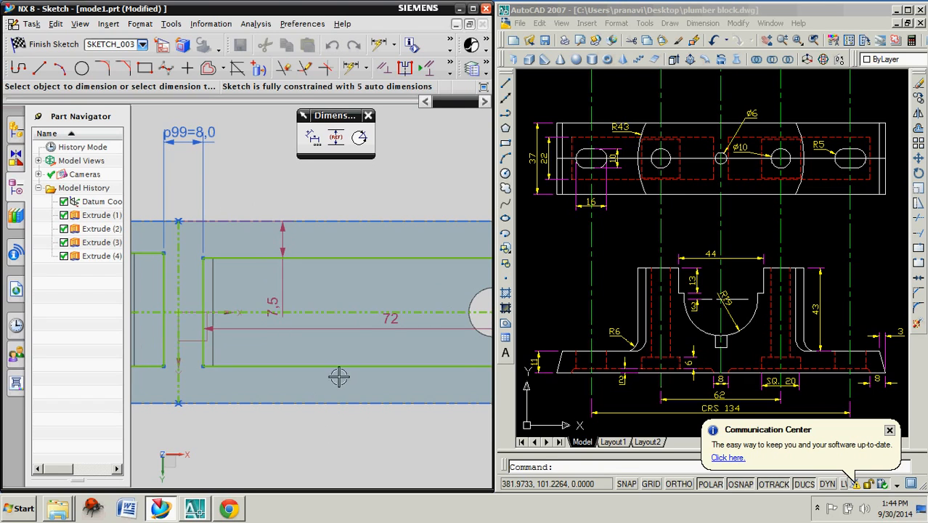
Dimension the distance from the right rectangle's upper edge to the plate's horizontal centreline
{"action": "scroll", "coordinate": [339, 377], "scroll_direction": "down", "scroll_amount": 3}
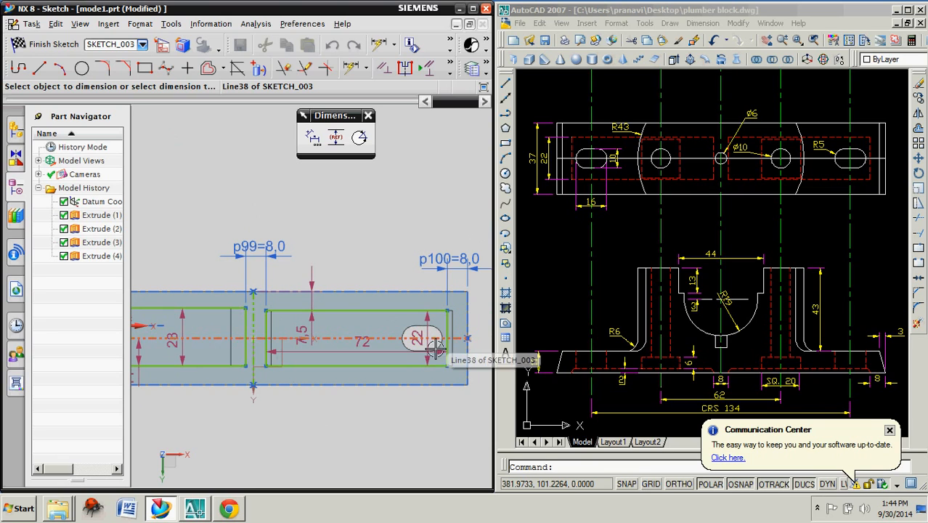
{"action": "left_click", "coordinate": [352, 70]}
{"action": "left_click", "coordinate": [356, 342]}
{"action": "left_click", "coordinate": [356, 311]}
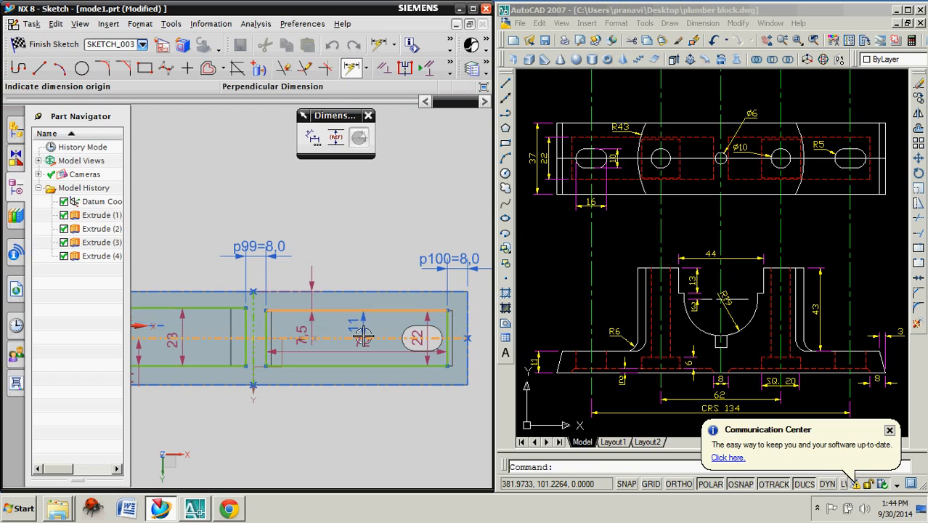
{"action": "left_click", "coordinate": [362, 335]}
{"action": "scroll", "coordinate": [362, 340], "scroll_direction": "up", "scroll_amount": 3}
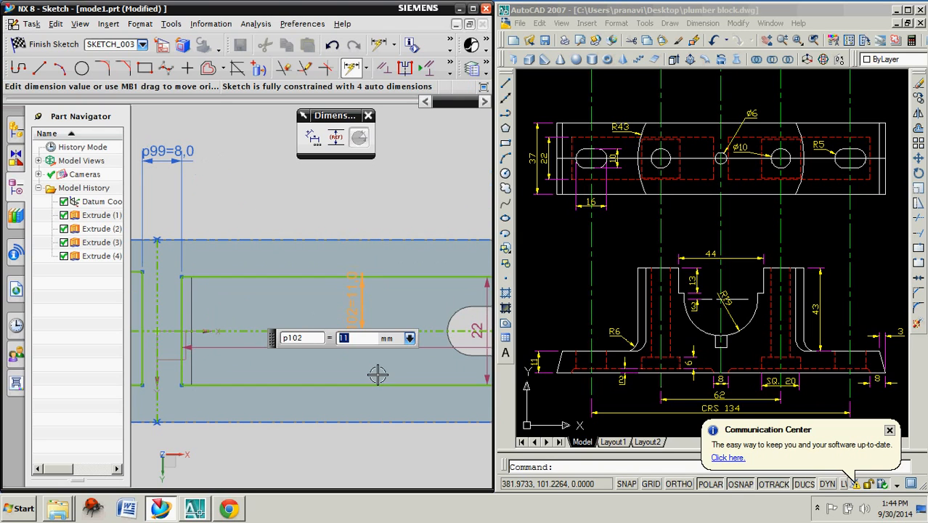
{"action": "key", "text": "Escape"}
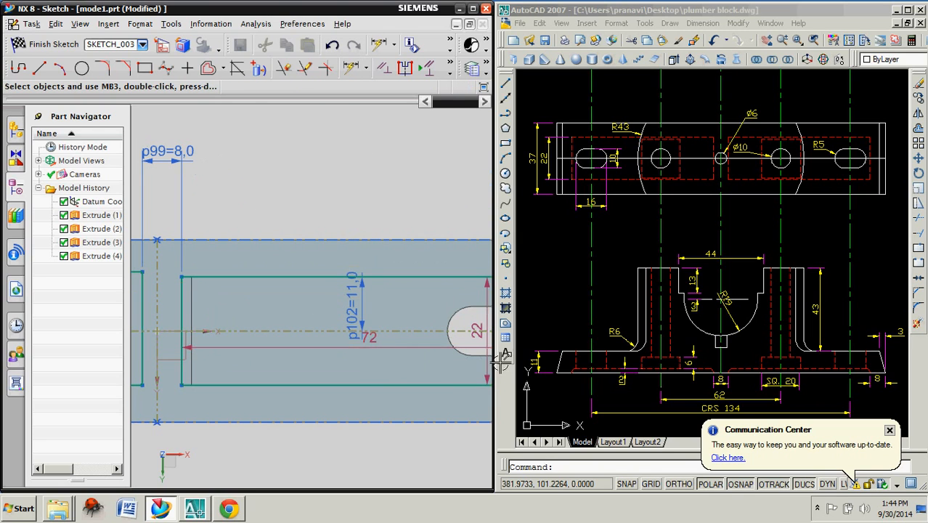
Set the distance from the right rectangle's upper edge to the horizontal centreline to 11 mm
{"action": "double_click", "coordinate": [476, 330]}
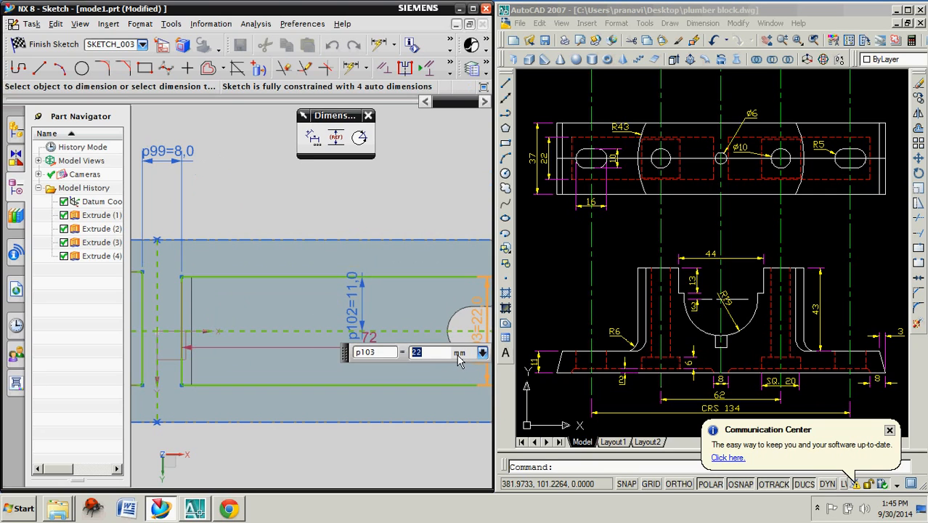
{"action": "key", "text": "Escape"}
{"action": "double_click", "coordinate": [373, 315]}
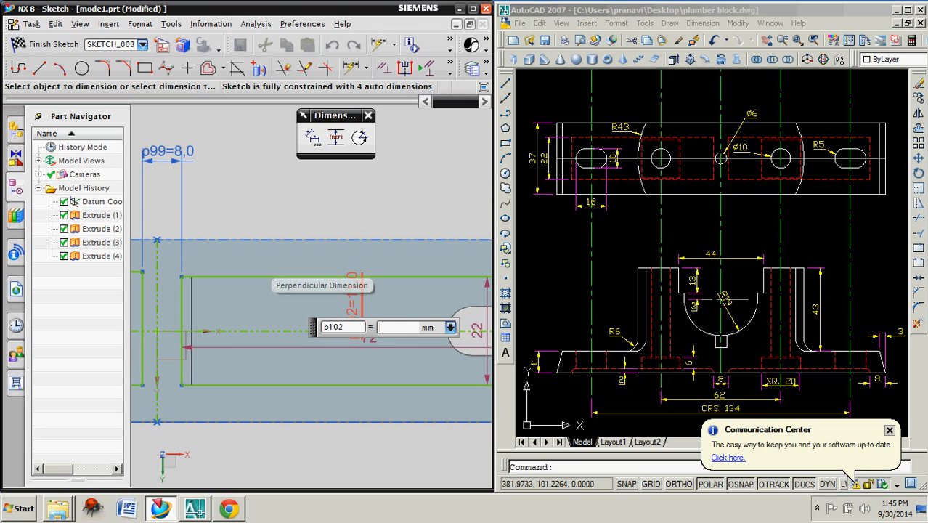
{"action": "key", "text": "Return"}
{"action": "scroll", "coordinate": [383, 337], "scroll_direction": "down", "scroll_amount": 3}
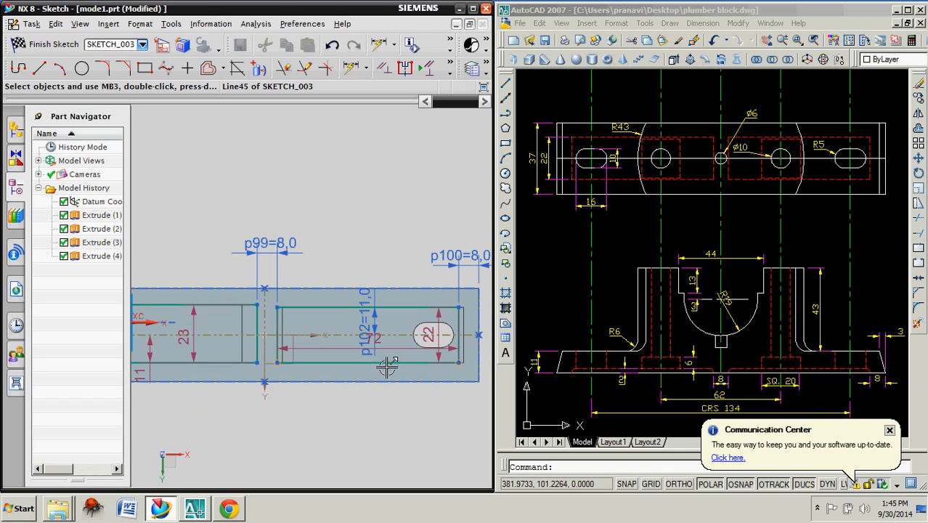
Move the right rectangle's length dimension clear of the geometry, to below the base plate
{"action": "left_click", "coordinate": [356, 363]}
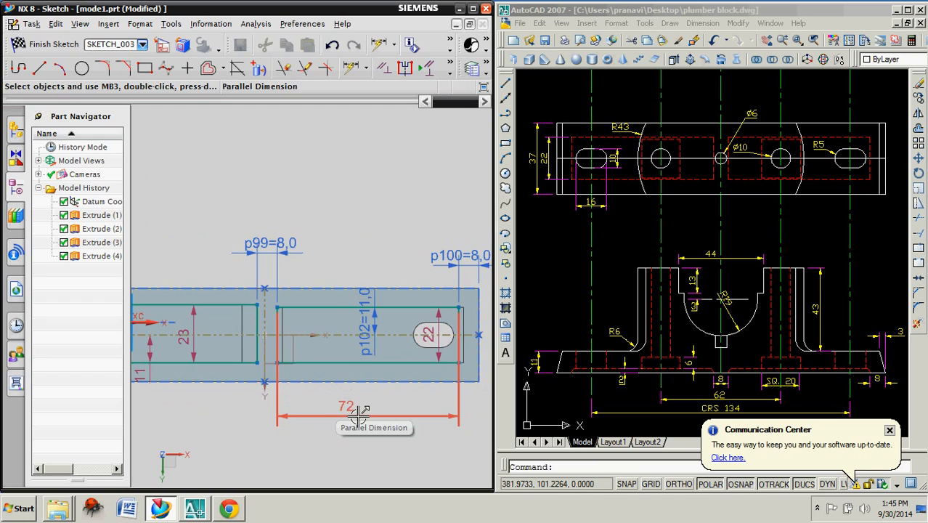
{"action": "scroll", "coordinate": [434, 399], "scroll_direction": "down", "scroll_amount": 3}
{"action": "scroll", "coordinate": [434, 399], "scroll_direction": "up", "scroll_amount": 4}
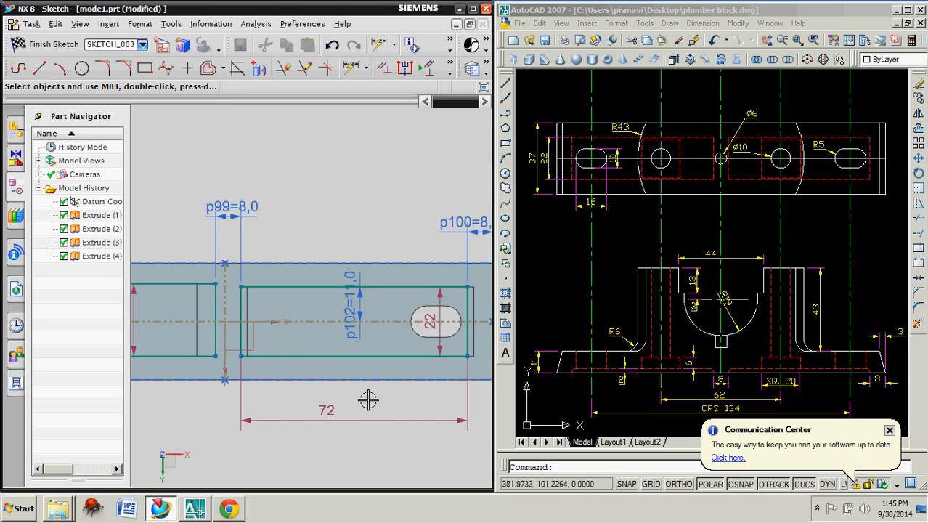
{"action": "scroll", "coordinate": [352, 400], "scroll_direction": "down", "scroll_amount": 2}
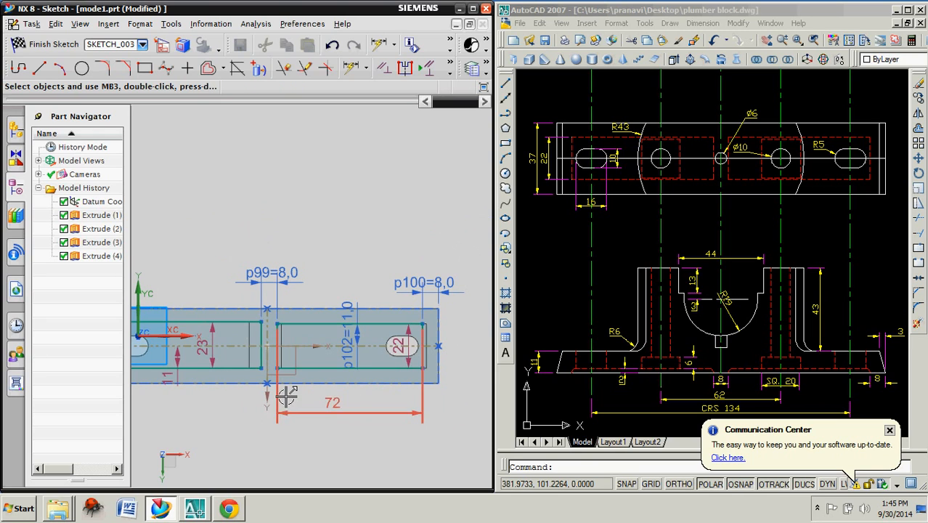
Set the left rectangle's offset from the base plate's left end to 8 mm
{"action": "middle_click_drag", "start_coordinate": [285, 396], "coordinate": [385, 398], "text": "shift"}
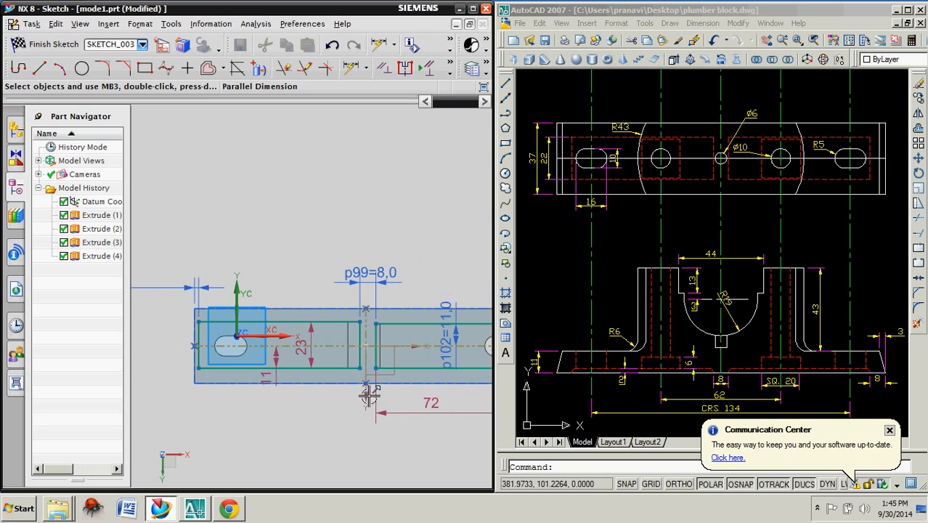
{"action": "double_click", "coordinate": [216, 289]}
{"action": "type", "text": "8"}
{"action": "key", "text": "Return"}
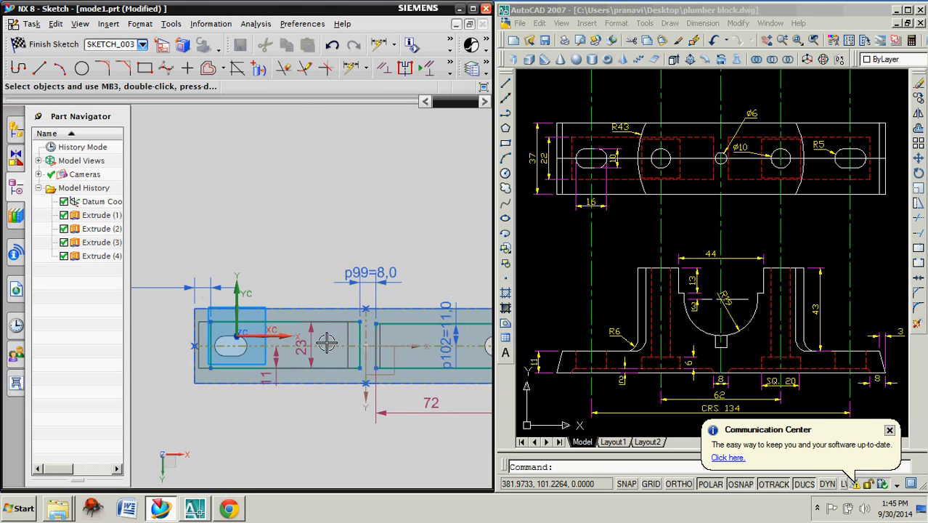
Set the left rectangle's height to 22 mm
{"action": "double_click", "coordinate": [326, 342]}
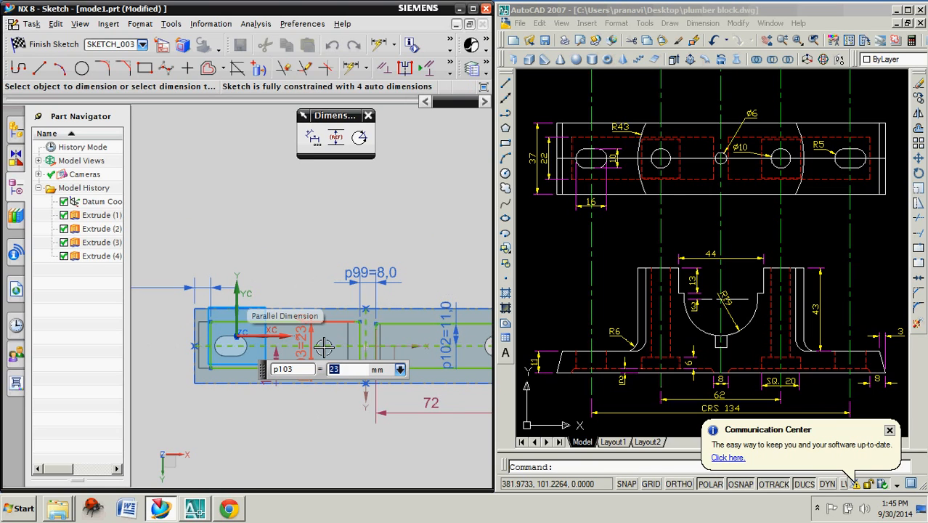
{"action": "key", "text": "Return"}
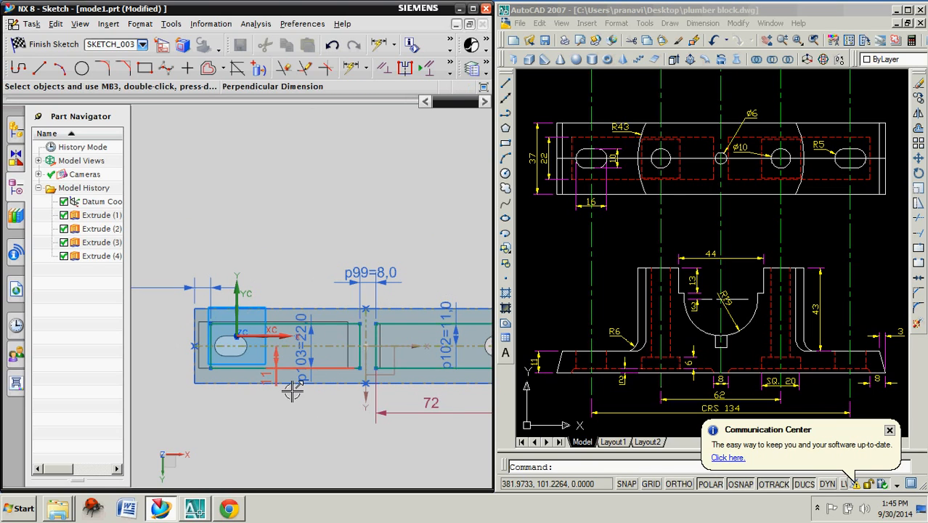
{"action": "double_click", "coordinate": [292, 389]}
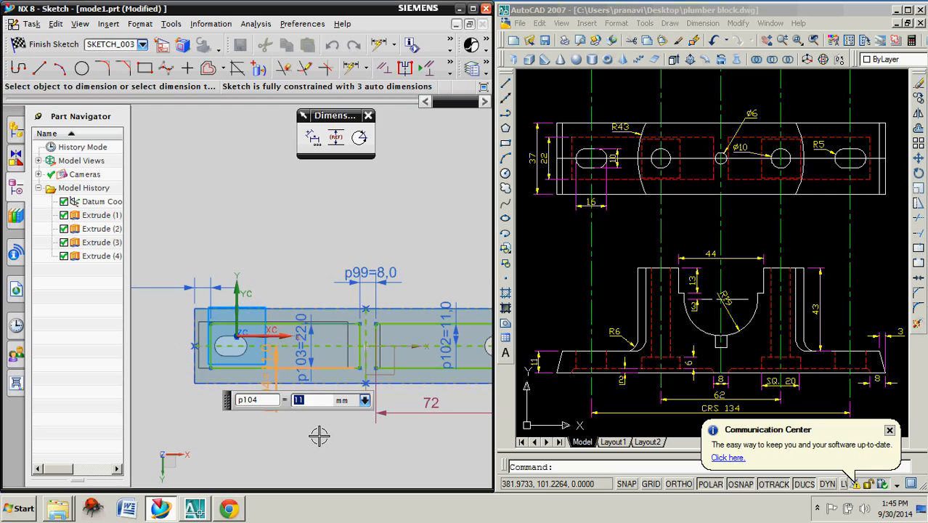
{"action": "key", "text": "Escape"}
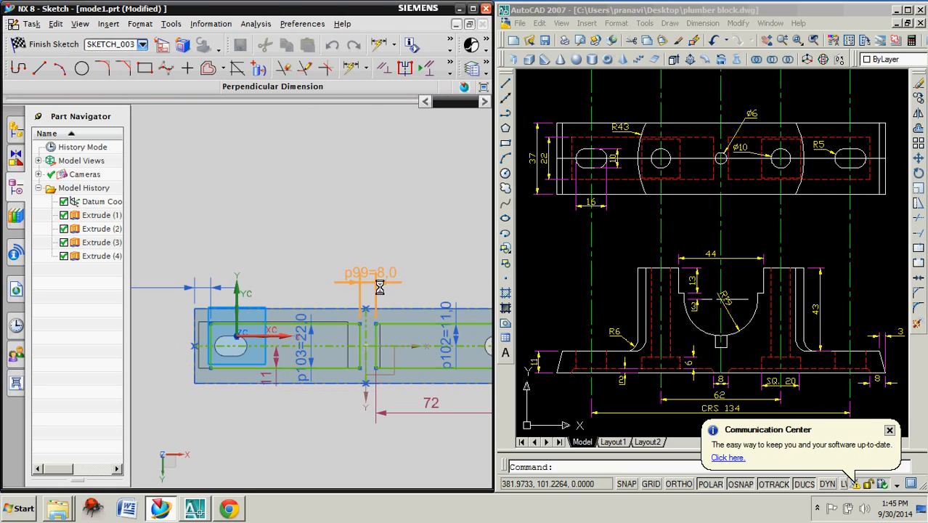
{"action": "double_click", "coordinate": [370, 274]}
{"action": "key", "text": "Escape"}
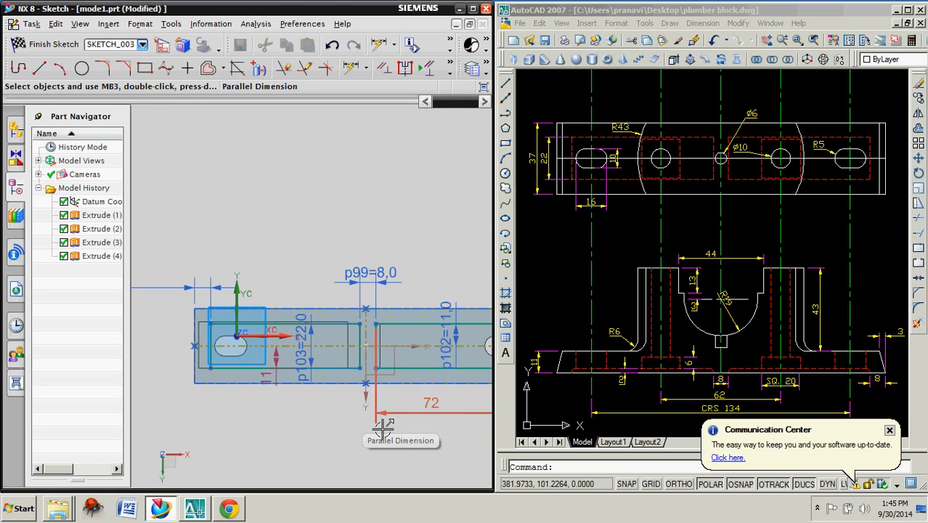
Dimension the left rectangle's inner edge from the plate's vertical centreline and set the distance to 4 mm
{"action": "middle_click_drag", "start_coordinate": [414, 452], "coordinate": [310, 451], "text": "shift"}
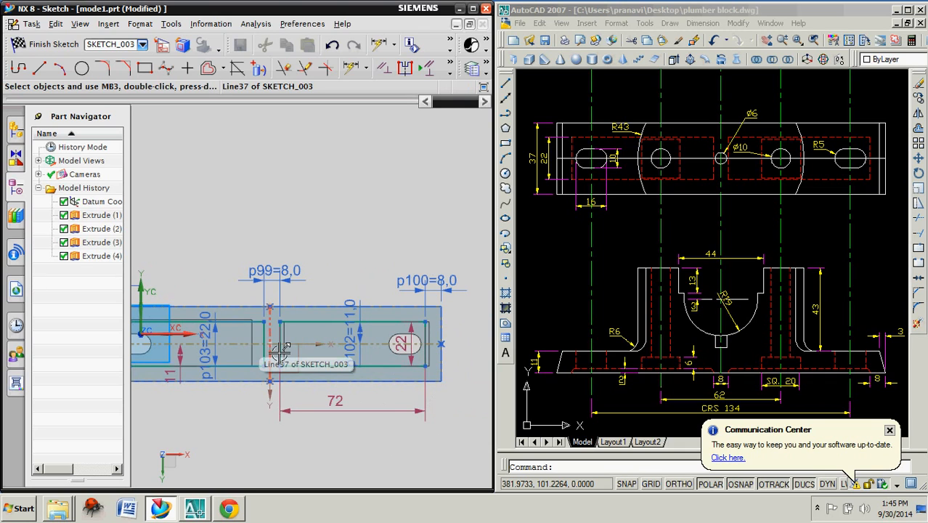
{"action": "left_click", "coordinate": [358, 73]}
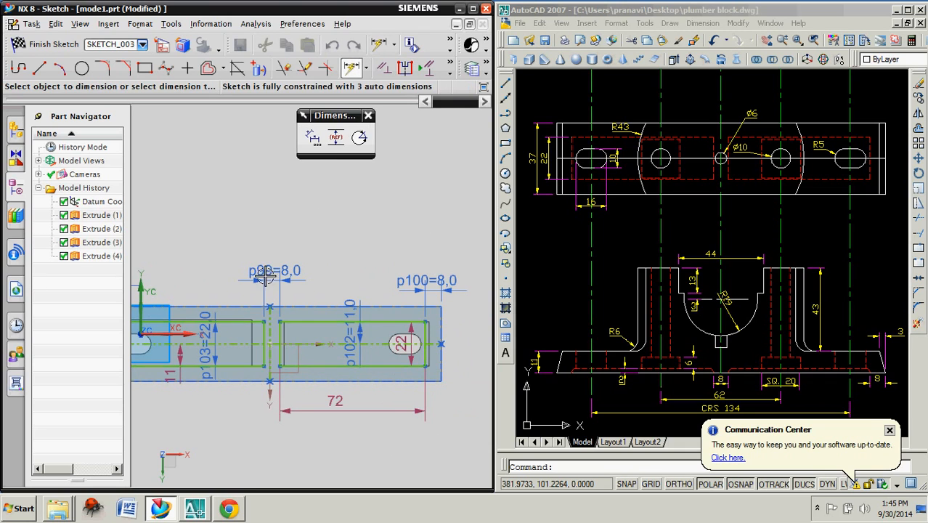
{"action": "left_click", "coordinate": [281, 349]}
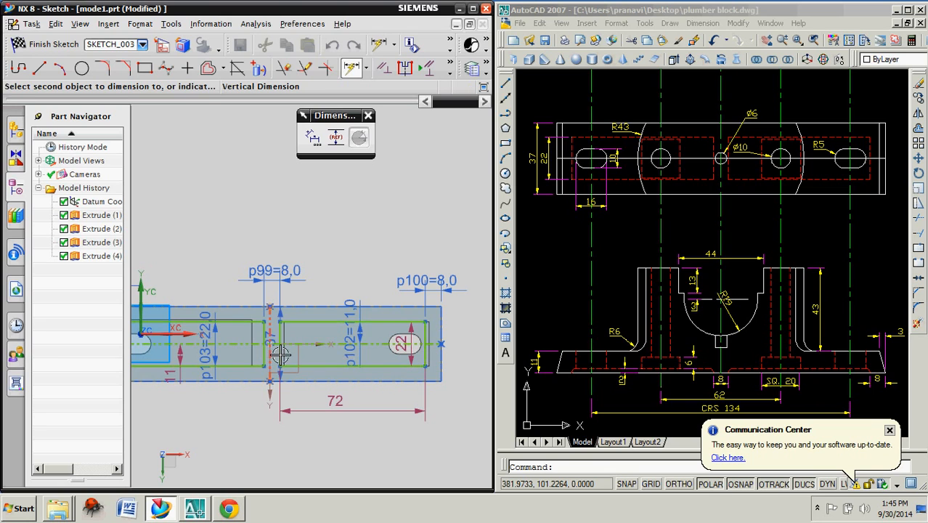
{"action": "left_click", "coordinate": [266, 374]}
{"action": "left_click", "coordinate": [266, 424]}
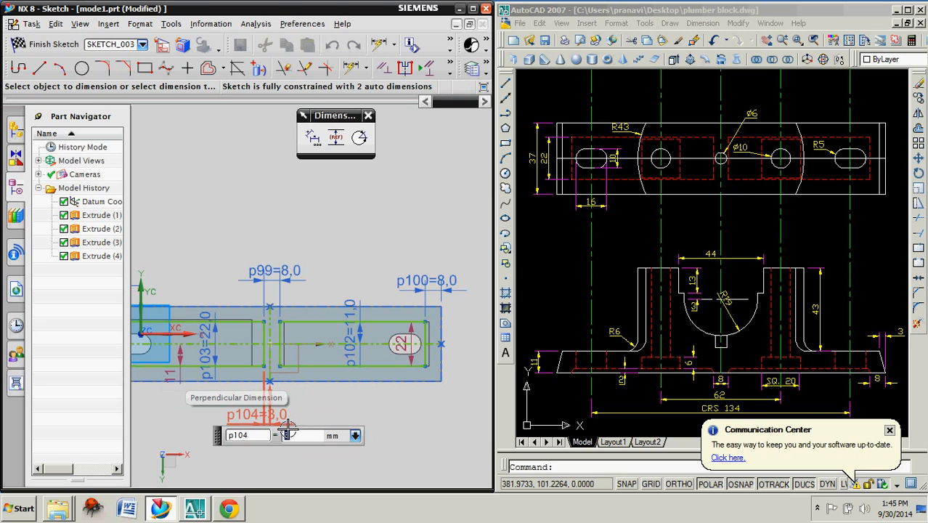
{"action": "type", "text": "4"}
{"action": "key", "text": "Return"}
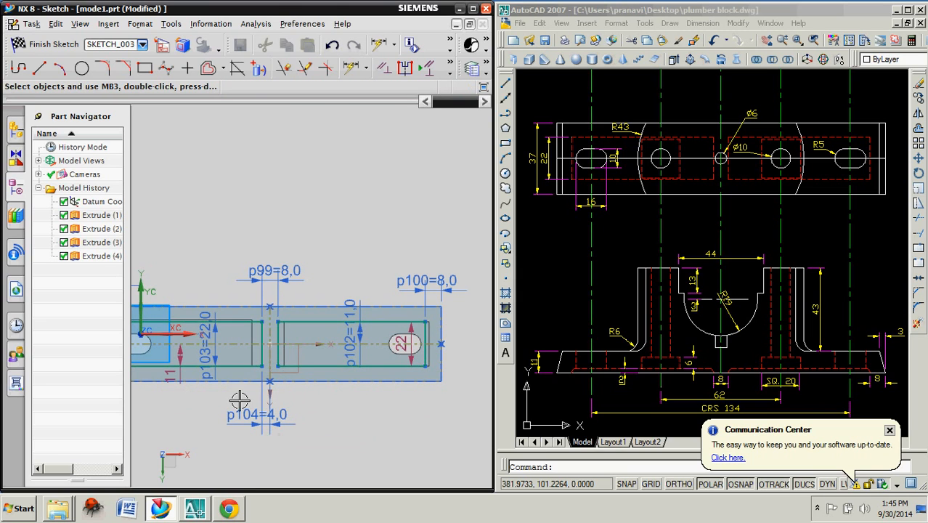
Finish the sketch and extrude both rectangles 2 mm into the base plate with the Subtract option
{"action": "scroll", "coordinate": [240, 400], "scroll_direction": "up", "scroll_amount": 1}
{"action": "scroll", "coordinate": [196, 369], "scroll_direction": "down", "scroll_amount": 2}
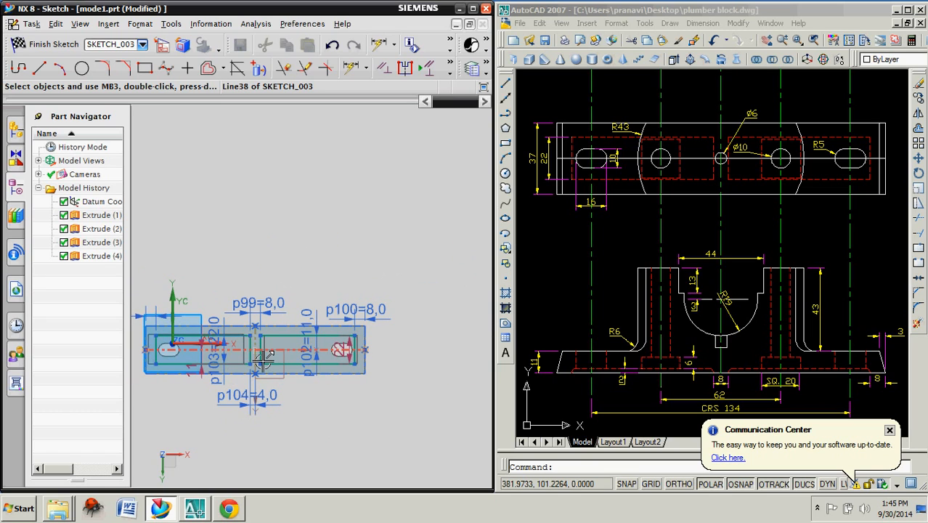
{"action": "left_click", "coordinate": [54, 45]}
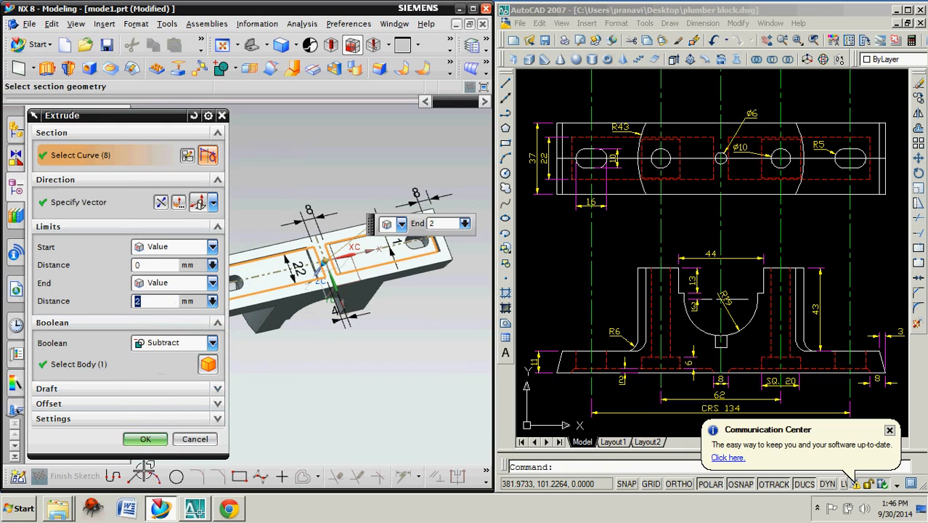
{"action": "left_click", "coordinate": [154, 442]}
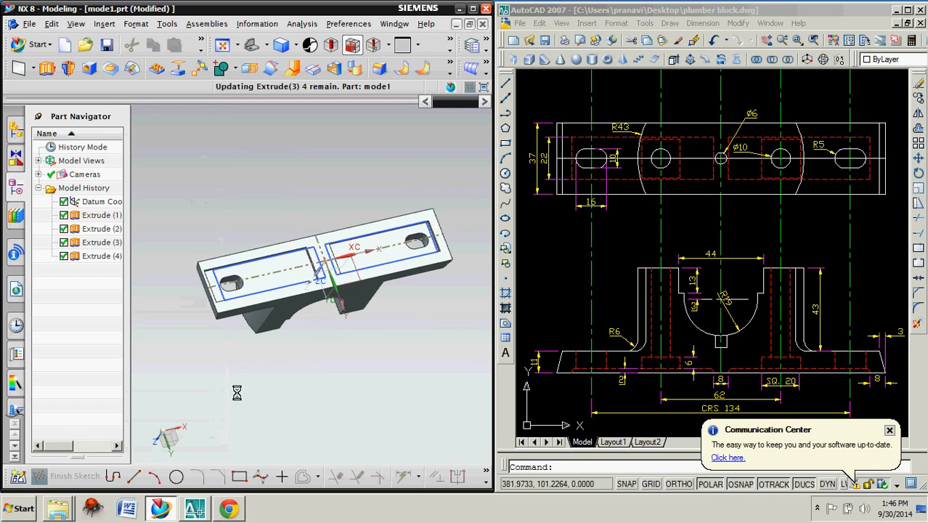
Start a new sketch on the floor of the left recess on the underside of the base plate
{"action": "mouse_move", "coordinate": [304, 333]}
{"action": "middle_mouse_down"}
{"action": "mouse_move", "coordinate": [305, 352]}
{"action": "mouse_move", "coordinate": [289, 336]}
{"action": "mouse_move", "coordinate": [291, 353]}
{"action": "mouse_move", "coordinate": [297, 347]}
{"action": "middle_mouse_up"}
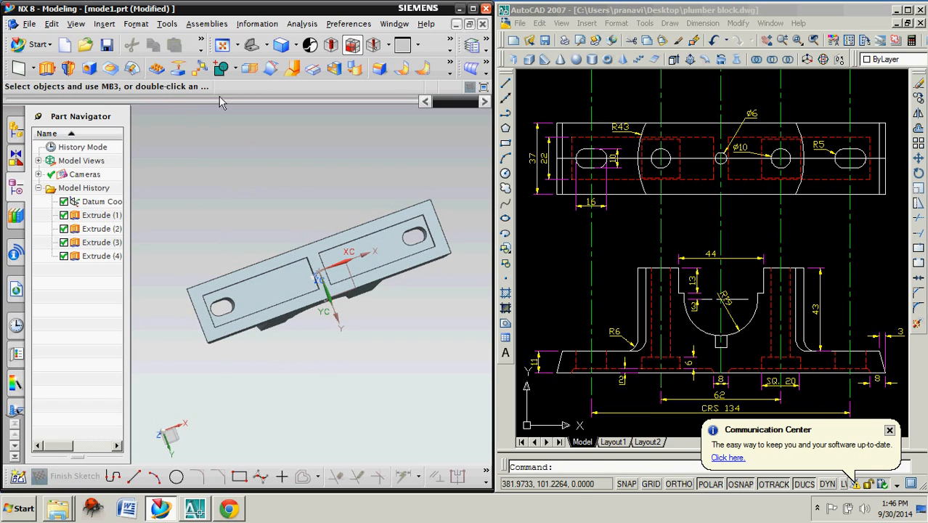
{"action": "left_click", "coordinate": [297, 289]}
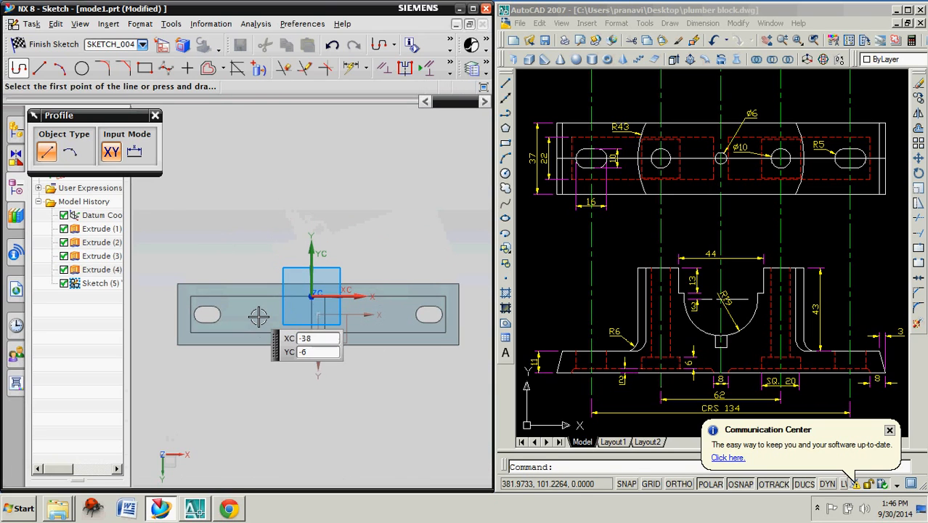
{"action": "scroll", "coordinate": [260, 315], "scroll_direction": "up", "scroll_amount": 4}
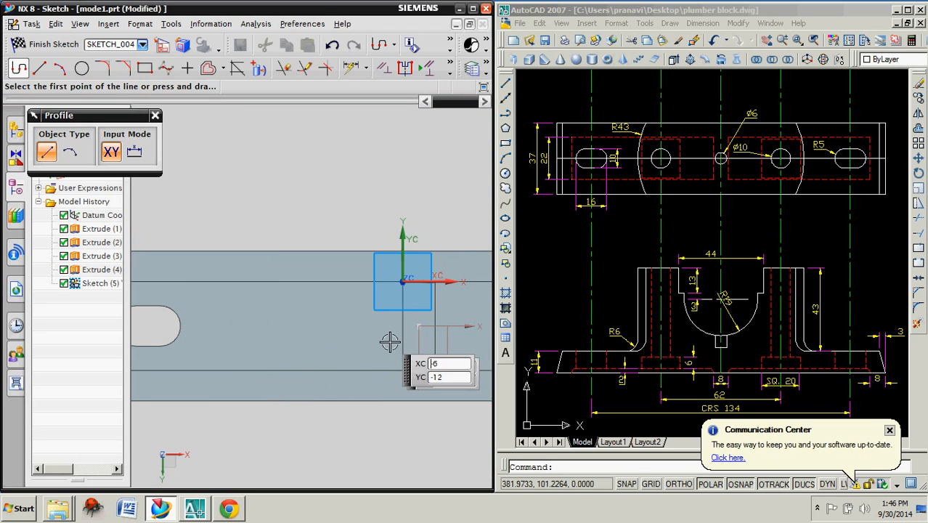
{"action": "scroll", "coordinate": [414, 270], "scroll_direction": "down", "scroll_amount": 2}
{"action": "middle_click_drag", "start_coordinate": [490, 284], "coordinate": [379, 283], "text": "shift"}
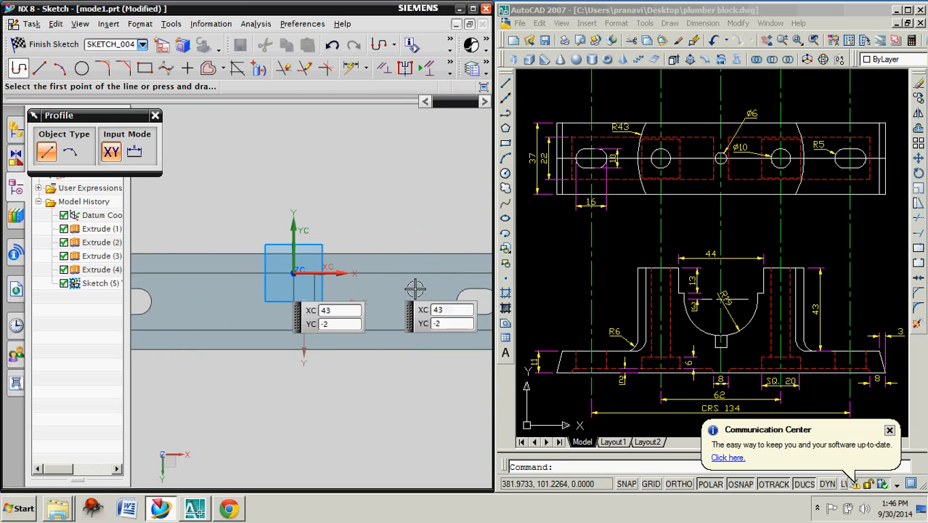
Sketch two rectangles either side of the plate's centre, about 14 × 16 mm on the left and 19 × 13 mm on the right
{"action": "left_click", "coordinate": [145, 68]}
{"action": "left_click", "coordinate": [238, 281]}
{"action": "left_click", "coordinate": [284, 332]}
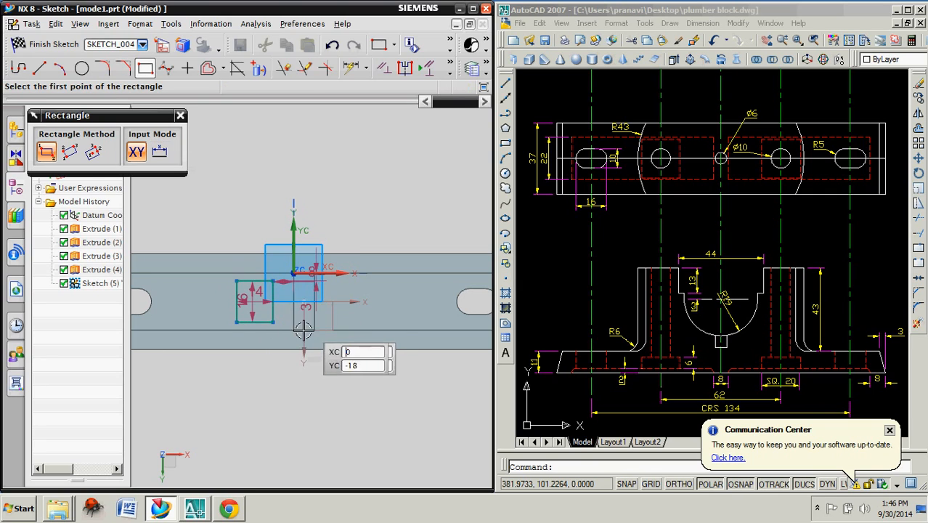
{"action": "left_click", "coordinate": [354, 295]}
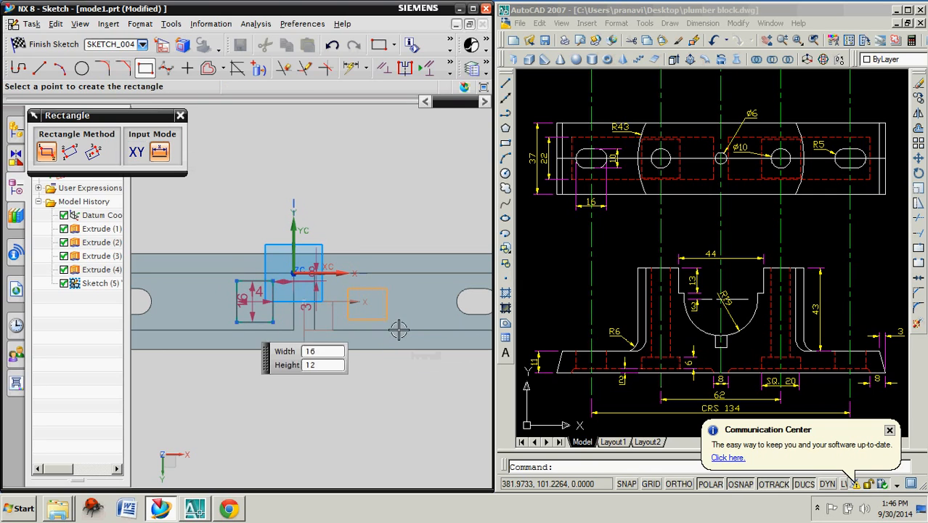
{"action": "left_click", "coordinate": [406, 332]}
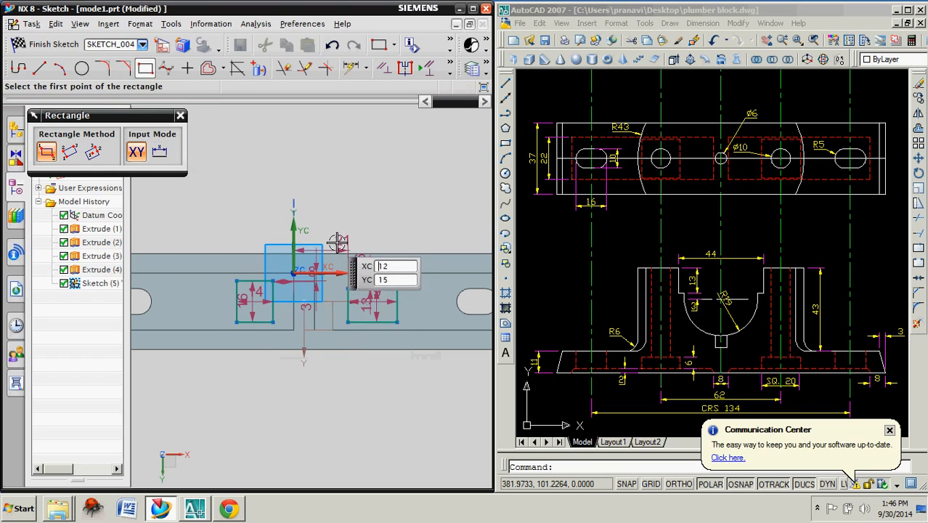
{"action": "key", "text": "Escape"}
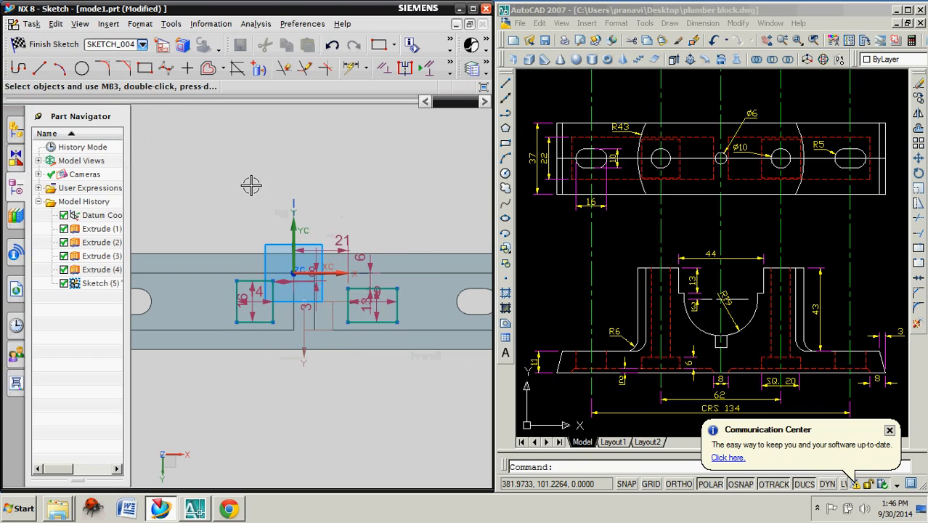
Draw a vertical line through each rectangle, from the base plate's upper edge to its lower edge
{"action": "left_click", "coordinate": [45, 74]}
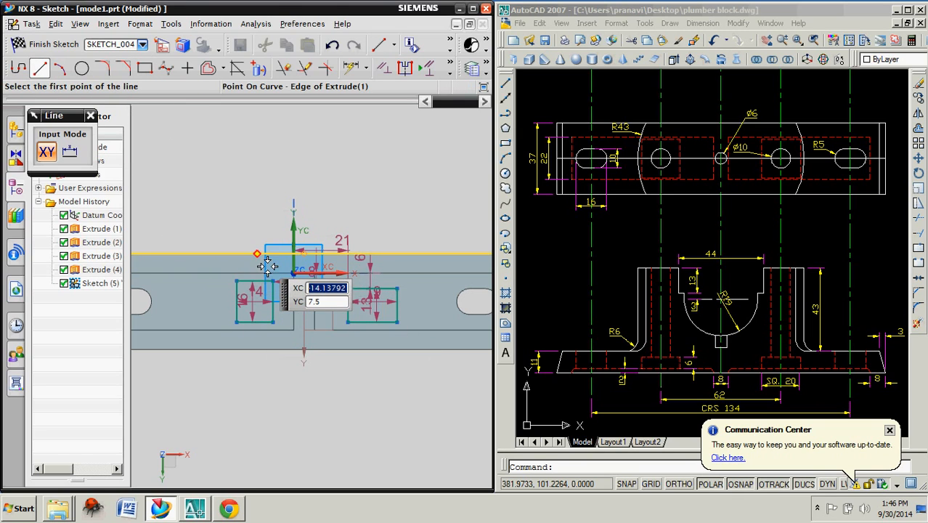
{"action": "left_click", "coordinate": [268, 266]}
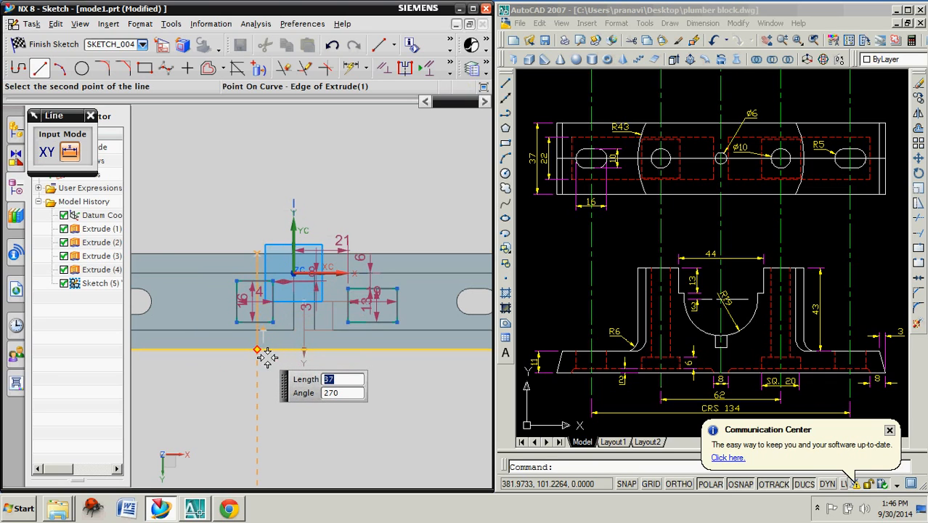
{"action": "left_click", "coordinate": [267, 353]}
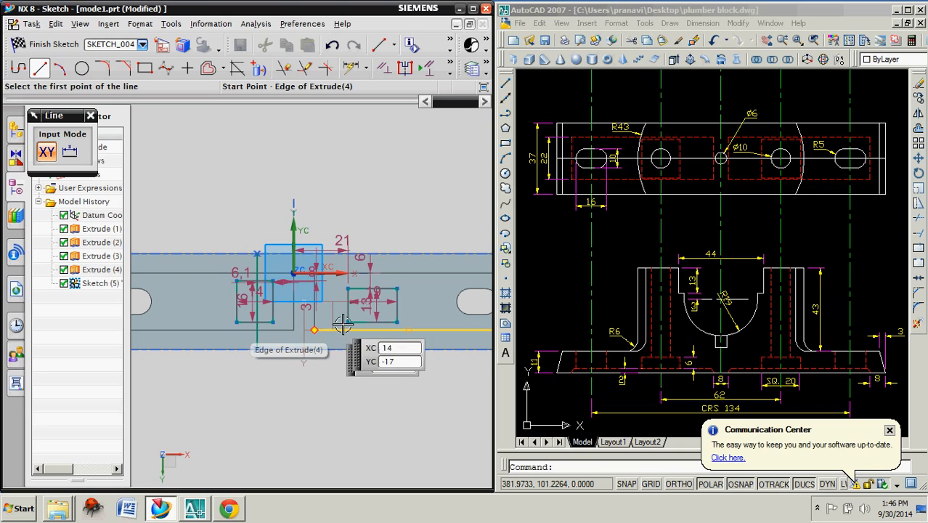
{"action": "left_click", "coordinate": [372, 254]}
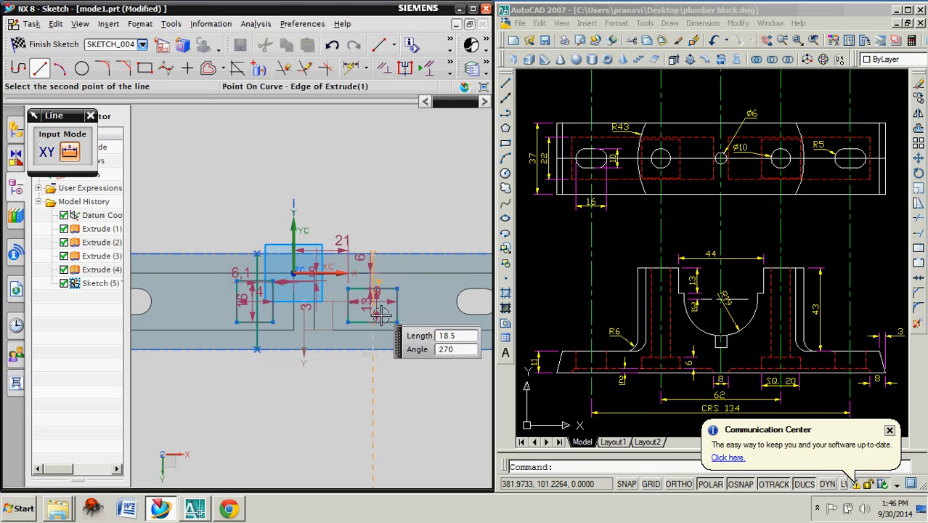
{"action": "left_click", "coordinate": [383, 356]}
{"action": "key", "text": "Escape"}
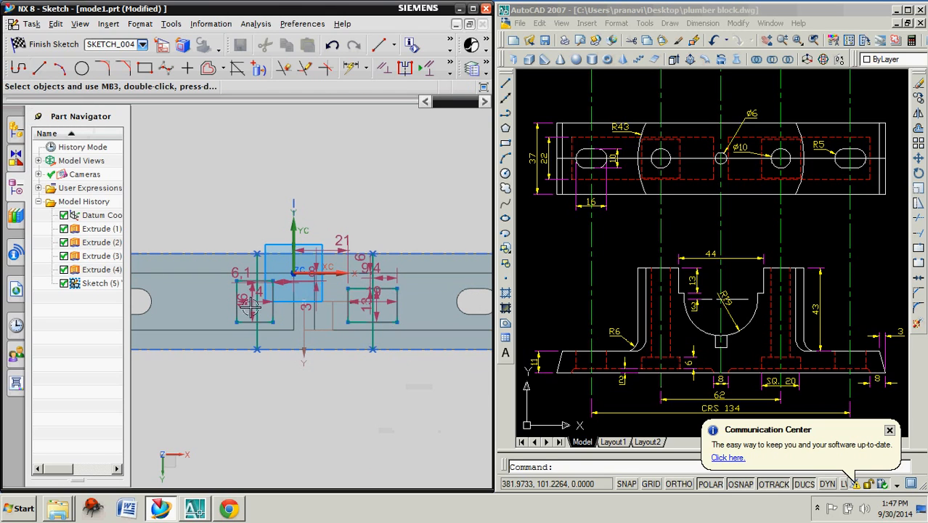
Dimension the horizontal distance of each vertical line from the sketch's vertical axis, placing both dimensions above the plate
{"action": "left_click", "coordinate": [351, 68]}
{"action": "left_click", "coordinate": [267, 283]}
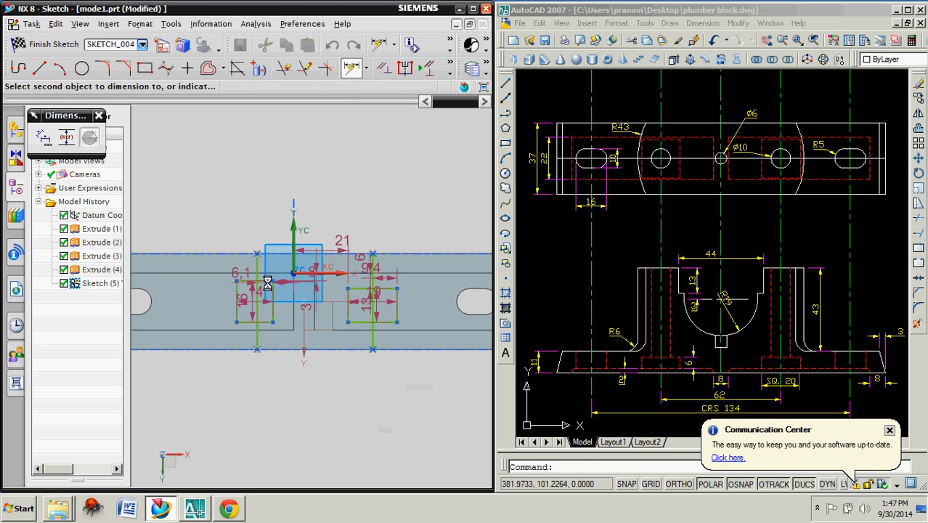
{"action": "left_click", "coordinate": [304, 273]}
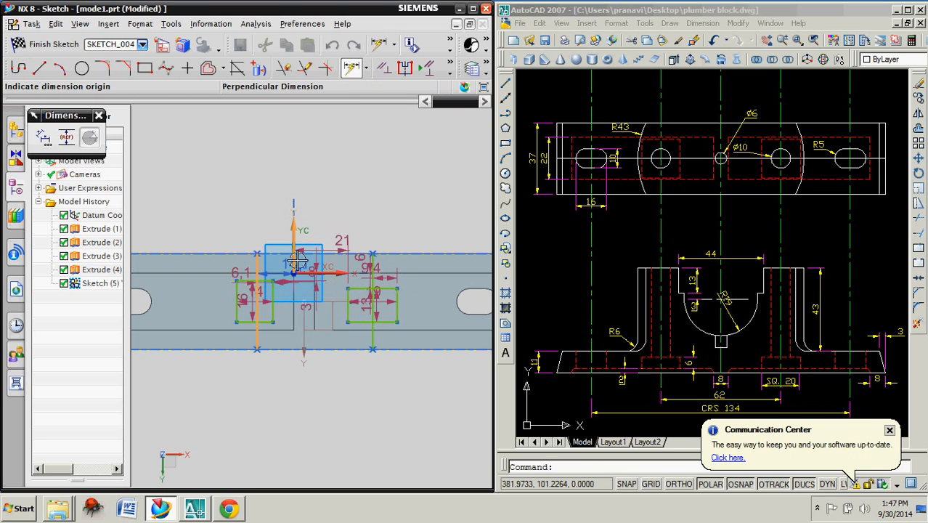
{"action": "left_click", "coordinate": [282, 186]}
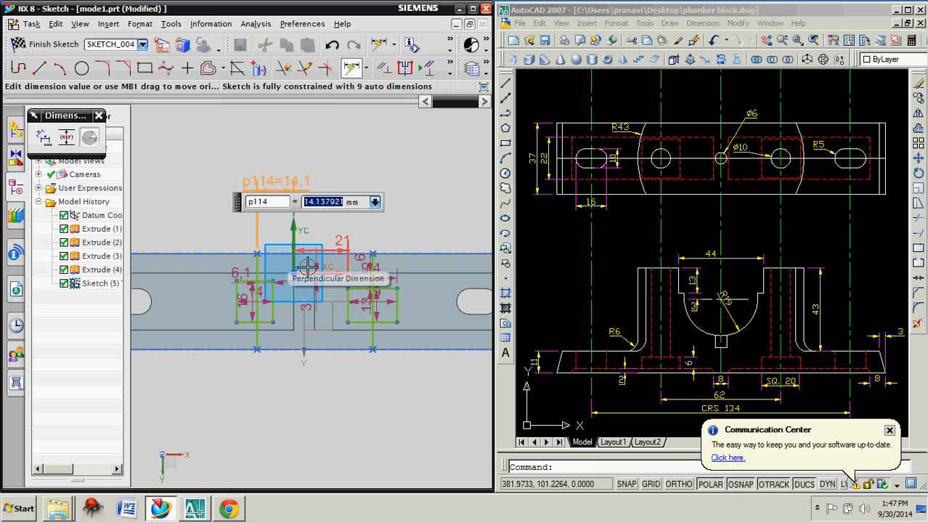
{"action": "left_click", "coordinate": [346, 298]}
{"action": "left_click", "coordinate": [373, 290]}
{"action": "left_click", "coordinate": [361, 201]}
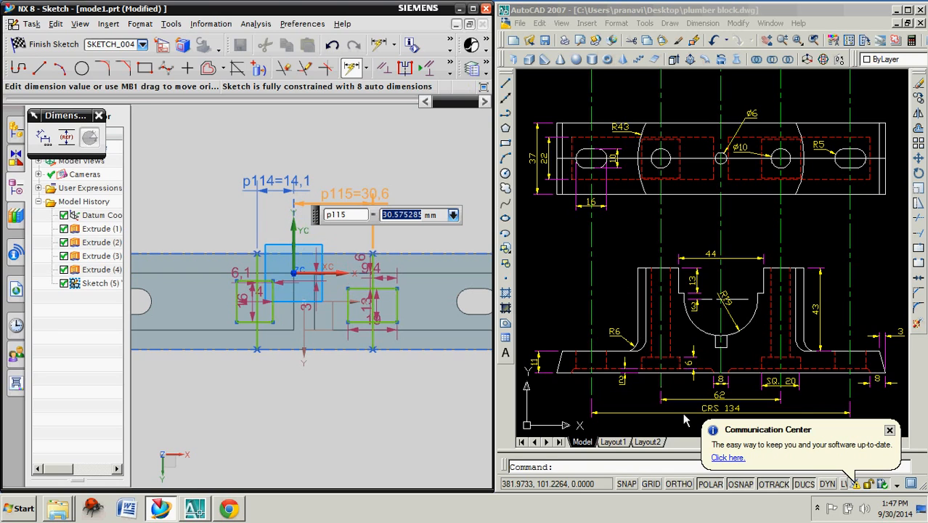
Set the distances of the left and right vertical lines from the vertical axis to 31 mm each
{"action": "left_click", "coordinate": [273, 183]}
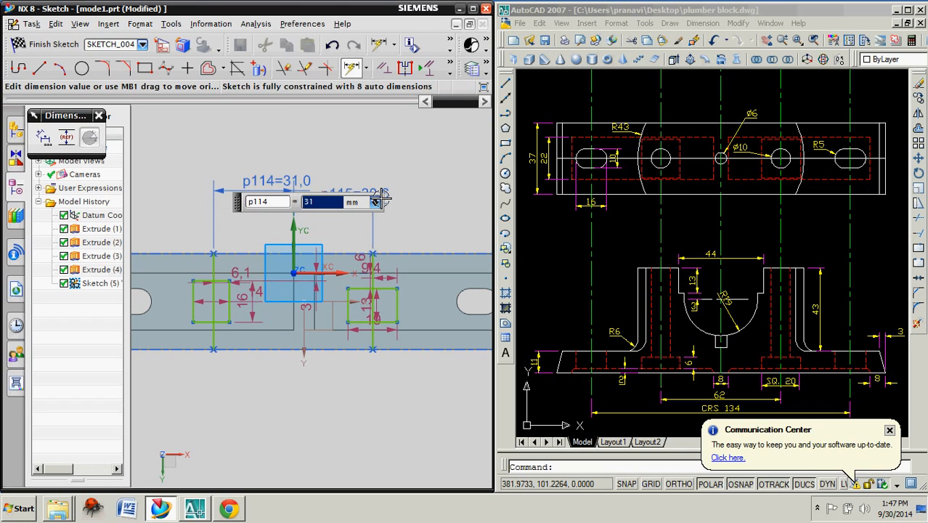
{"action": "key", "text": "Escape"}
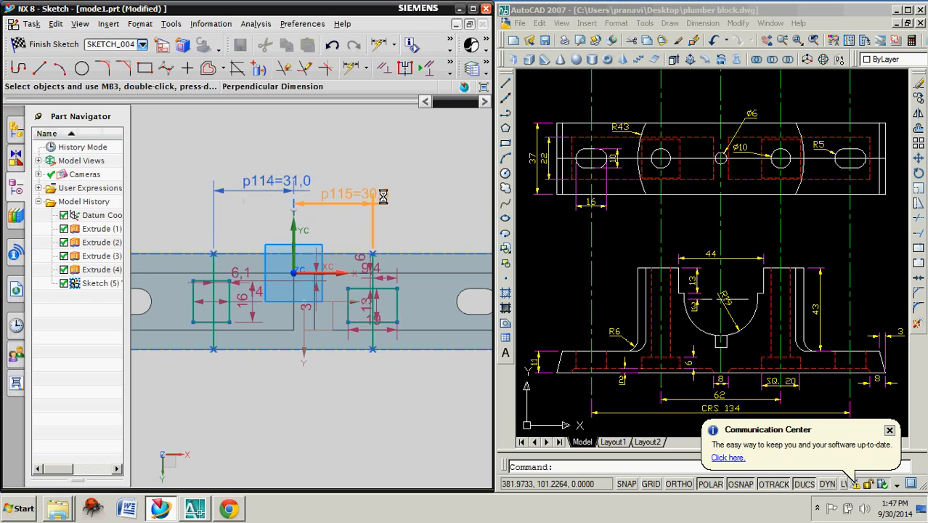
{"action": "double_click", "coordinate": [383, 198]}
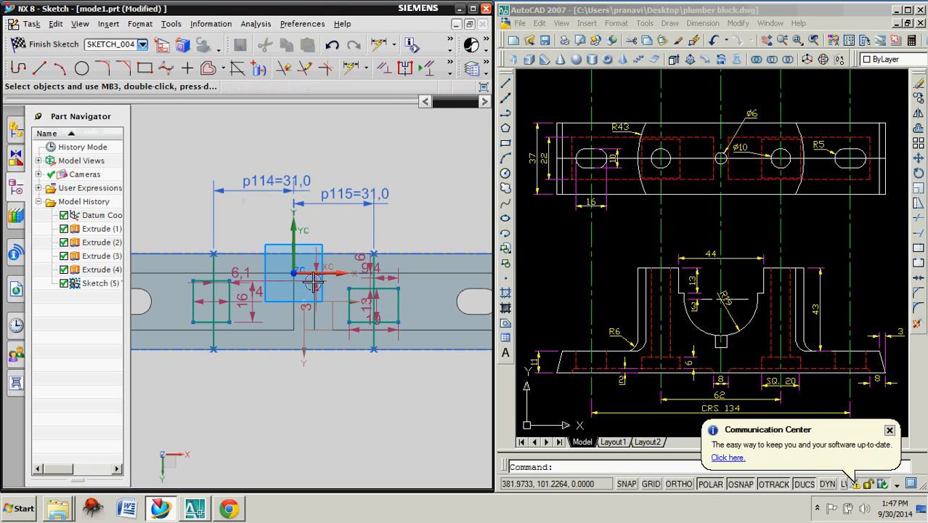
{"action": "scroll", "coordinate": [265, 331], "scroll_direction": "up", "scroll_amount": 2}
{"action": "scroll", "coordinate": [265, 330], "scroll_direction": "down", "scroll_amount": 2}
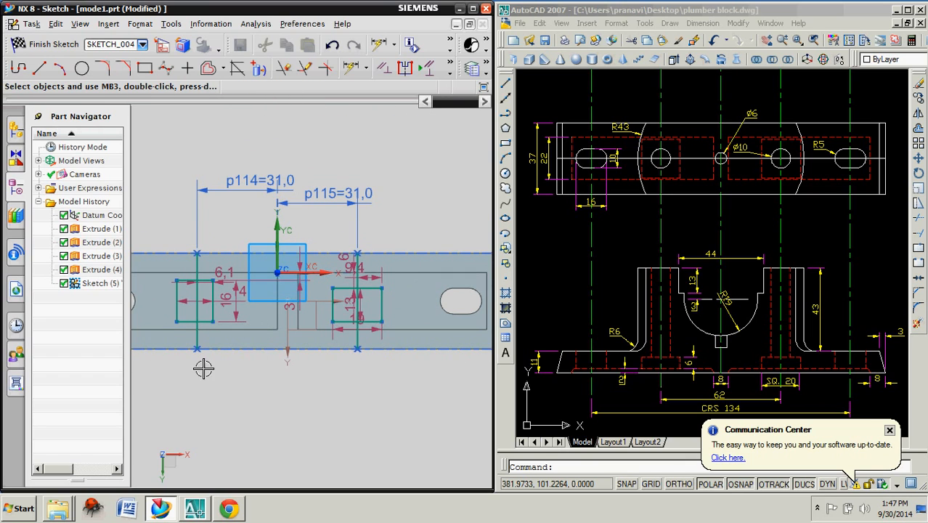
{"action": "left_click", "coordinate": [198, 334]}
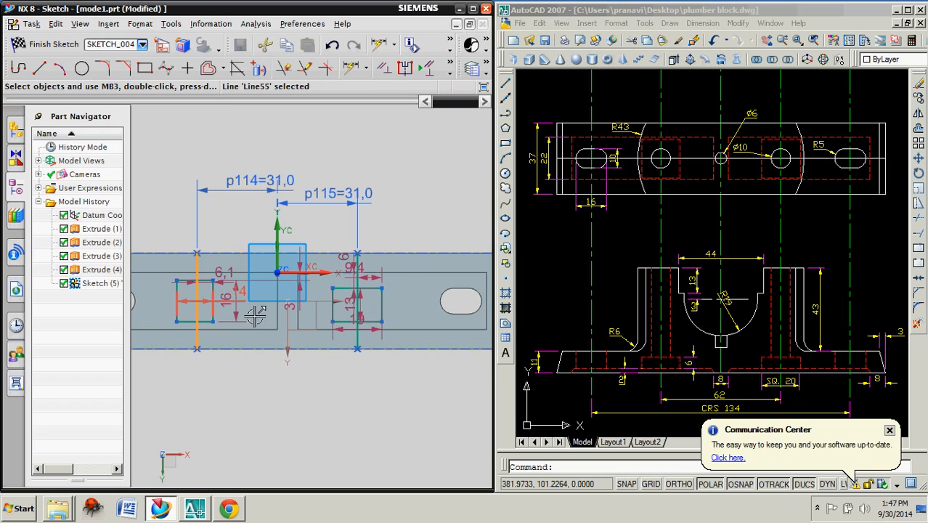
{"action": "left_click", "coordinate": [385, 67]}
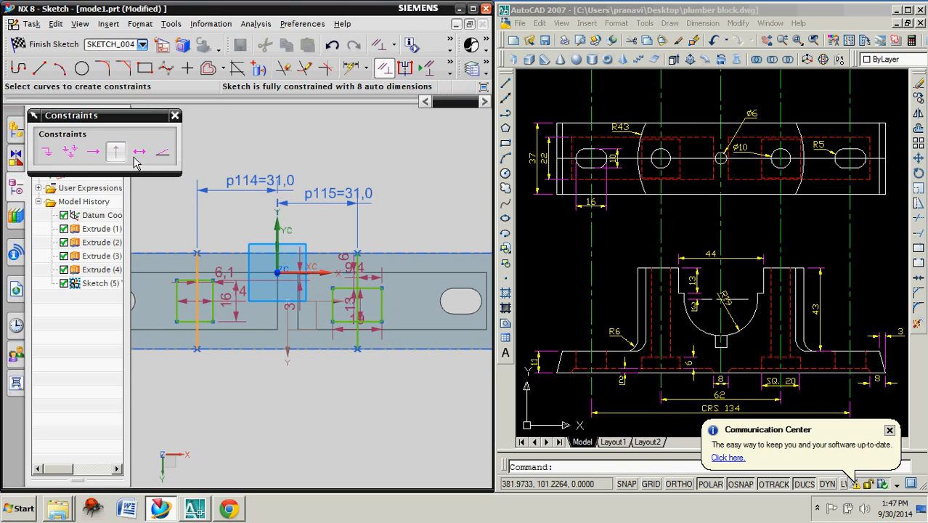
{"action": "left_click", "coordinate": [174, 115]}
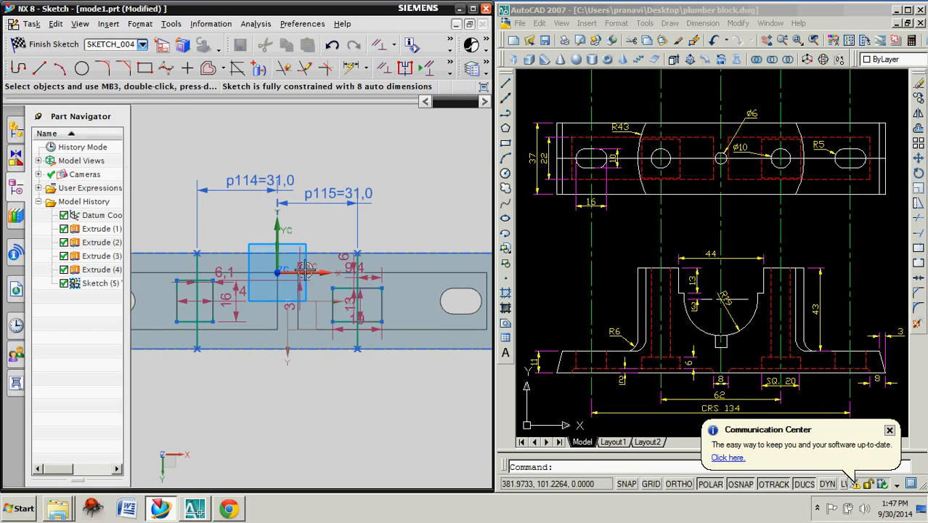
{"action": "scroll", "coordinate": [363, 317], "scroll_direction": "up", "scroll_amount": 3}
{"action": "left_click", "coordinate": [365, 319]}
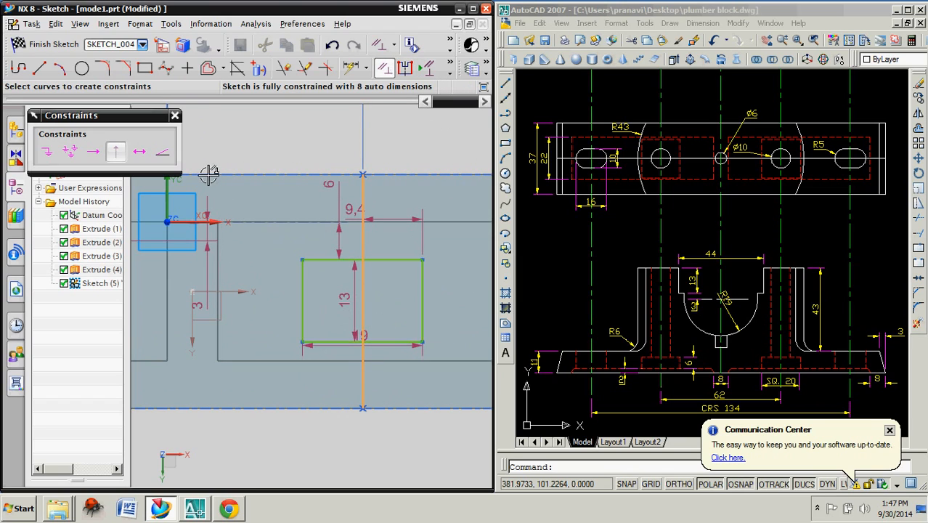
{"action": "left_click", "coordinate": [175, 115]}
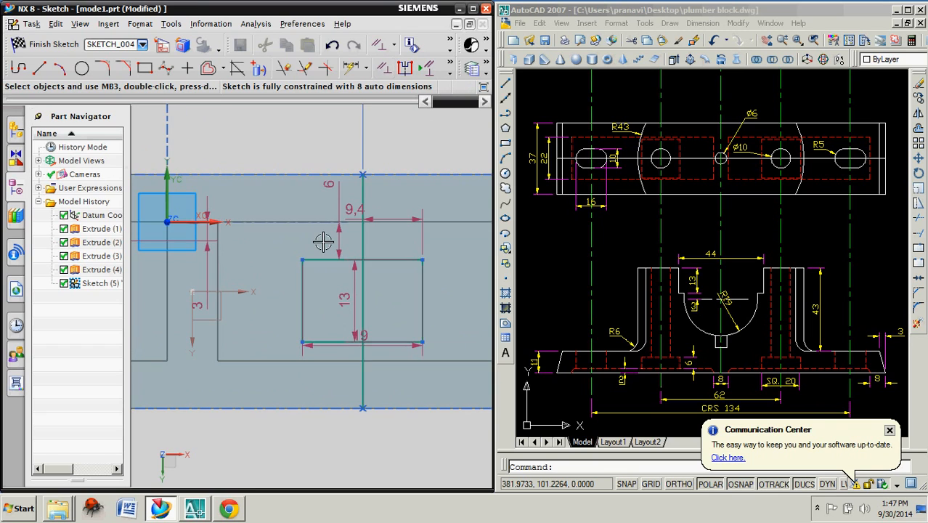
Dimension the left rectangle's width between its two vertical sides, placing the dimension below the rectangle
{"action": "scroll", "coordinate": [321, 245], "scroll_direction": "down", "scroll_amount": 2}
{"action": "scroll", "coordinate": [298, 303], "scroll_direction": "down", "scroll_amount": 1}
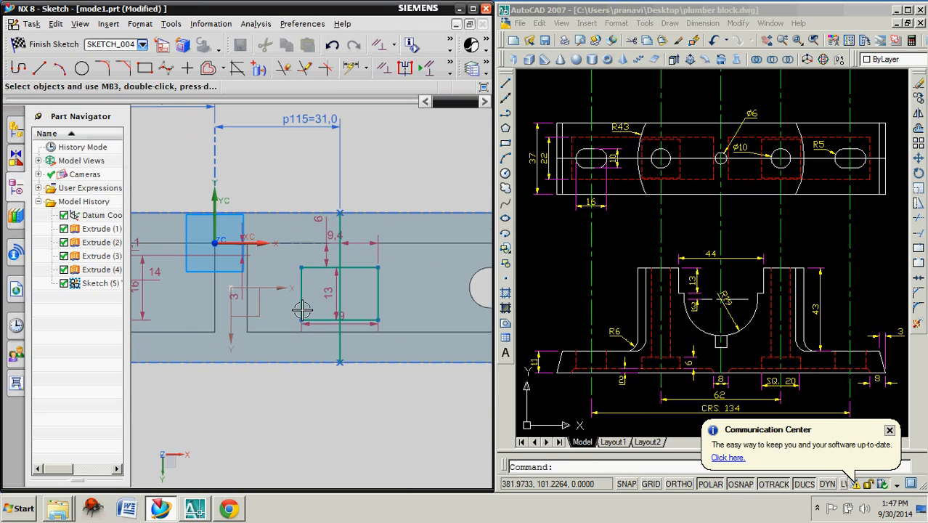
{"action": "mouse_move", "coordinate": [269, 315]}
{"action": "middle_mouse_down", "text": "shift"}
{"action": "mouse_move", "coordinate": [375, 315]}
{"action": "mouse_move", "coordinate": [383, 298]}
{"action": "middle_mouse_up", "text": "shift"}
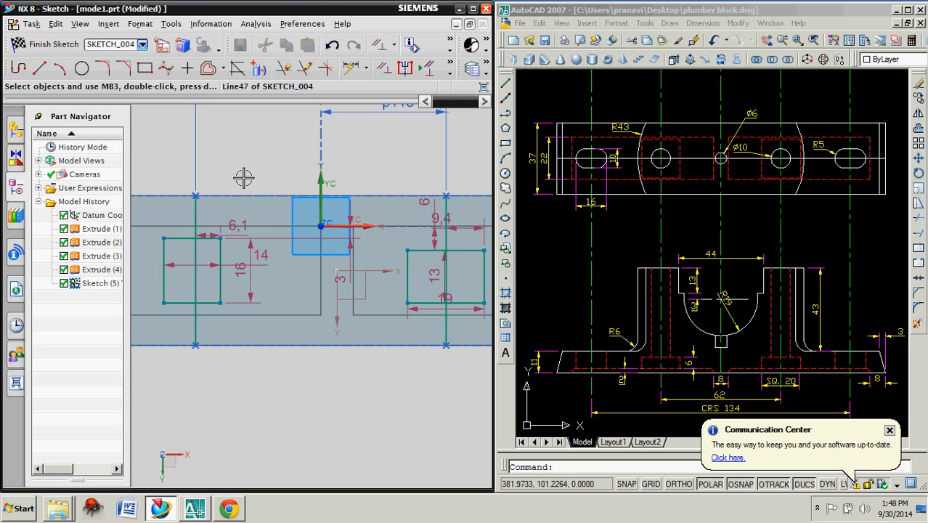
{"action": "left_click", "coordinate": [353, 73]}
{"action": "left_click", "coordinate": [353, 73]}
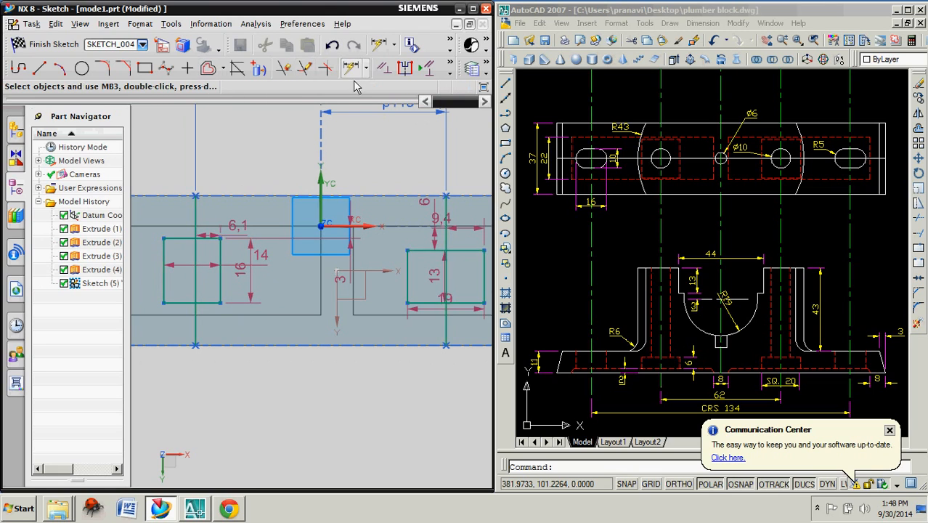
{"action": "left_click", "coordinate": [351, 68]}
{"action": "left_click", "coordinate": [164, 280]}
{"action": "left_click", "coordinate": [226, 288]}
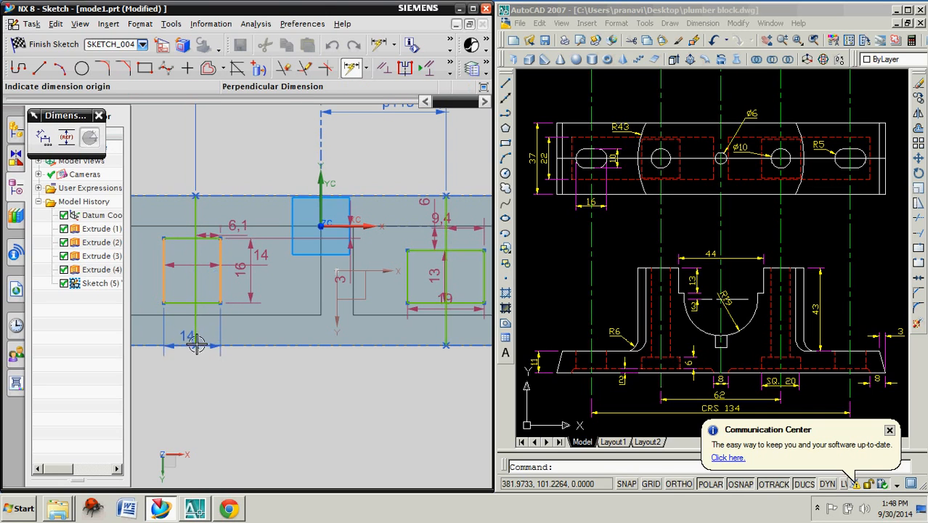
{"action": "left_click", "coordinate": [198, 331]}
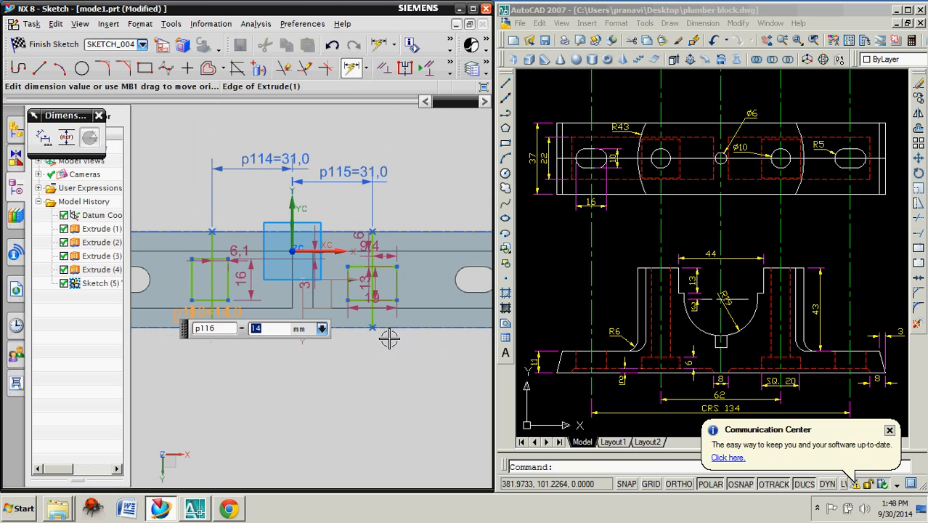
Dimension the right rectangle's width below it and its height beside its right-hand side
{"action": "middle_click_drag", "start_coordinate": [347, 299], "coordinate": [290, 297], "text": "shift"}
{"action": "scroll", "coordinate": [302, 296], "scroll_direction": "up", "scroll_amount": 3}
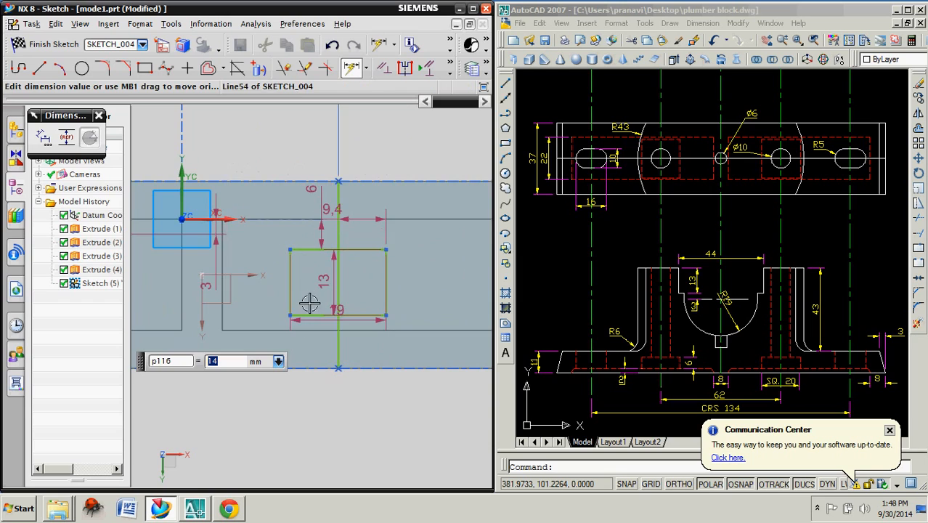
{"action": "left_click", "coordinate": [292, 292]}
{"action": "left_click", "coordinate": [386, 304]}
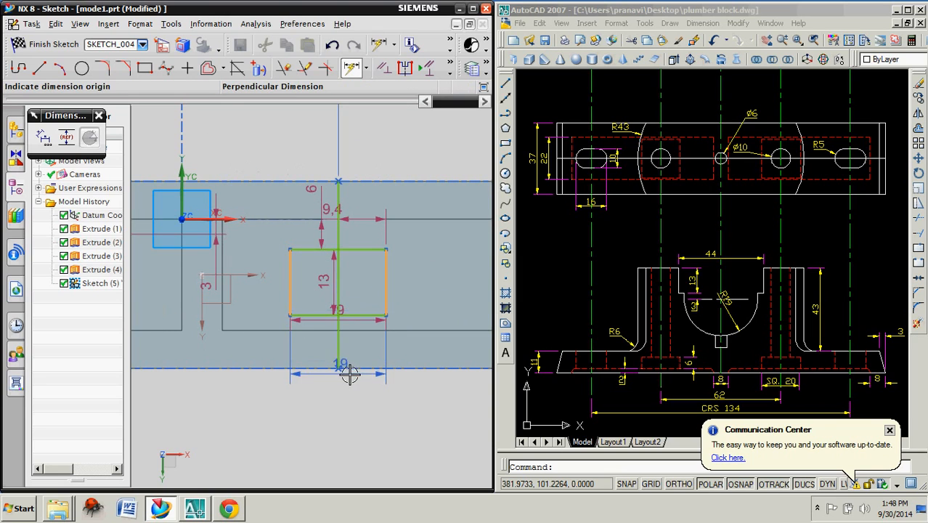
{"action": "left_click", "coordinate": [353, 388]}
{"action": "left_click", "coordinate": [368, 249]}
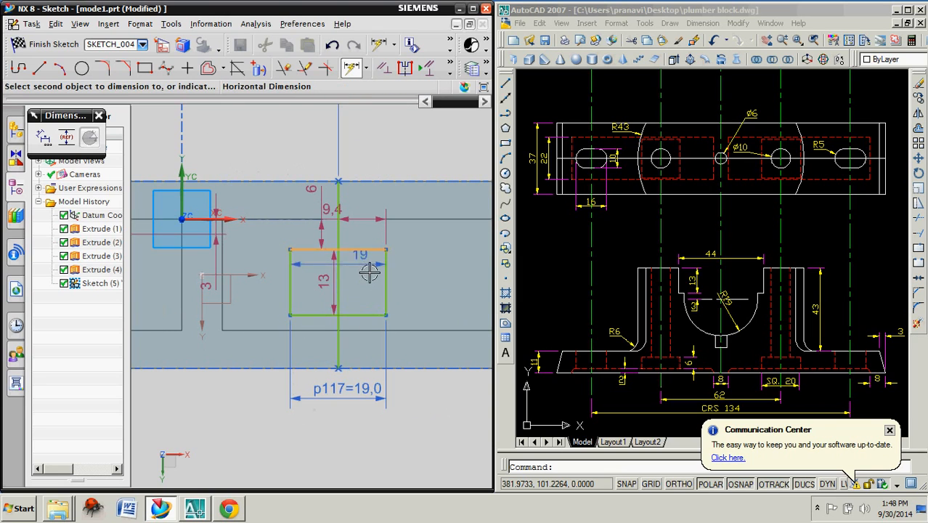
{"action": "left_click", "coordinate": [368, 315]}
{"action": "left_click", "coordinate": [413, 282]}
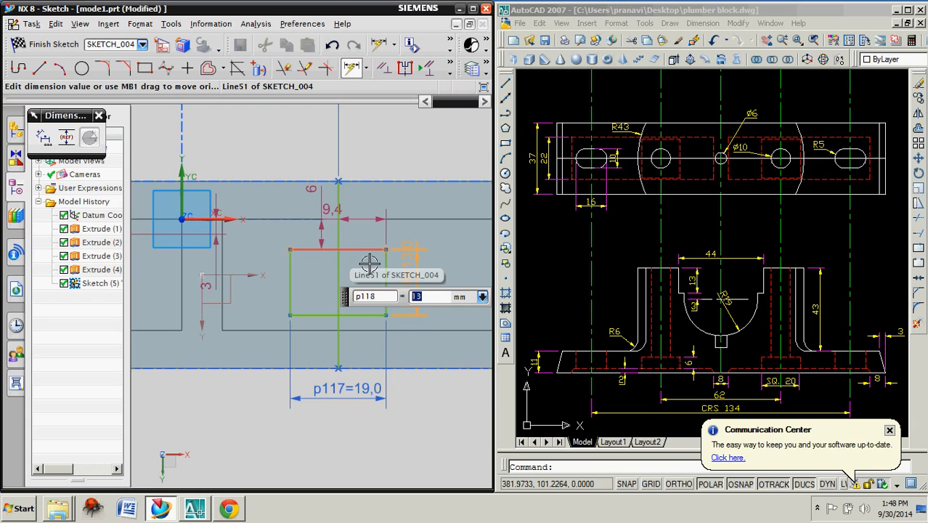
Dimension the vertical distance from the right rectangle's upper edge to the horizontal datum axis, keeping it at 5 mm
{"action": "left_click", "coordinate": [369, 261]}
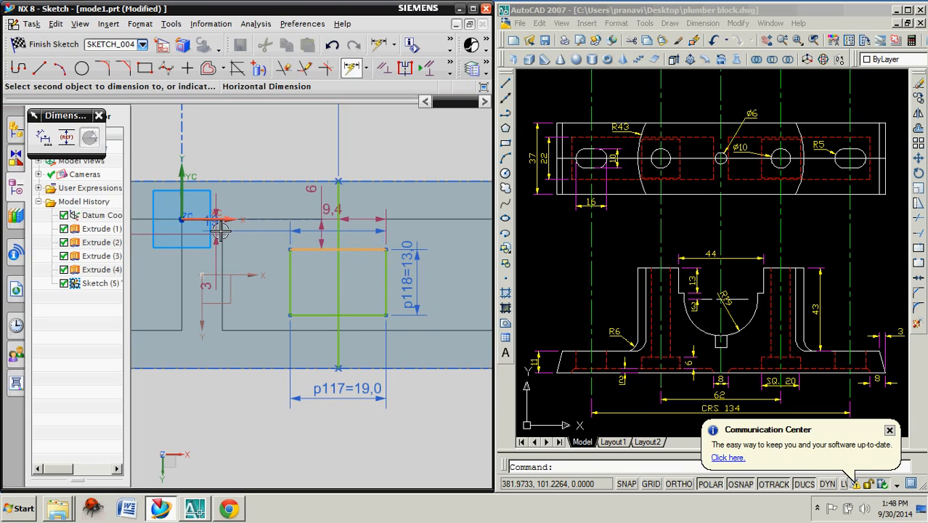
{"action": "scroll", "coordinate": [218, 239], "scroll_direction": "down", "scroll_amount": 2}
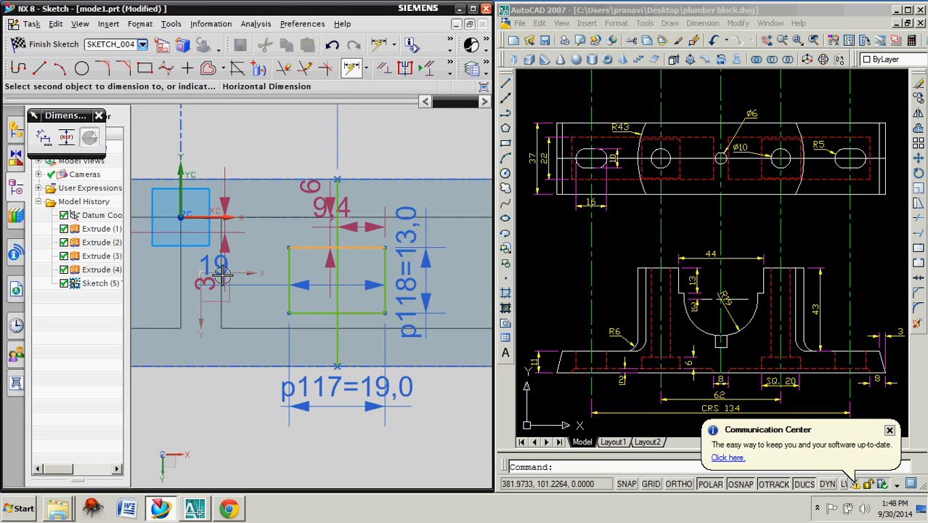
{"action": "scroll", "coordinate": [222, 276], "scroll_direction": "up", "scroll_amount": 3}
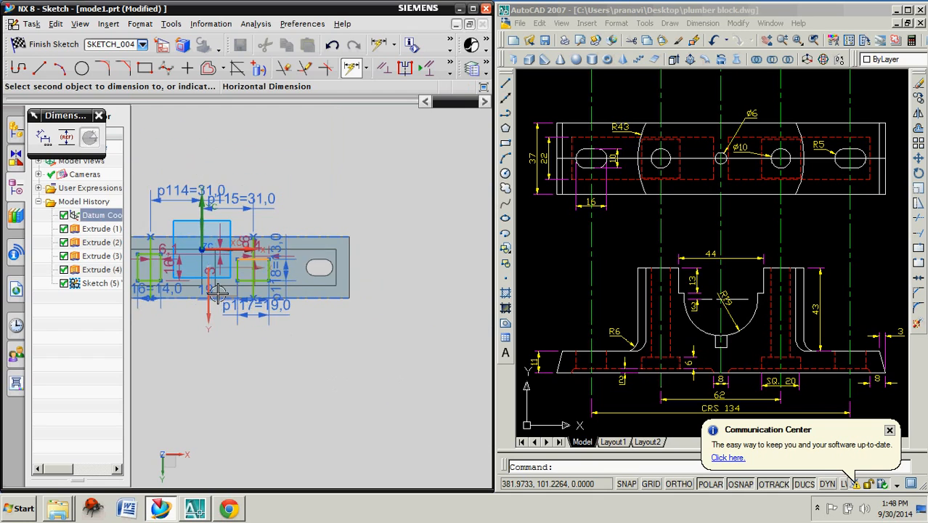
{"action": "scroll", "coordinate": [217, 291], "scroll_direction": "up", "scroll_amount": 3}
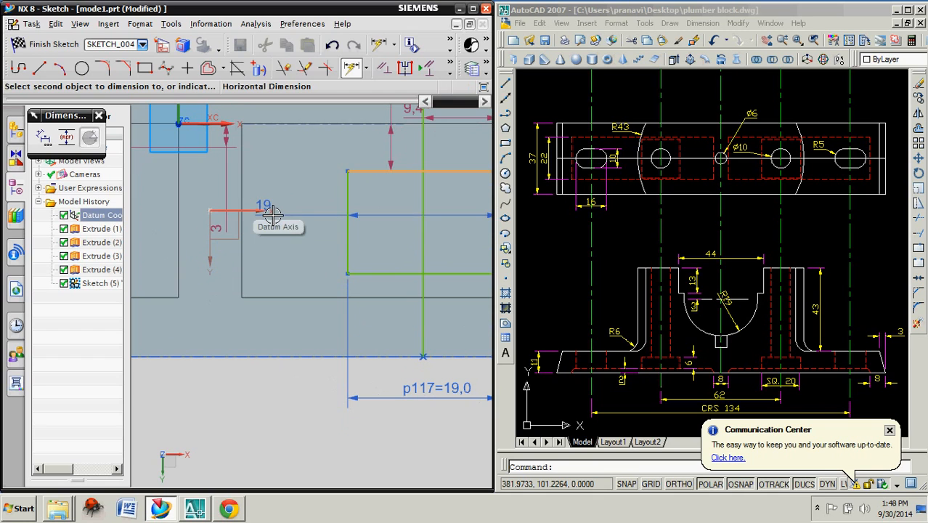
{"action": "left_click", "coordinate": [265, 210]}
{"action": "left_click", "coordinate": [306, 246]}
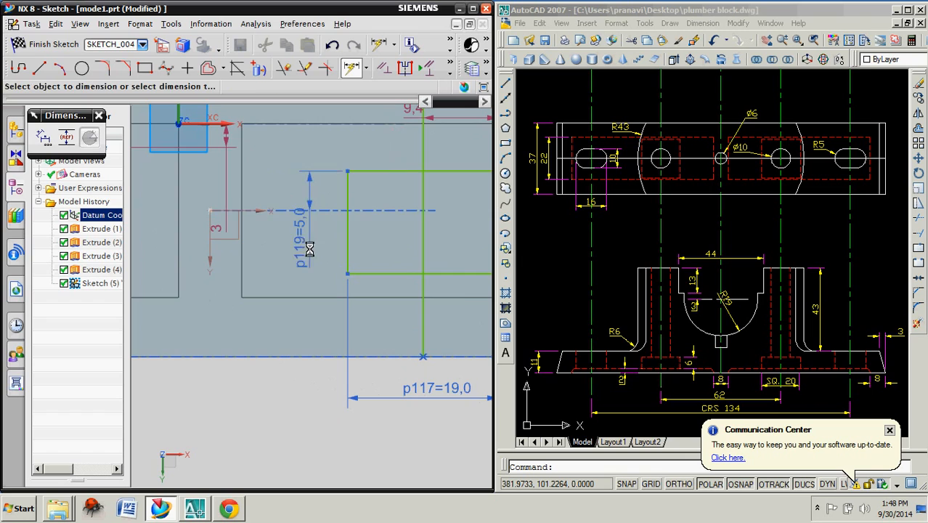
{"action": "scroll", "coordinate": [343, 282], "scroll_direction": "down", "scroll_amount": 3}
{"action": "scroll", "coordinate": [343, 281], "scroll_direction": "up", "scroll_amount": 3}
{"action": "scroll", "coordinate": [321, 284], "scroll_direction": "down", "scroll_amount": 2}
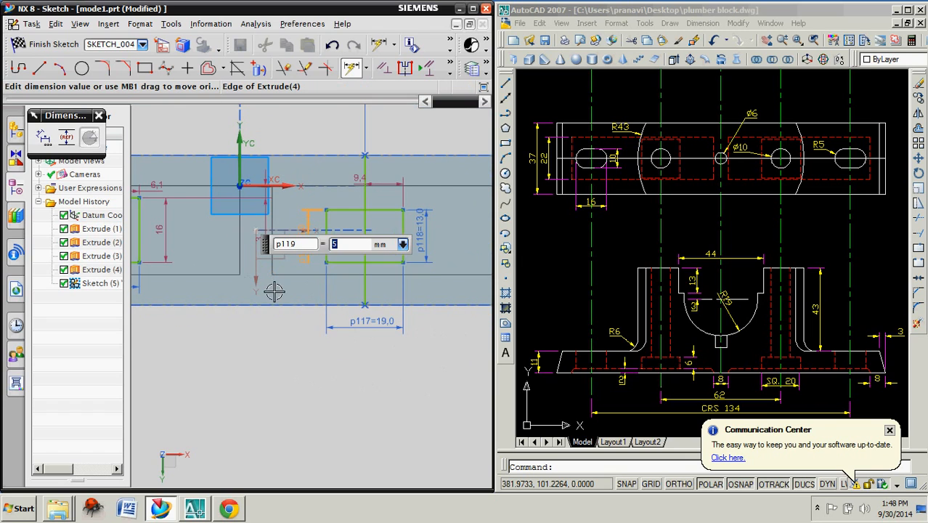
{"action": "middle_click_drag", "start_coordinate": [249, 289], "coordinate": [348, 287], "text": "shift"}
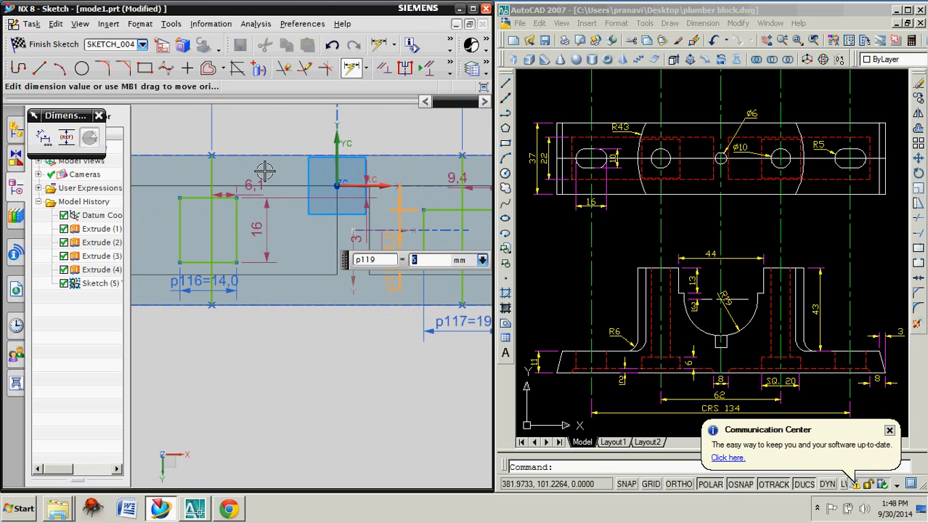
{"action": "key", "text": "Escape"}
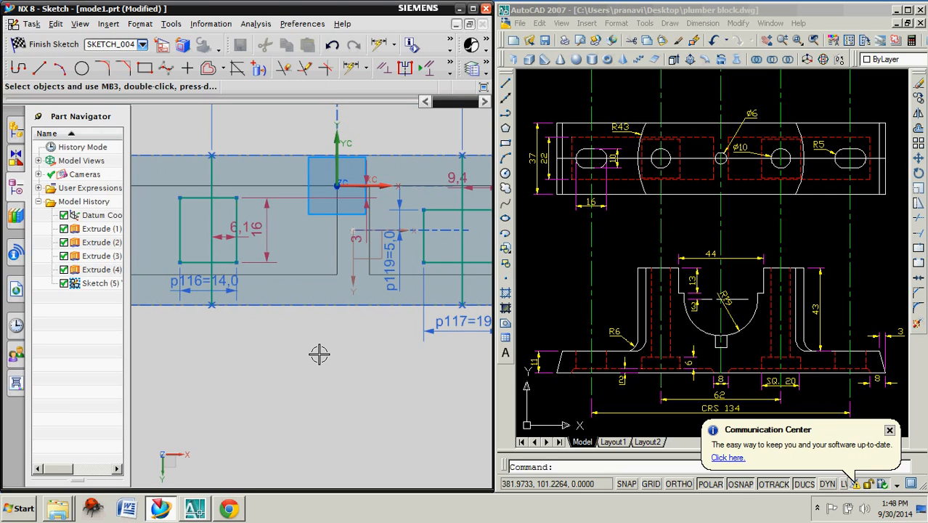
Set the left rectangle's width and height to 20 mm each
{"action": "scroll", "coordinate": [338, 339], "scroll_direction": "down", "scroll_amount": 2}
{"action": "mouse_move", "coordinate": [375, 357]}
{"action": "middle_mouse_down", "text": "shift"}
{"action": "mouse_move", "coordinate": [287, 356]}
{"action": "mouse_move", "coordinate": [421, 333]}
{"action": "middle_mouse_up", "text": "shift"}
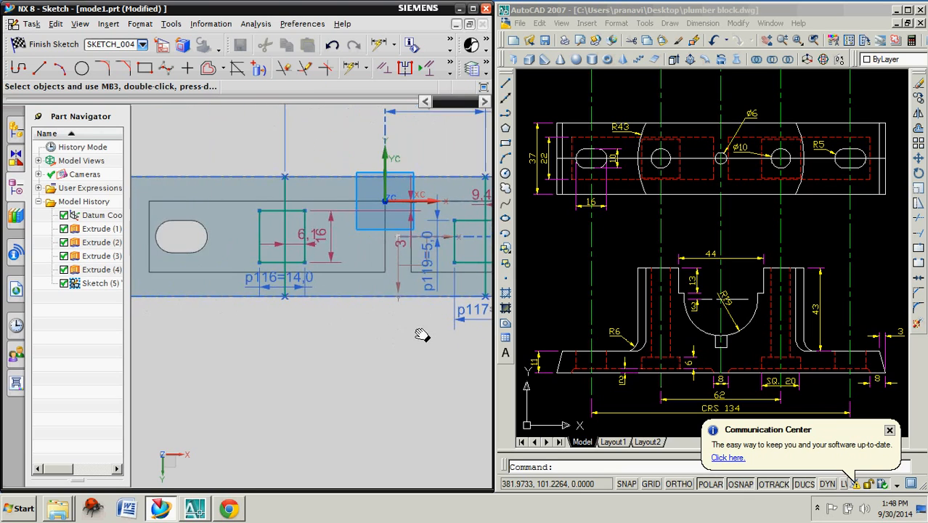
{"action": "double_click", "coordinate": [305, 278]}
{"action": "type", "text": "20"}
{"action": "key", "text": "Return"}
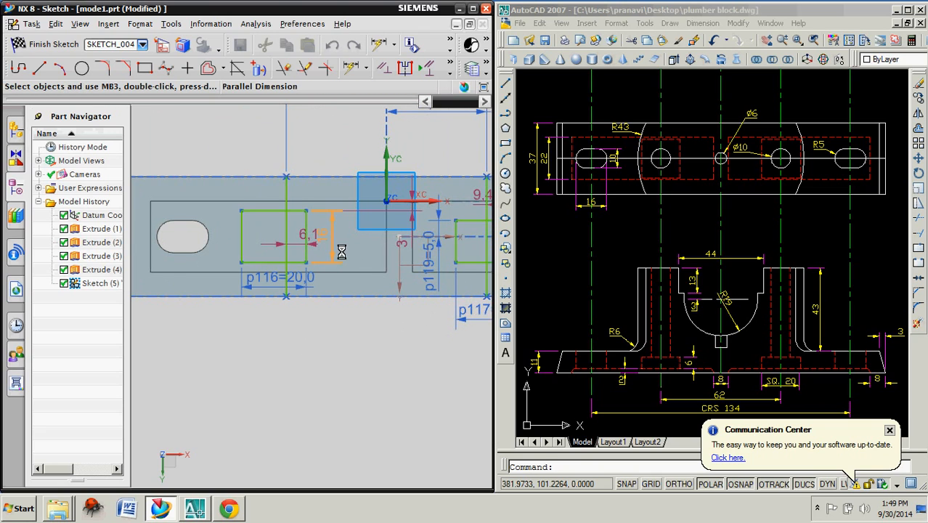
{"action": "double_click", "coordinate": [321, 234]}
{"action": "type", "text": "20"}
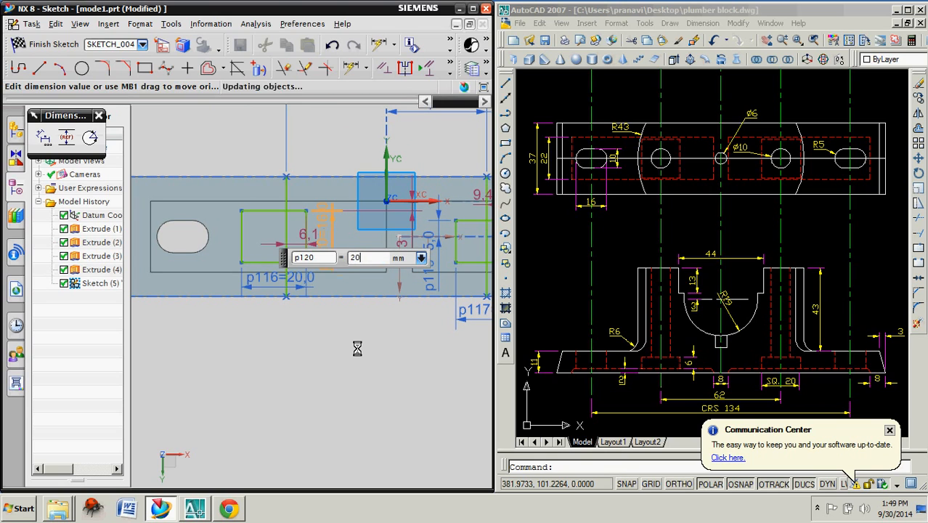
{"action": "key", "text": "Return"}
Set the distance from the left vertical line to the left rectangle's right-hand side to 10 mm
{"action": "double_click", "coordinate": [300, 250]}
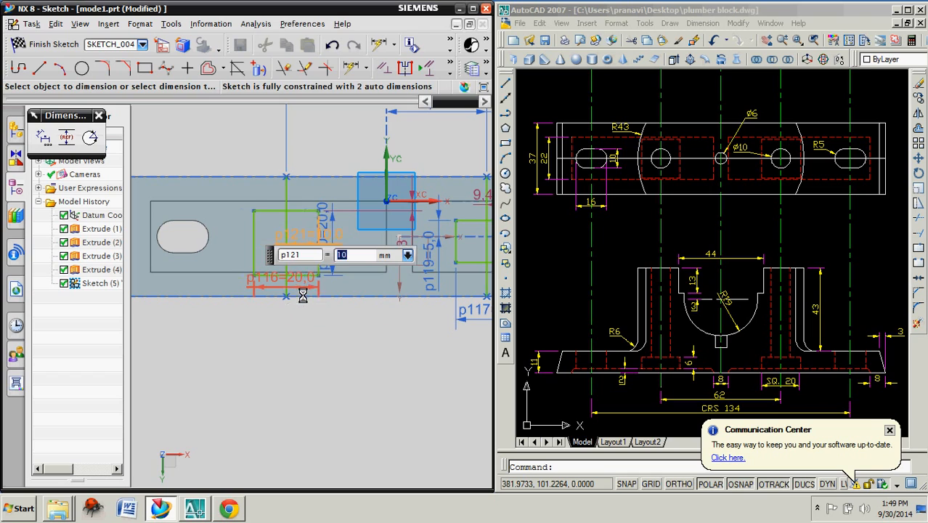
{"action": "key", "text": "Return"}
{"action": "scroll", "coordinate": [338, 322], "scroll_direction": "up", "scroll_amount": 3}
{"action": "scroll", "coordinate": [340, 321], "scroll_direction": "down", "scroll_amount": 4}
{"action": "scroll", "coordinate": [339, 321], "scroll_direction": "up", "scroll_amount": 2}
{"action": "scroll", "coordinate": [338, 321], "scroll_direction": "down", "scroll_amount": 3}
{"action": "scroll", "coordinate": [339, 321], "scroll_direction": "up", "scroll_amount": 1}
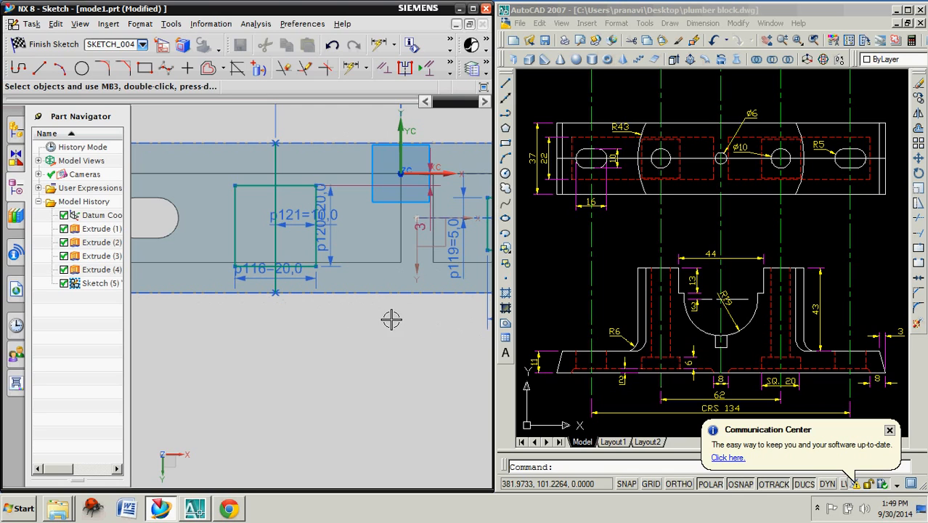
Dimension the vertical distance from the left rectangle's upper edge to the horizontal datum axis
{"action": "left_click", "coordinate": [312, 195]}
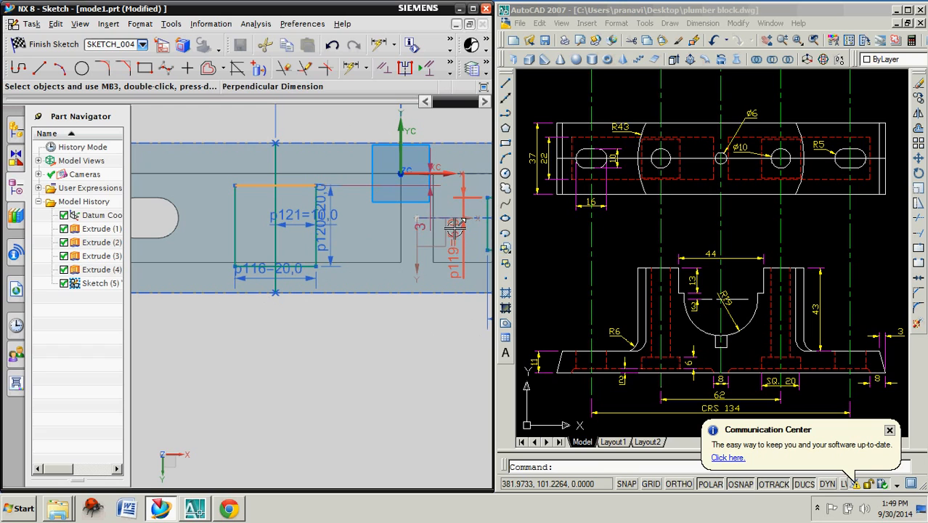
{"action": "left_click", "coordinate": [352, 70]}
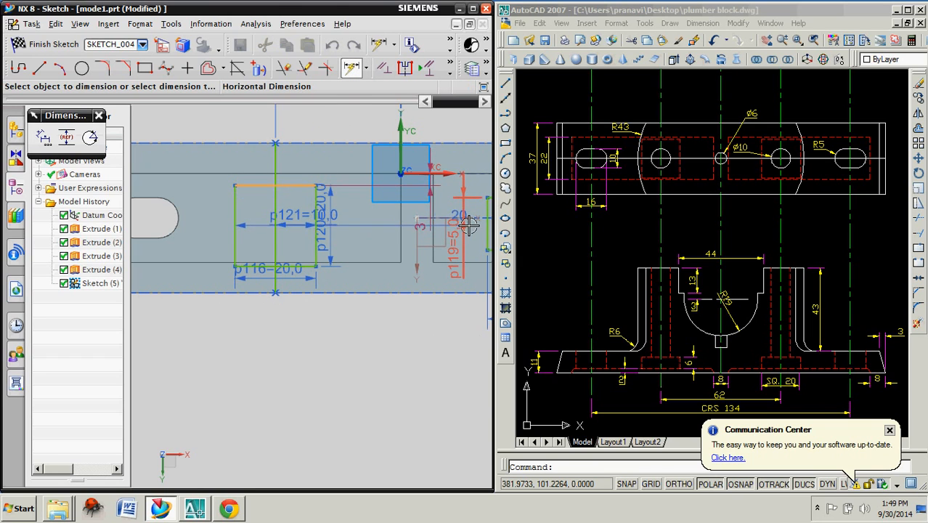
{"action": "scroll", "coordinate": [445, 225], "scroll_direction": "up", "scroll_amount": 4}
{"action": "scroll", "coordinate": [448, 226], "scroll_direction": "down", "scroll_amount": 4}
{"action": "left_click", "coordinate": [410, 225]}
{"action": "left_click", "coordinate": [264, 179]}
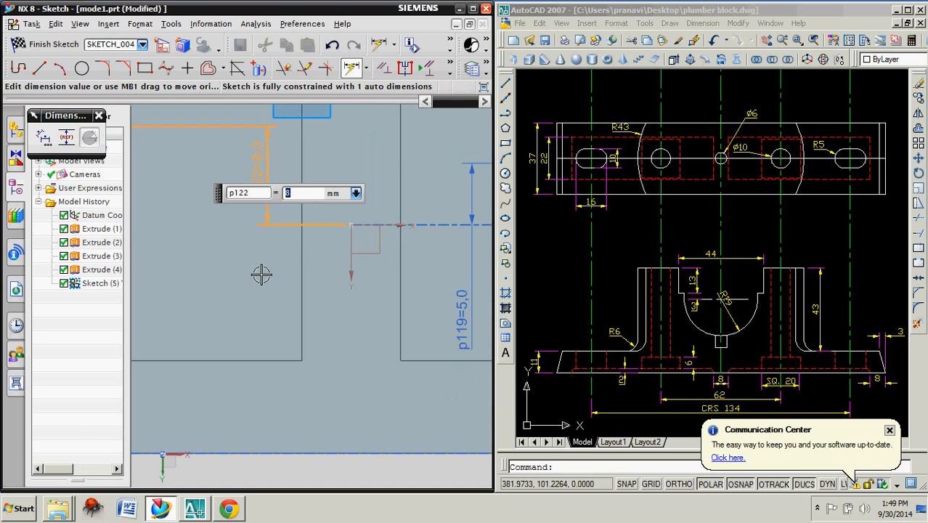
Set the distance from the left rectangle's upper edge to the horizontal datum axis to 10 mm
{"action": "middle_click", "coordinate": [261, 272]}
{"action": "double_click", "coordinate": [266, 194]}
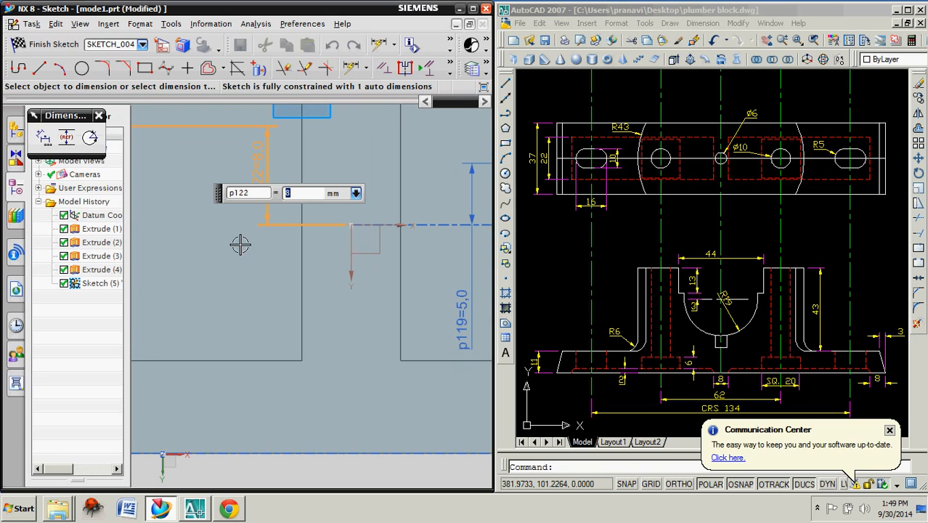
{"action": "key", "text": "Return"}
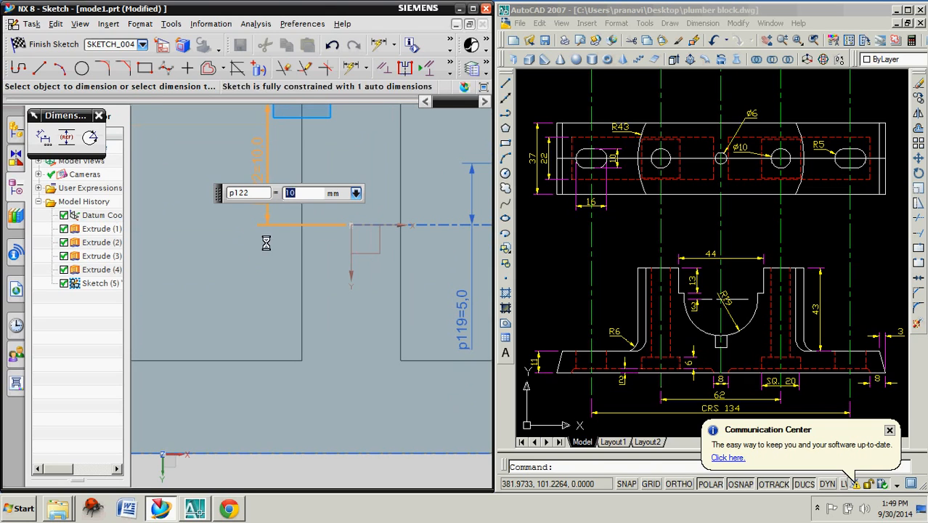
{"action": "middle_click", "coordinate": [266, 242]}
{"action": "scroll", "coordinate": [271, 241], "scroll_direction": "down", "scroll_amount": 4}
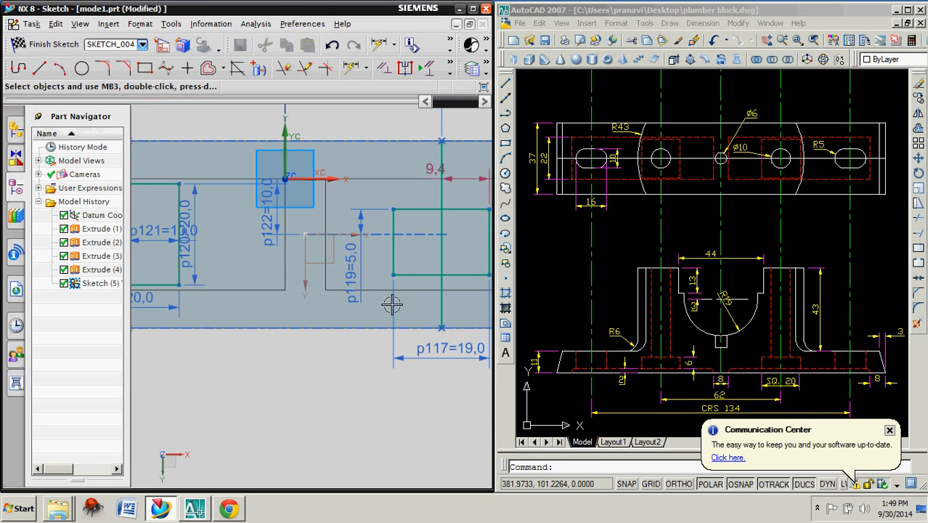
{"action": "middle_click_drag", "start_coordinate": [360, 323], "coordinate": [281, 327], "text": "shift"}
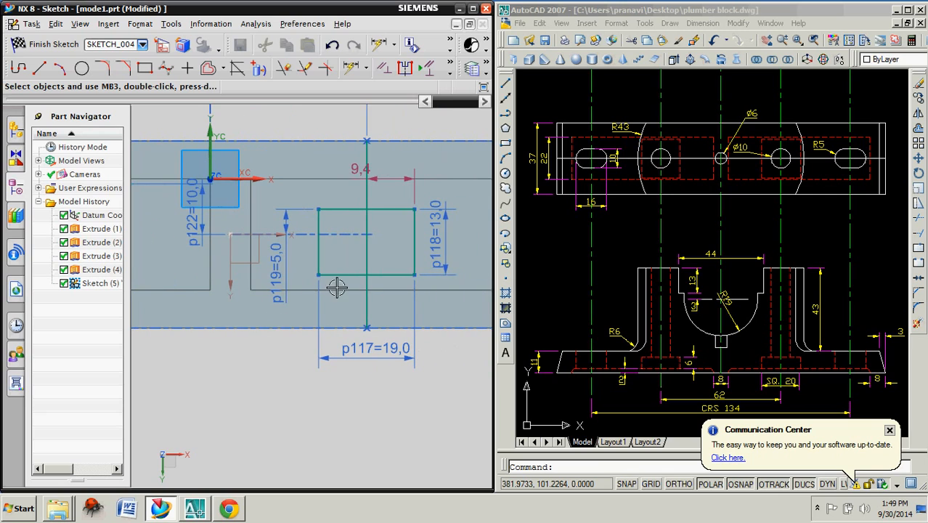
Set the distance from the right rectangle's upper edge to the horizontal datum axis to 10 mm
{"action": "double_click", "coordinate": [280, 289]}
{"action": "type", "text": "10"}
{"action": "key", "text": "Return"}
Set the right rectangle's height and width to 20 mm each
{"action": "double_click", "coordinate": [444, 239]}
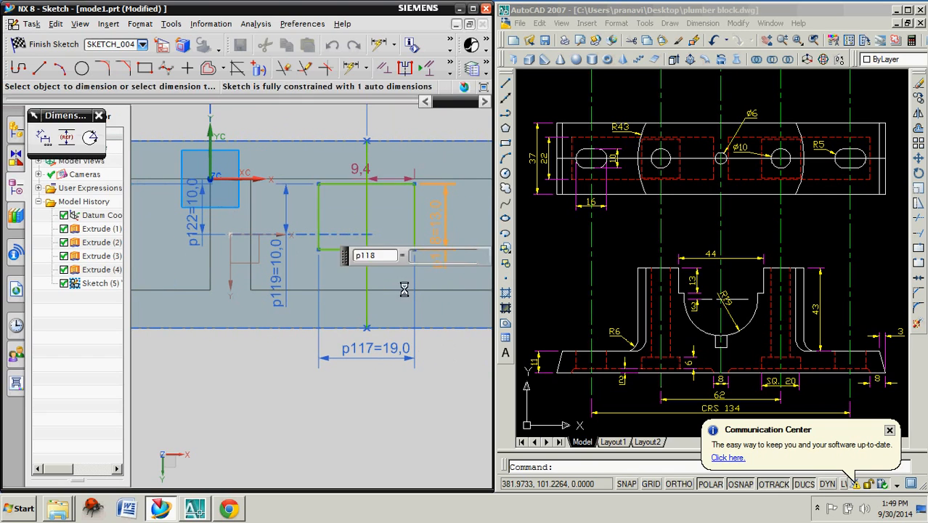
{"action": "type", "text": "20"}
{"action": "key", "text": "Return"}
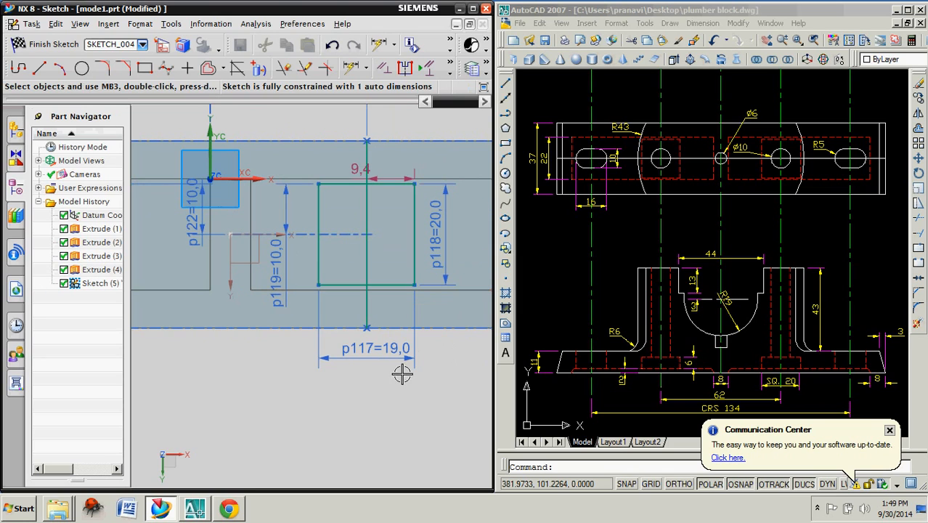
{"action": "double_click", "coordinate": [385, 359]}
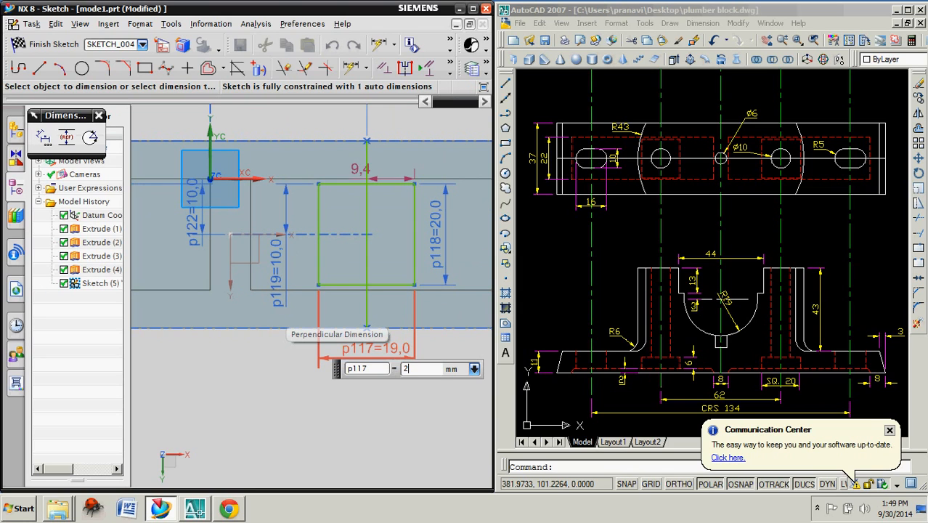
{"action": "type", "text": "20"}
{"action": "key", "text": "Return"}
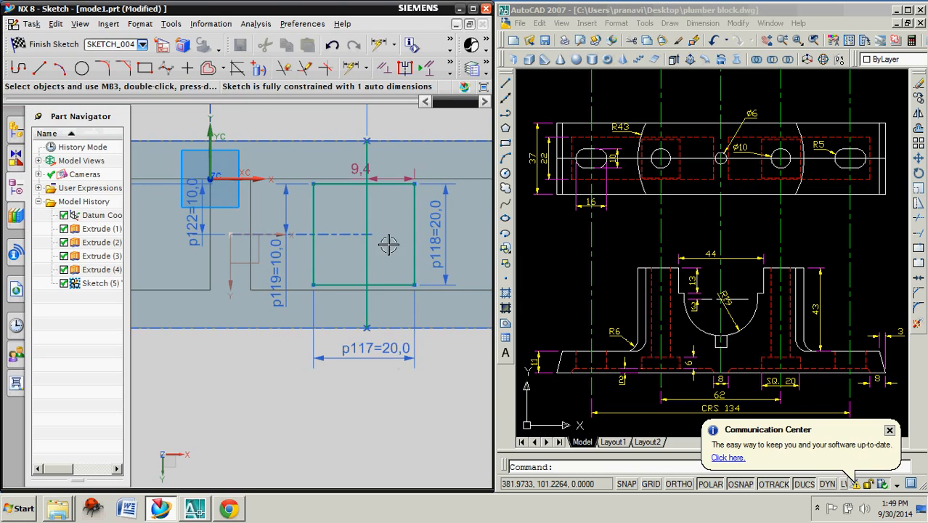
Set the distance from the right vertical line to the right rectangle's right-hand side to 10 mm
{"action": "double_click", "coordinate": [385, 181]}
{"action": "type", "text": "10"}
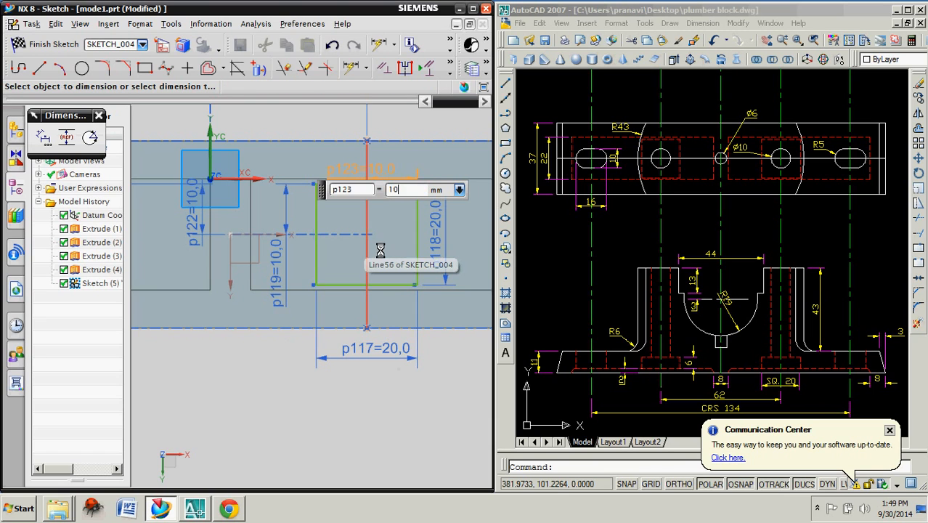
{"action": "key", "text": "Return"}
Convert the two vertical lines through the centres of the squares to reference lines
{"action": "scroll", "coordinate": [377, 299], "scroll_direction": "down", "scroll_amount": 3}
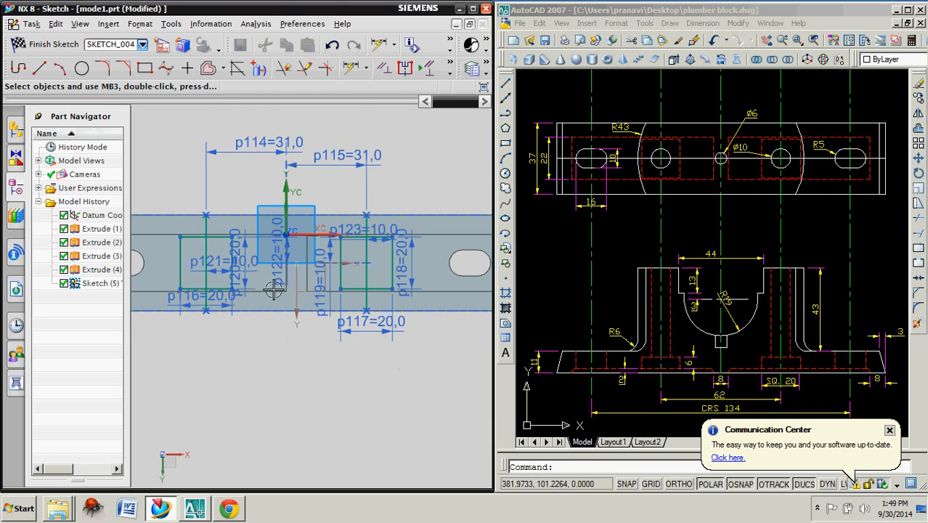
{"action": "scroll", "coordinate": [226, 226], "scroll_direction": "up", "scroll_amount": 3}
{"action": "scroll", "coordinate": [225, 231], "scroll_direction": "down", "scroll_amount": 2}
{"action": "right_click", "coordinate": [211, 222]}
{"action": "left_click", "coordinate": [273, 396]}
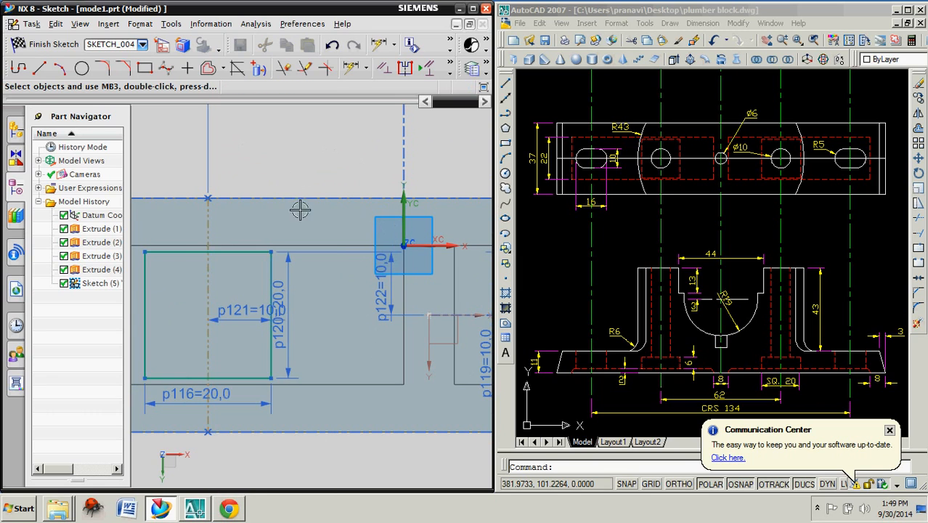
{"action": "scroll", "coordinate": [300, 207], "scroll_direction": "down", "scroll_amount": 2}
{"action": "scroll", "coordinate": [360, 222], "scroll_direction": "up", "scroll_amount": 2}
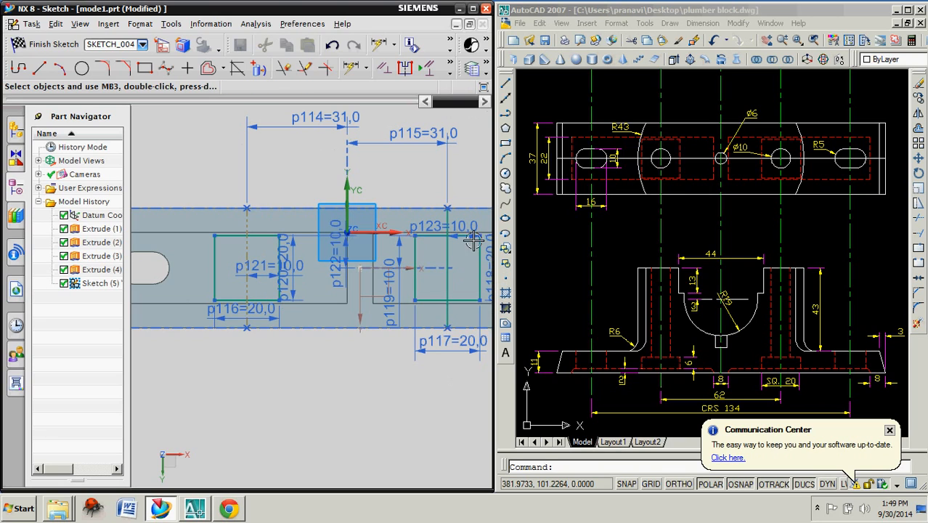
{"action": "left_click", "coordinate": [451, 261]}
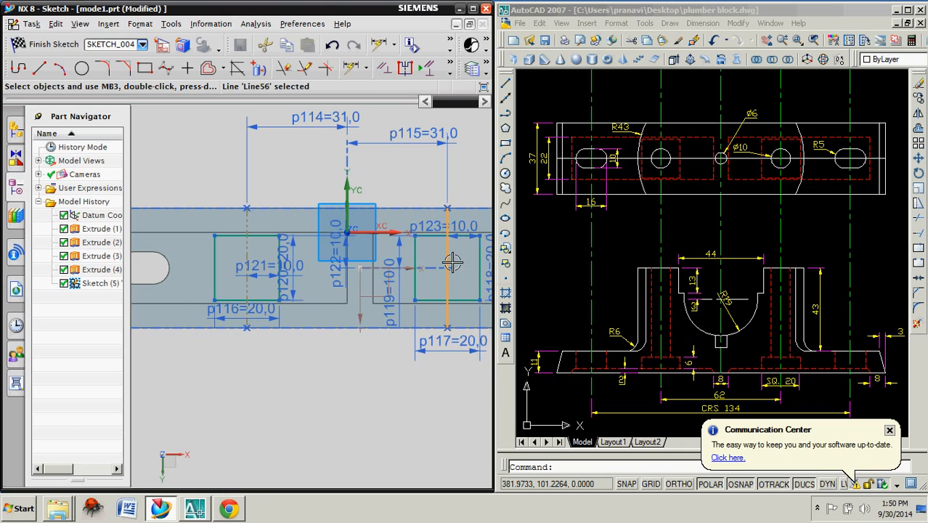
{"action": "right_click", "coordinate": [452, 261]}
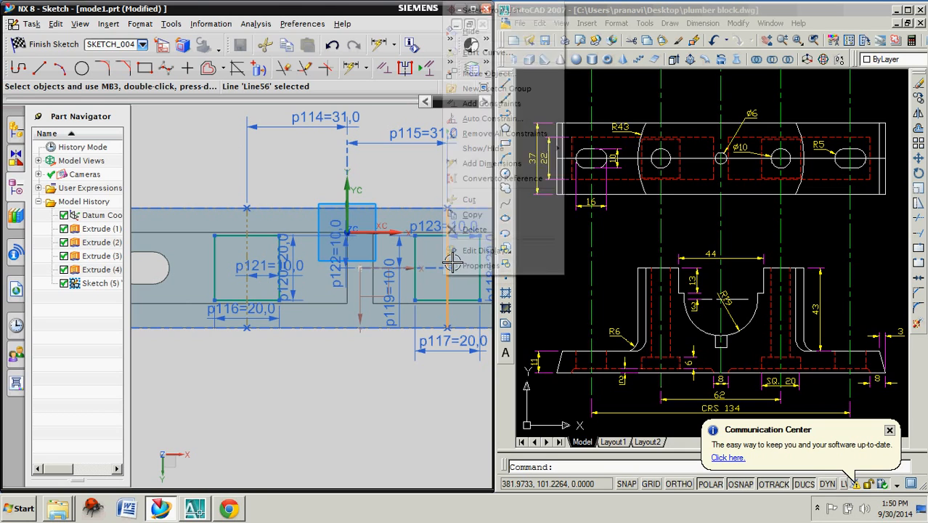
{"action": "left_click", "coordinate": [501, 177]}
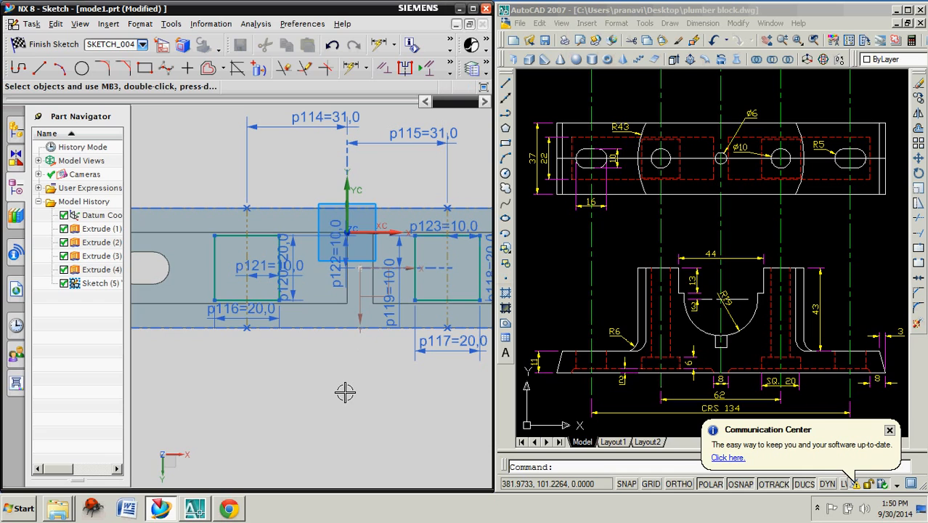
Finish the sketch and set the end distance of the subtracting extrude for both squares to 6 mm
{"action": "left_click", "coordinate": [57, 47]}
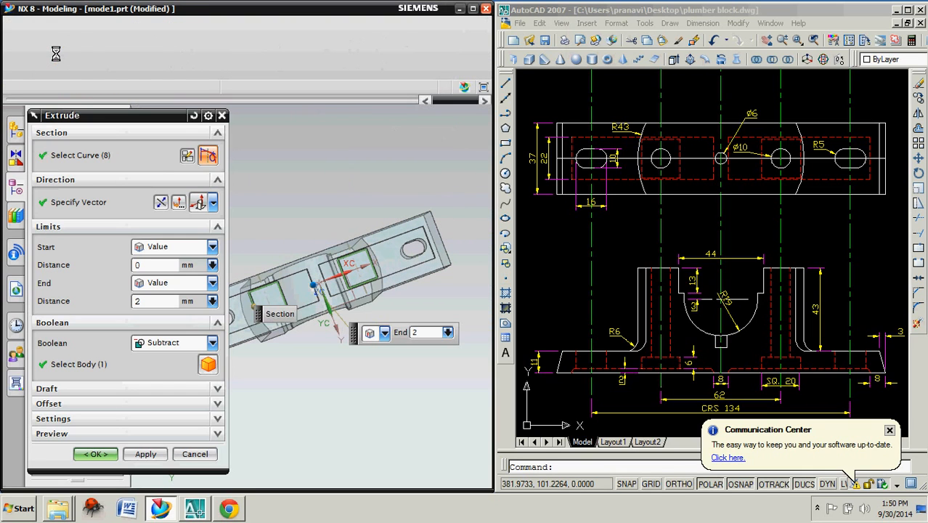
{"action": "middle_click_drag", "start_coordinate": [297, 318], "coordinate": [308, 297]}
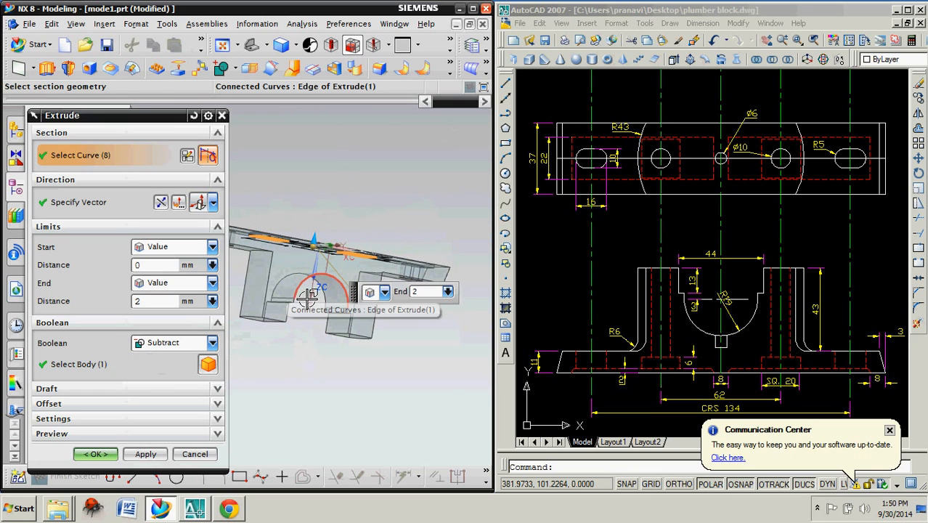
{"action": "scroll", "coordinate": [687, 374], "scroll_direction": "up", "scroll_amount": 5}
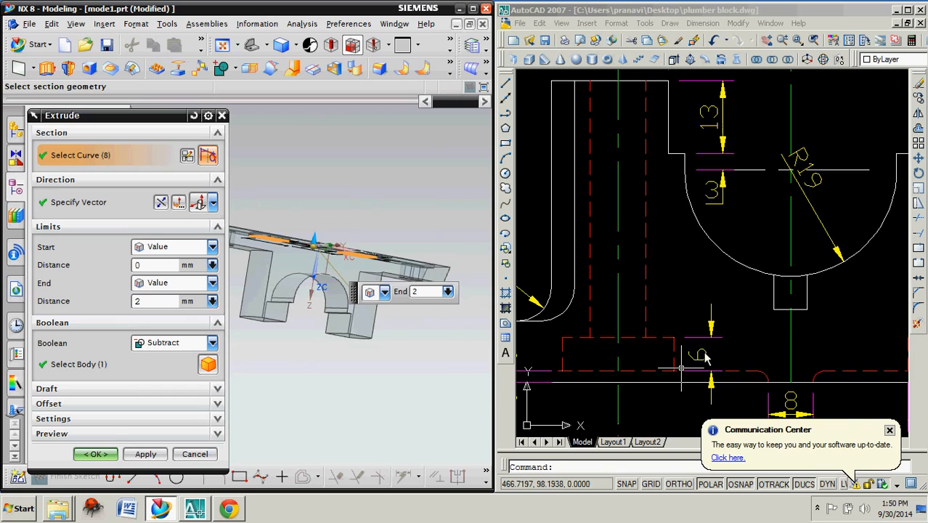
{"action": "middle_click_drag", "start_coordinate": [294, 296], "coordinate": [297, 346]}
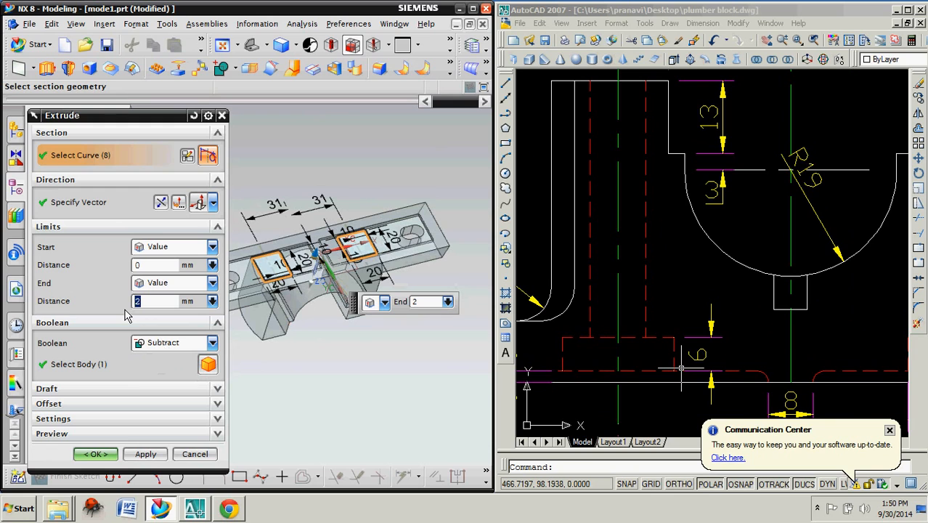
{"action": "key", "text": "Return"}
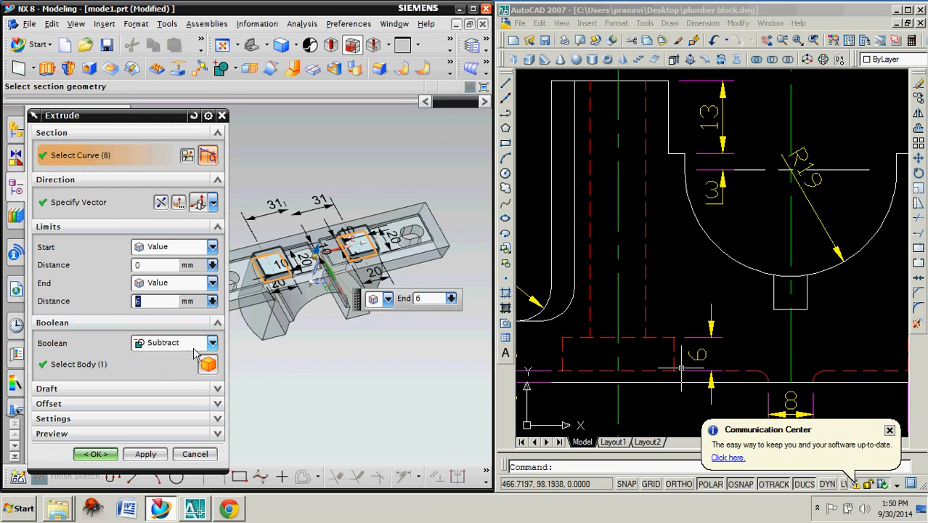
Reverse the extrude direction into the body and complete the cut of the two square pockets
{"action": "middle_click_drag", "start_coordinate": [301, 323], "coordinate": [315, 304]}
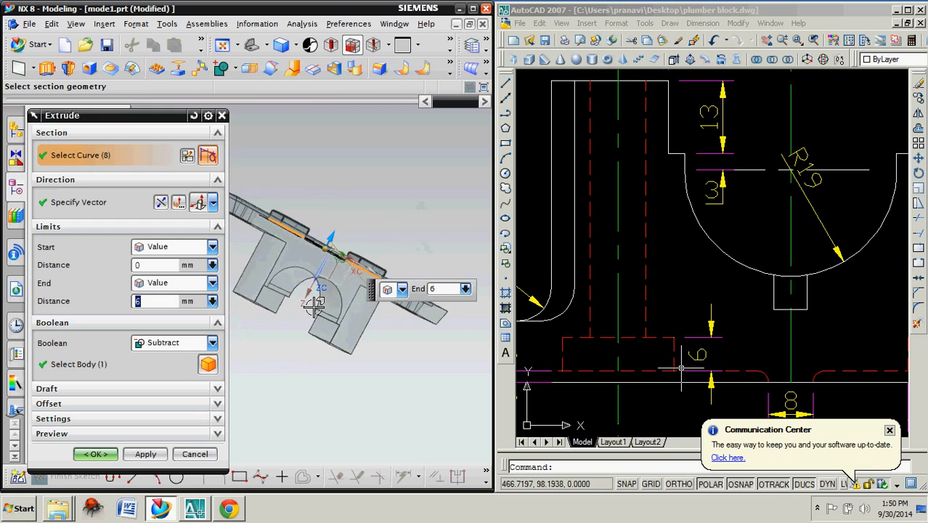
{"action": "left_click", "coordinate": [202, 206]}
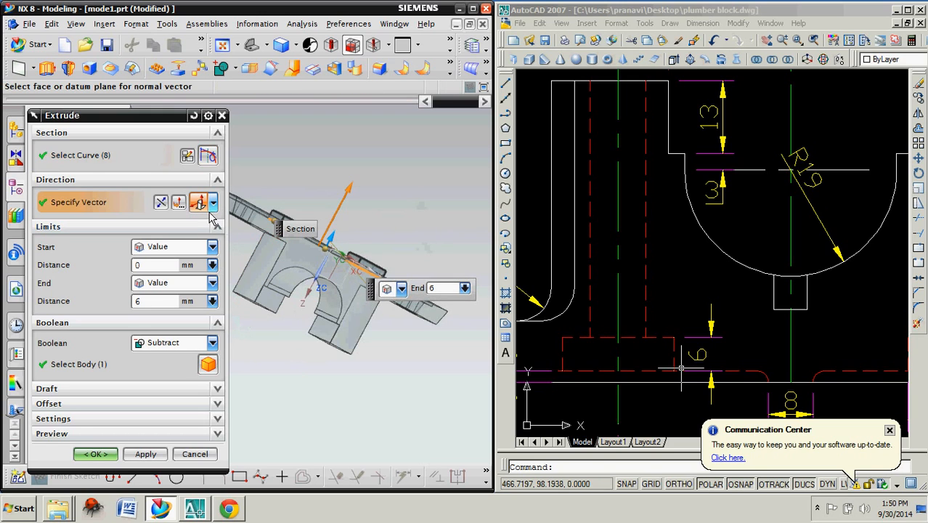
{"action": "left_click", "coordinate": [165, 206]}
{"action": "middle_click_drag", "start_coordinate": [291, 277], "coordinate": [286, 324]}
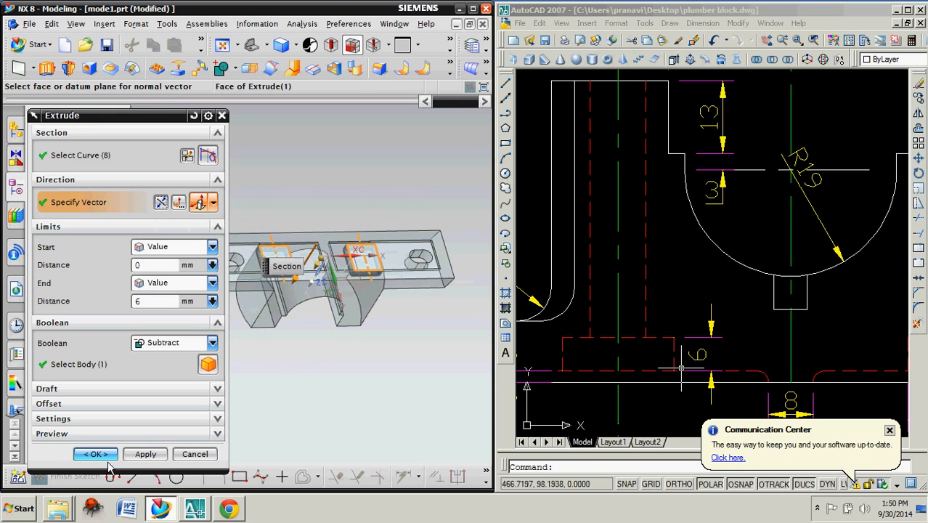
{"action": "middle_click_drag", "start_coordinate": [300, 346], "coordinate": [294, 363]}
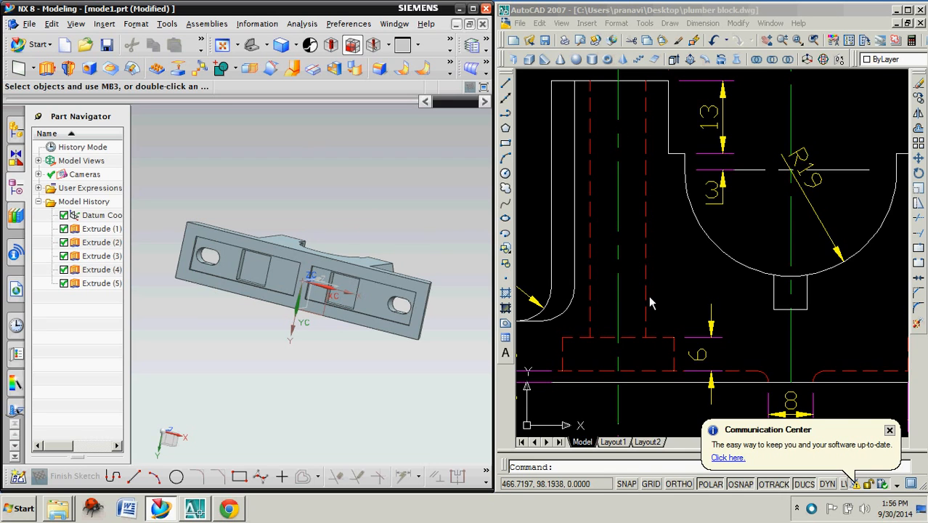
Start another Extrude and open a new sketch on the top face of the block's pillars
{"action": "scroll", "coordinate": [651, 303], "scroll_direction": "down", "scroll_amount": 5}
{"action": "scroll", "coordinate": [644, 294], "scroll_direction": "up", "scroll_amount": 4}
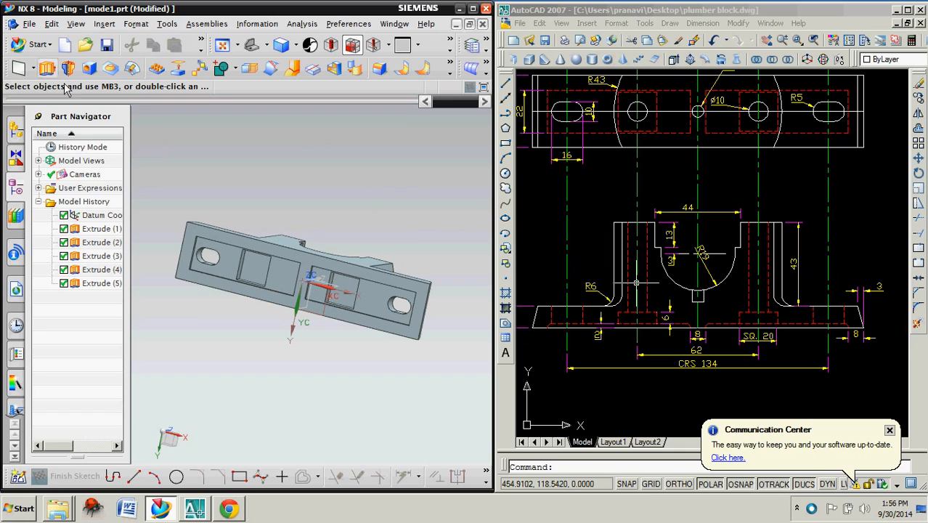
{"action": "left_click", "coordinate": [48, 68]}
{"action": "middle_click_drag", "start_coordinate": [309, 319], "coordinate": [298, 271]}
{"action": "left_click", "coordinate": [298, 273]}
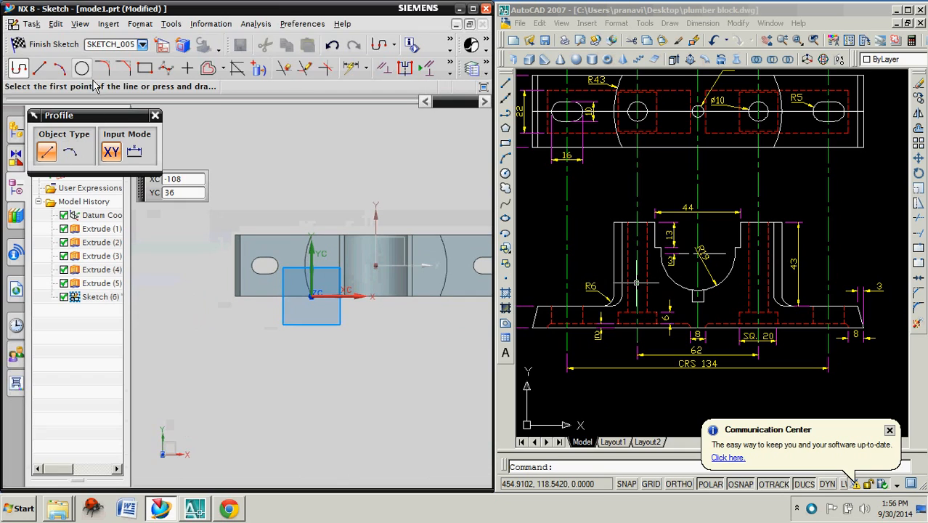
Sketch a circle about 12.7 mm in diameter on the left pillar's top face, about 18.5 mm above the horizontal axis
{"action": "left_click", "coordinate": [81, 68]}
{"action": "scroll", "coordinate": [334, 290], "scroll_direction": "down", "scroll_amount": 2}
{"action": "scroll", "coordinate": [352, 270], "scroll_direction": "up", "scroll_amount": 4}
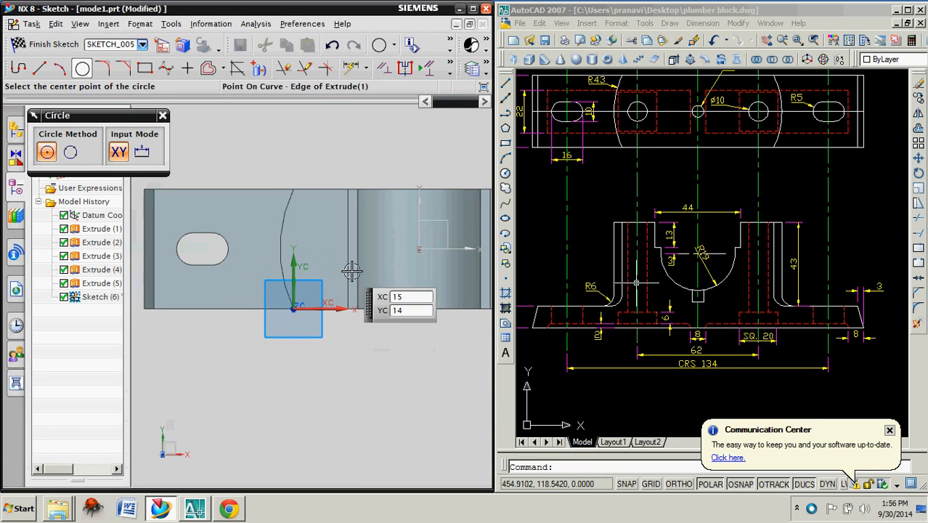
{"action": "left_click", "coordinate": [319, 247]}
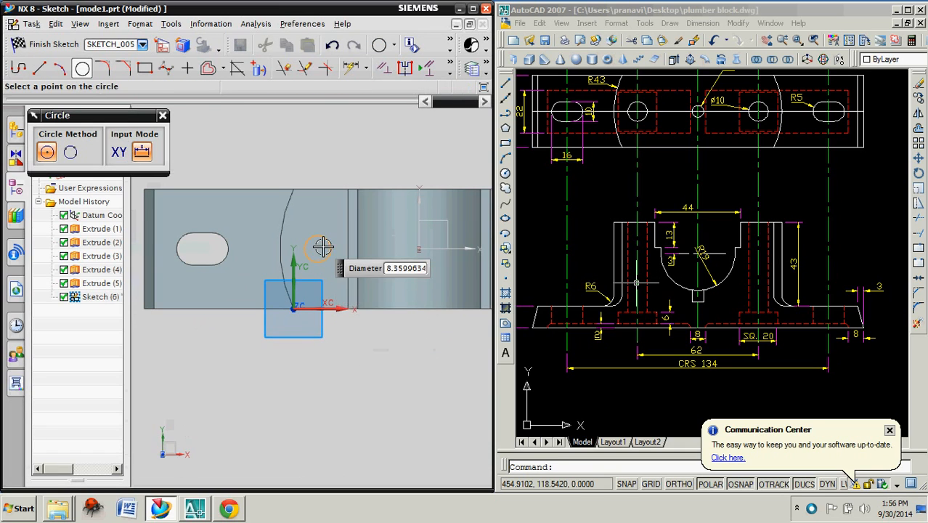
{"action": "left_click", "coordinate": [307, 266]}
{"action": "scroll", "coordinate": [347, 305], "scroll_direction": "up", "scroll_amount": 2}
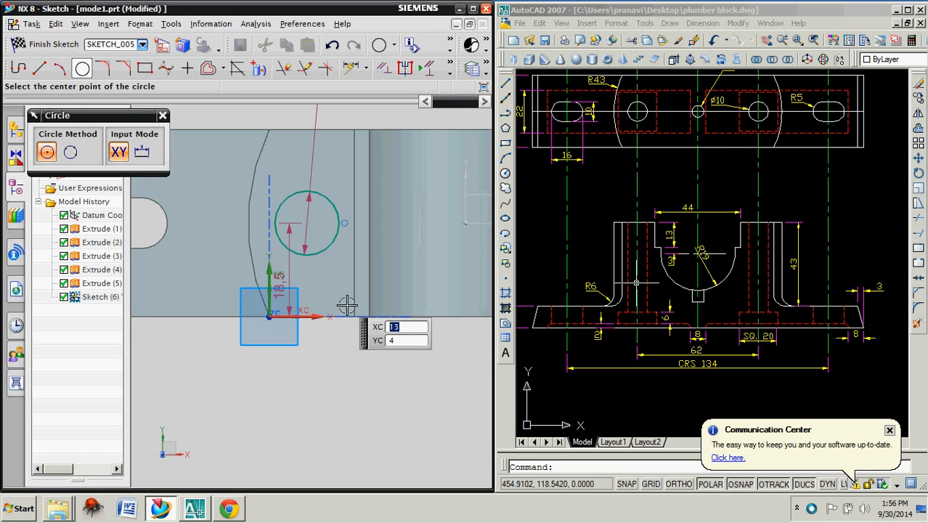
Sketch a circle about 11.6 mm in diameter on the right pillar's top face, about 18.5 mm above the horizontal axis
{"action": "scroll", "coordinate": [347, 305], "scroll_direction": "down", "scroll_amount": 2}
{"action": "middle_click_drag", "start_coordinate": [427, 288], "coordinate": [338, 287], "text": "shift"}
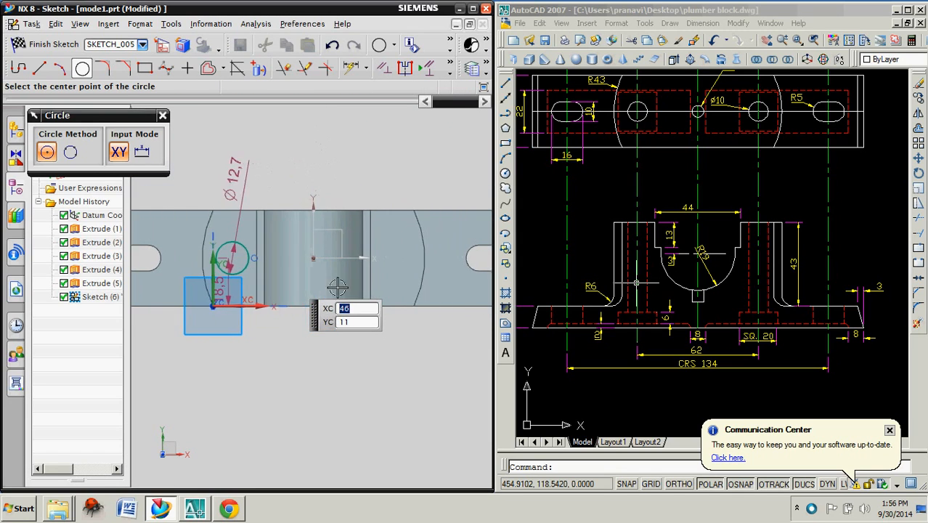
{"action": "left_click", "coordinate": [407, 260]}
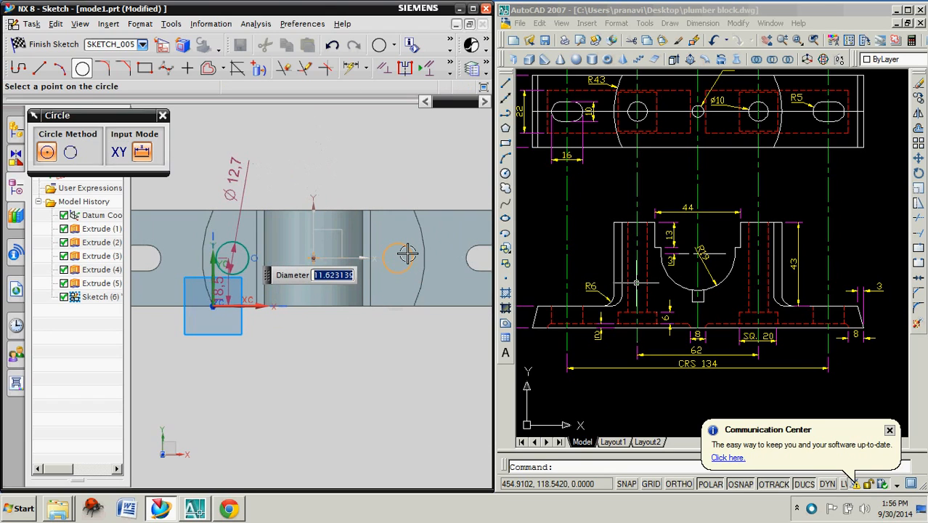
{"action": "left_click", "coordinate": [408, 254]}
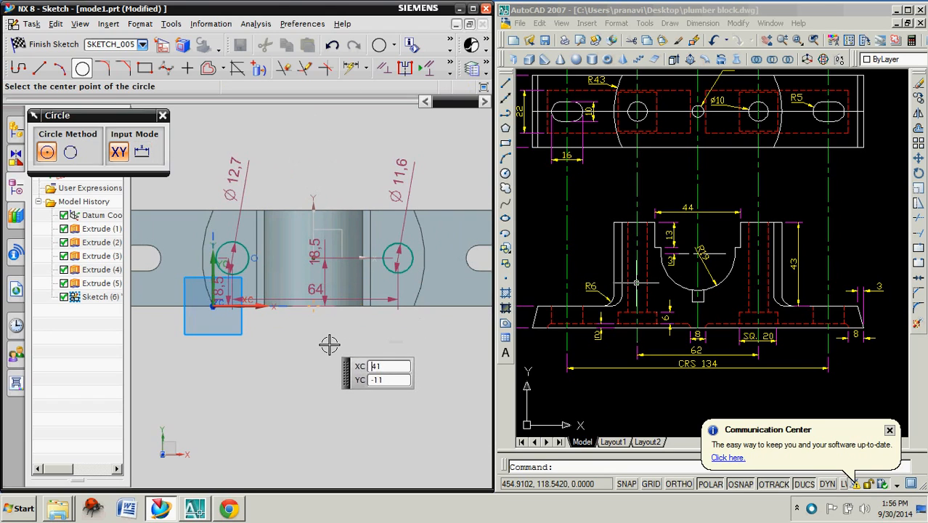
Delete the circle on the left pillar's top face
{"action": "key", "text": "Escape"}
{"action": "left_click", "coordinate": [264, 278]}
{"action": "key", "text": "Delete"}
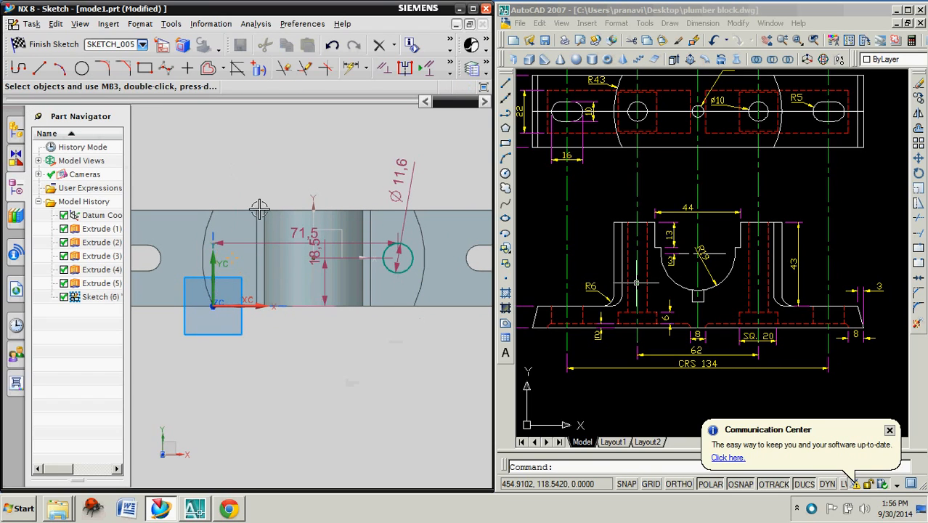
Sketch a circle about 8.8 mm in diameter on the left pillar, centred about 7.7 mm right of and 17.9 mm above the sketch origin
{"action": "left_click", "coordinate": [81, 67]}
{"action": "scroll", "coordinate": [237, 282], "scroll_direction": "up", "scroll_amount": 3}
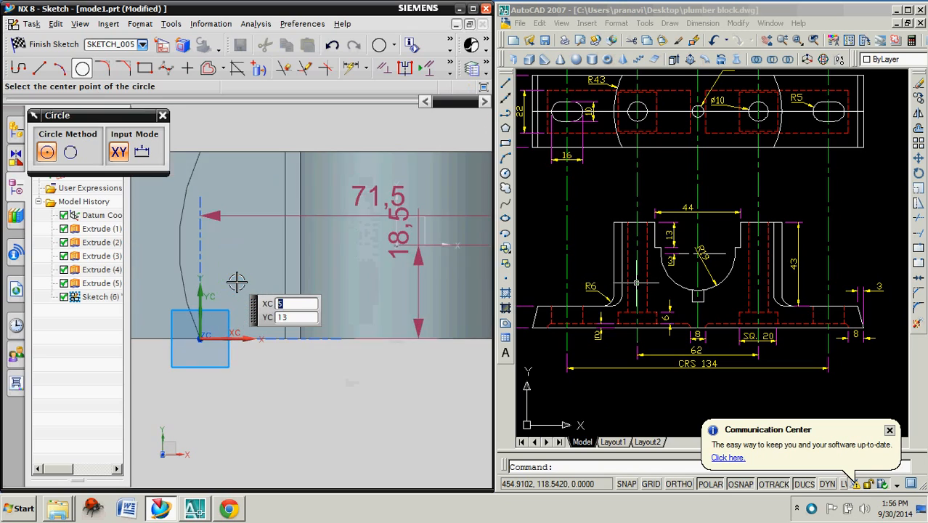
{"action": "scroll", "coordinate": [236, 282], "scroll_direction": "down", "scroll_amount": 2}
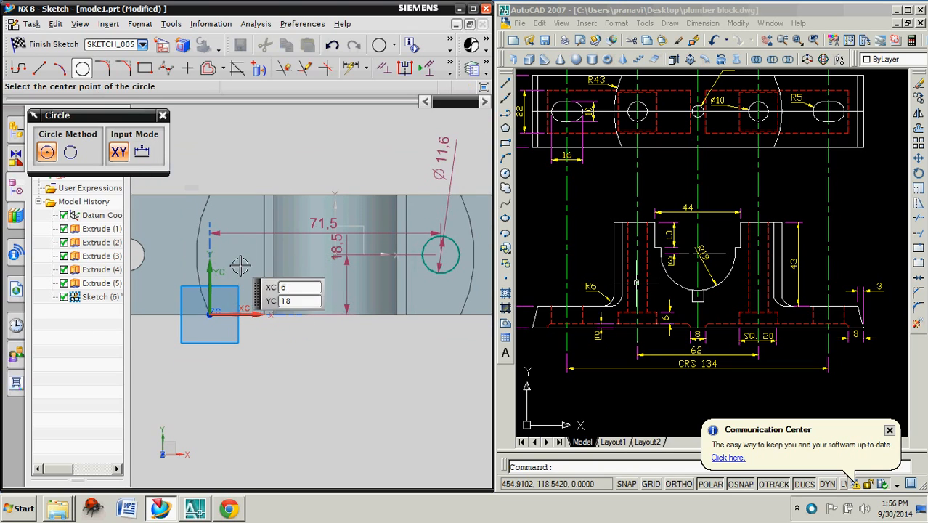
{"action": "left_click", "coordinate": [234, 254]}
{"action": "type", "text": "8.8474480"}
{"action": "key", "text": "Return"}
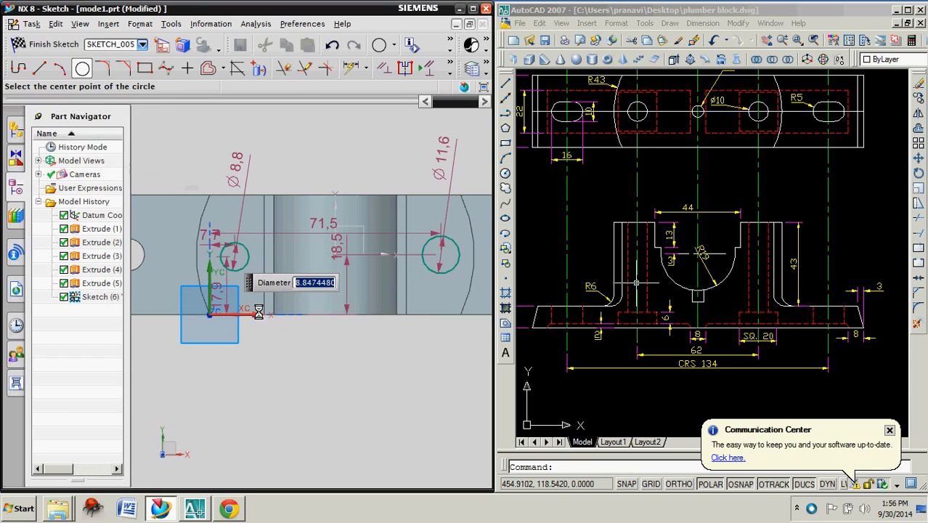
{"action": "key", "text": "Escape"}
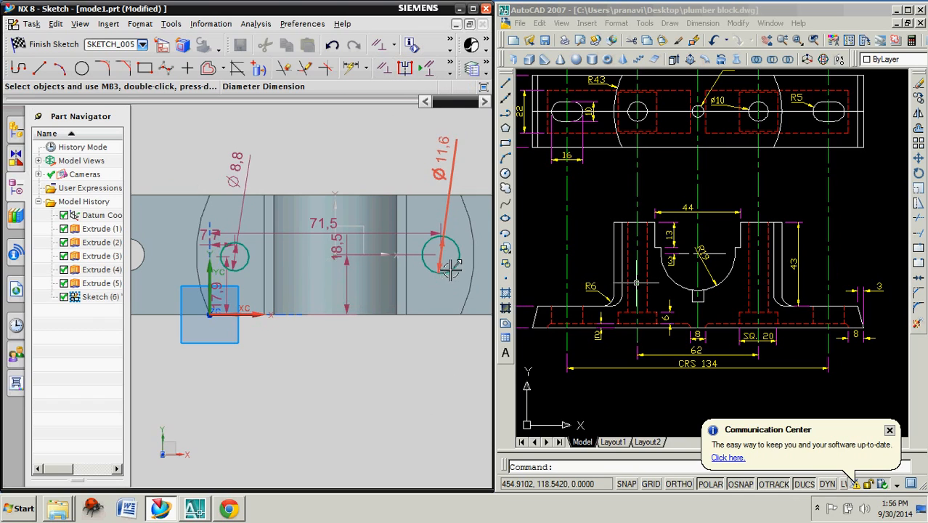
Constrain the centres of the right and left pillar circles to lie on the horizontal datum axis using Point on Curve
{"action": "left_click", "coordinate": [428, 267]}
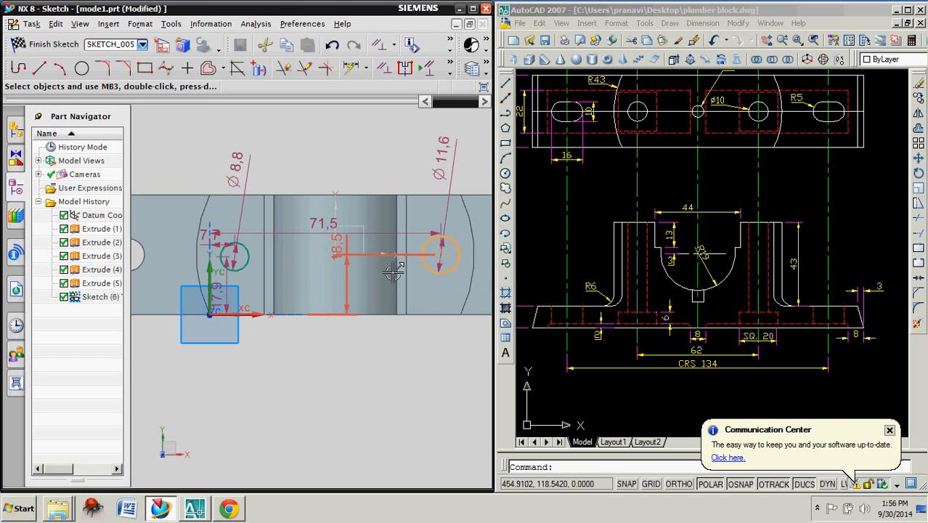
{"action": "left_click", "coordinate": [390, 271]}
{"action": "scroll", "coordinate": [389, 272], "scroll_direction": "up", "scroll_amount": 1}
{"action": "mouse_move", "coordinate": [389, 273]}
{"action": "middle_mouse_down"}
{"action": "mouse_move", "coordinate": [379, 266]}
{"action": "mouse_move", "coordinate": [378, 316]}
{"action": "middle_mouse_up"}
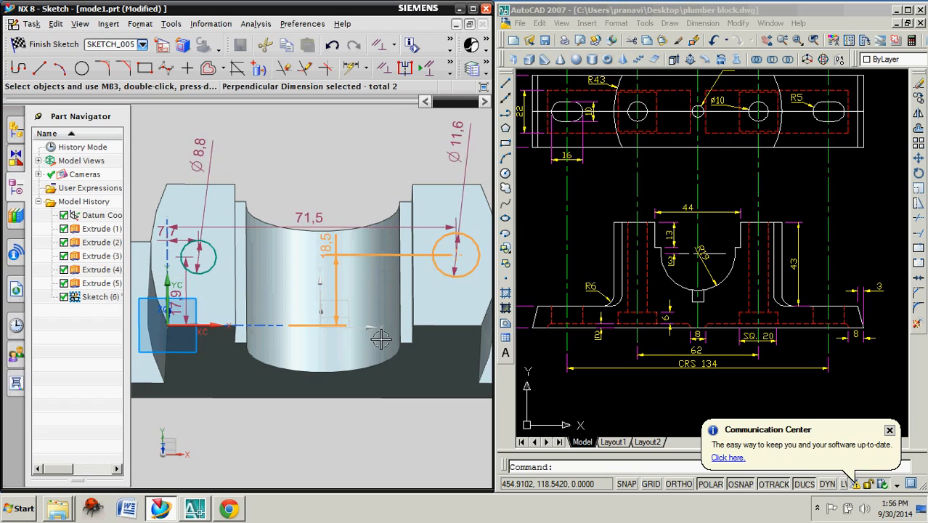
{"action": "left_click", "coordinate": [385, 68]}
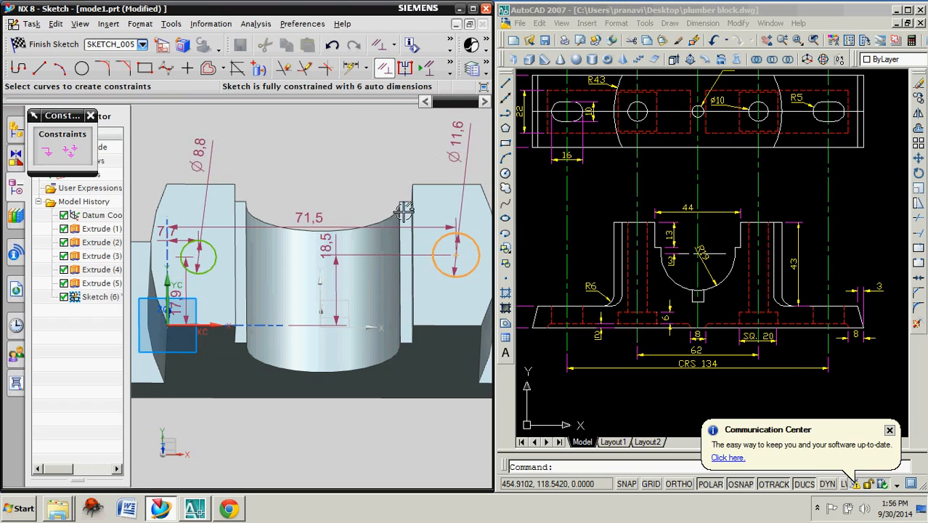
{"action": "left_click", "coordinate": [470, 269]}
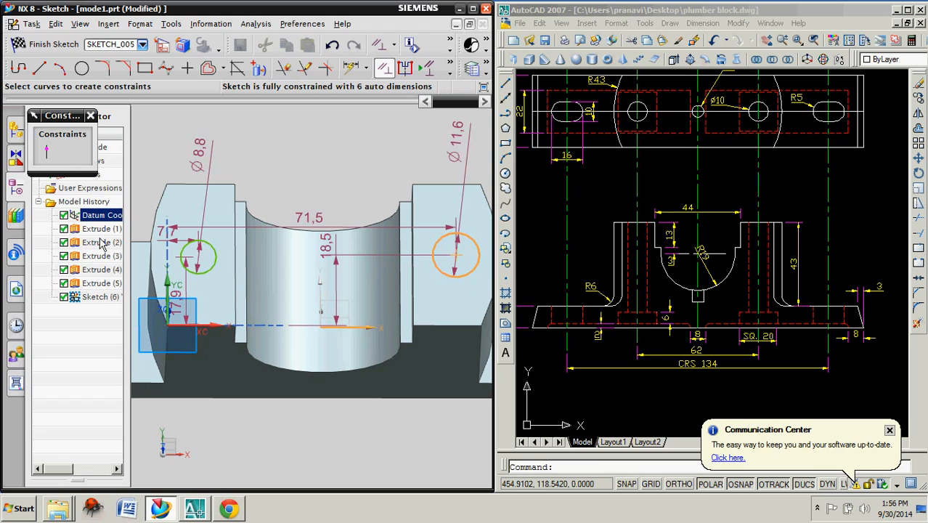
{"action": "left_click", "coordinate": [46, 151]}
{"action": "left_click", "coordinate": [213, 263]}
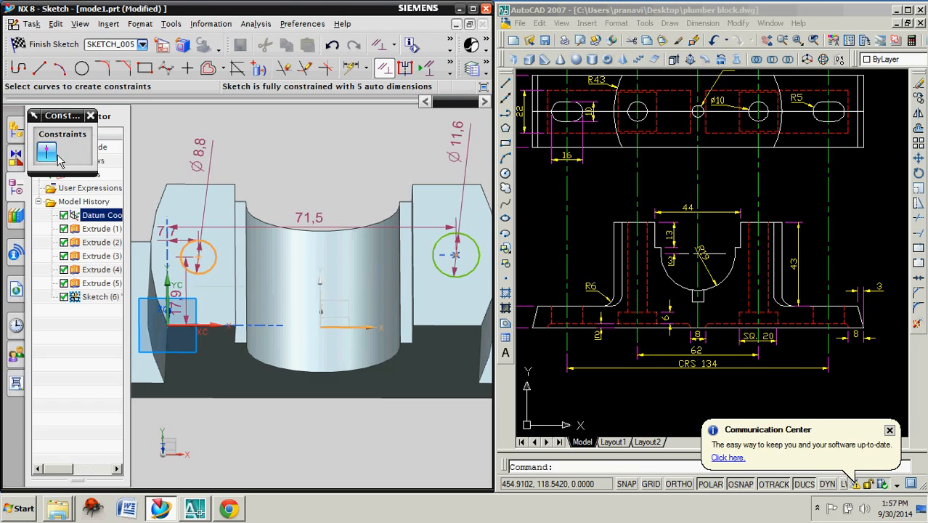
{"action": "left_click", "coordinate": [46, 151]}
{"action": "scroll", "coordinate": [260, 283], "scroll_direction": "down", "scroll_amount": 2}
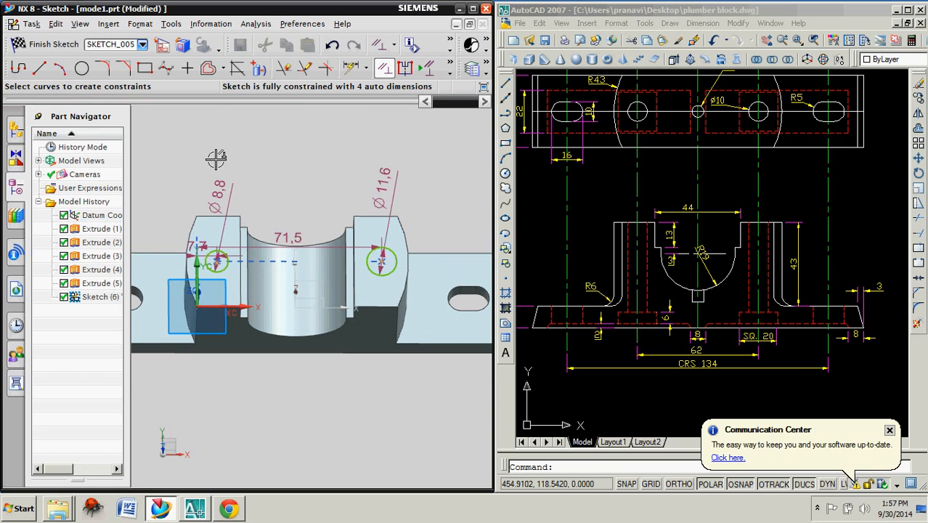
Dimension the horizontal distance from the left circle's centre to the vertical datum axis
{"action": "left_click", "coordinate": [161, 45]}
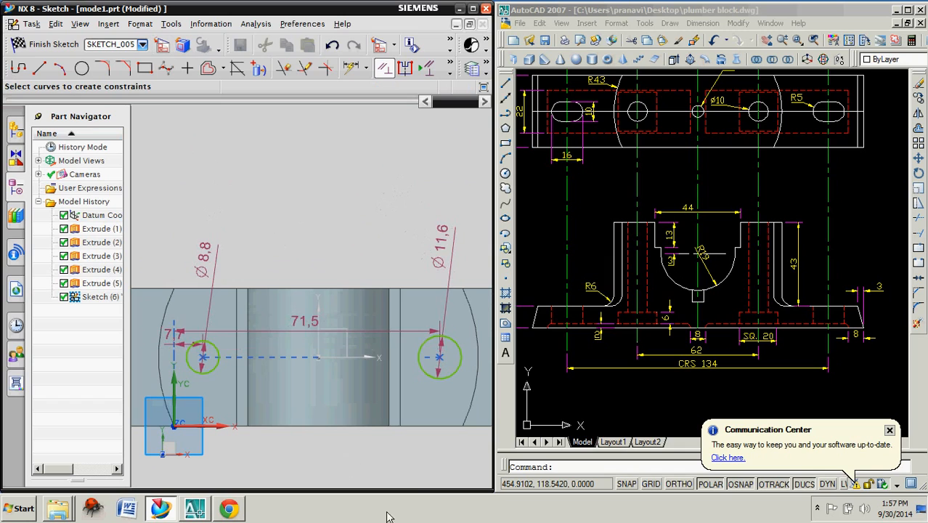
{"action": "scroll", "coordinate": [326, 389], "scroll_direction": "down", "scroll_amount": 1}
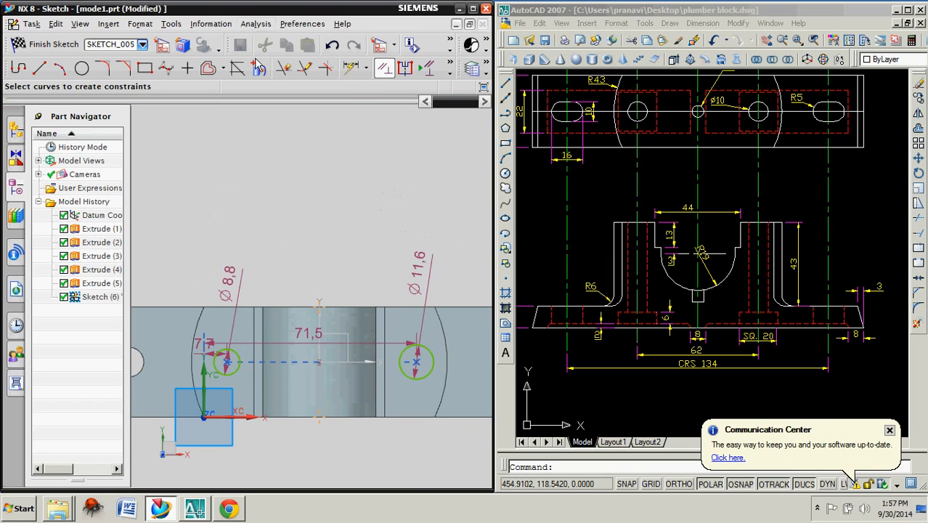
{"action": "left_click", "coordinate": [352, 69]}
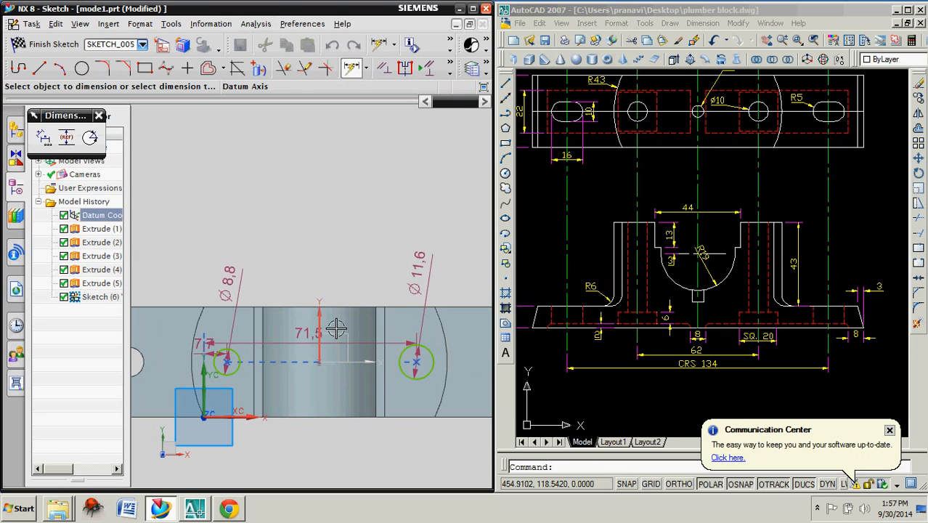
{"action": "left_click", "coordinate": [227, 361]}
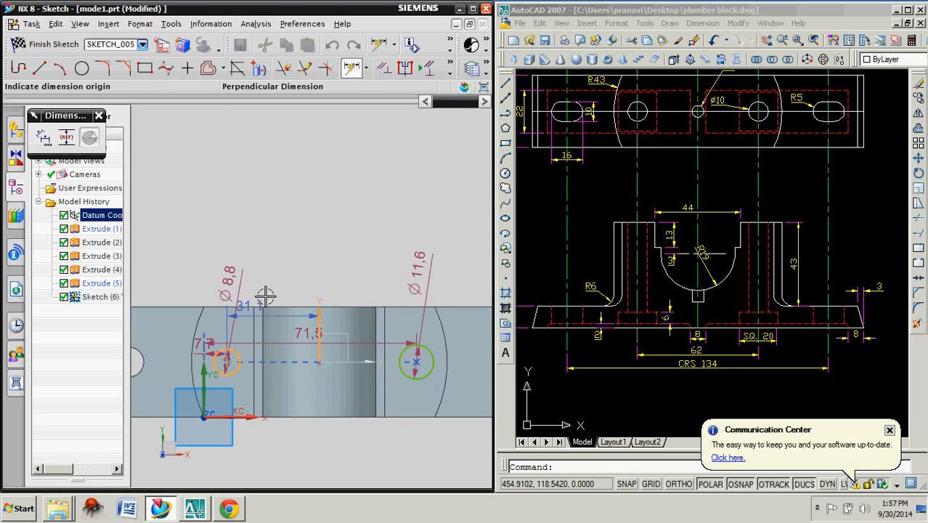
{"action": "left_click", "coordinate": [276, 247]}
{"action": "key", "text": "Escape"}
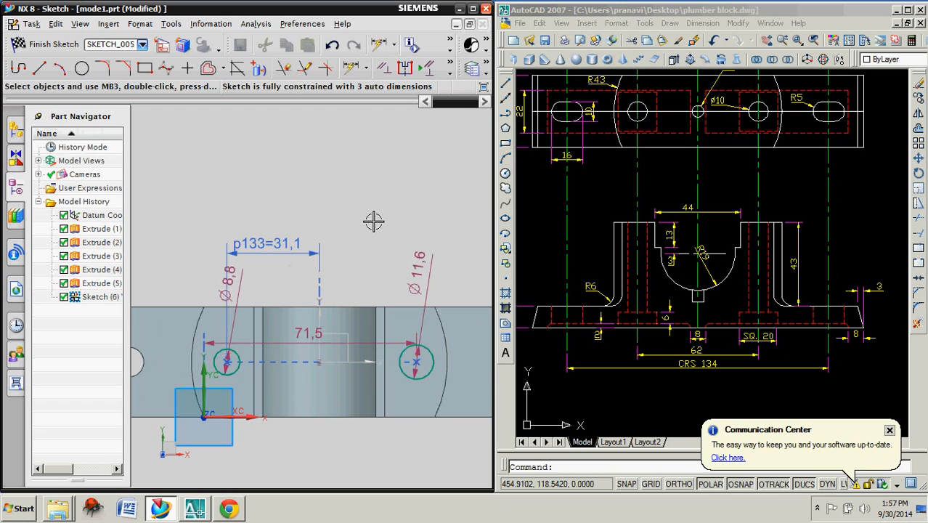
Set the left circle's diameter to 10 mm
{"action": "double_click", "coordinate": [256, 289]}
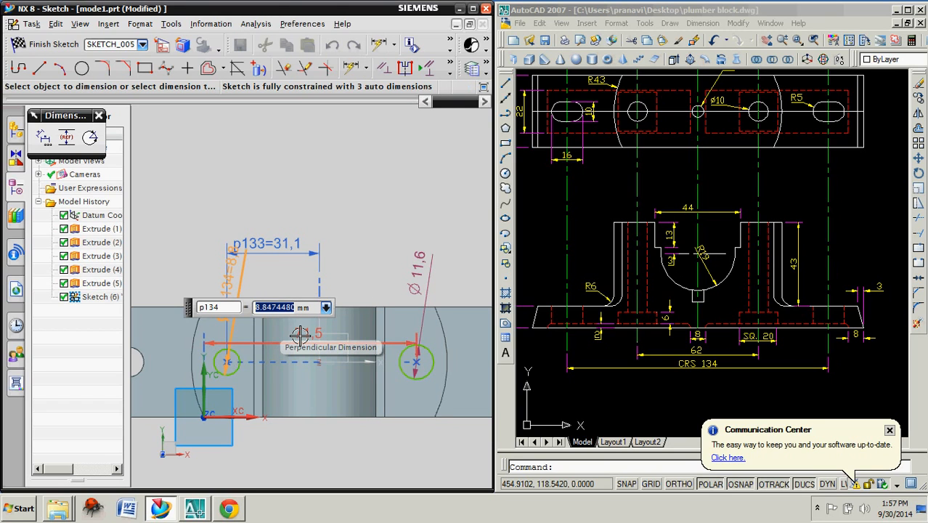
{"action": "type", "text": "1"}
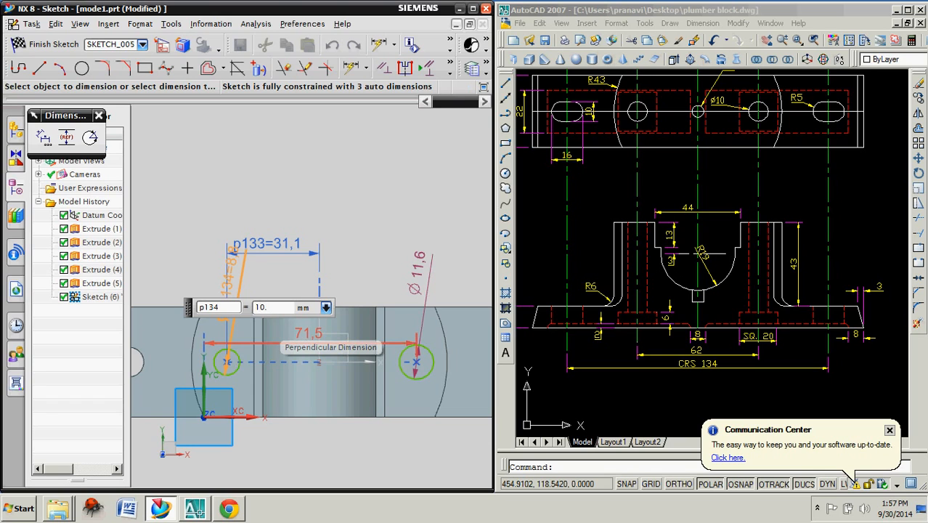
{"action": "type", "text": "0,"}
{"action": "key", "text": "Return"}
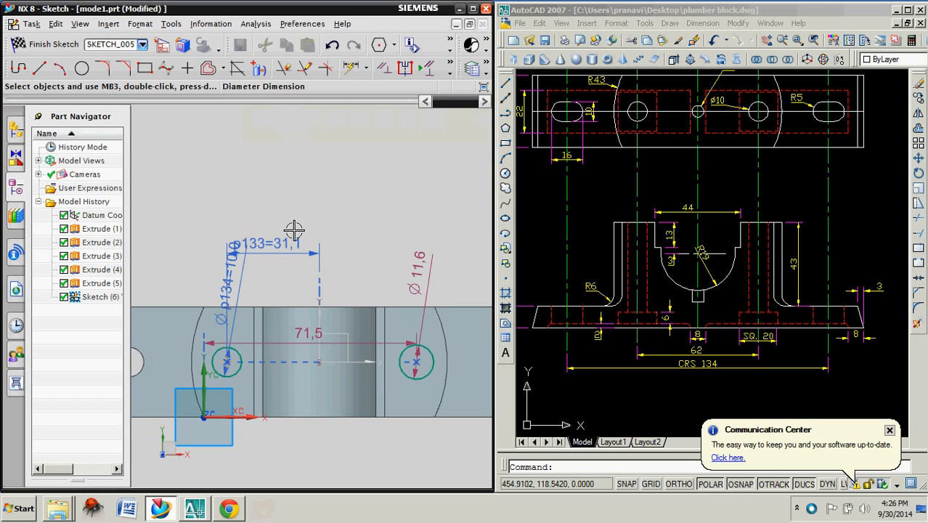
Dimension the horizontal distance between the two circle centres and set it to 62 mm
{"action": "left_click", "coordinate": [350, 68]}
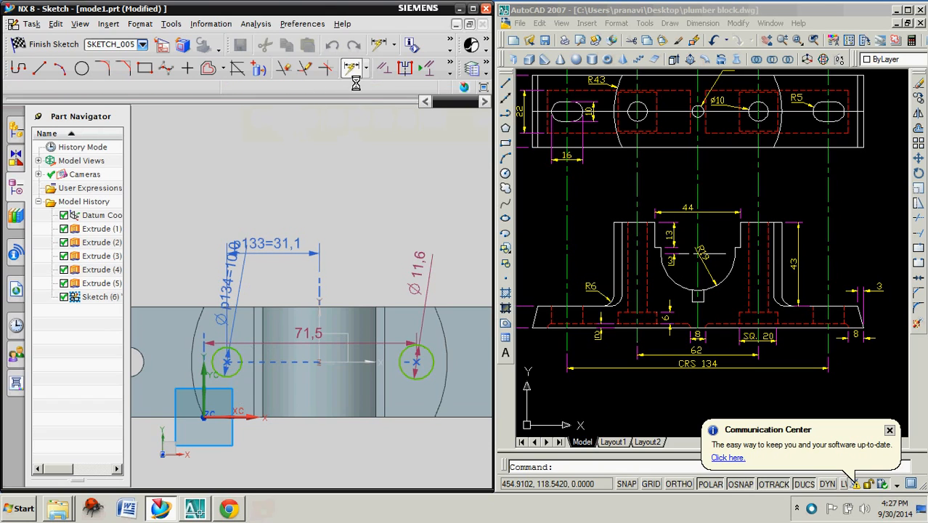
{"action": "left_click", "coordinate": [232, 369]}
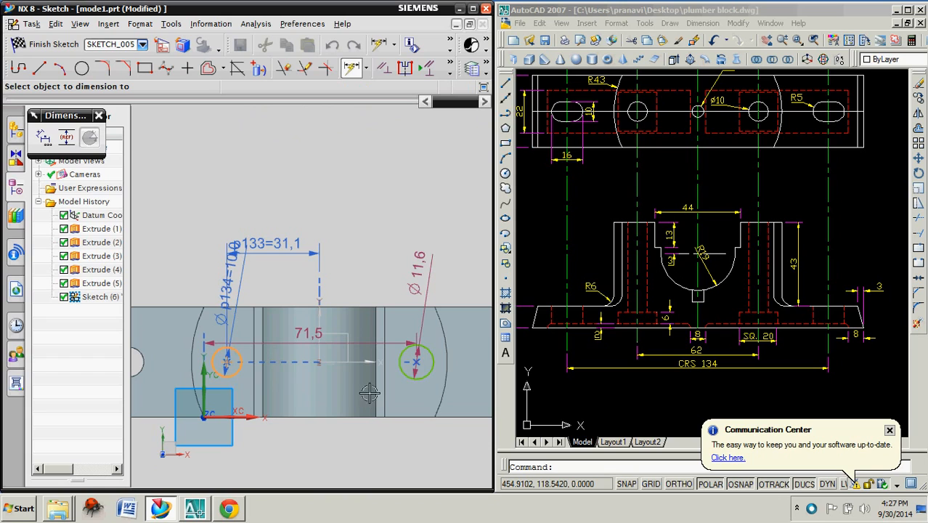
{"action": "left_click", "coordinate": [426, 372]}
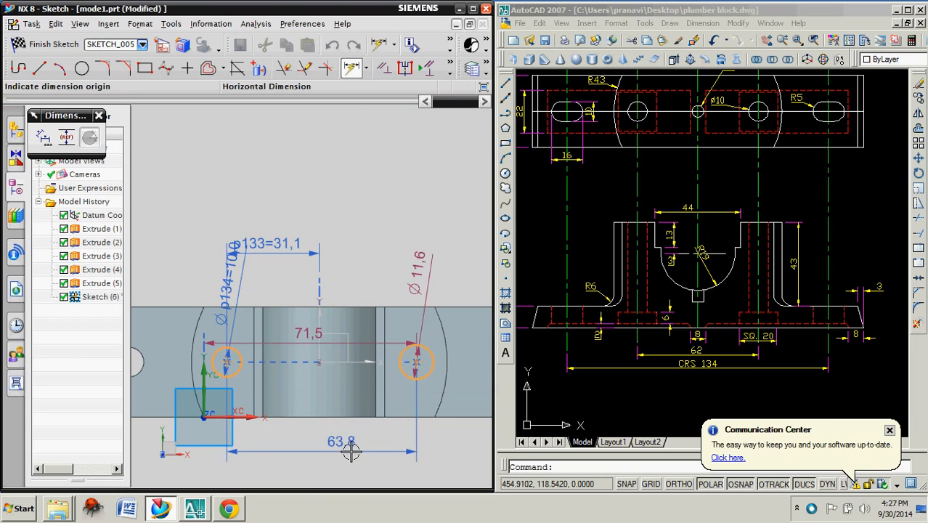
{"action": "left_click", "coordinate": [351, 451]}
{"action": "key", "text": "Escape"}
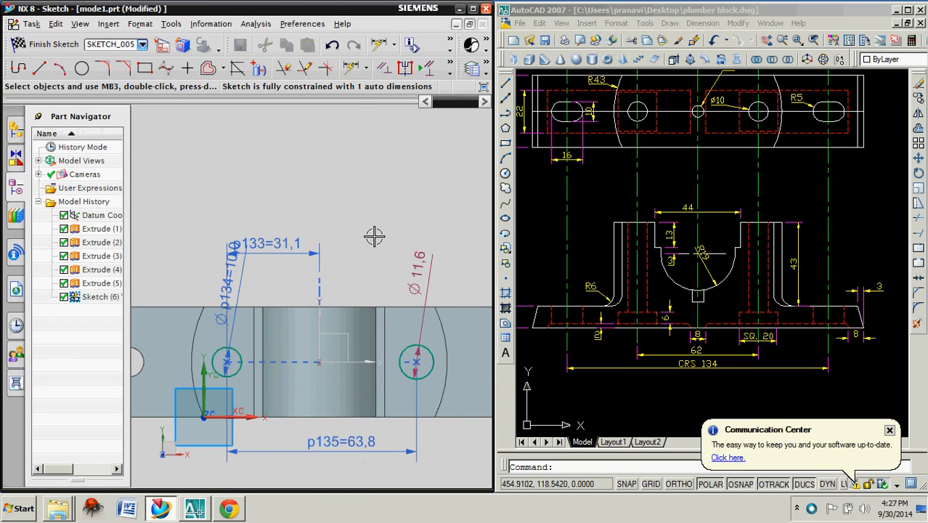
{"action": "double_click", "coordinate": [371, 449]}
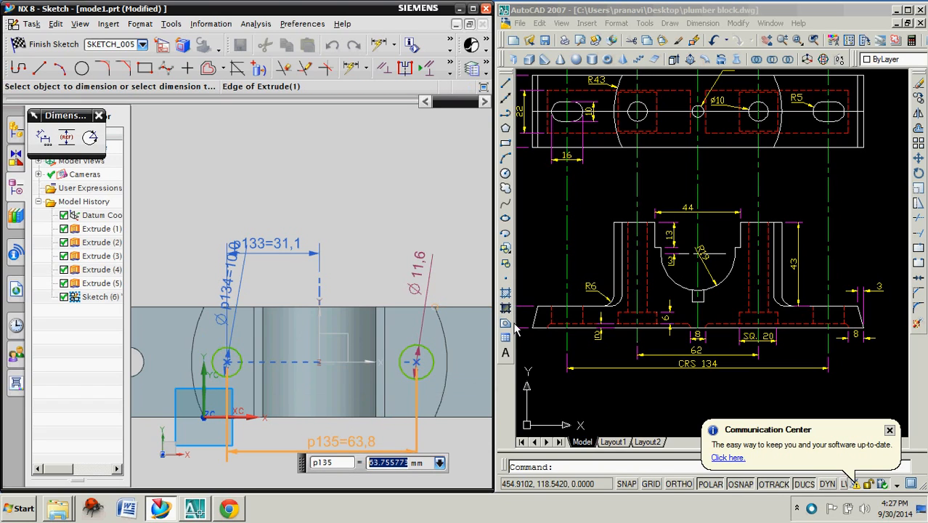
{"action": "type", "text": "62"}
{"action": "key", "text": "Return"}
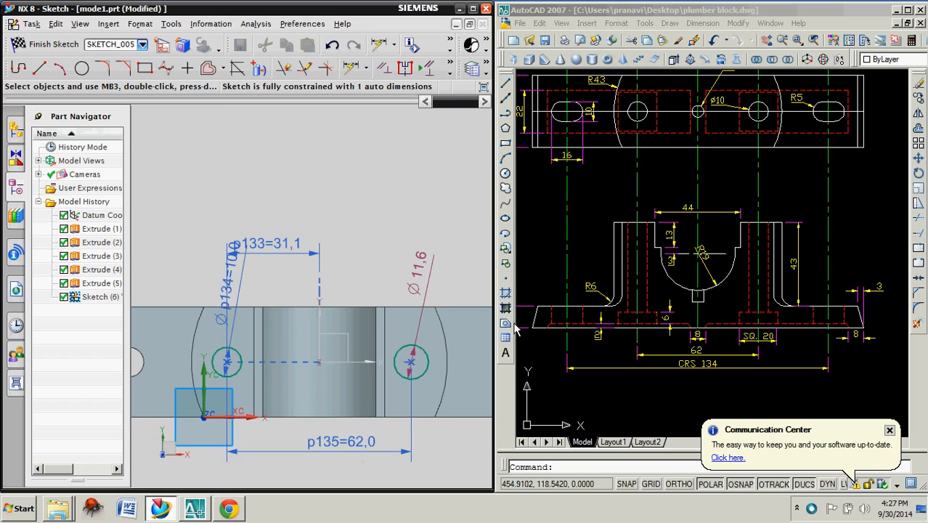
Set the left circle's distance from the vertical datum axis to 31 mm
{"action": "double_click", "coordinate": [305, 262]}
{"action": "type", "text": "31"}
{"action": "key", "text": "Return"}
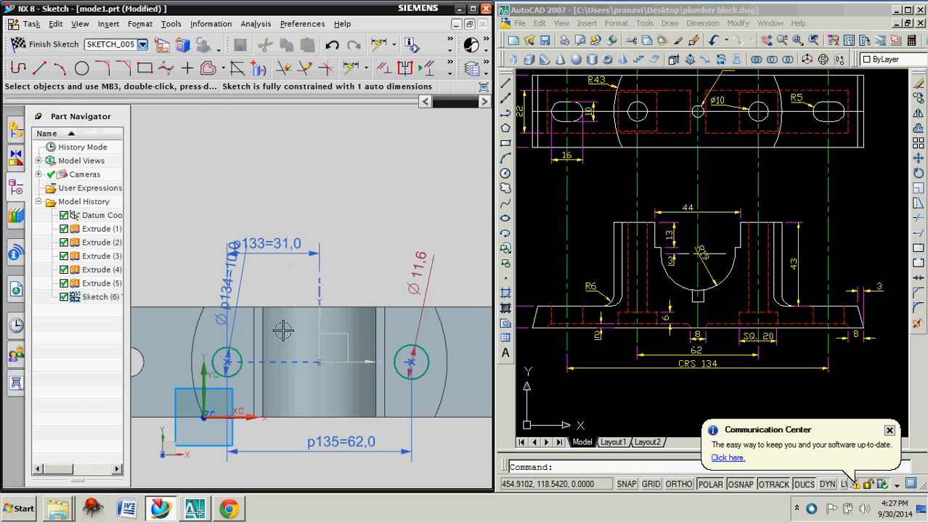
Re-enter 10 mm for the left circle's diameter and set the right circle's diameter to 10 mm
{"action": "left_click", "coordinate": [236, 308]}
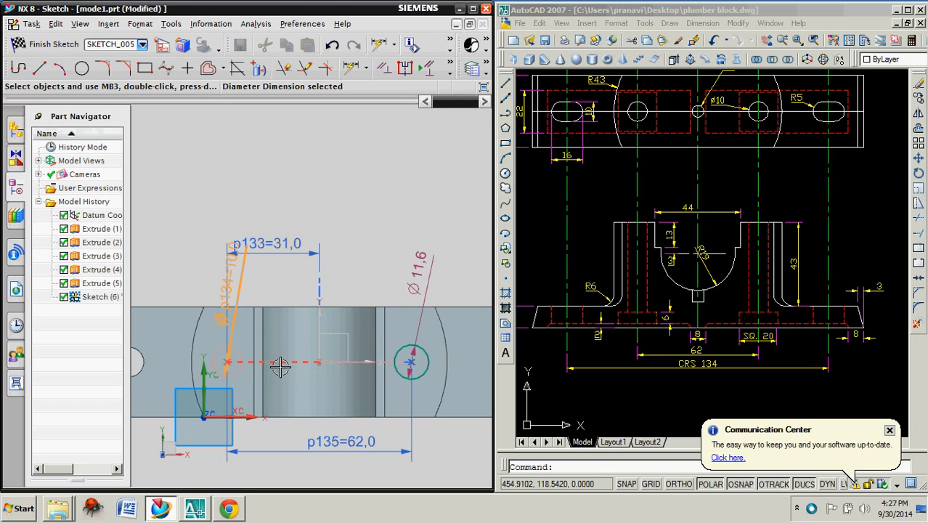
{"action": "double_click", "coordinate": [242, 303]}
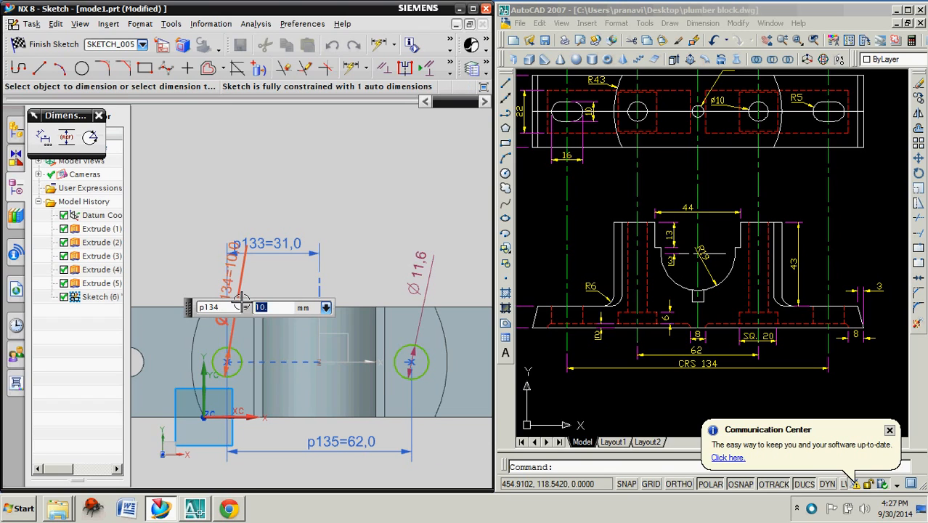
{"action": "type", "text": "10"}
{"action": "key", "text": "Return"}
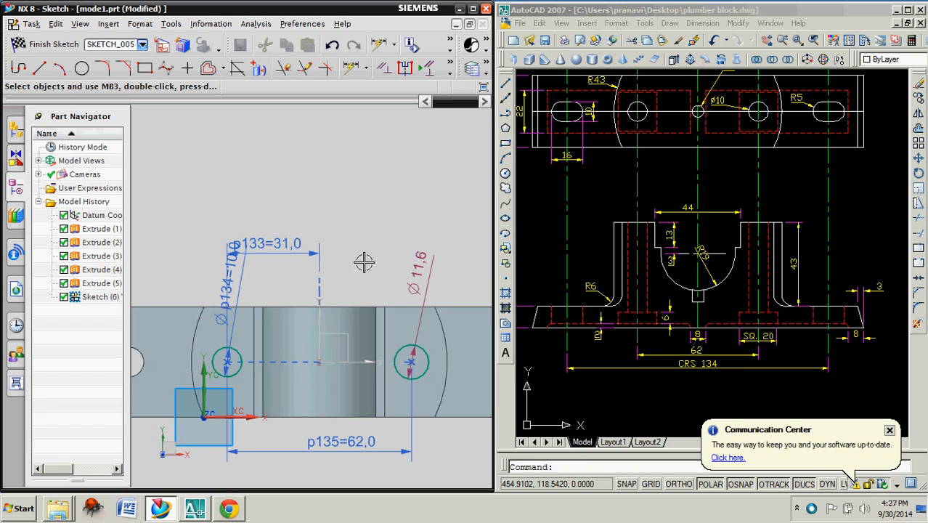
{"action": "double_click", "coordinate": [426, 287]}
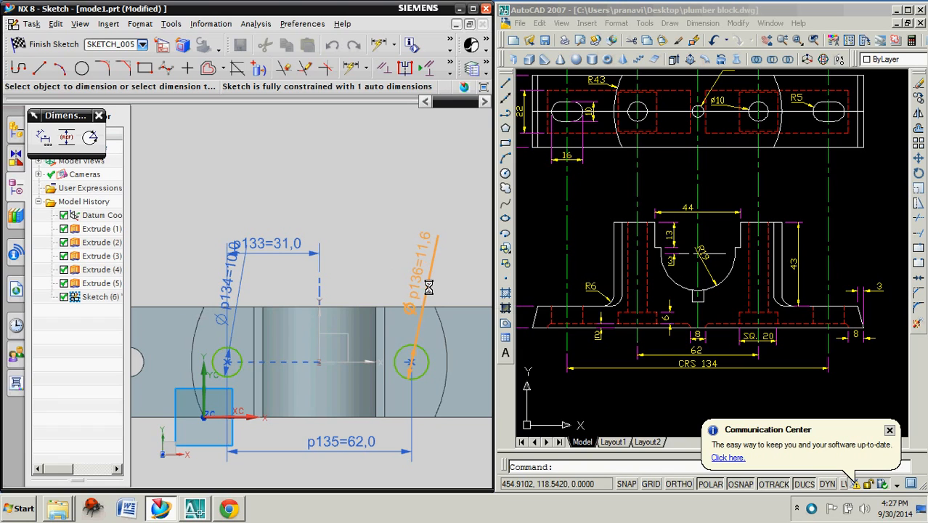
{"action": "type", "text": "10"}
{"action": "key", "text": "Return"}
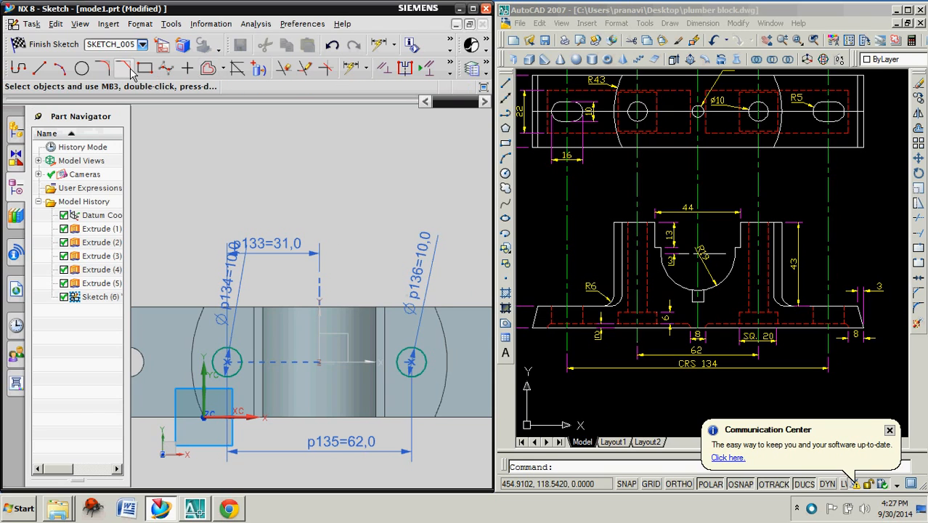
Finish the sketch and extrude both circles downward Through All with Subtract to cut the bolt holes in the pillars
{"action": "left_click", "coordinate": [53, 46]}
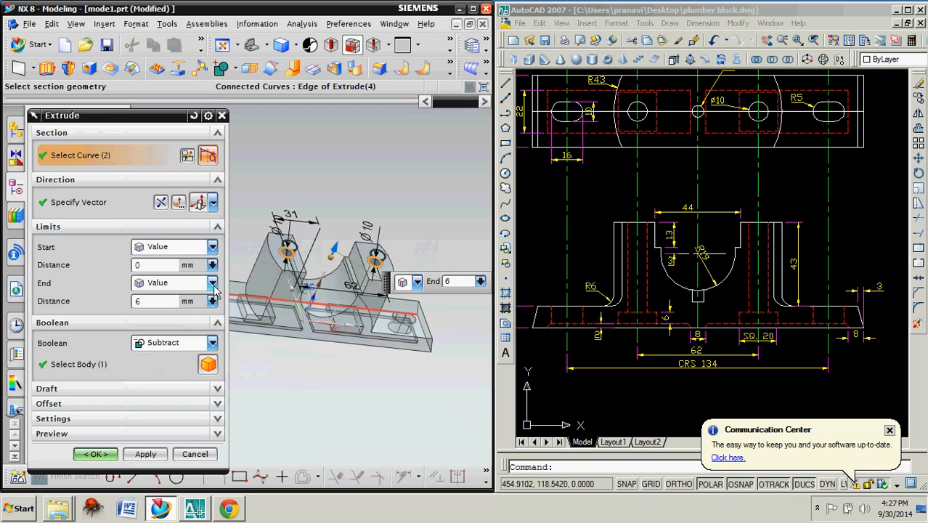
{"action": "middle_click_drag", "start_coordinate": [305, 322], "coordinate": [250, 265]}
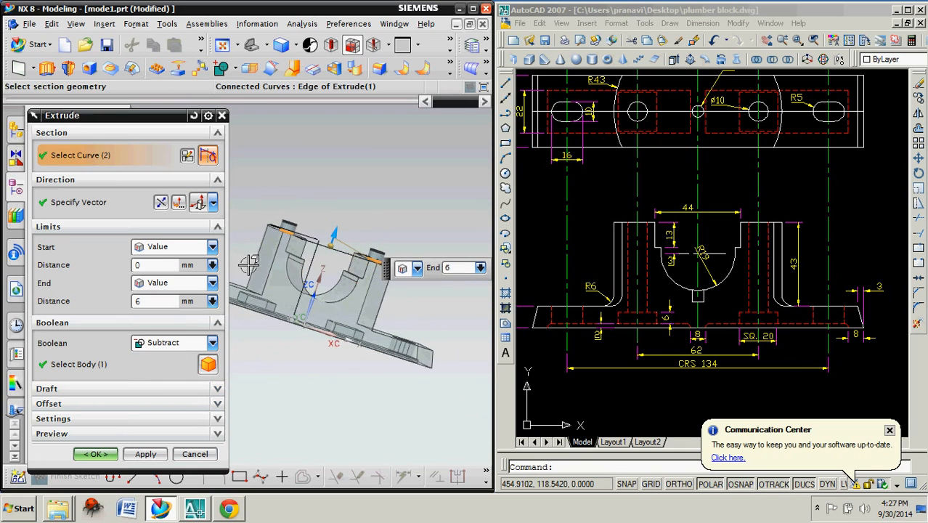
{"action": "left_click", "coordinate": [167, 209]}
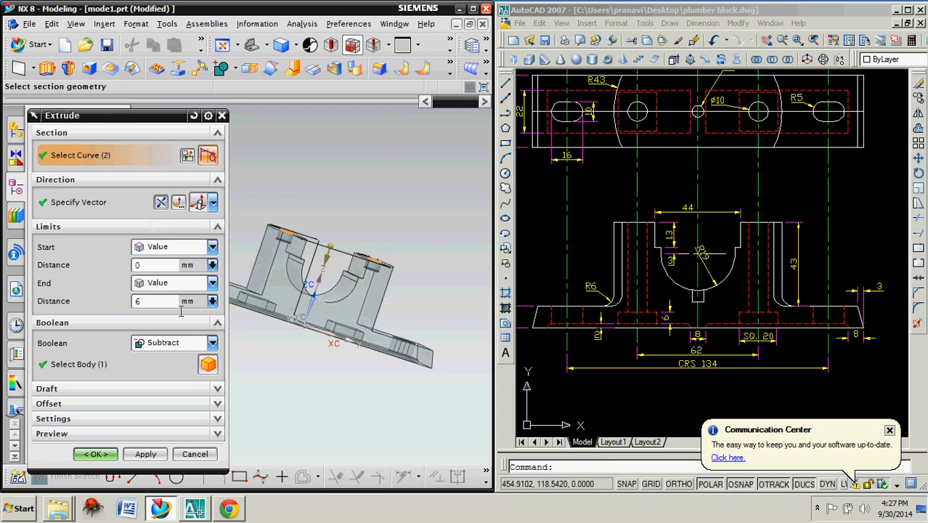
{"action": "left_click", "coordinate": [212, 301]}
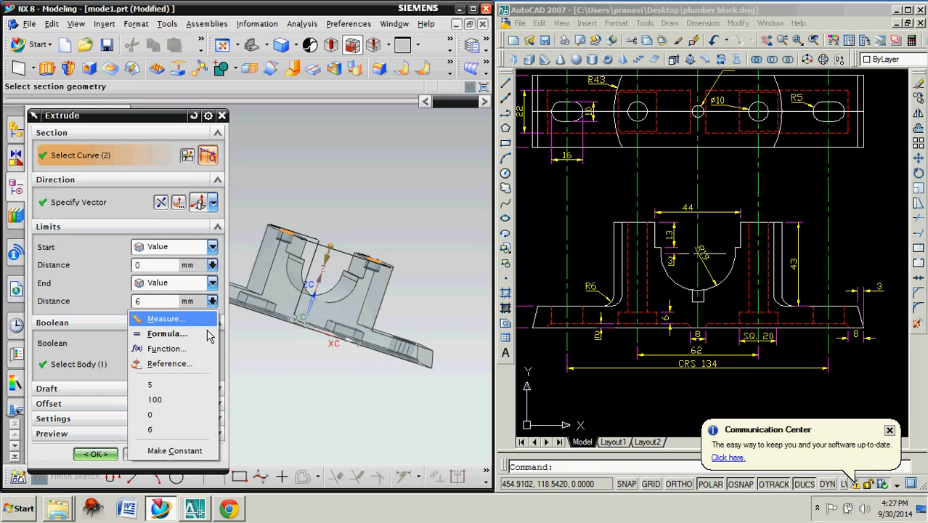
{"action": "left_click", "coordinate": [182, 283]}
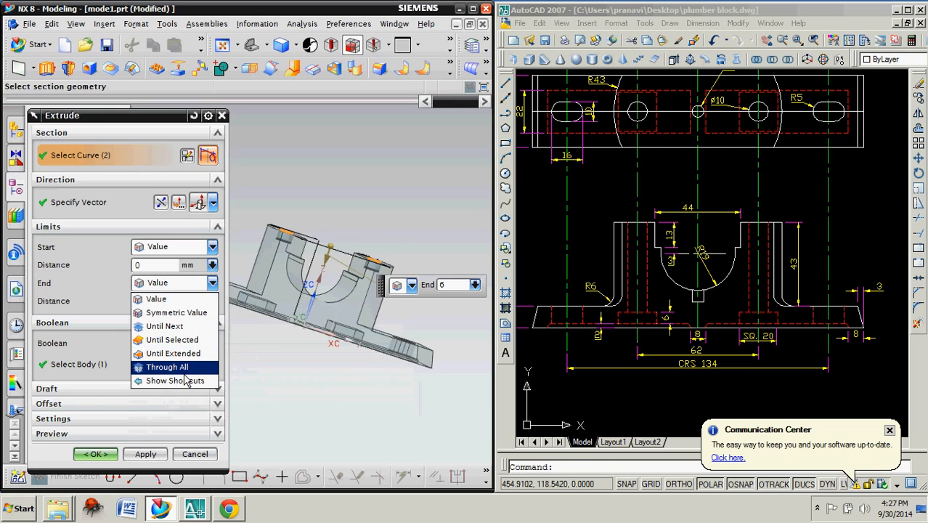
{"action": "left_click", "coordinate": [170, 366]}
{"action": "left_click", "coordinate": [94, 436]}
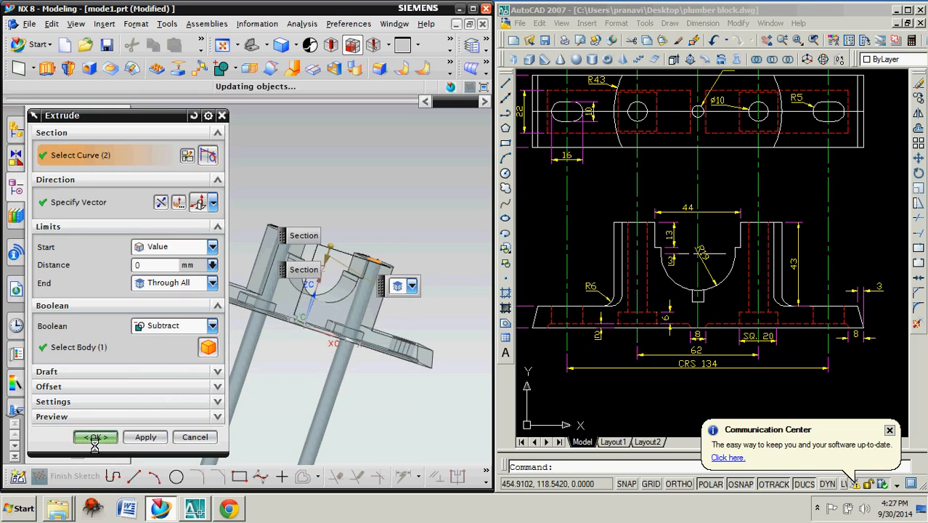
Start an extrusion by opening a new sketch on the top face of the left pillar
{"action": "middle_click_drag", "start_coordinate": [284, 358], "coordinate": [275, 384]}
{"action": "scroll", "coordinate": [321, 350], "scroll_direction": "up", "scroll_amount": 1}
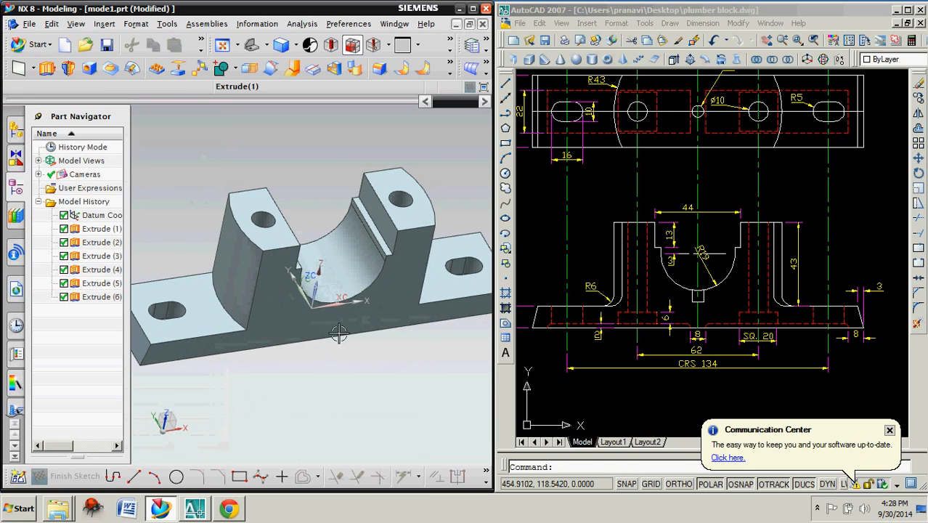
{"action": "middle_click_drag", "start_coordinate": [398, 243], "coordinate": [392, 294]}
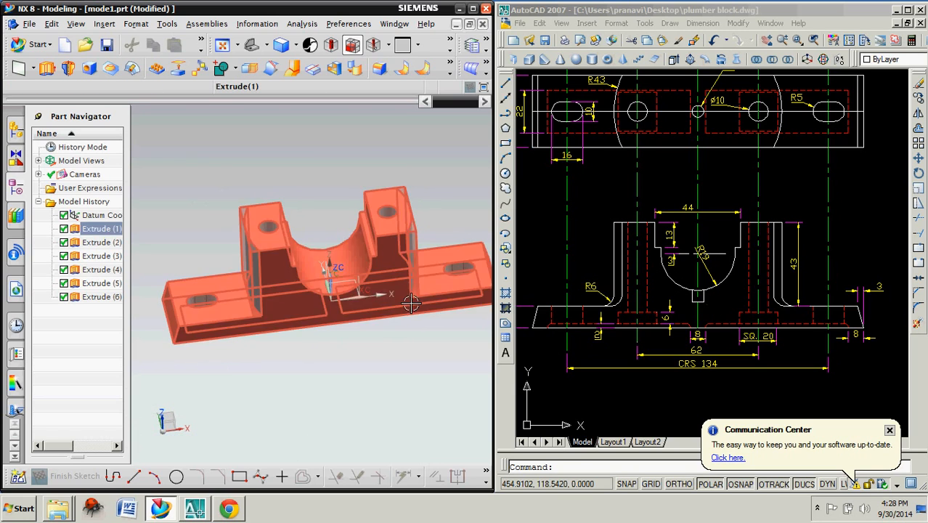
{"action": "left_click", "coordinate": [46, 68]}
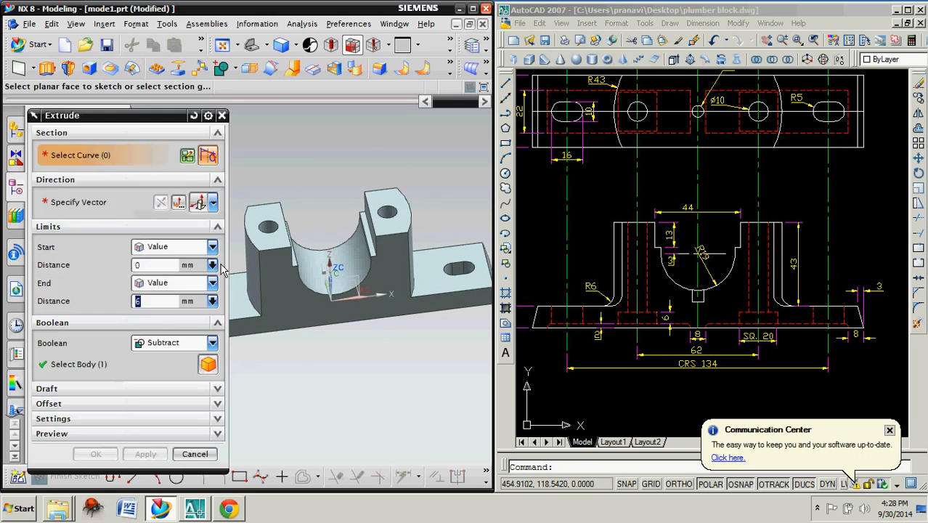
{"action": "left_click", "coordinate": [279, 222]}
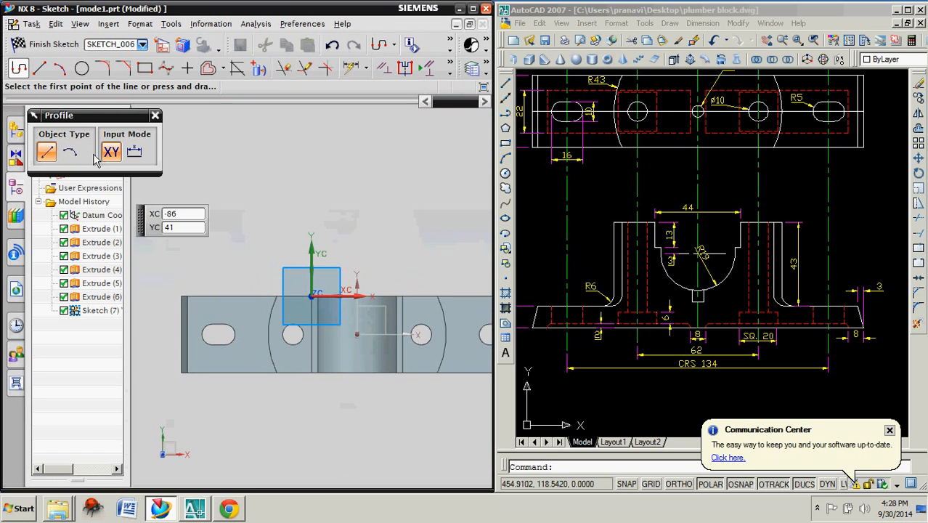
Examine the reference drawing in AutoCAD for the size and position of the small central hole
{"action": "left_click", "coordinate": [82, 68]}
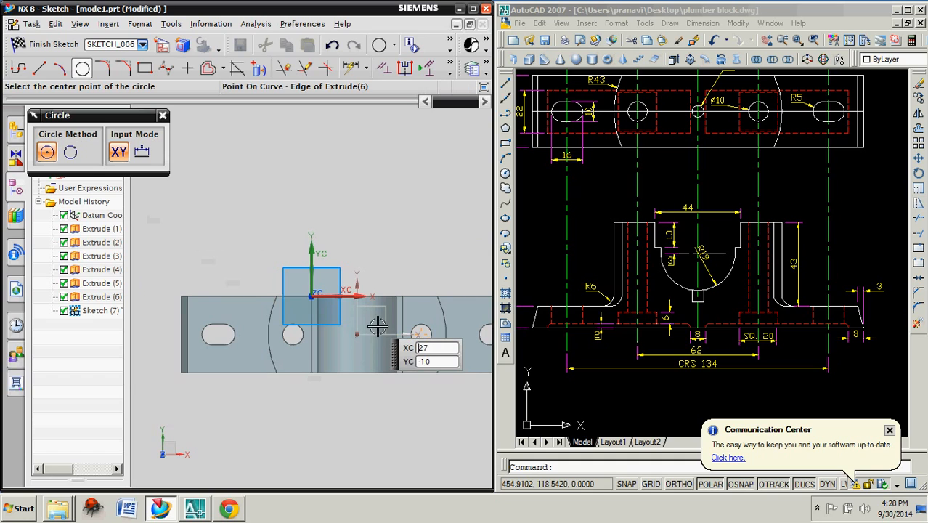
{"action": "left_click", "coordinate": [718, 210]}
{"action": "middle_click_drag", "start_coordinate": [717, 207], "coordinate": [718, 238]}
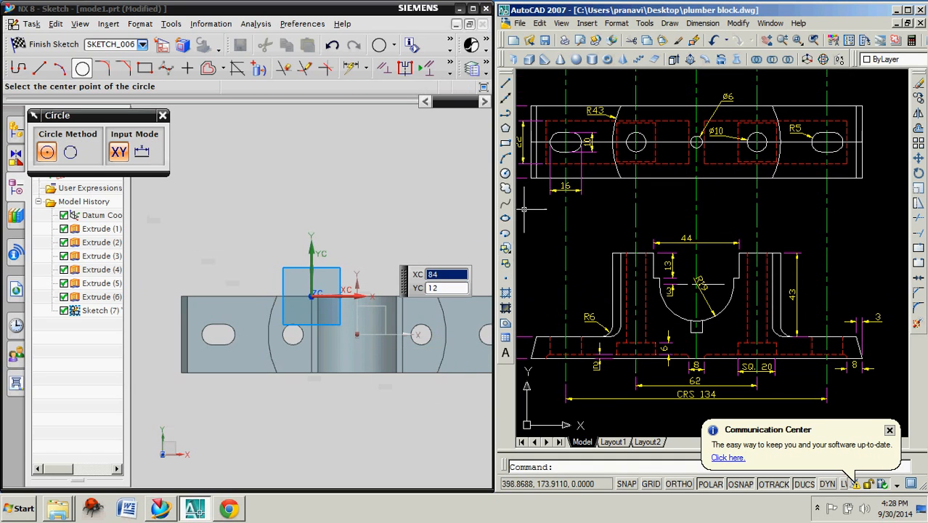
{"action": "scroll", "coordinate": [385, 363], "scroll_direction": "up", "scroll_amount": 6}
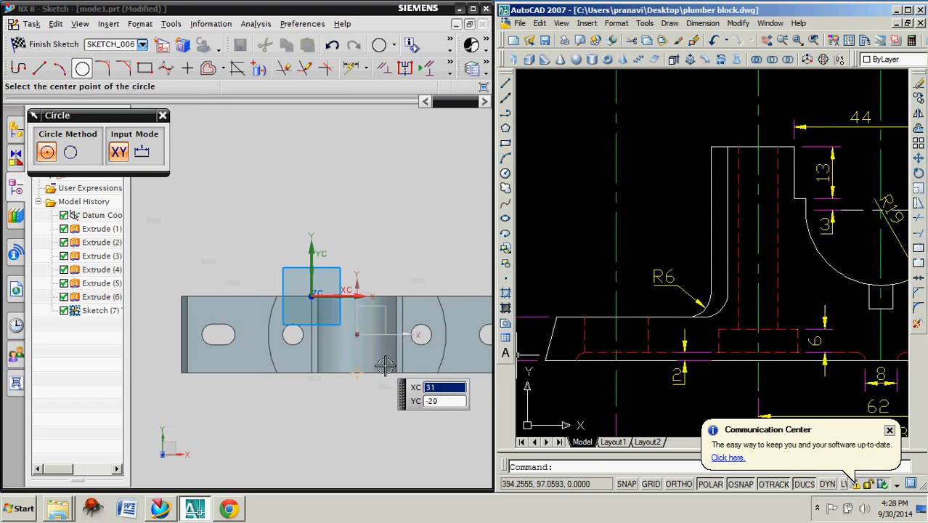
{"action": "scroll", "coordinate": [367, 363], "scroll_direction": "down", "scroll_amount": 5}
{"action": "scroll", "coordinate": [695, 236], "scroll_direction": "down", "scroll_amount": 4}
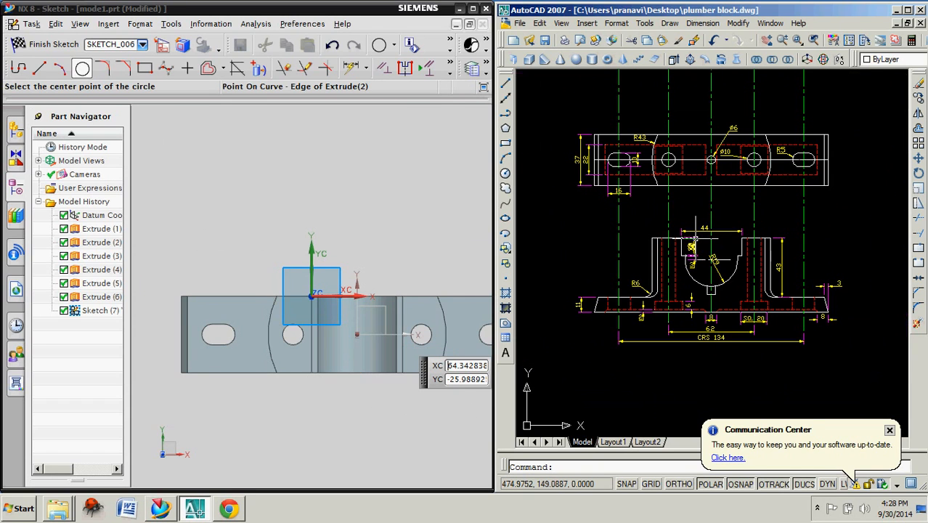
{"action": "scroll", "coordinate": [695, 238], "scroll_direction": "up", "scroll_amount": 3}
{"action": "left_click", "coordinate": [427, 259]}
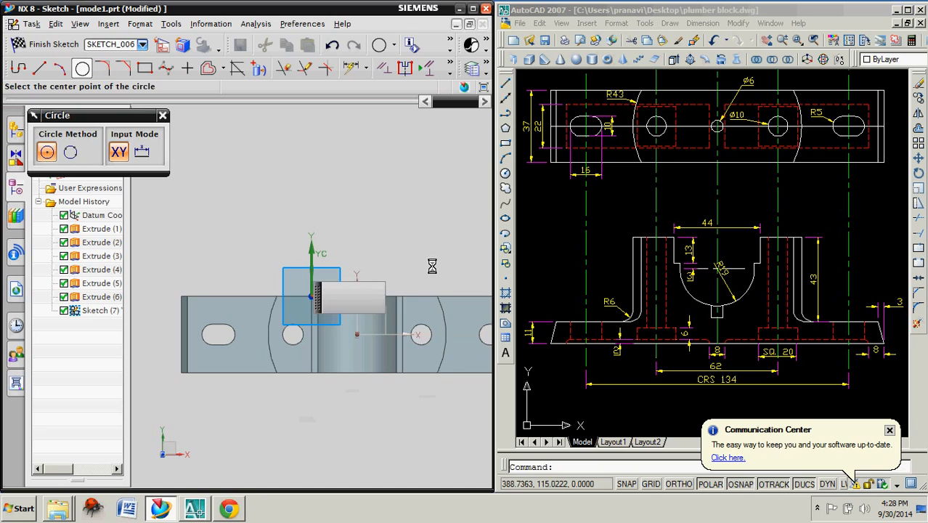
Switch back to NX and try to sketch an 8 mm circle at the datum origin and dimension its diameter
{"action": "key", "text": "Escape"}
{"action": "scroll", "coordinate": [348, 368], "scroll_direction": "down", "scroll_amount": 1}
{"action": "scroll", "coordinate": [347, 367], "scroll_direction": "up", "scroll_amount": 1}
{"action": "scroll", "coordinate": [347, 369], "scroll_direction": "up", "scroll_amount": 3}
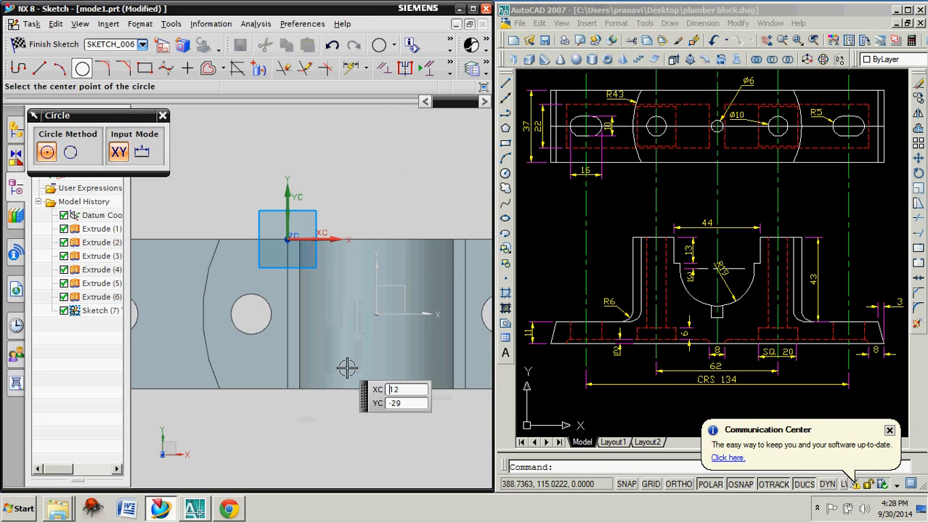
{"action": "left_click", "coordinate": [377, 317]}
{"action": "left_click", "coordinate": [361, 320]}
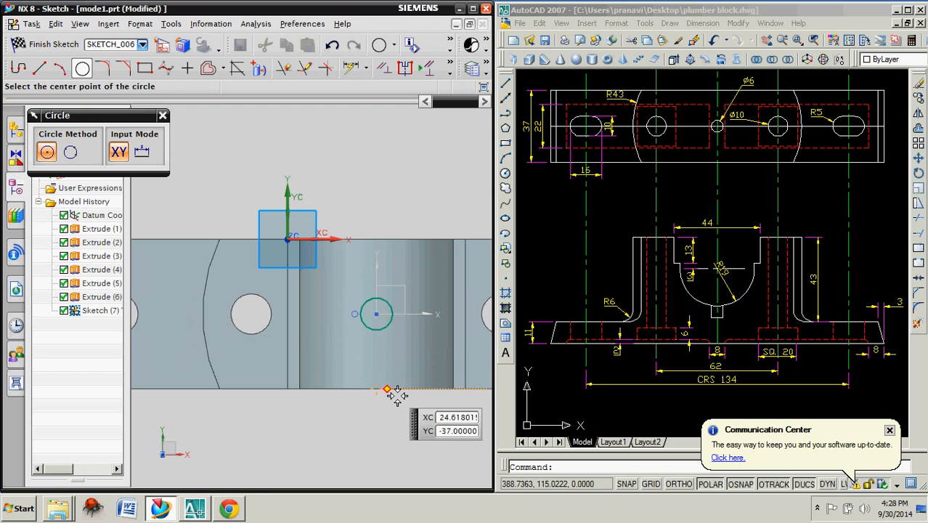
{"action": "key", "text": "Escape"}
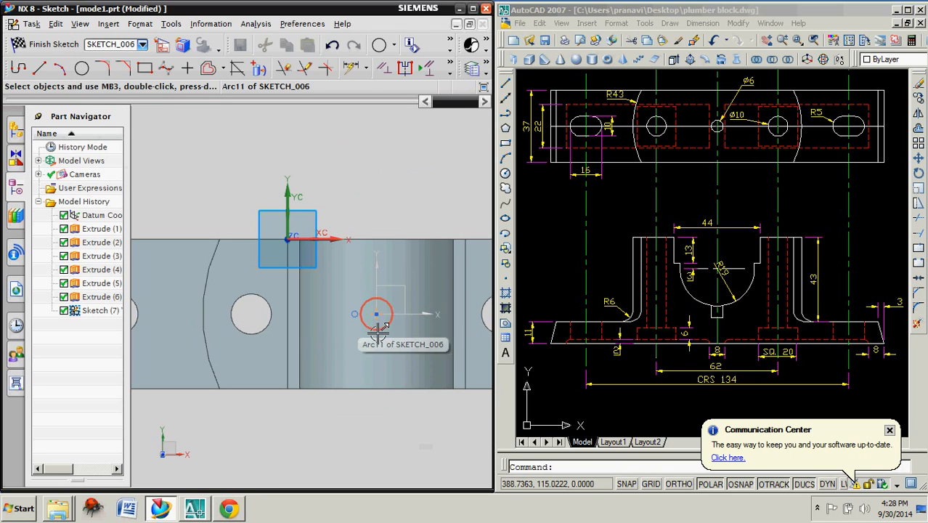
{"action": "left_click", "coordinate": [351, 67]}
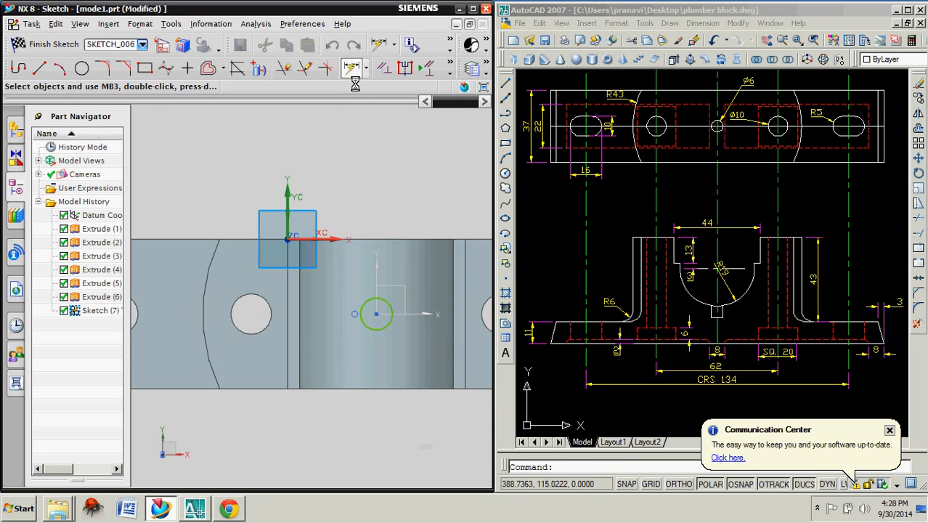
{"action": "left_click", "coordinate": [389, 334]}
{"action": "left_click", "coordinate": [360, 260]}
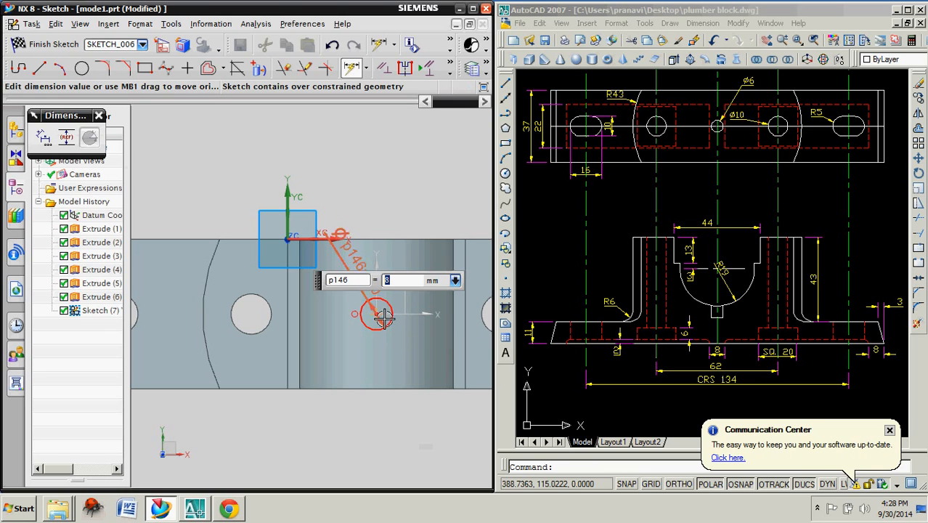
Delete the central circle along with its diameter dimension
{"action": "key", "text": "Escape"}
{"action": "left_click", "coordinate": [363, 325]}
{"action": "right_click", "coordinate": [367, 321]}
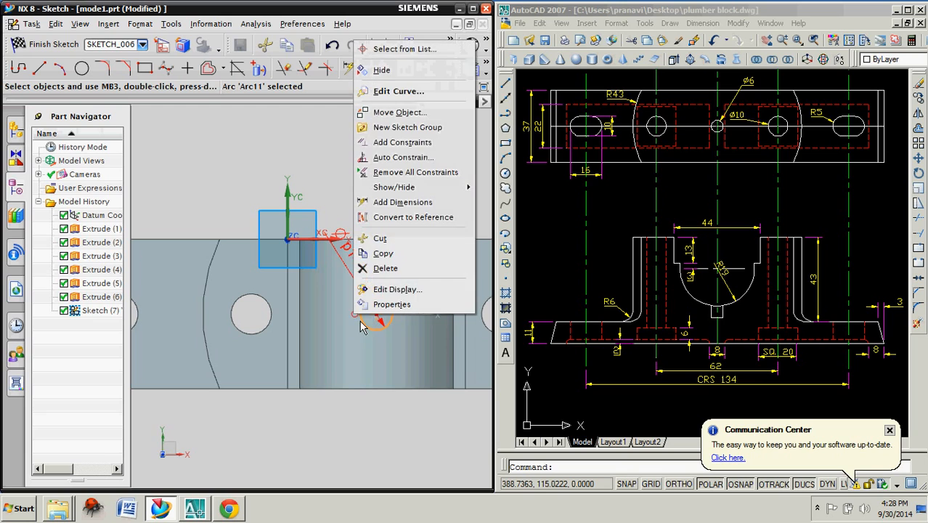
{"action": "left_click", "coordinate": [383, 273]}
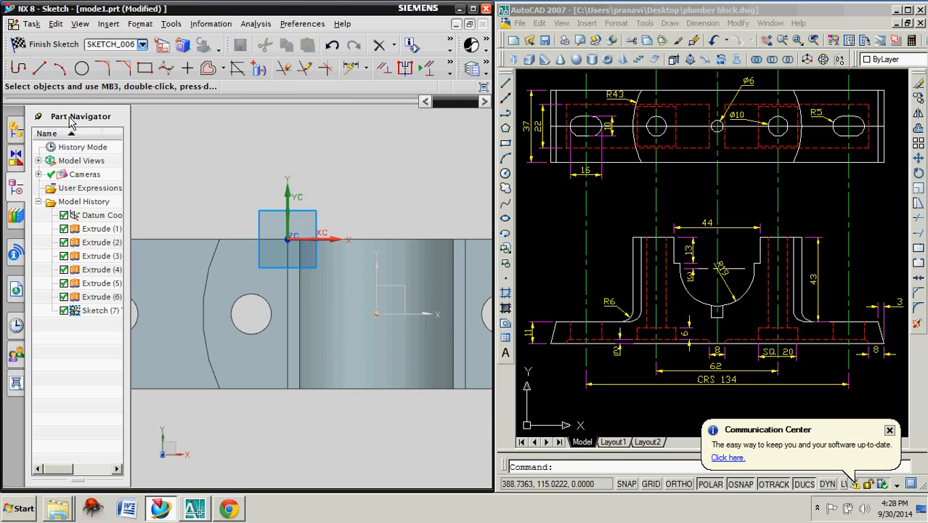
Try drawing a larger circle centred on the datum origin, and undo it
{"action": "left_click", "coordinate": [81, 68]}
{"action": "left_click", "coordinate": [376, 314]}
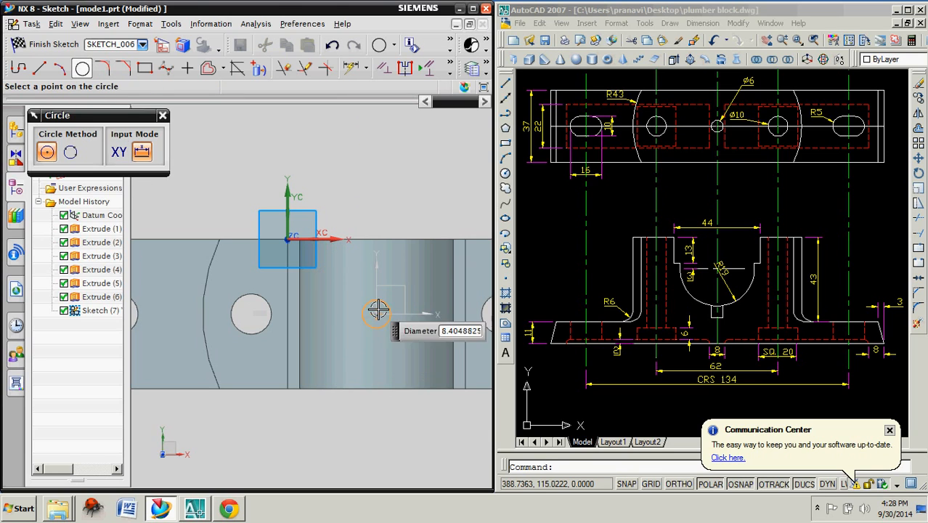
{"action": "left_click", "coordinate": [362, 290]}
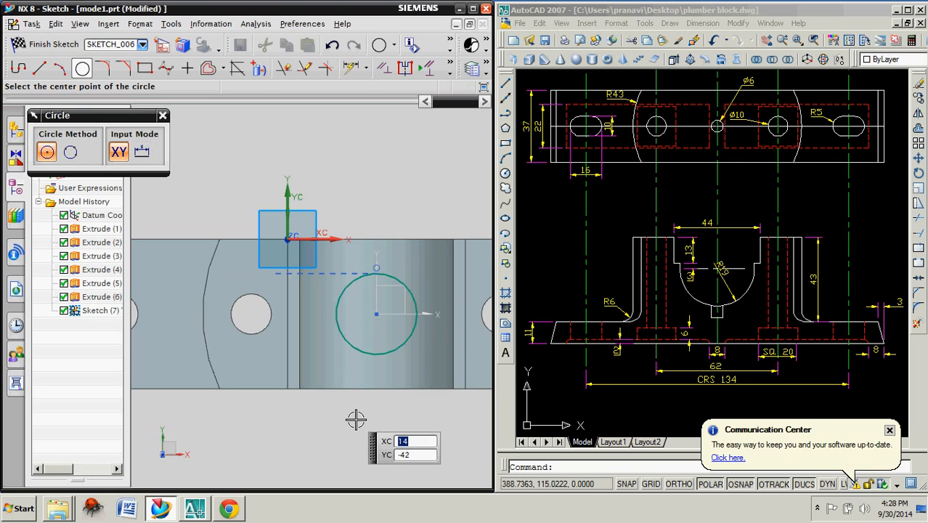
{"action": "key", "text": "ctrl+z"}
Sketch a circle centred on the datum origin between the pillars and set its diameter to 6 mm
{"action": "left_click", "coordinate": [87, 75]}
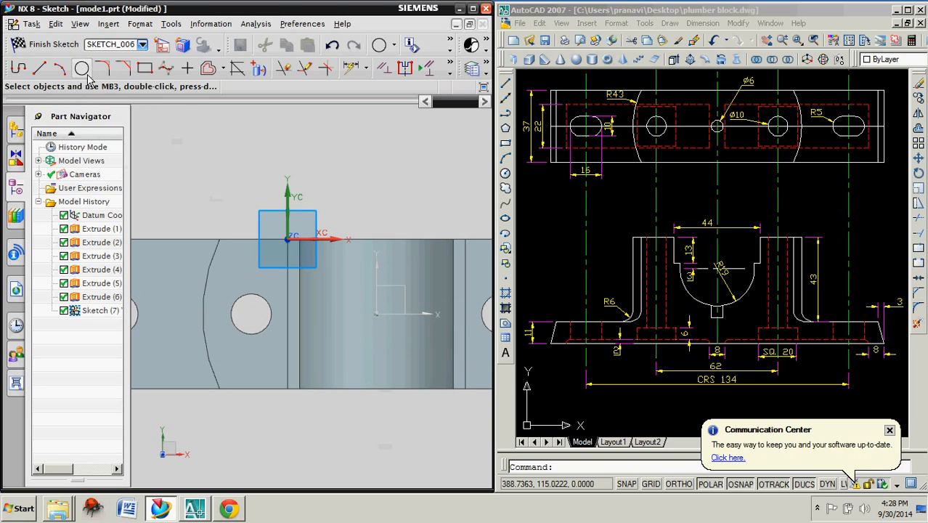
{"action": "left_click", "coordinate": [82, 70]}
{"action": "left_click", "coordinate": [377, 316]}
{"action": "left_click", "coordinate": [379, 321]}
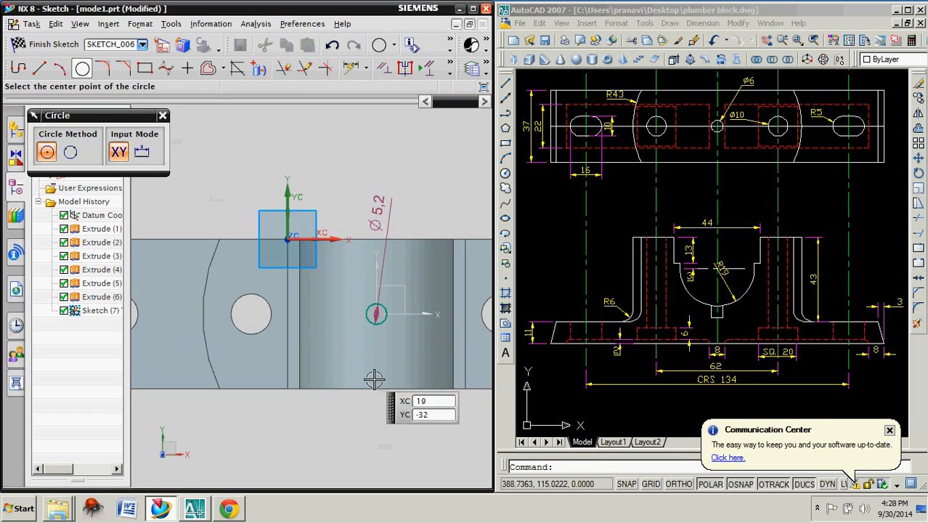
{"action": "key", "text": "Escape"}
{"action": "double_click", "coordinate": [385, 209]}
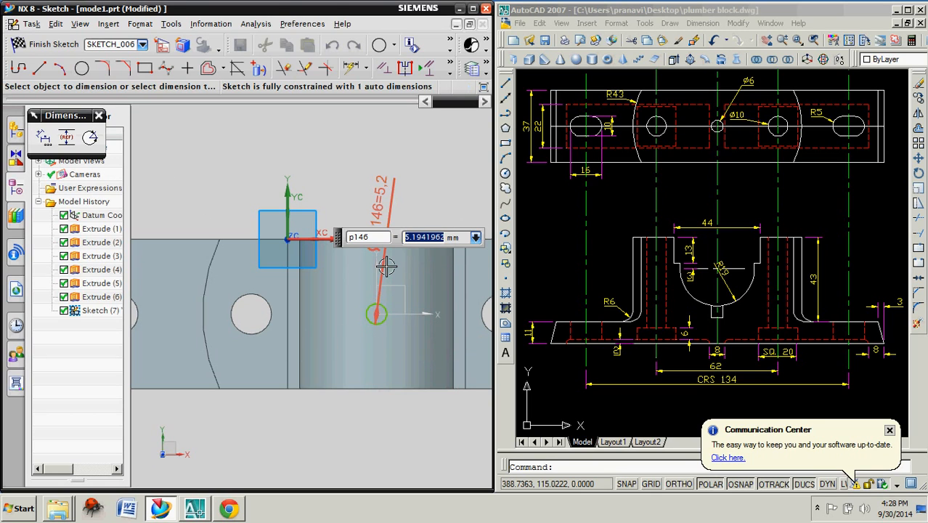
{"action": "type", "text": "6"}
{"action": "key", "text": "Return"}
Switch to AutoCAD and add a vertical linear dimension from the pillar top to the lowest point of the R19 arc in the front view
{"action": "mouse_move", "coordinate": [427, 290]}
{"action": "middle_mouse_down"}
{"action": "mouse_move", "coordinate": [415, 178]}
{"action": "mouse_move", "coordinate": [415, 280]}
{"action": "middle_mouse_up"}
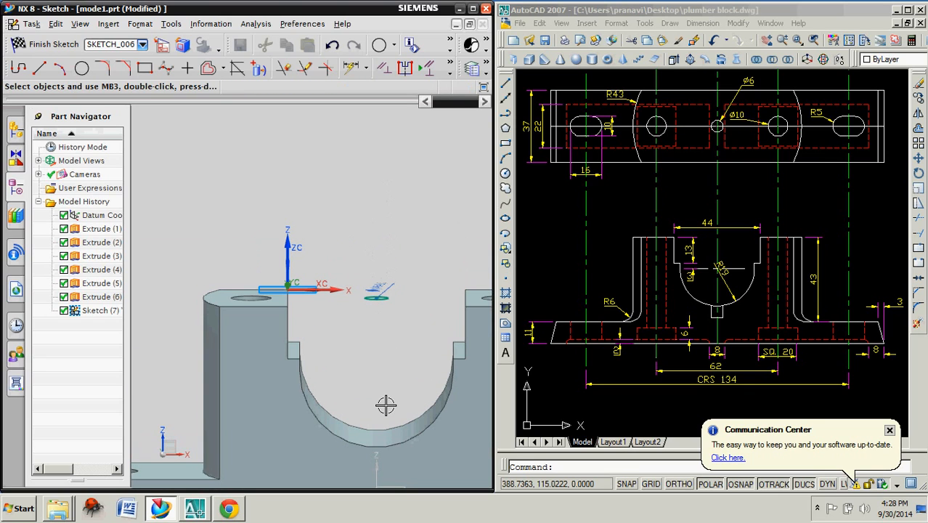
{"action": "middle_click_drag", "start_coordinate": [390, 398], "coordinate": [371, 330], "text": "shift"}
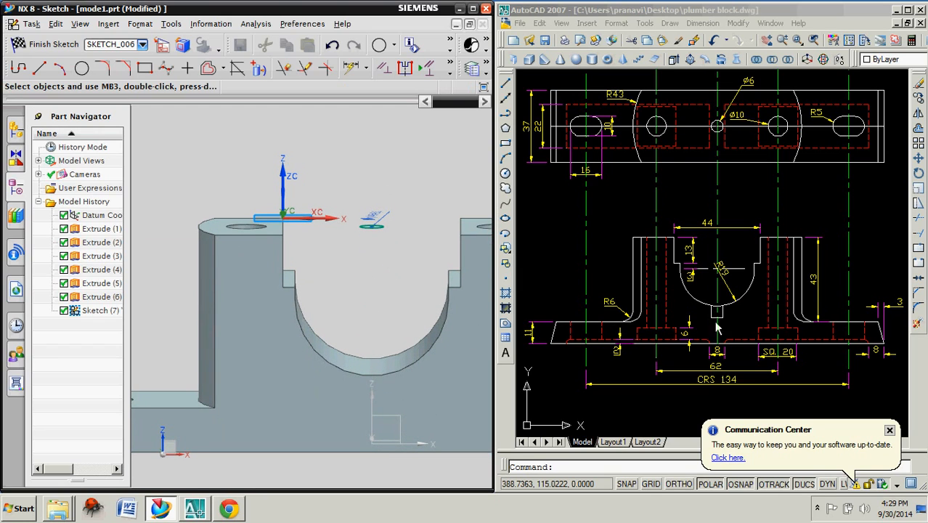
{"action": "left_click", "coordinate": [702, 22]}
{"action": "left_click", "coordinate": [717, 56]}
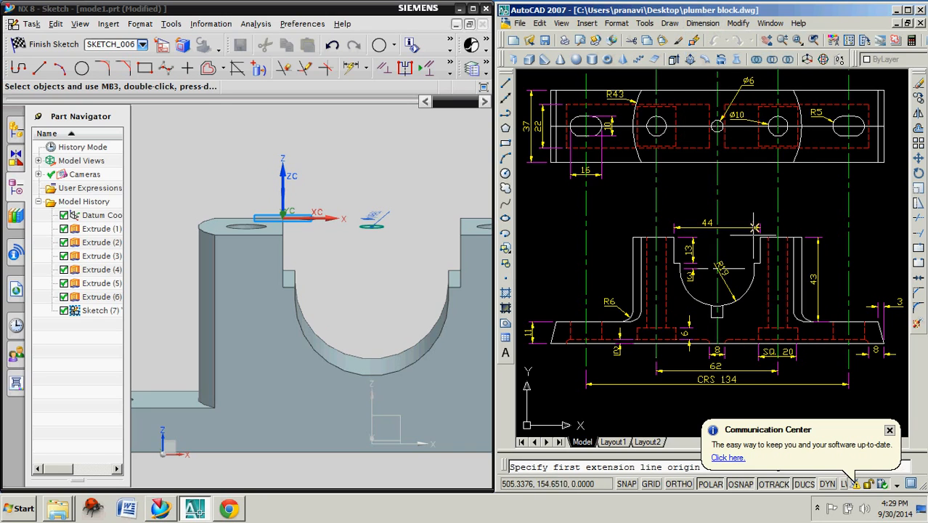
{"action": "left_click", "coordinate": [760, 237]}
{"action": "left_click", "coordinate": [720, 308]}
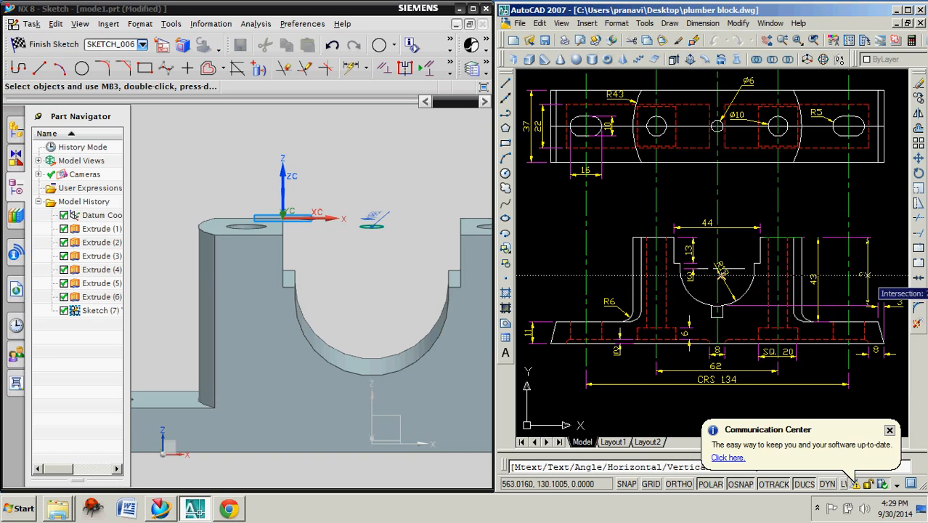
{"action": "left_click", "coordinate": [865, 285]}
{"action": "scroll", "coordinate": [848, 287], "scroll_direction": "up", "scroll_amount": 2}
{"action": "scroll", "coordinate": [848, 285], "scroll_direction": "up", "scroll_amount": 1}
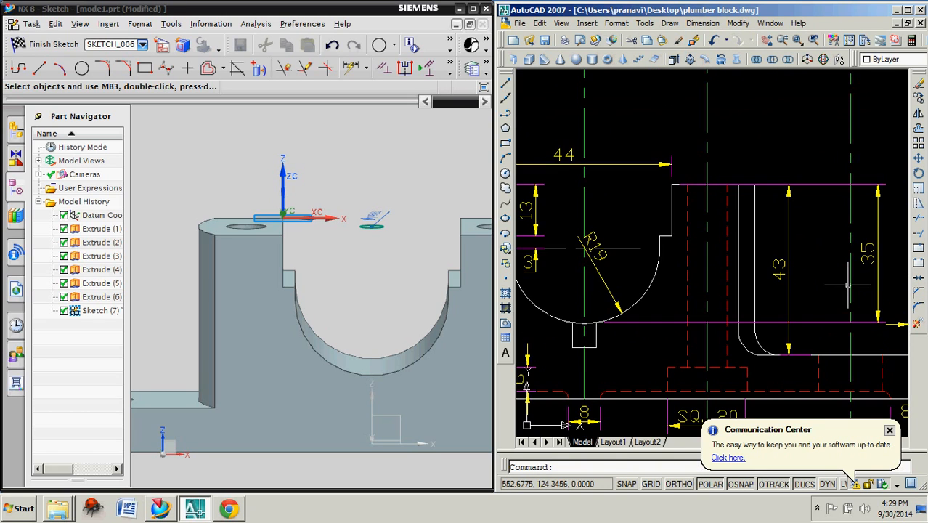
{"action": "scroll", "coordinate": [849, 286], "scroll_direction": "down", "scroll_amount": 4}
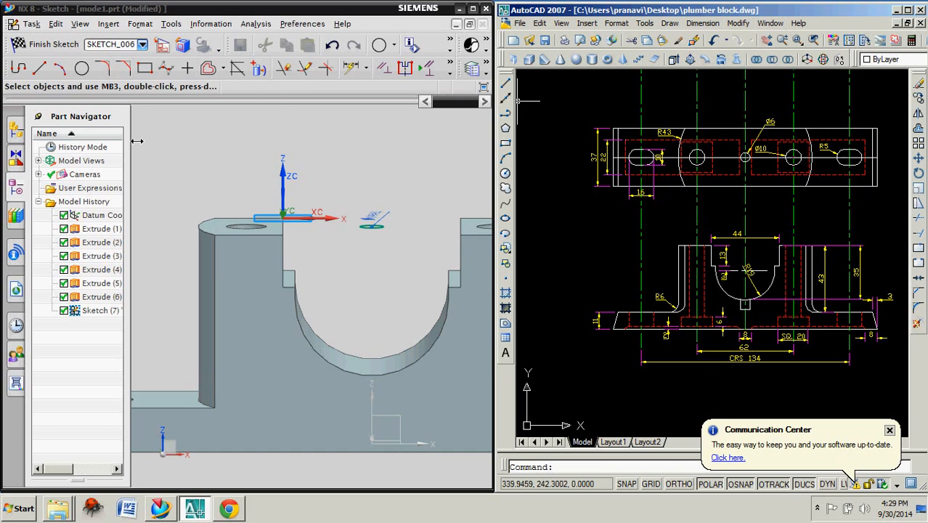
Finish the sketch and try to extrude the 6 mm circle downward from 35 to 41 mm, subtracting it from the body
{"action": "left_click", "coordinate": [47, 44]}
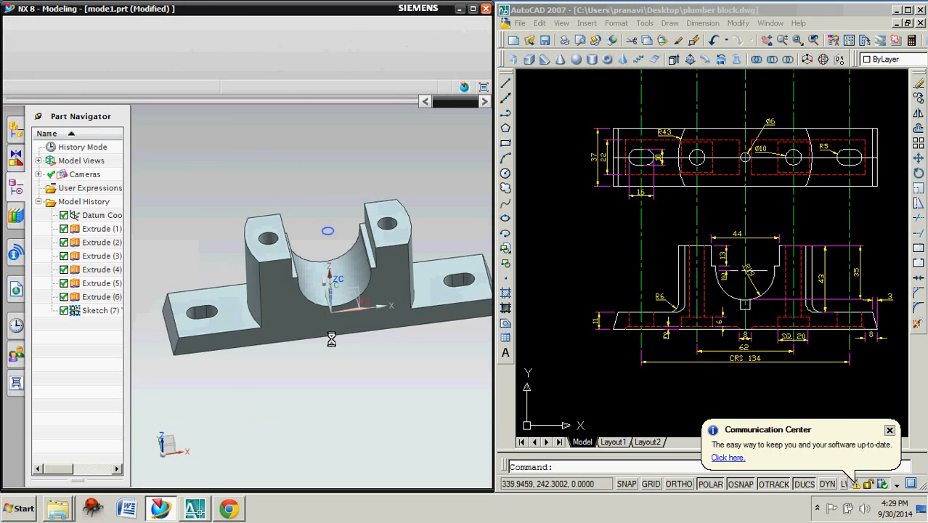
{"action": "left_click", "coordinate": [212, 342]}
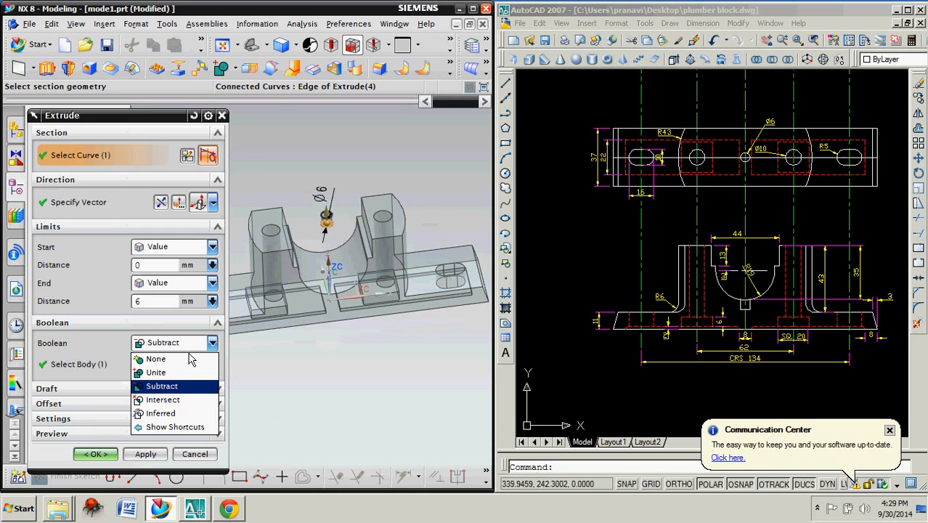
{"action": "left_click", "coordinate": [193, 386]}
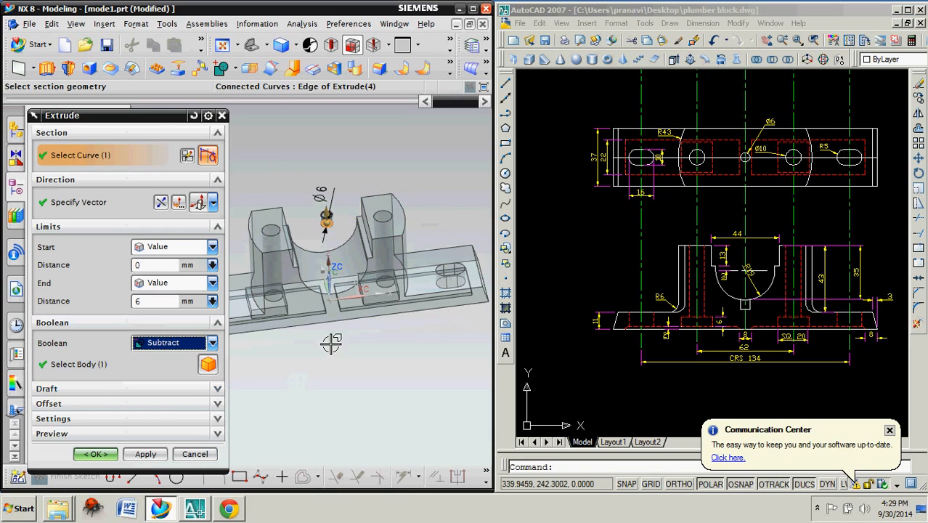
{"action": "middle_click_drag", "start_coordinate": [342, 288], "coordinate": [344, 252]}
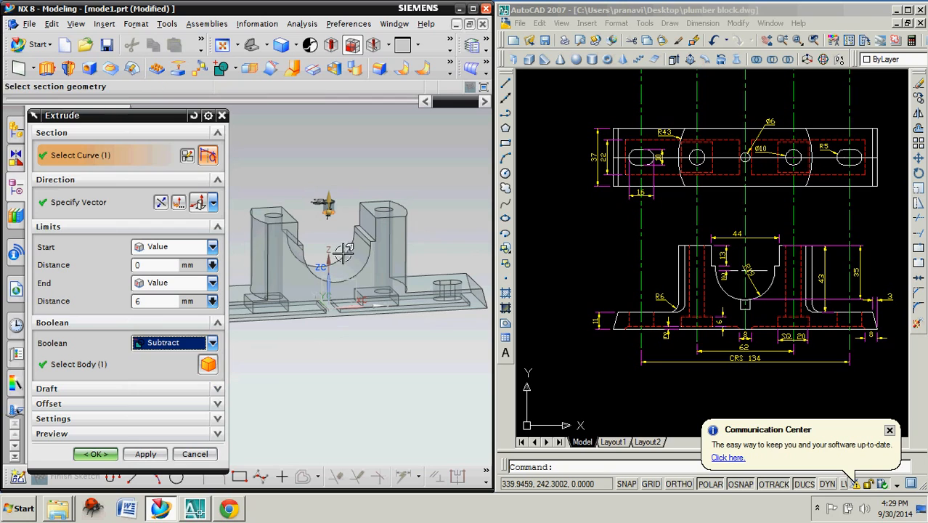
{"action": "left_click", "coordinate": [167, 204]}
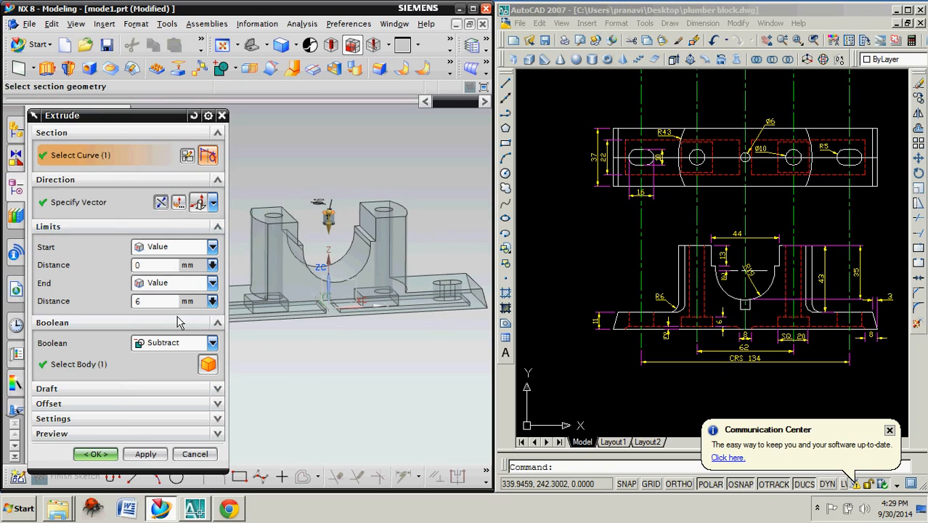
{"action": "left_click", "coordinate": [146, 268]}
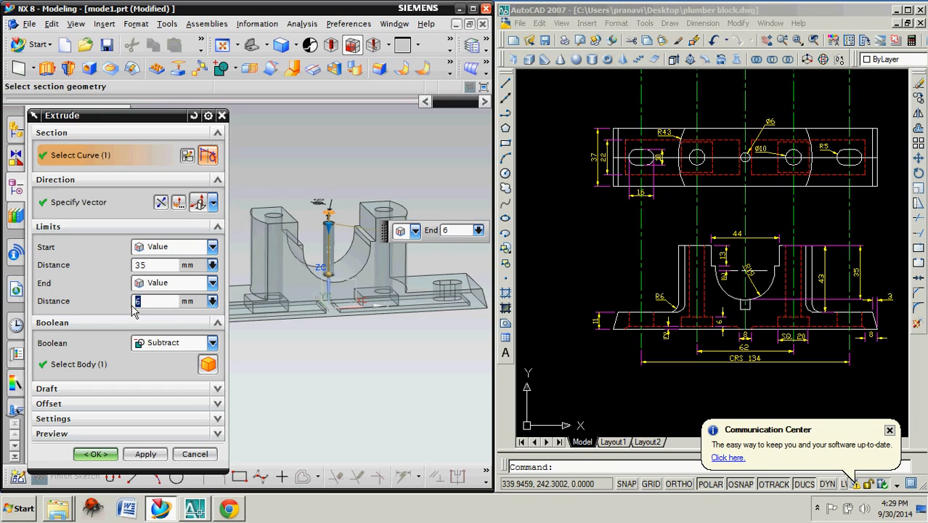
{"action": "key", "text": "Return"}
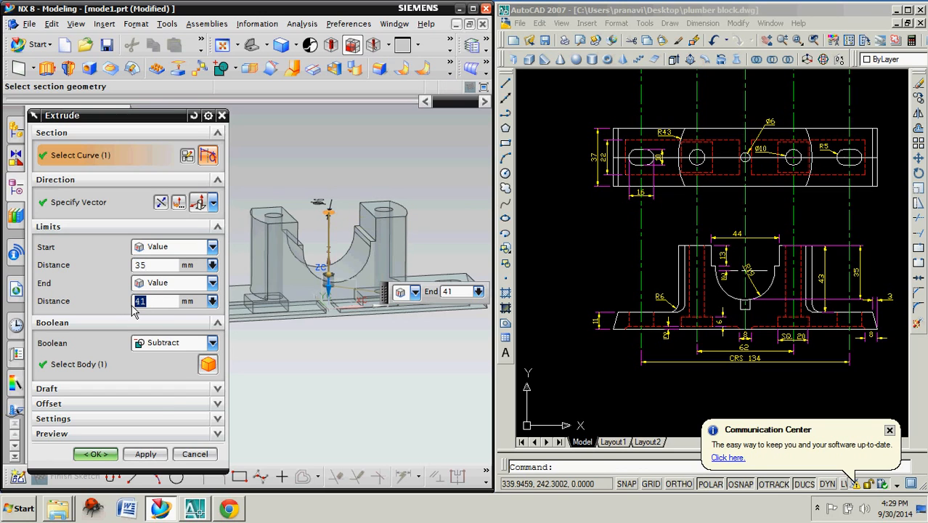
{"action": "scroll", "coordinate": [340, 314], "scroll_direction": "up", "scroll_amount": 5}
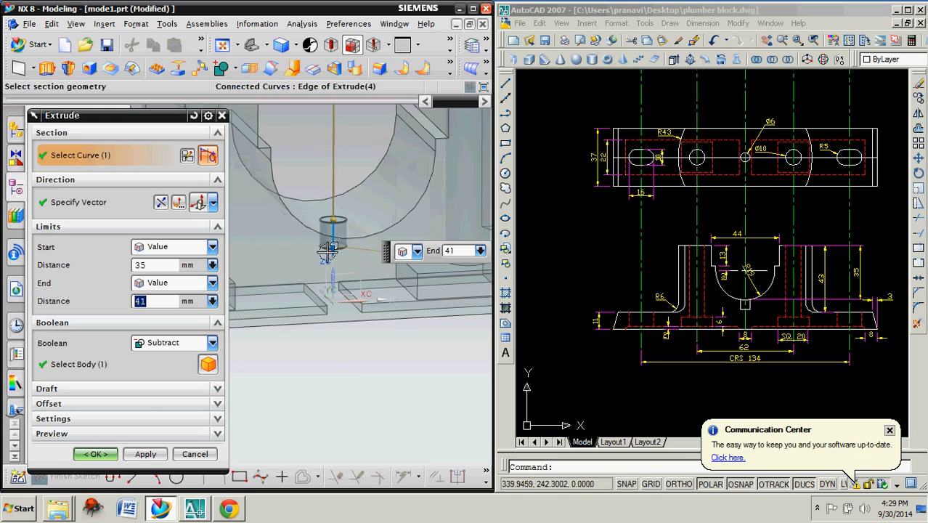
{"action": "left_click", "coordinate": [90, 457]}
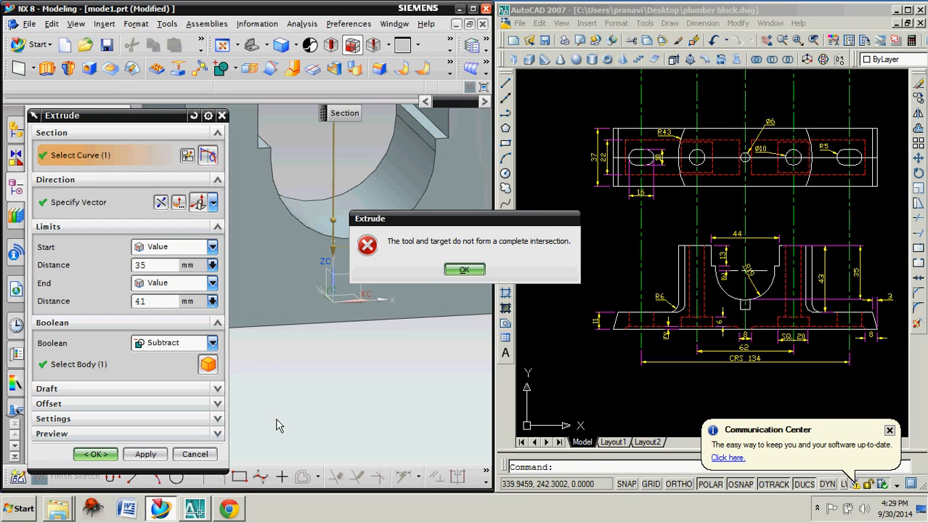
{"action": "left_click", "coordinate": [462, 275]}
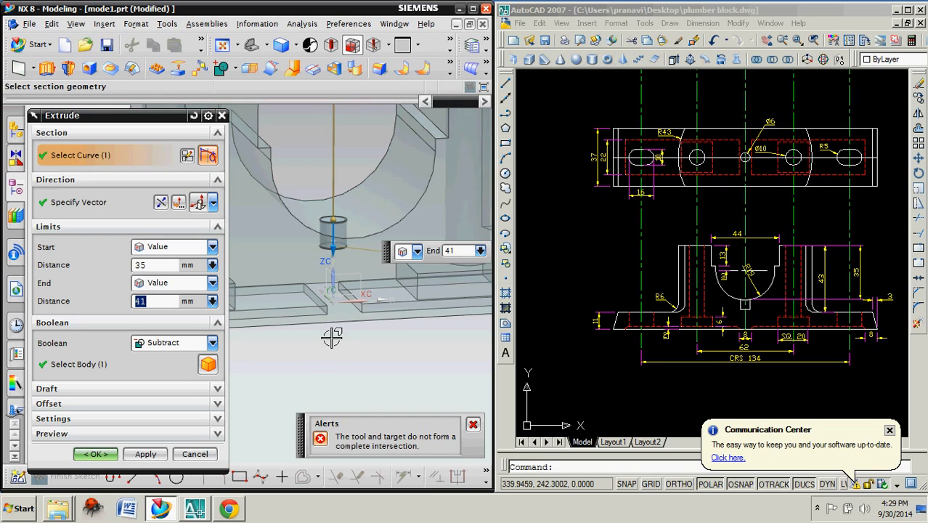
Set the circle extrusion's Boolean to None and create it as a separate body
{"action": "middle_click_drag", "start_coordinate": [332, 336], "coordinate": [324, 355]}
{"action": "left_click", "coordinate": [183, 344]}
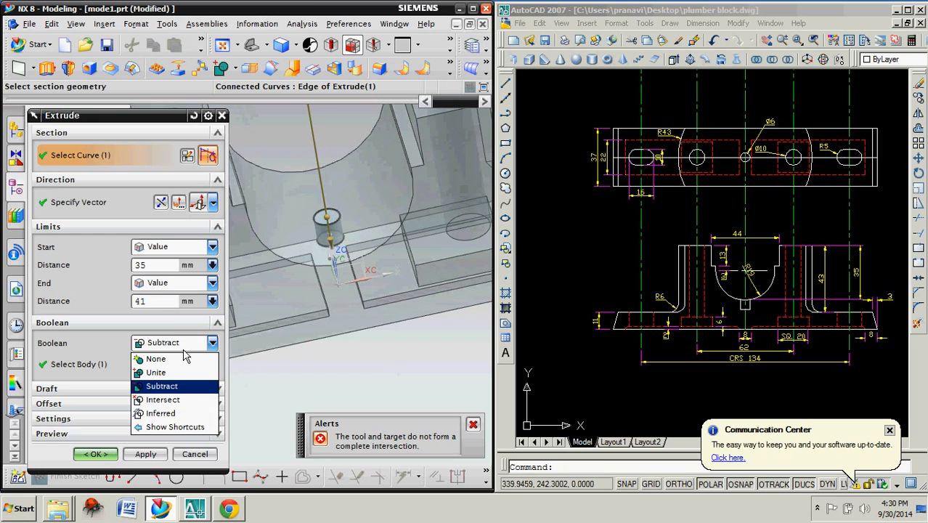
{"action": "left_click", "coordinate": [173, 367]}
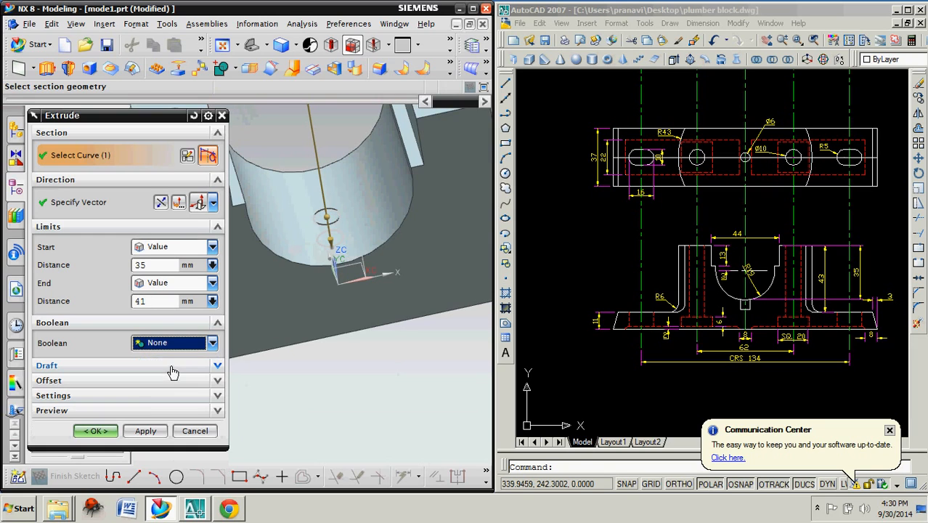
{"action": "left_click", "coordinate": [99, 432]}
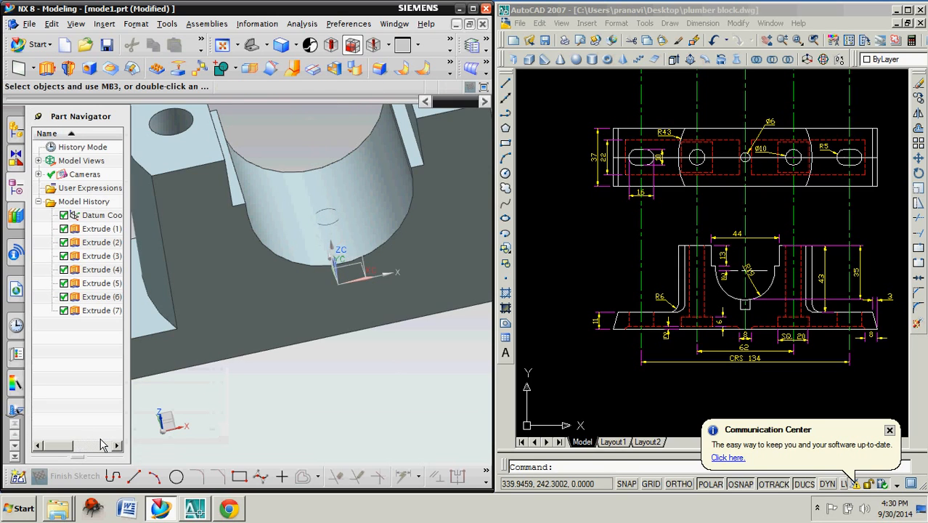
Edit the latest circle extrusion with rollback, setting its start distance to 32 mm and subtracting it from the plummer block body
{"action": "left_click", "coordinate": [100, 316]}
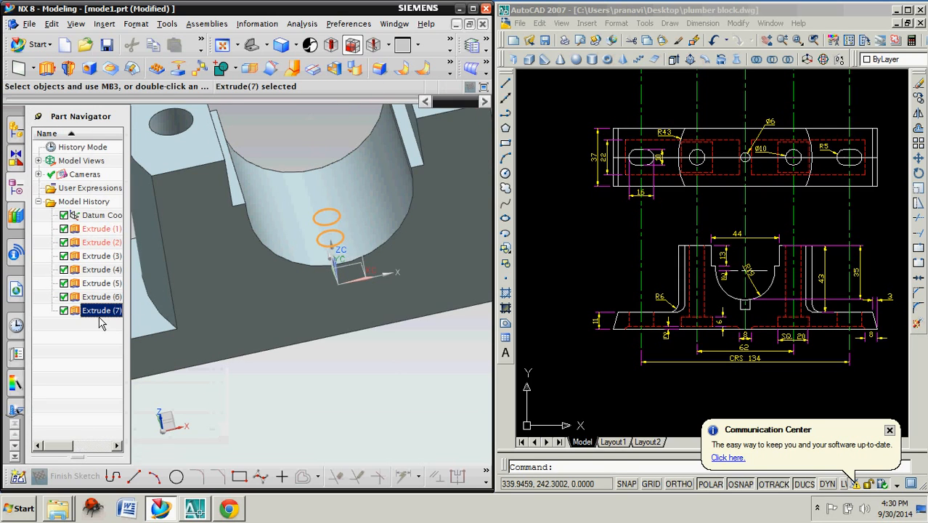
{"action": "right_click", "coordinate": [100, 318]}
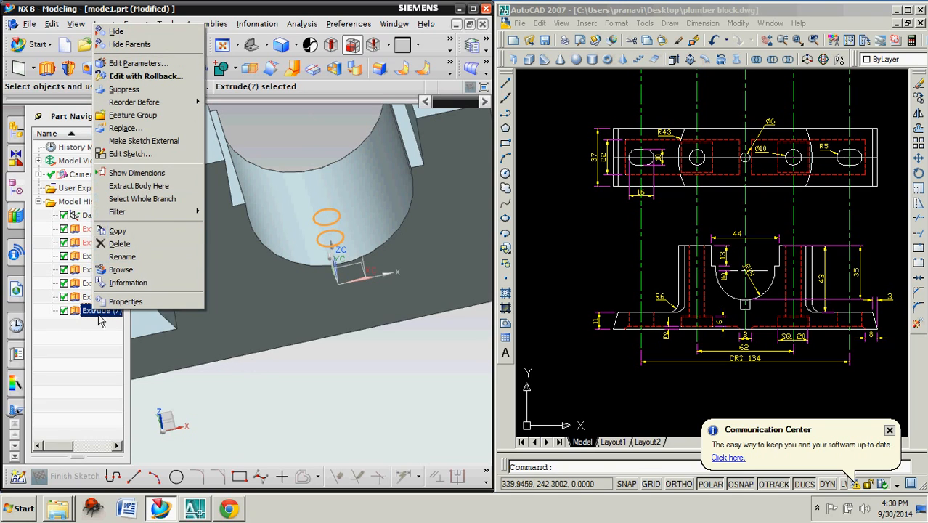
{"action": "left_click", "coordinate": [137, 76]}
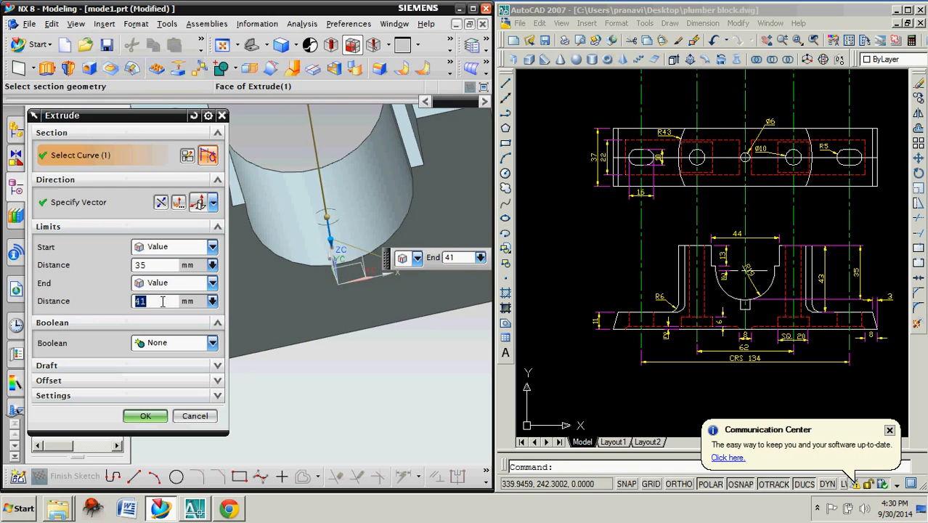
{"action": "left_click", "coordinate": [155, 266]}
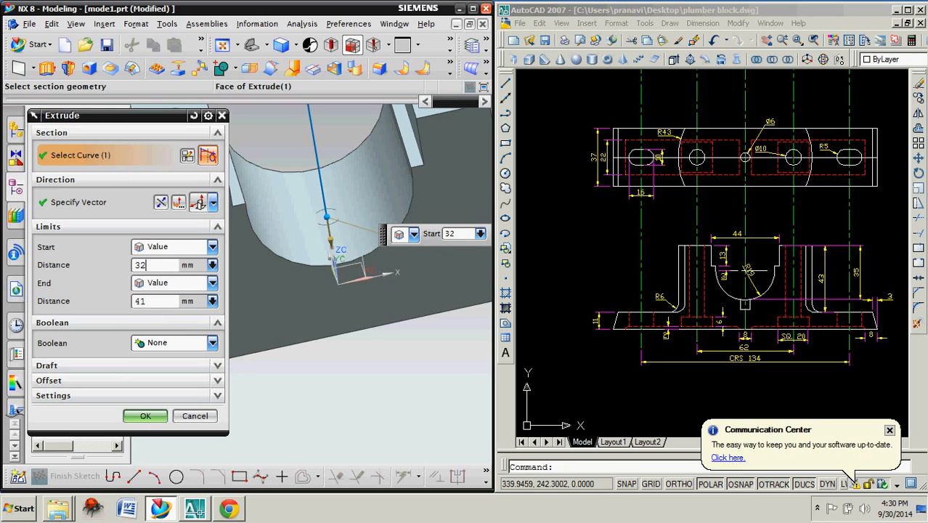
{"action": "key", "text": "Return"}
{"action": "middle_click_drag", "start_coordinate": [303, 264], "coordinate": [300, 242]}
{"action": "left_click", "coordinate": [174, 343]}
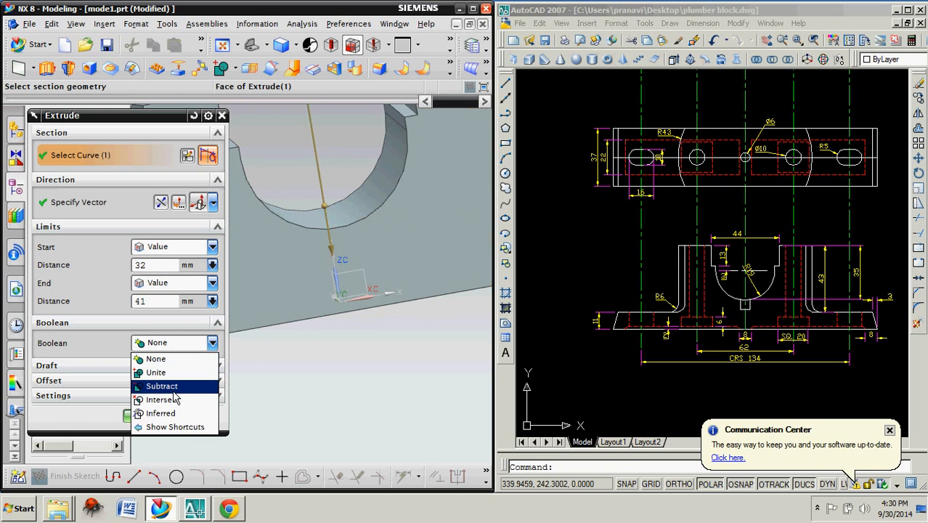
{"action": "left_click", "coordinate": [175, 385]}
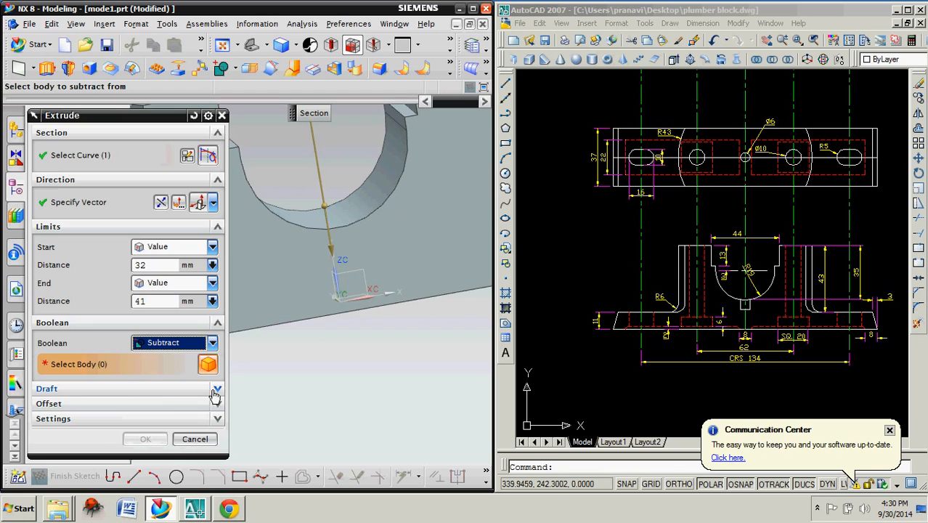
{"action": "left_click", "coordinate": [331, 313]}
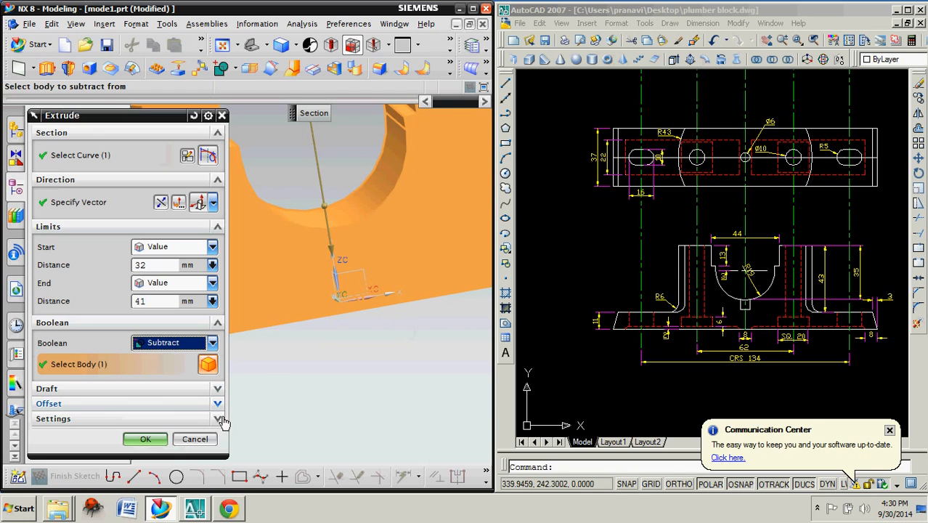
{"action": "middle_click", "coordinate": [255, 400]}
Edit the extrusion of the square pockets on the base's underside with rollback and open its section sketch
{"action": "middle_click_drag", "start_coordinate": [317, 370], "coordinate": [310, 303]}
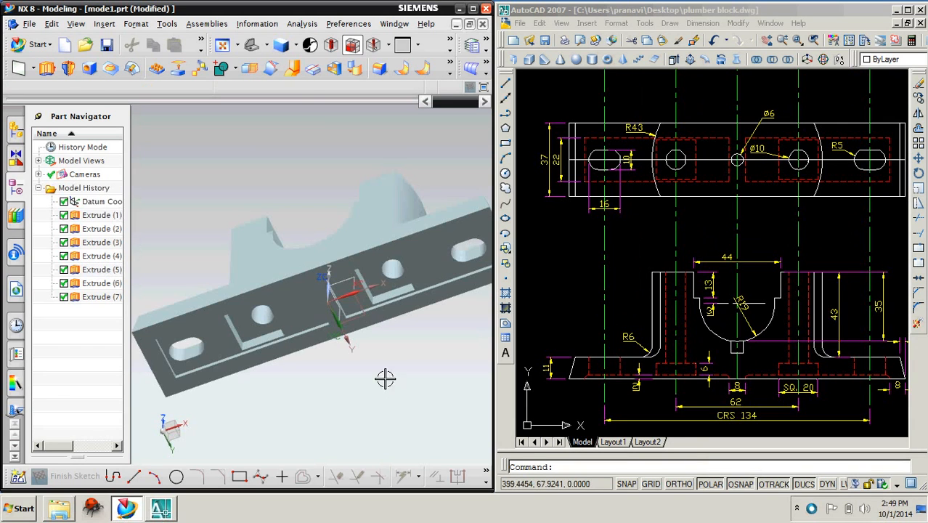
{"action": "middle_click_drag", "start_coordinate": [384, 378], "coordinate": [385, 339]}
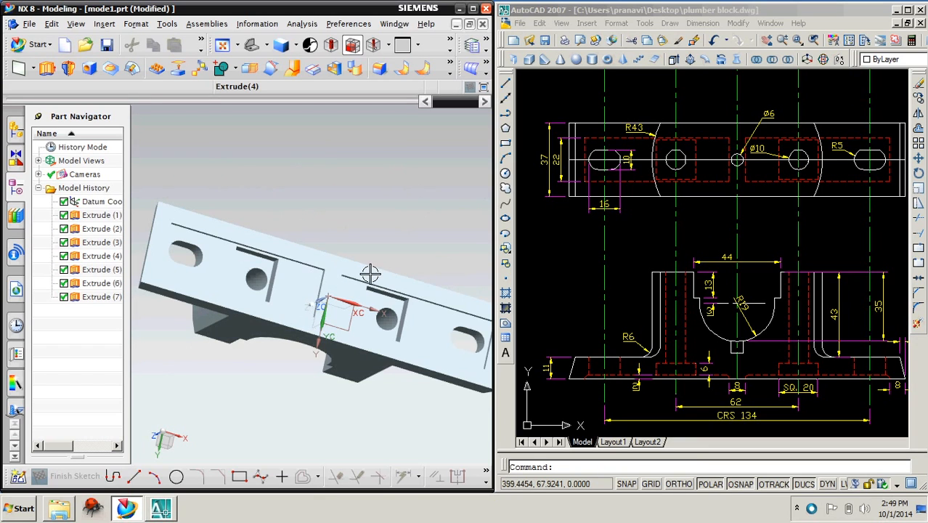
{"action": "middle_click_drag", "start_coordinate": [368, 291], "coordinate": [310, 309]}
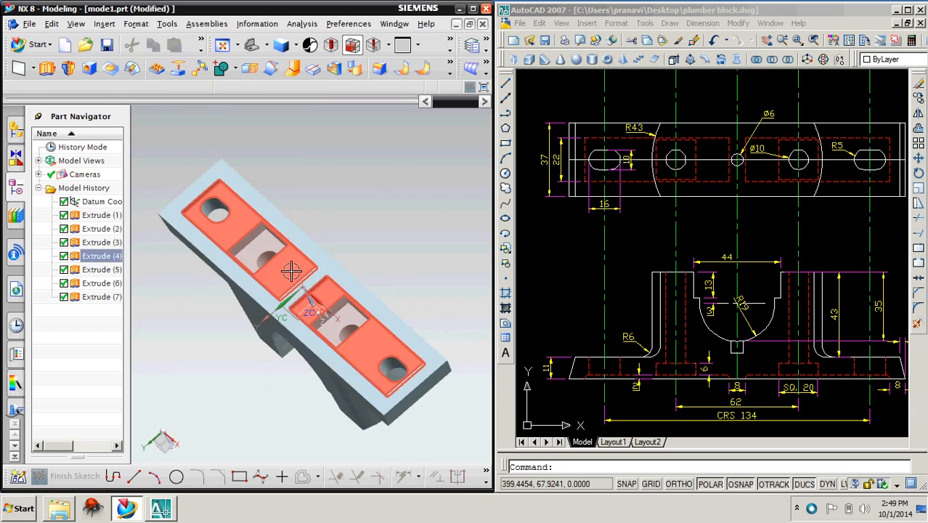
{"action": "scroll", "coordinate": [288, 270], "scroll_direction": "up", "scroll_amount": 4}
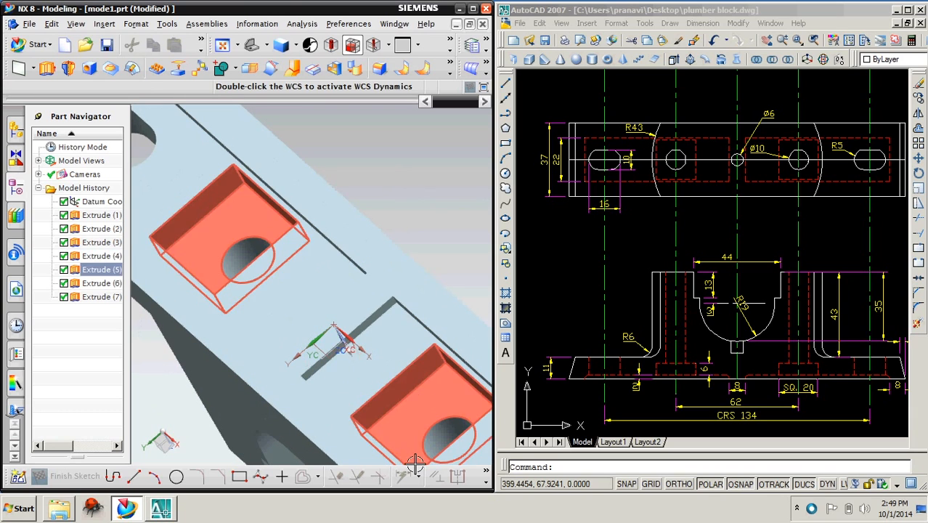
{"action": "scroll", "coordinate": [366, 397], "scroll_direction": "down", "scroll_amount": 3}
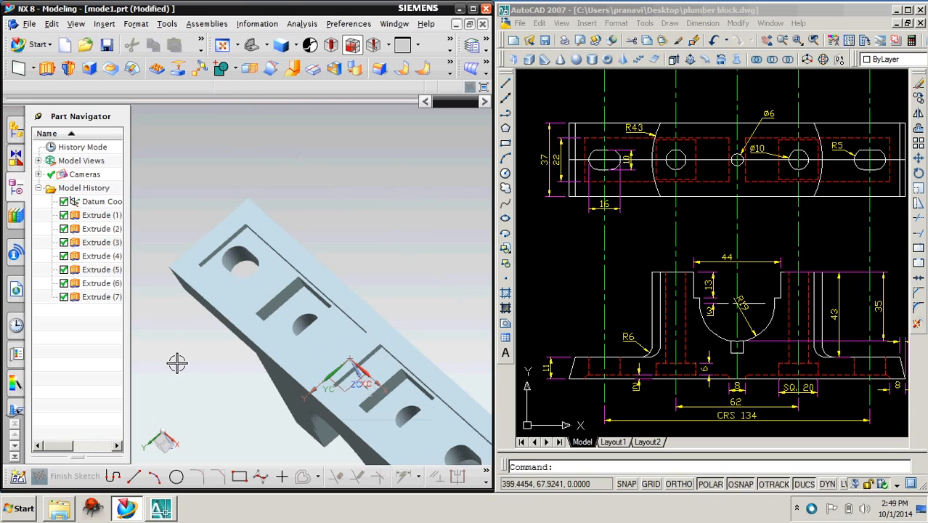
{"action": "left_click", "coordinate": [114, 284]}
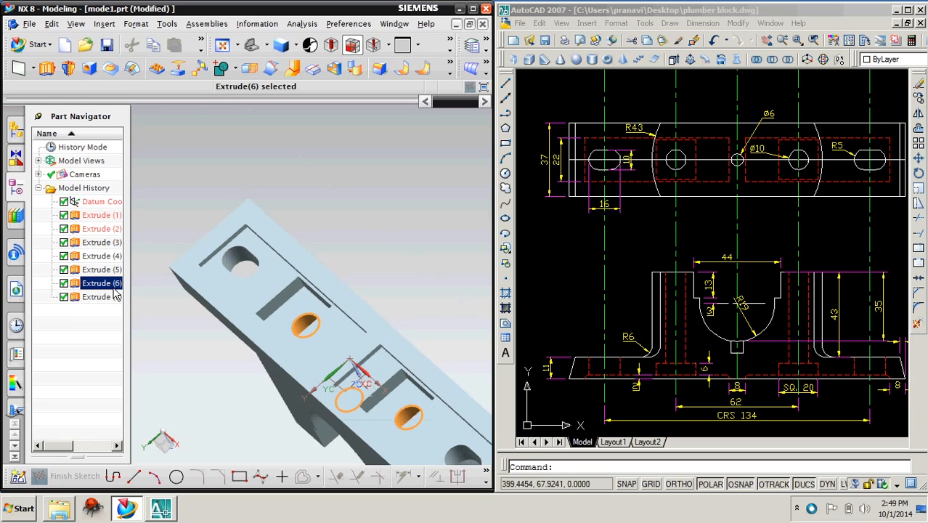
{"action": "key", "text": "Up"}
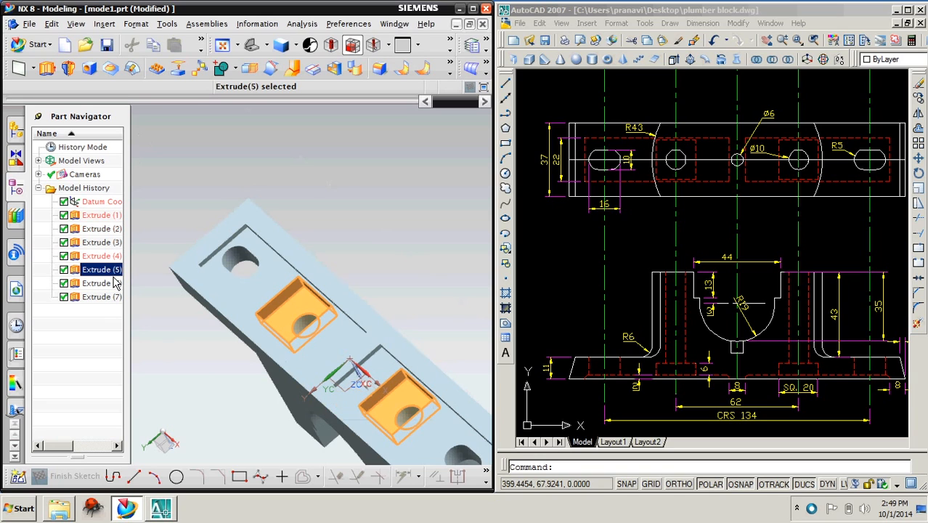
{"action": "right_click", "coordinate": [111, 273]}
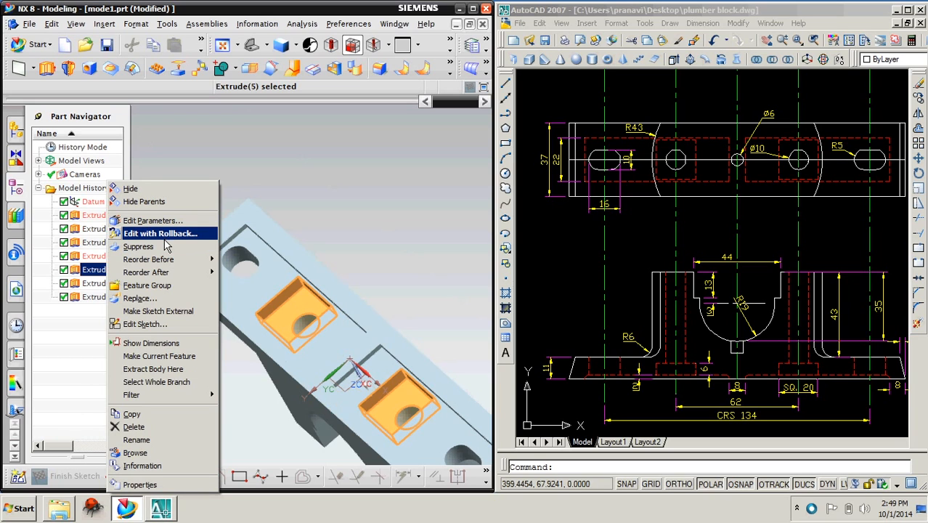
{"action": "left_click", "coordinate": [164, 242]}
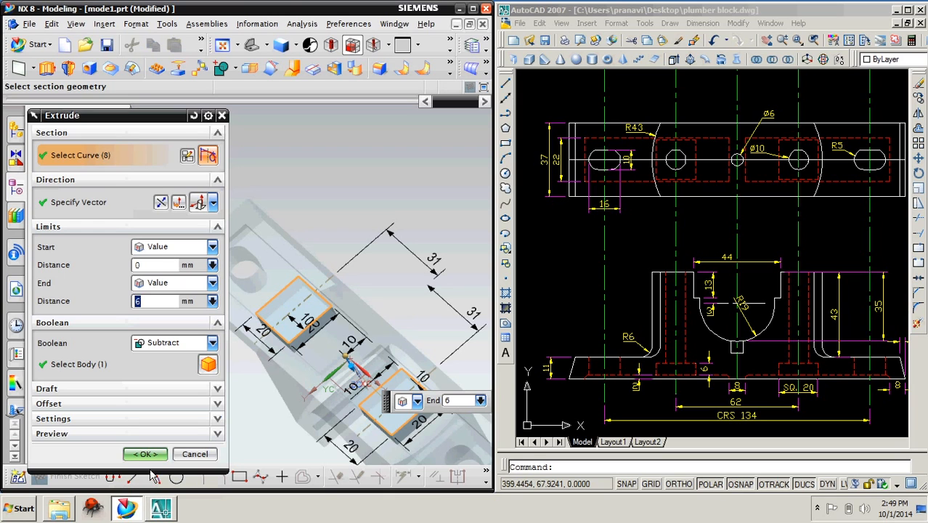
{"action": "left_click", "coordinate": [207, 157]}
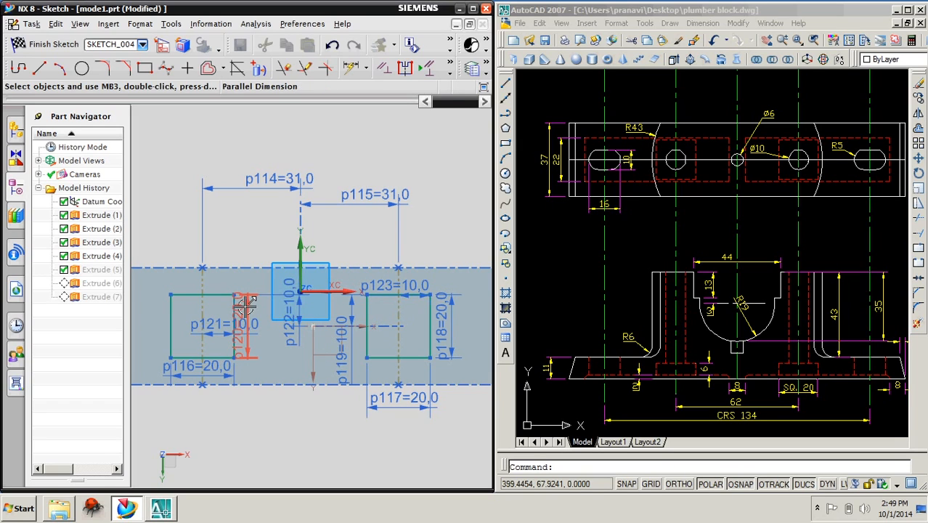
Dimension the left square's vertical centreline from the vertical datum axis, and delete that centreline's conflicting 31 mm dimension
{"action": "left_click", "coordinate": [352, 70]}
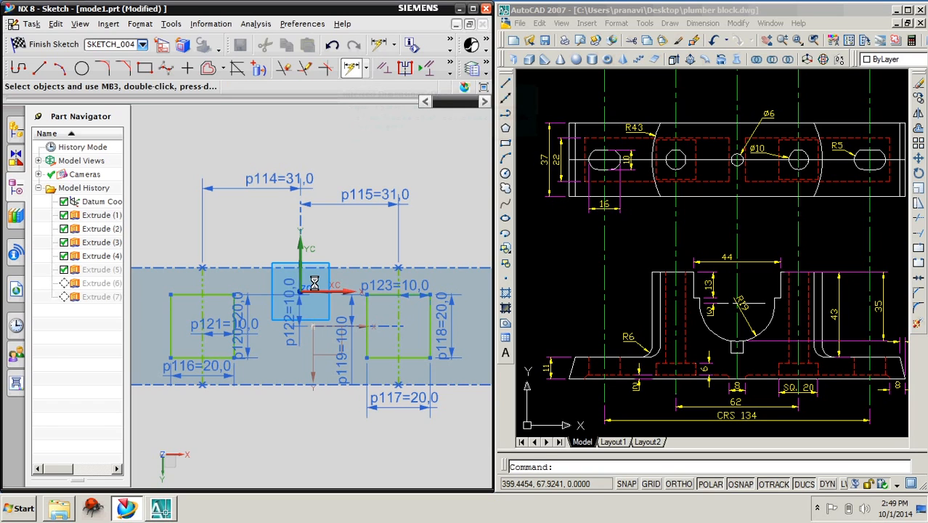
{"action": "left_click", "coordinate": [210, 323]}
{"action": "left_click", "coordinate": [319, 371]}
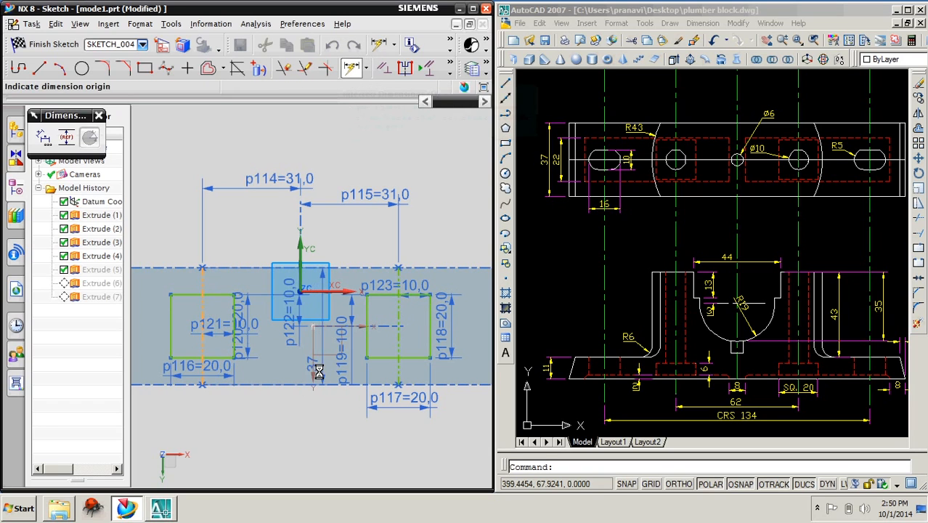
{"action": "left_click", "coordinate": [323, 425]}
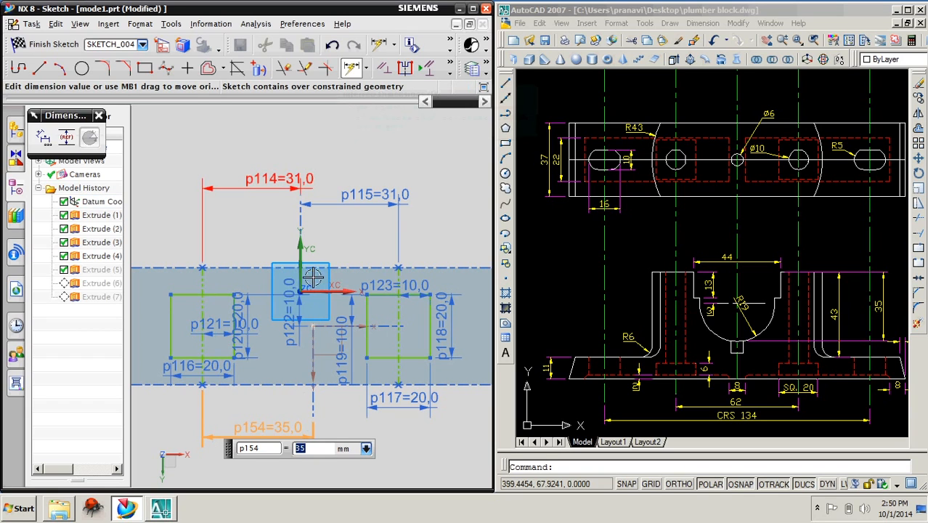
{"action": "key", "text": "Escape"}
{"action": "left_click", "coordinate": [283, 190]}
{"action": "right_click", "coordinate": [276, 185]}
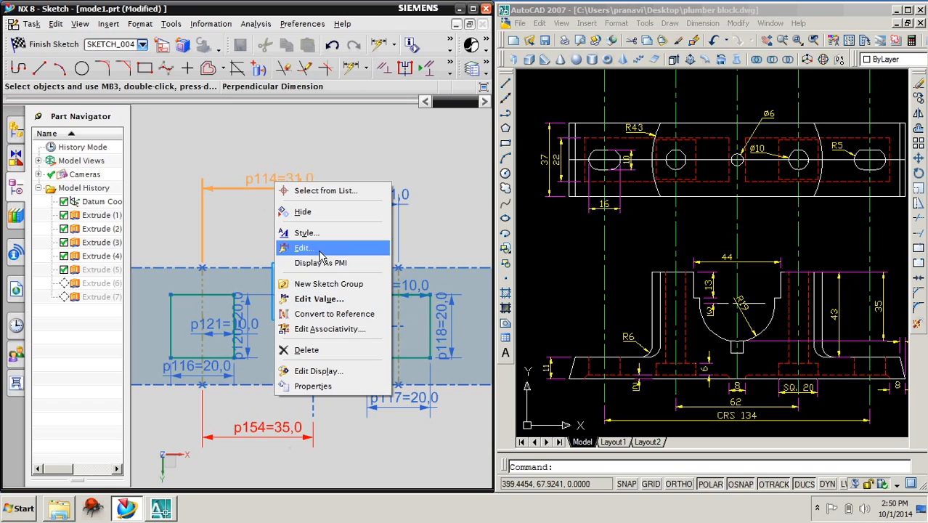
{"action": "left_click", "coordinate": [313, 350]}
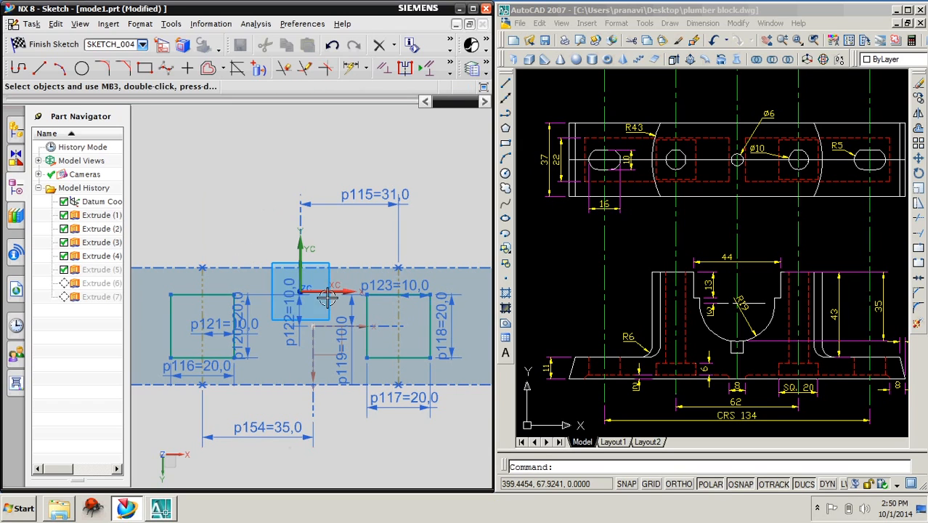
Dimension the distance between the two squares' vertical centrelines, and delete the conflicting 31 mm dimension between the right centreline and the sketch's Y axis
{"action": "left_click", "coordinate": [350, 68]}
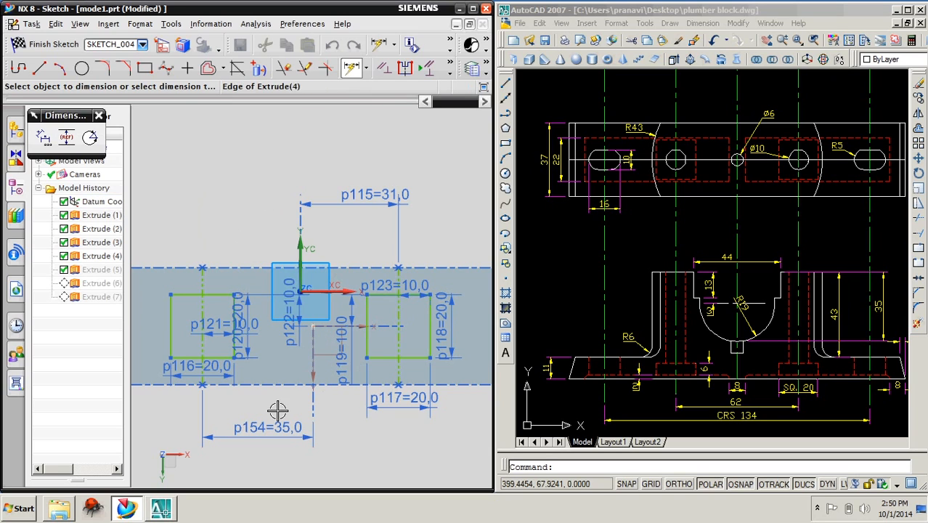
{"action": "left_click", "coordinate": [203, 356]}
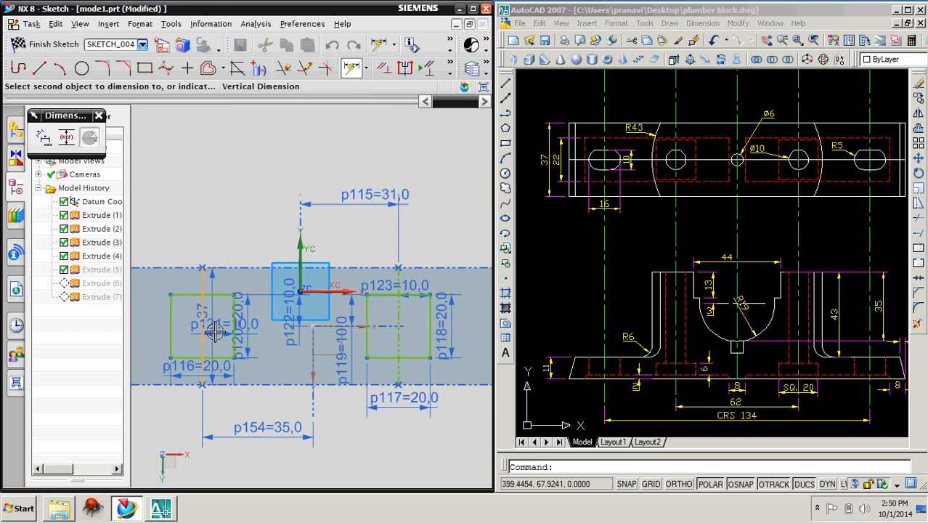
{"action": "left_click", "coordinate": [408, 351]}
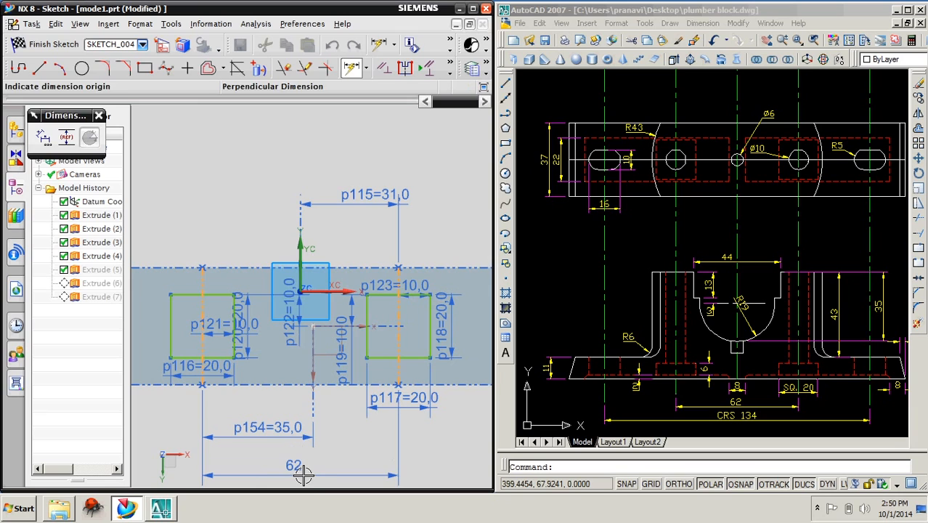
{"action": "left_click", "coordinate": [301, 466]}
{"action": "right_click", "coordinate": [368, 207]}
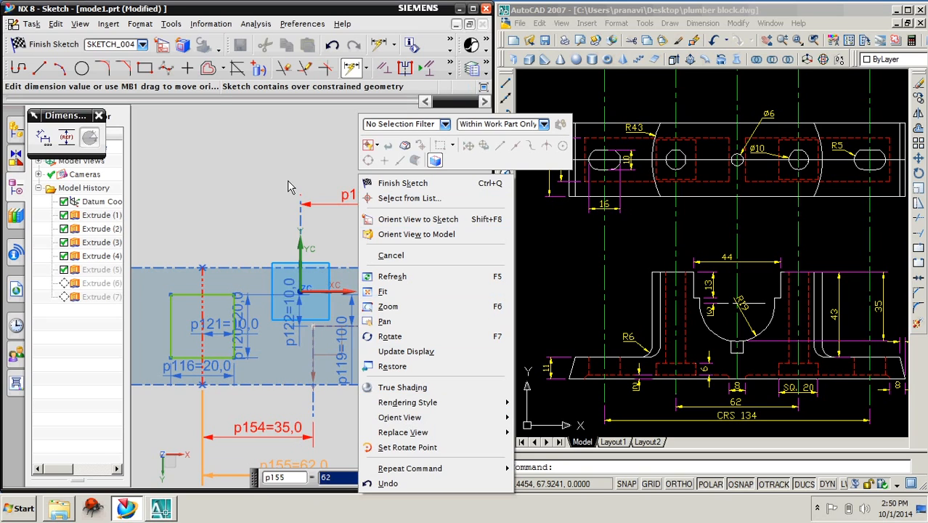
{"action": "left_click", "coordinate": [243, 185]}
{"action": "key", "text": "Escape"}
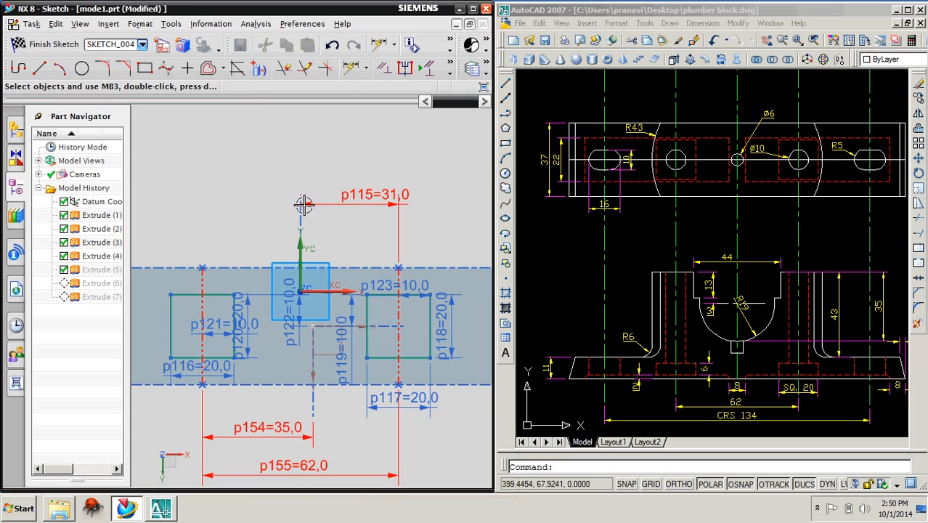
{"action": "right_click", "coordinate": [355, 203]}
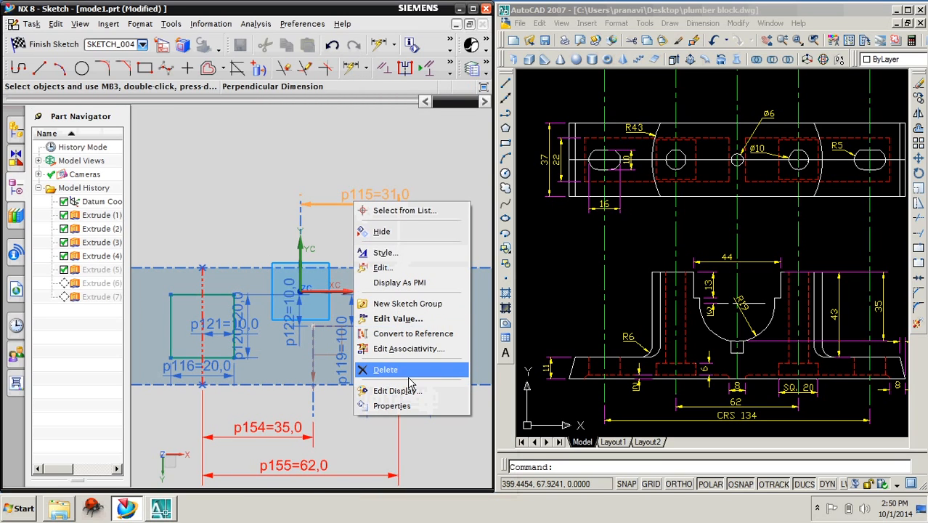
{"action": "left_click", "coordinate": [384, 369]}
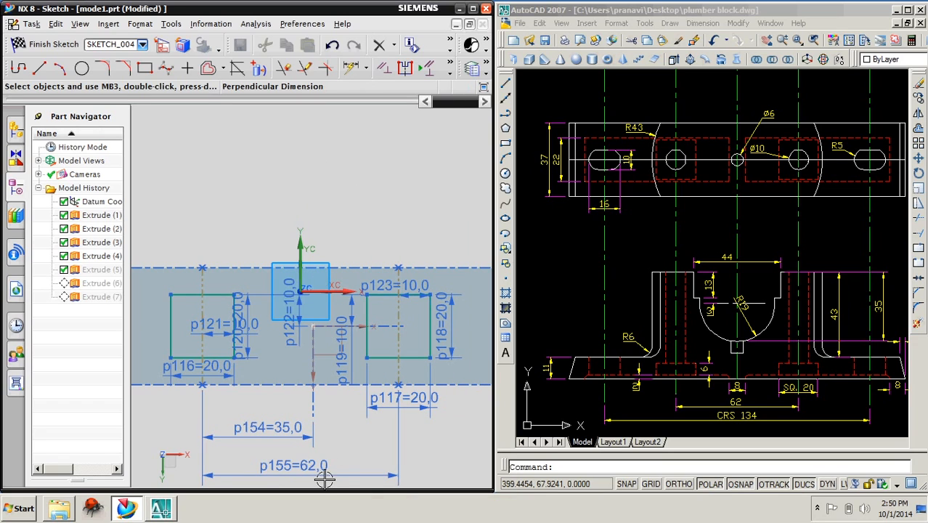
Set the left centreline's distance from the vertical datum axis to 31 mm, and finish the sketch and the pocket extrusion edit
{"action": "double_click", "coordinate": [301, 437]}
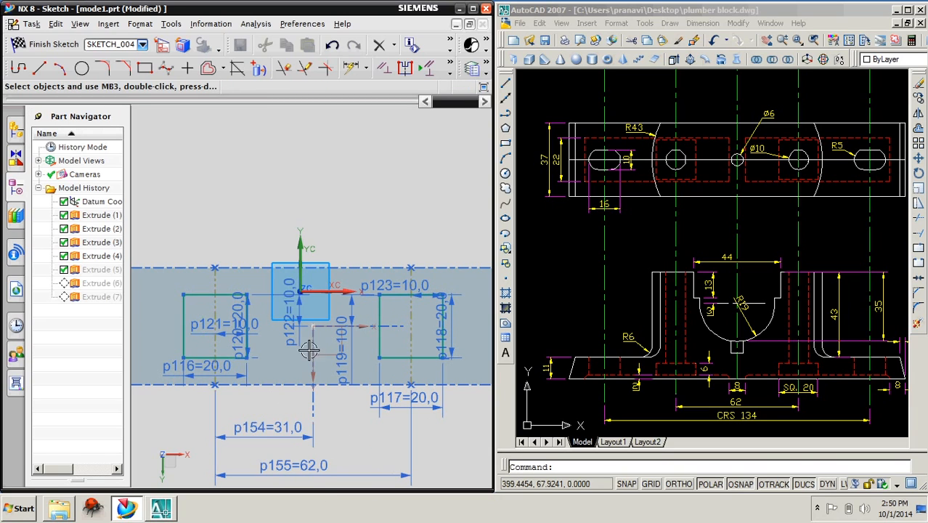
{"action": "left_click", "coordinate": [71, 46]}
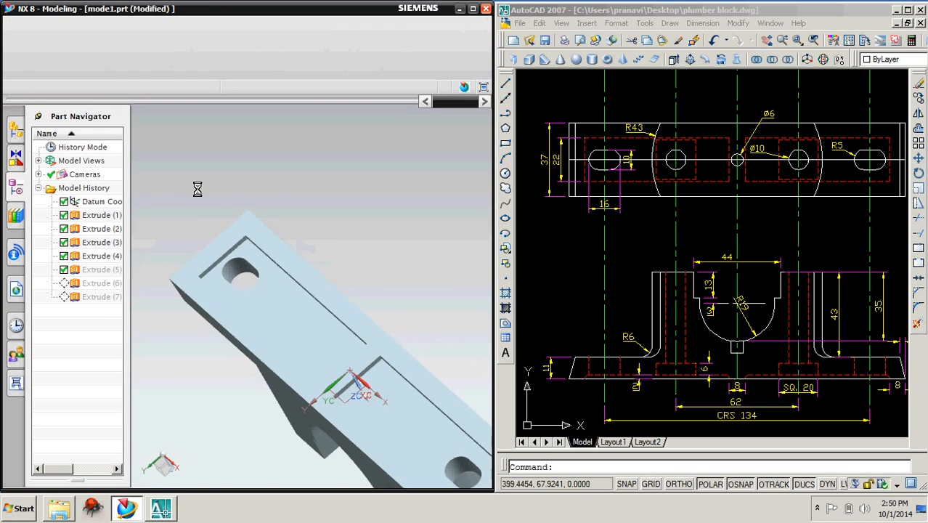
{"action": "left_click", "coordinate": [149, 454]}
{"action": "middle_click_drag", "start_coordinate": [263, 390], "coordinate": [364, 312]}
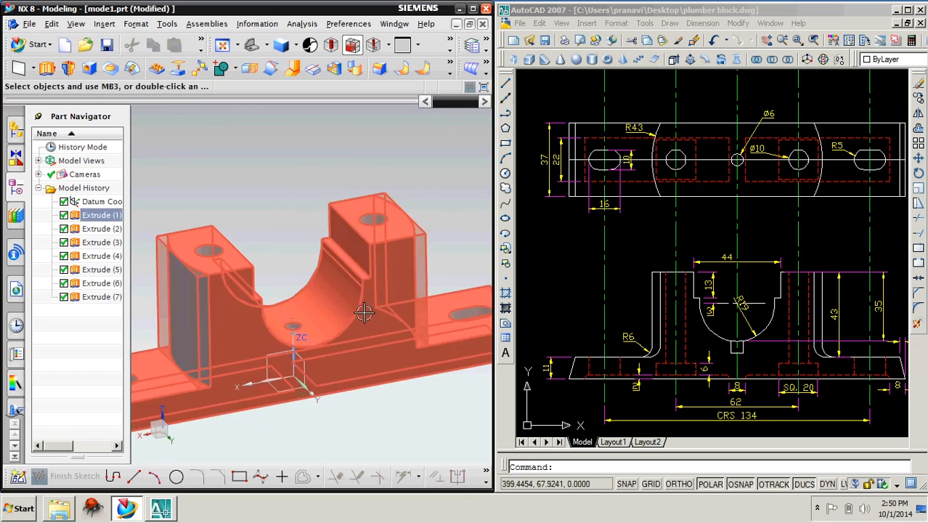